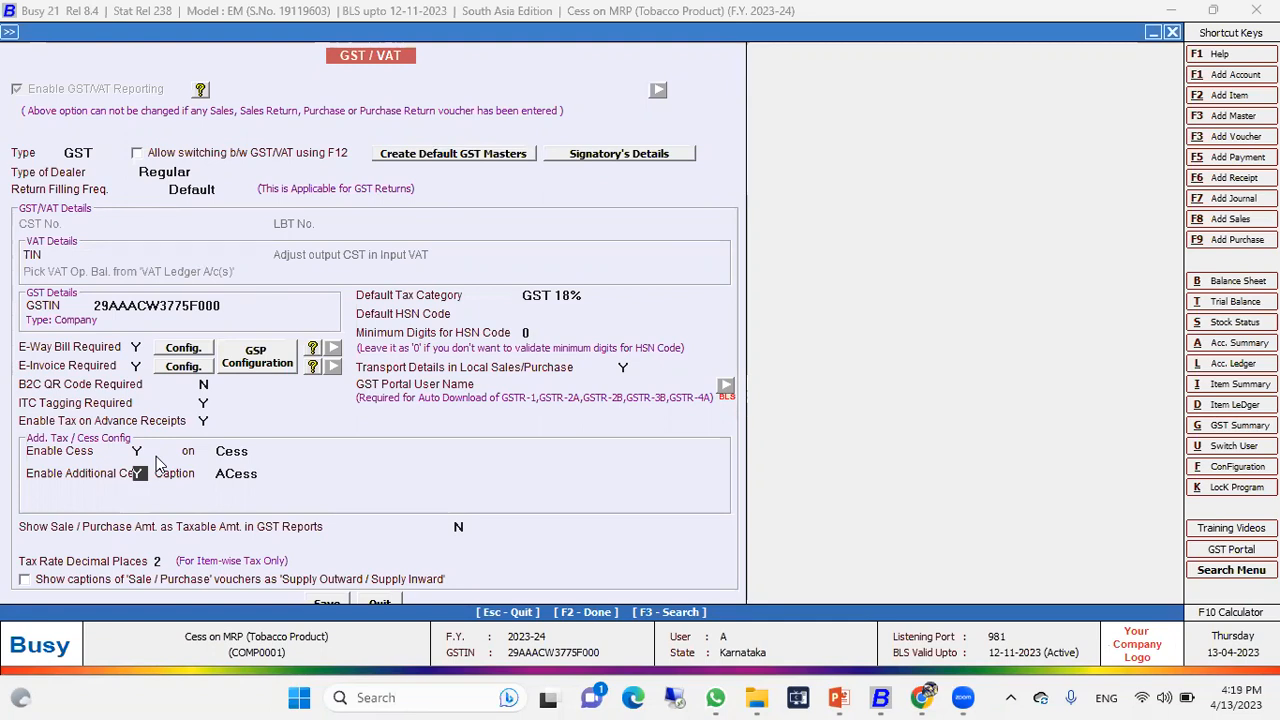
- Leave the GST/VAT configuration and open the 28%+32% tax category master for modification
key(Escape)
key(Escape)
key(Up)
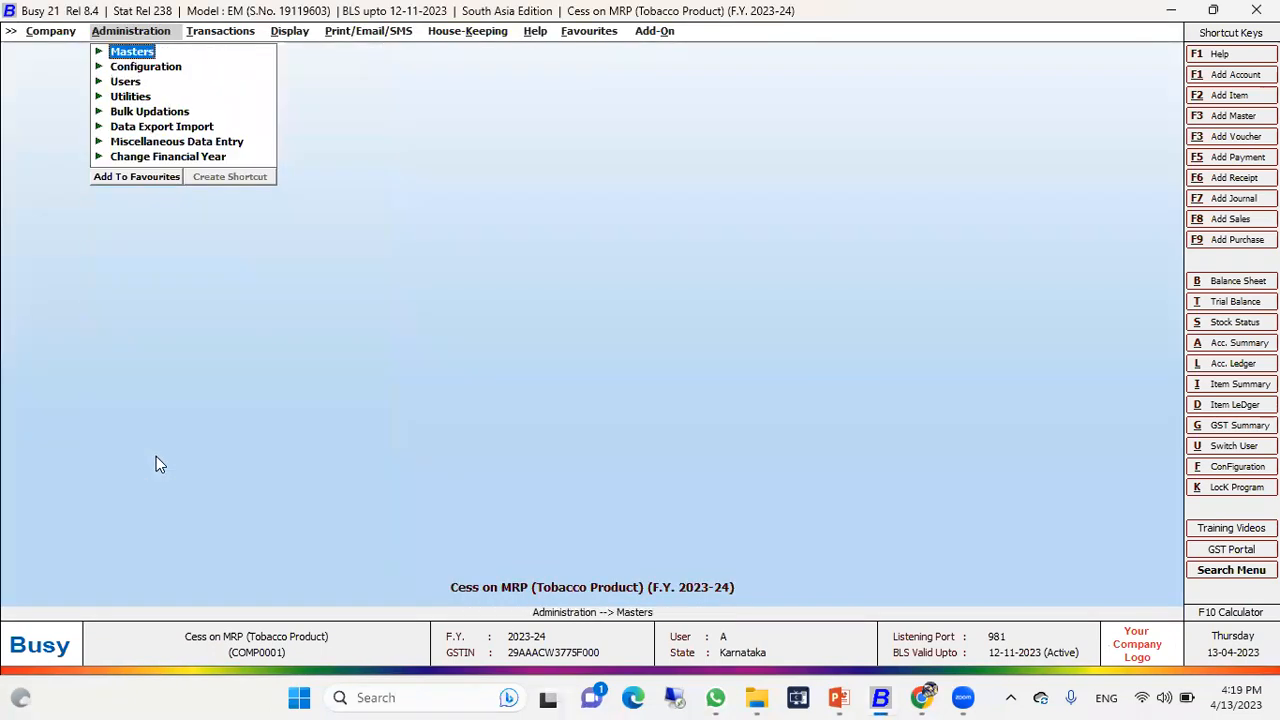
key(Return)
key(Down)
key(Down)
key(Down)
key(Down)
key(Down)
key(Down)
key(Down)
key(Down)
key(Down)
key(Down)
key(Down)
key(Down)
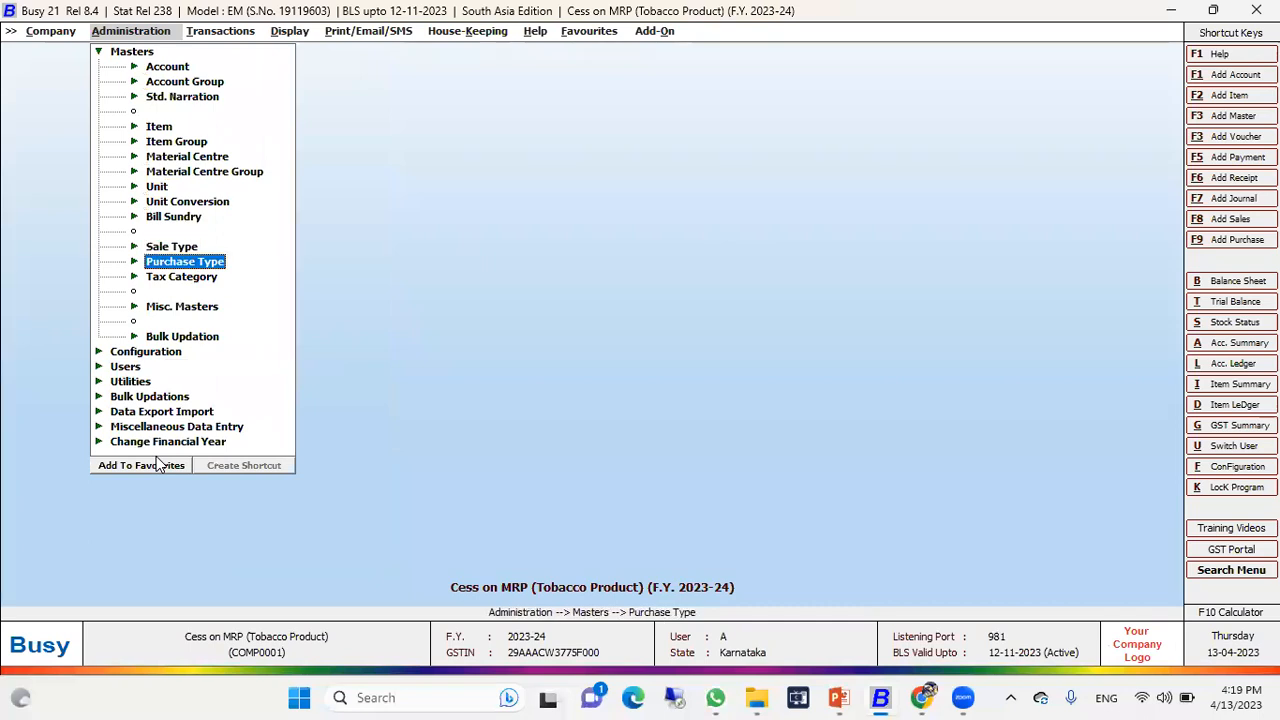
key(Down)
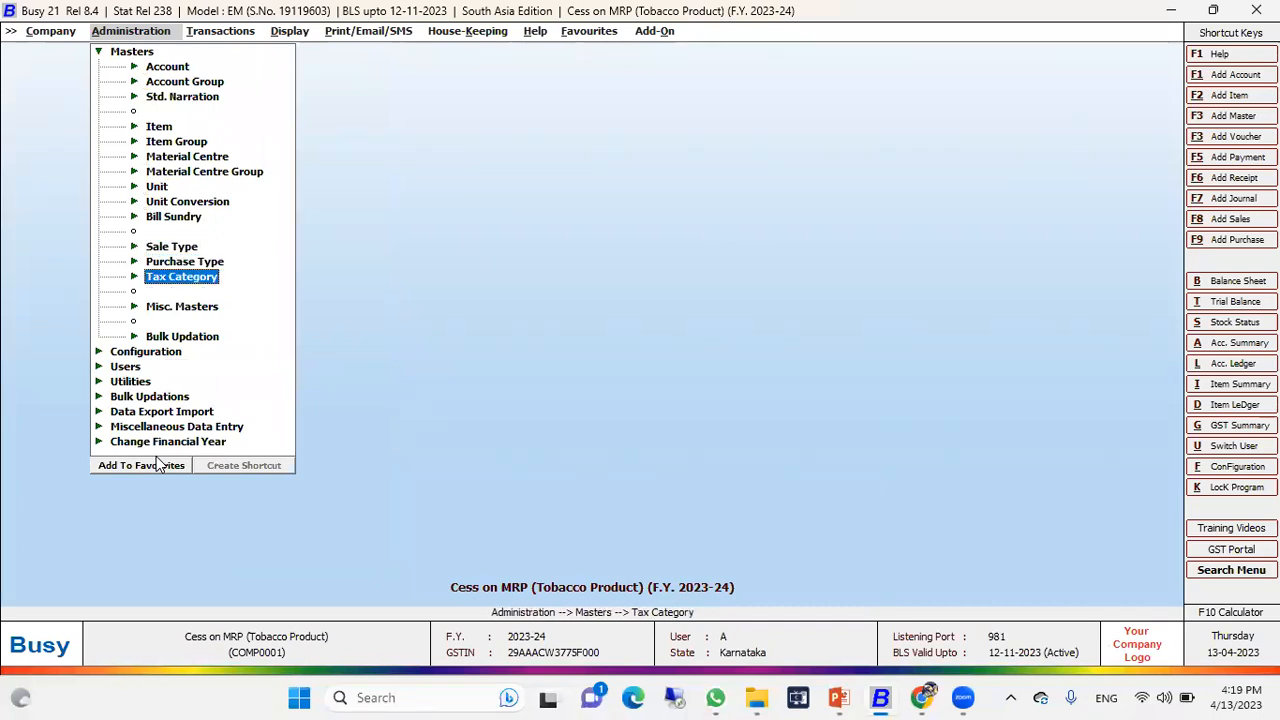
key(Return)
key(Down)
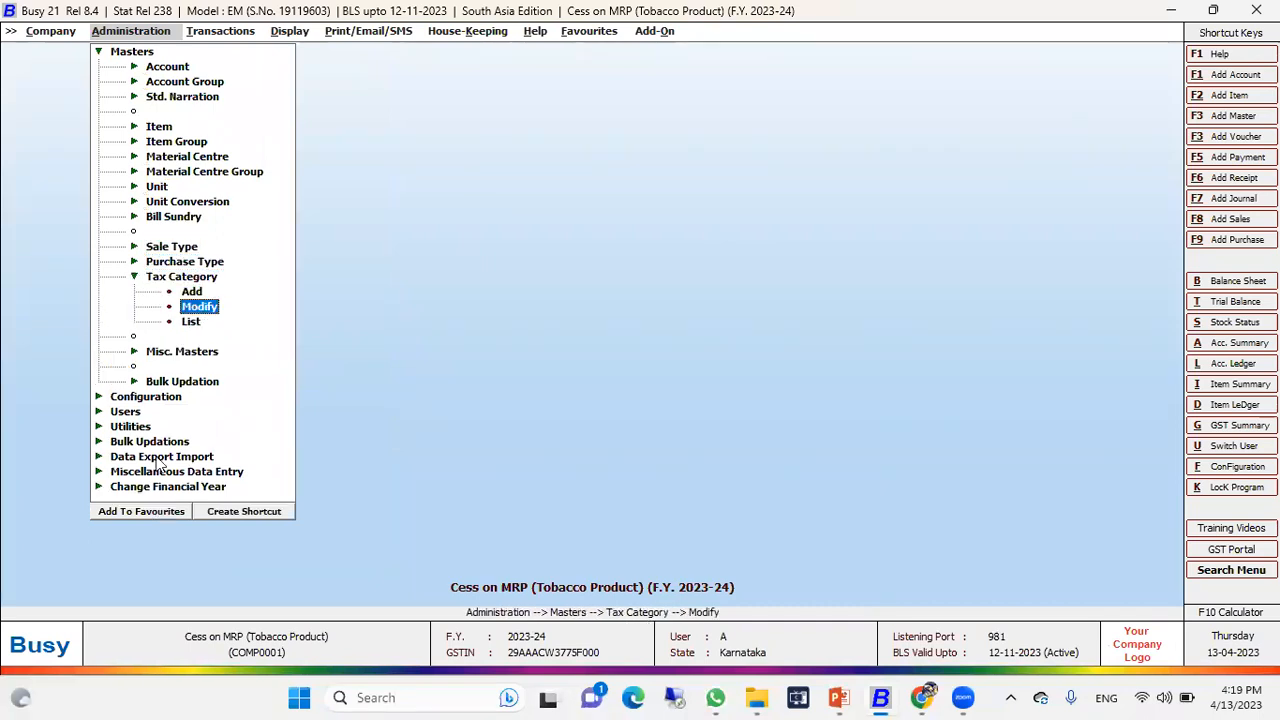
key(Return)
key(Down)
key(Down)
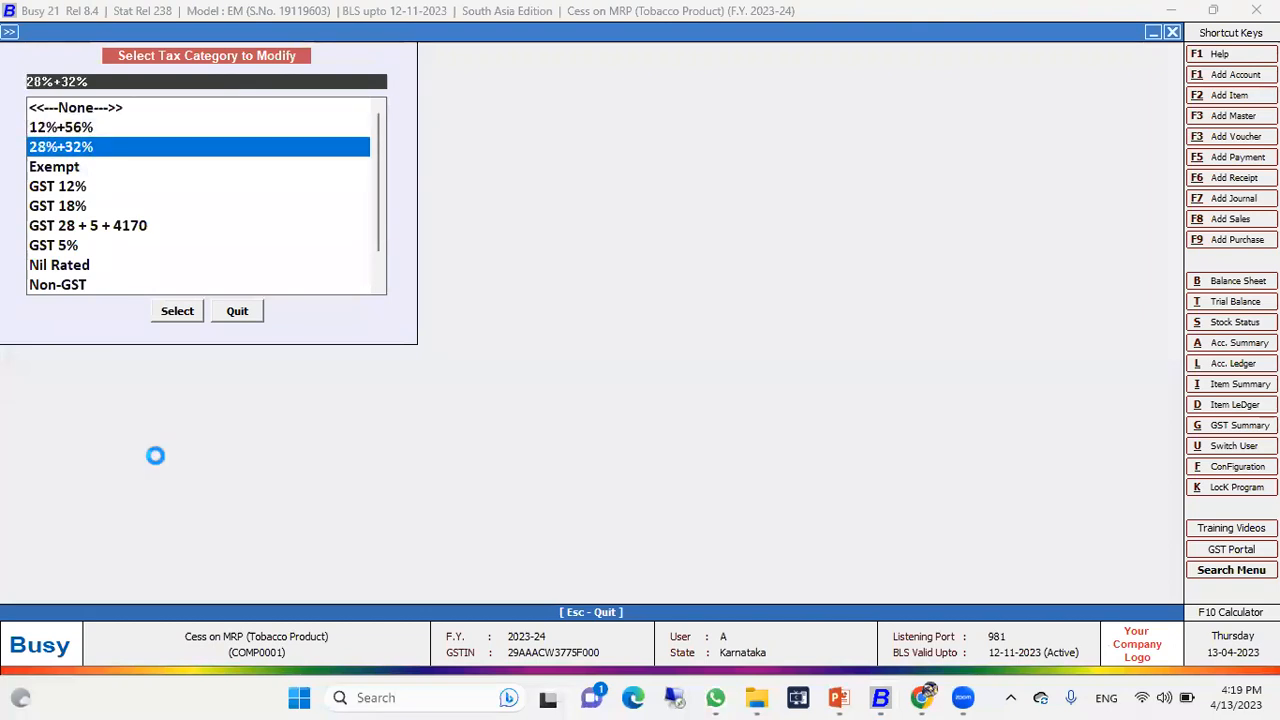
key(Return)
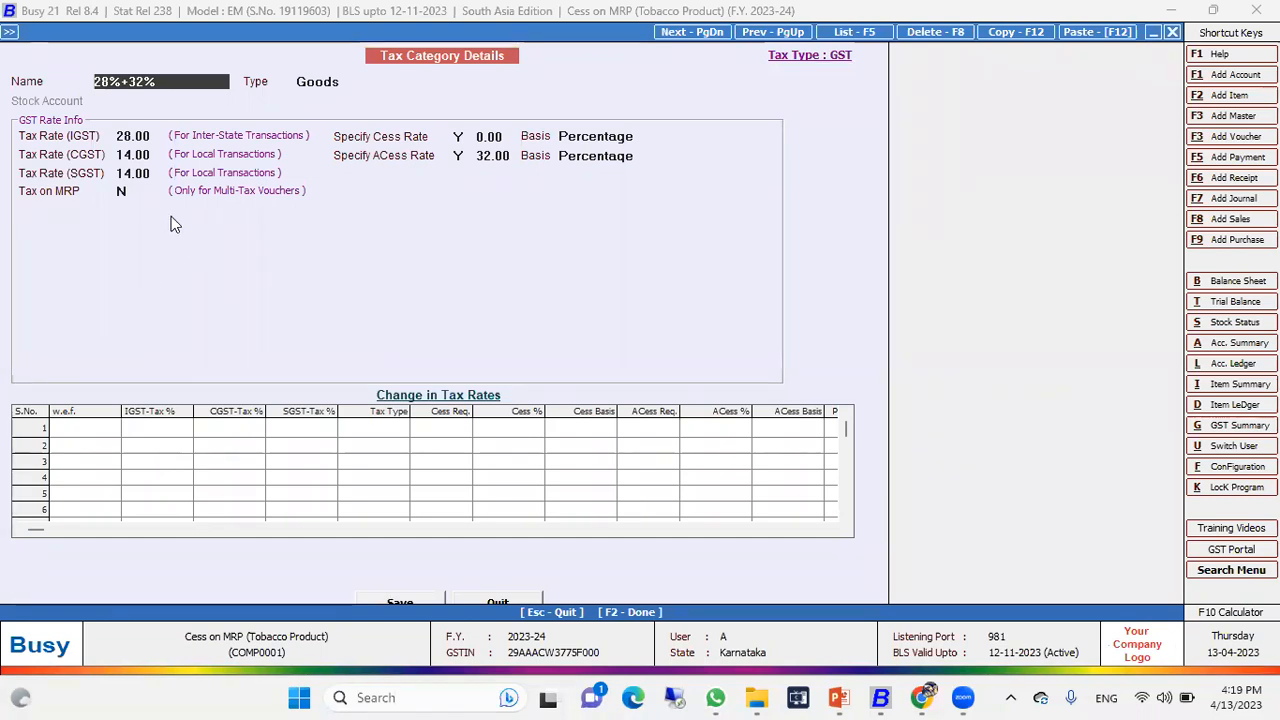
- Review the IGST, CGST, SGST, Cess and ACess rates of the 28%+32% tax category
click(155, 137)
click(137, 154)
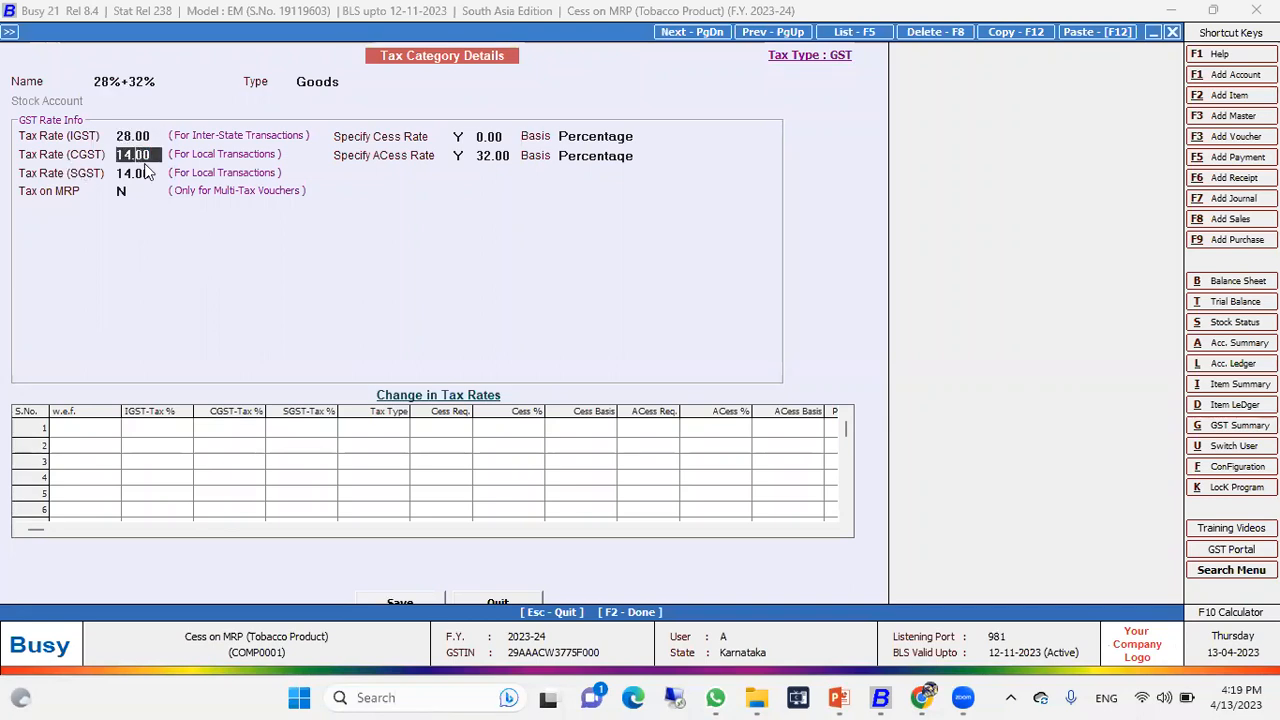
click(150, 173)
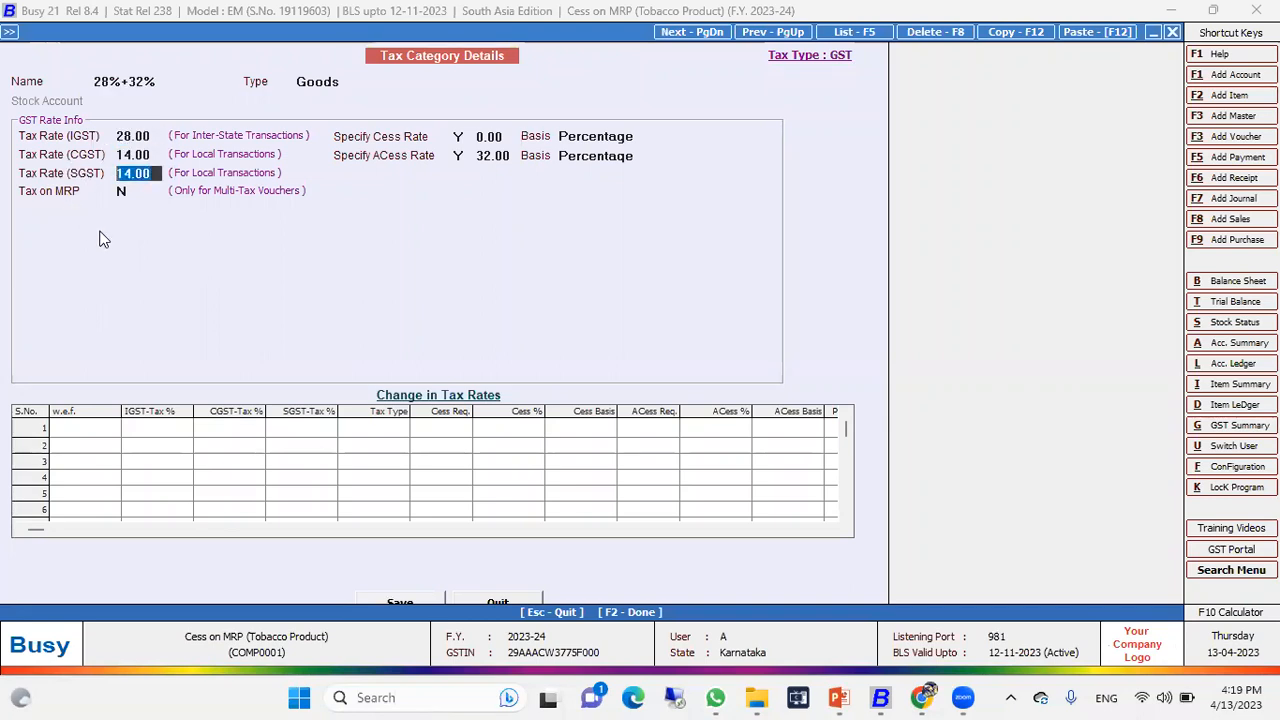
click(154, 134)
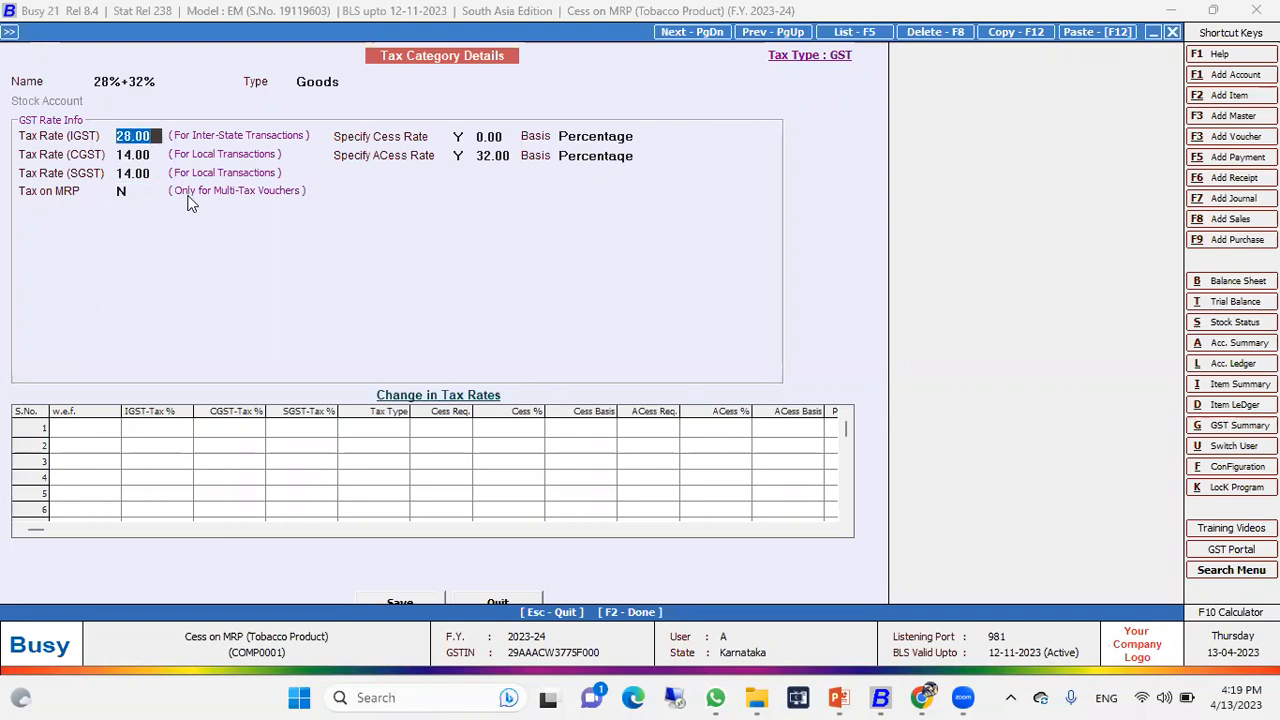
click(477, 138)
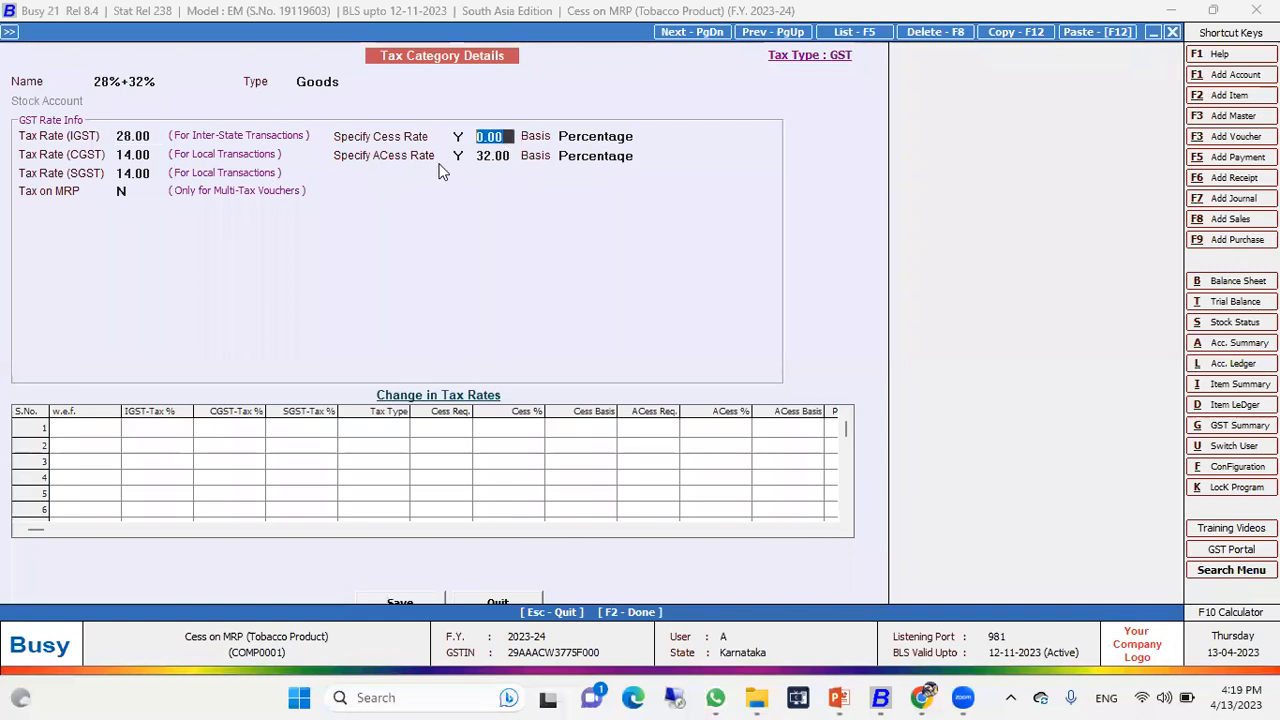
click(477, 160)
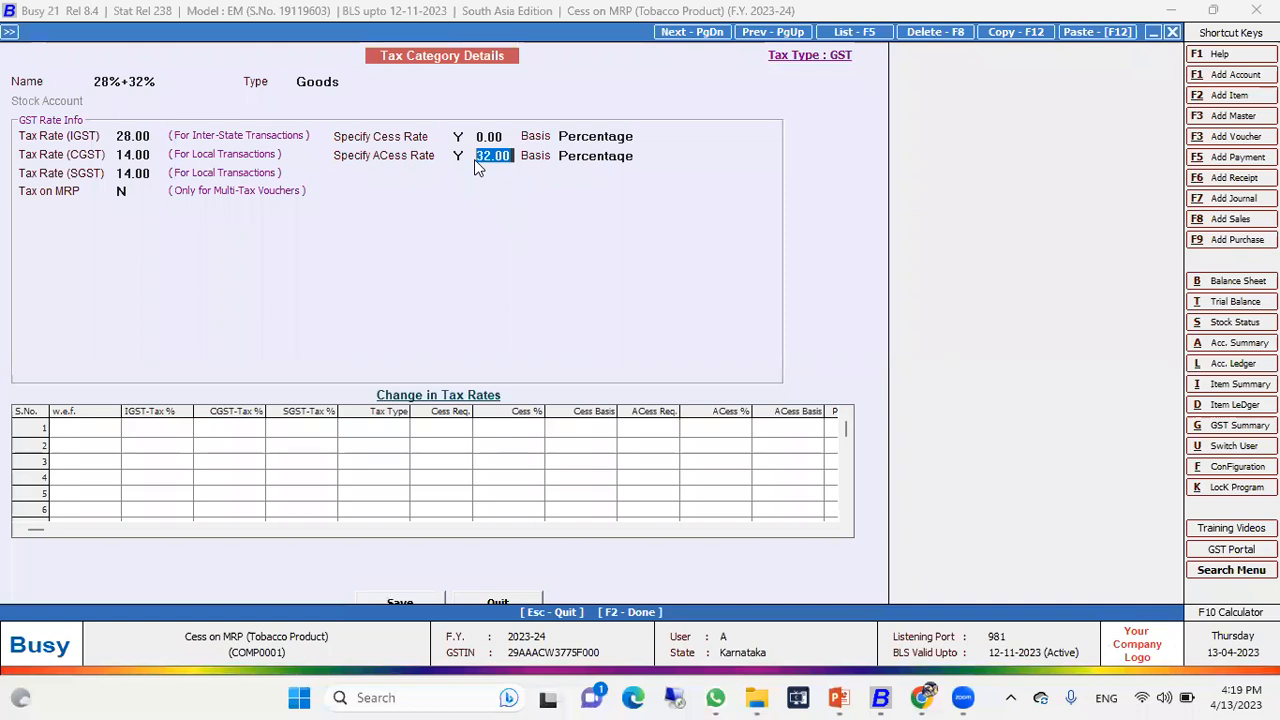
- Save the 28%+32% tax category master and leave the tax category selection
click(415, 599)
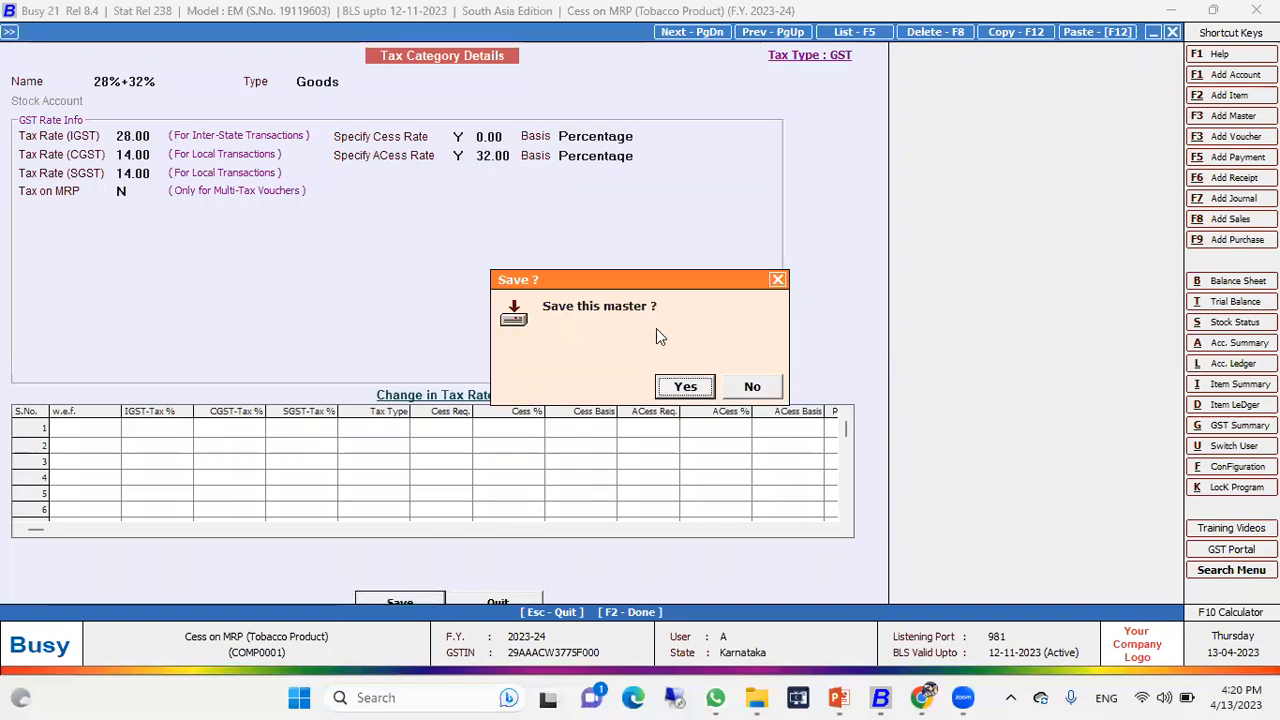
click(686, 387)
key(Escape)
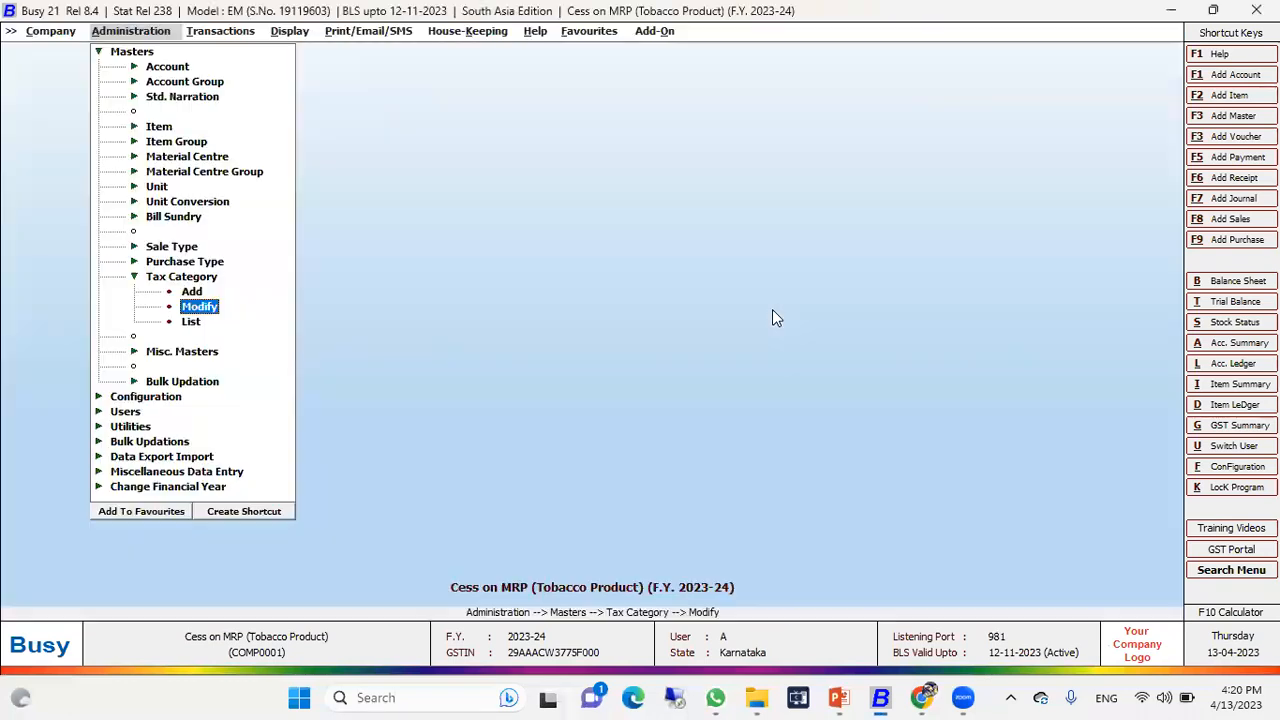
- Find the items matching "vimal" and open the Vimal Pan Masala item master for modification
key(Up)
key(Up)
key(Up)
key(Up)
key(Up)
key(Up)
key(Up)
key(Up)
key(Up)
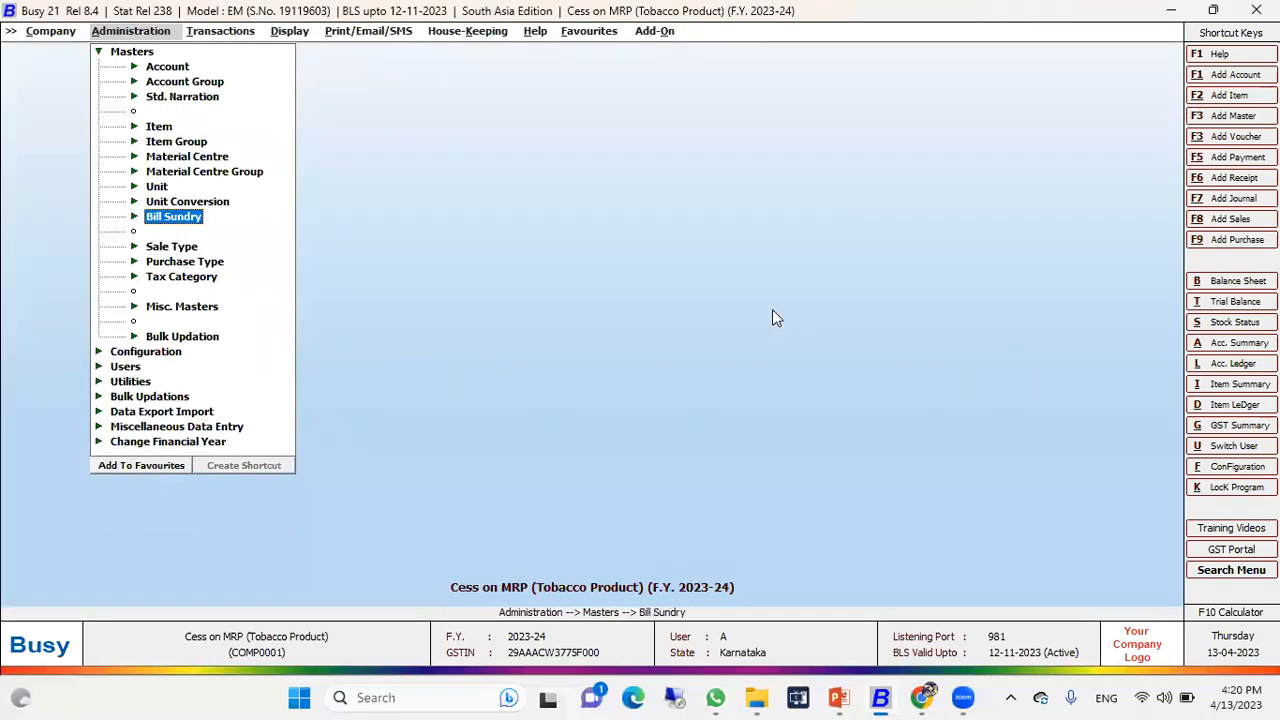
key(Return)
key(Down)
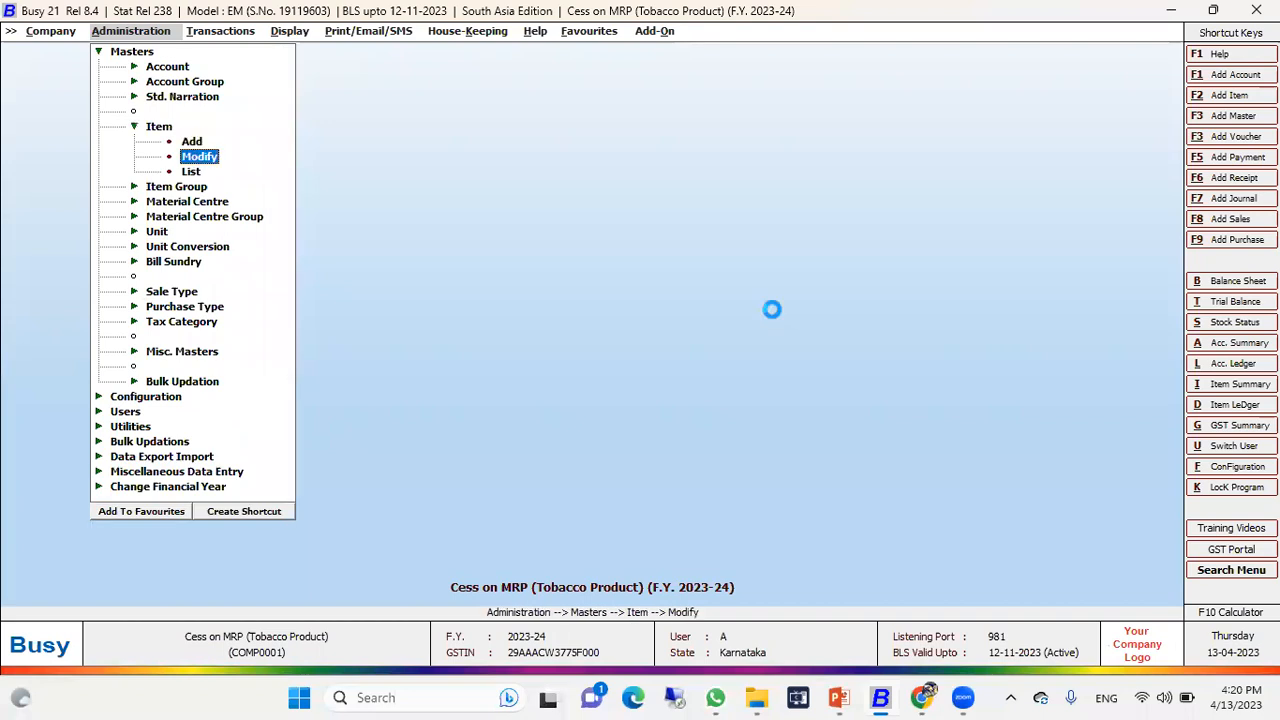
key(Return)
text(vimal)
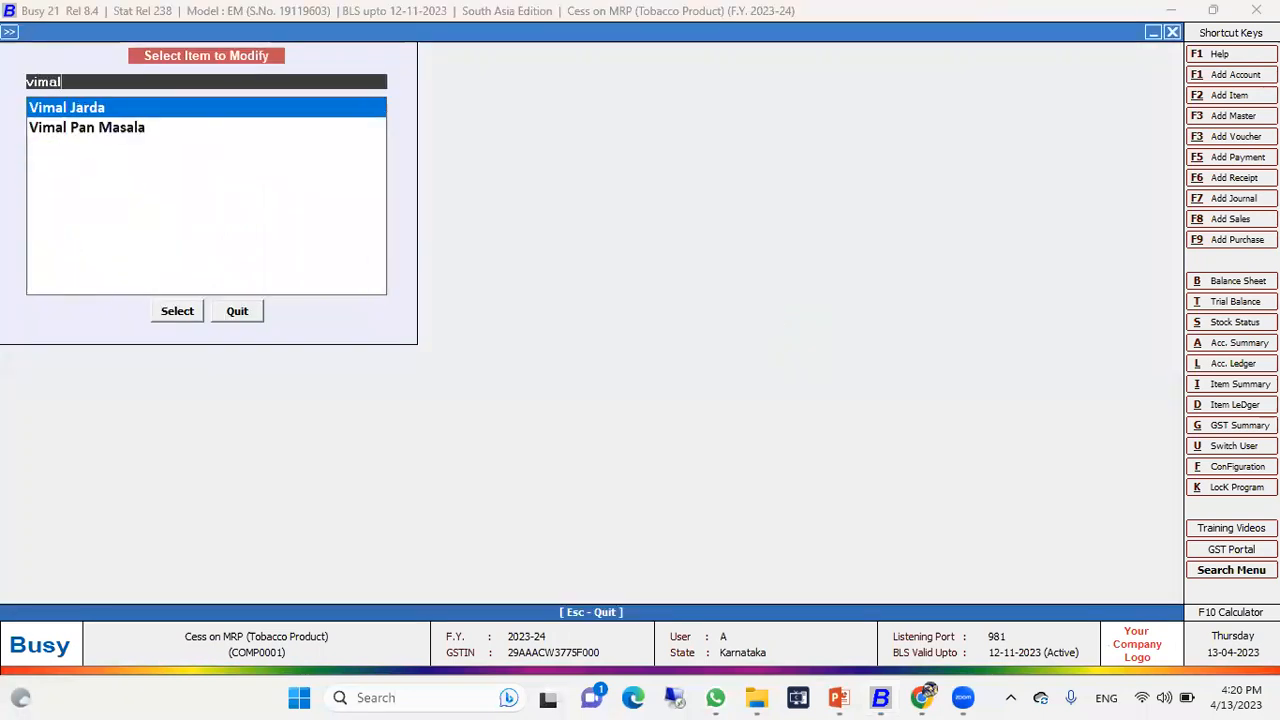
key(Down)
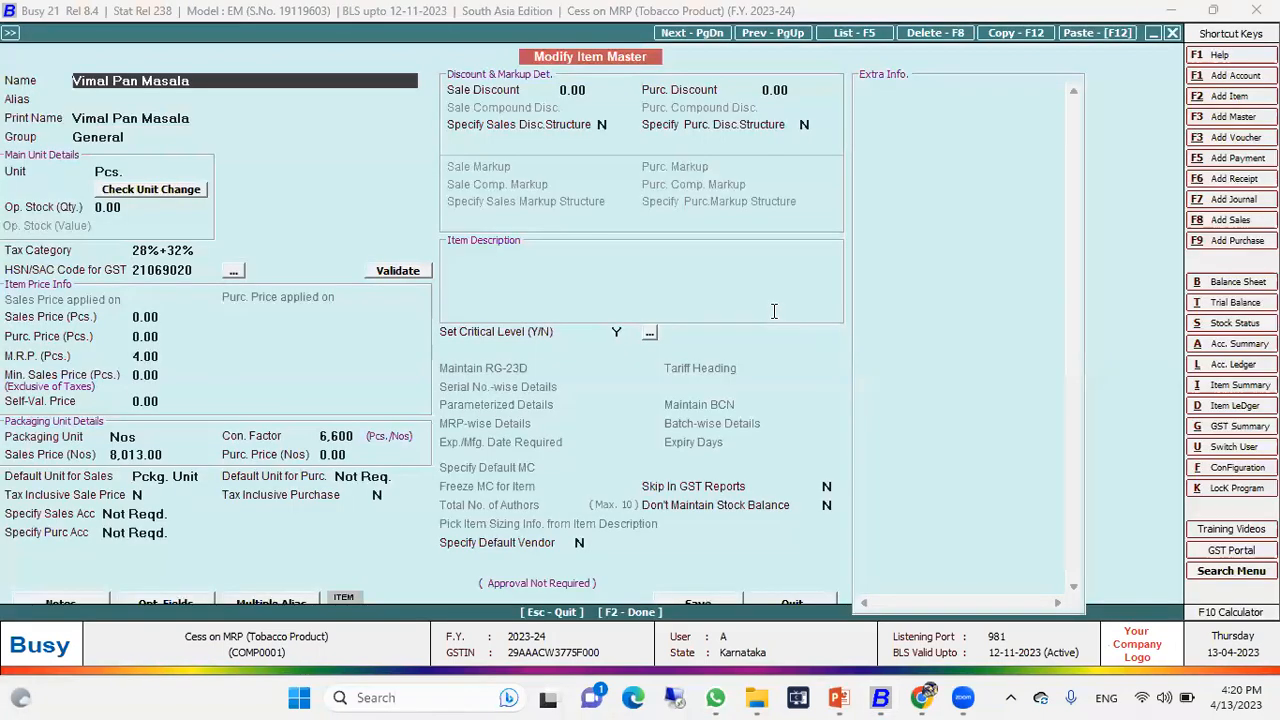
- Examine the main unit, packaging unit and conversion factor of the Vimal Pan Masala item
key(Return)
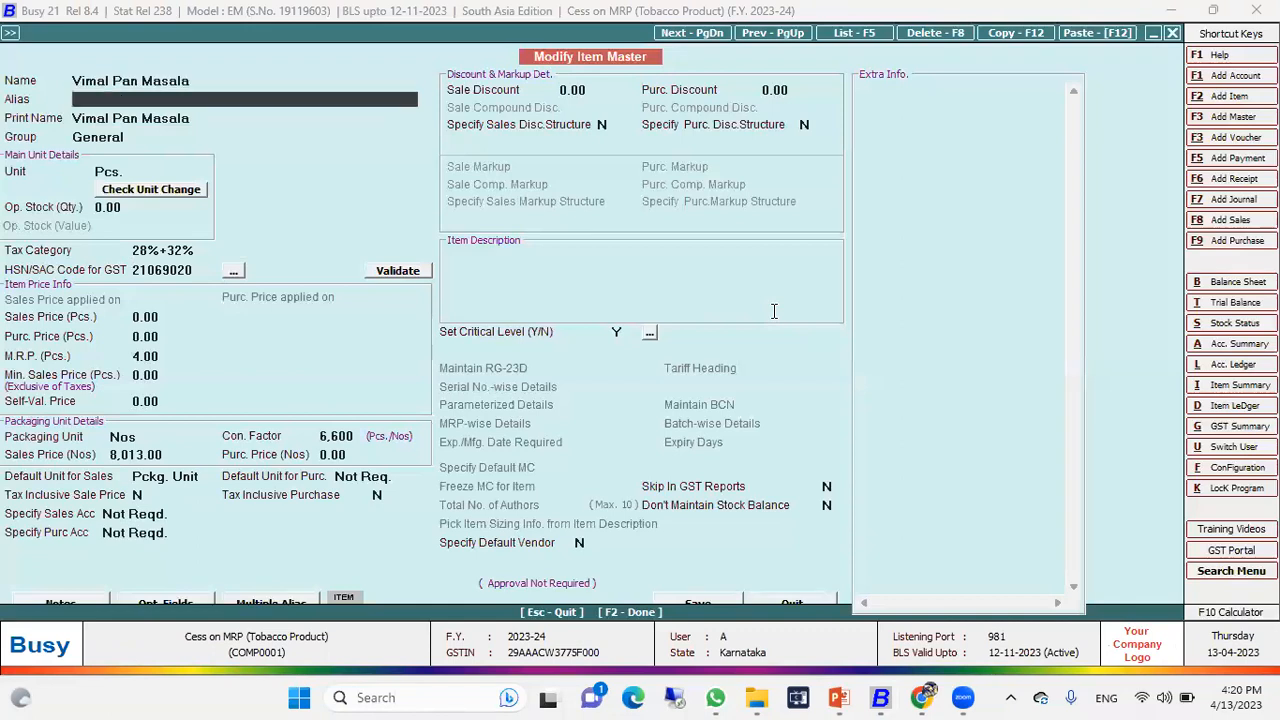
key(Return)
key(Return)
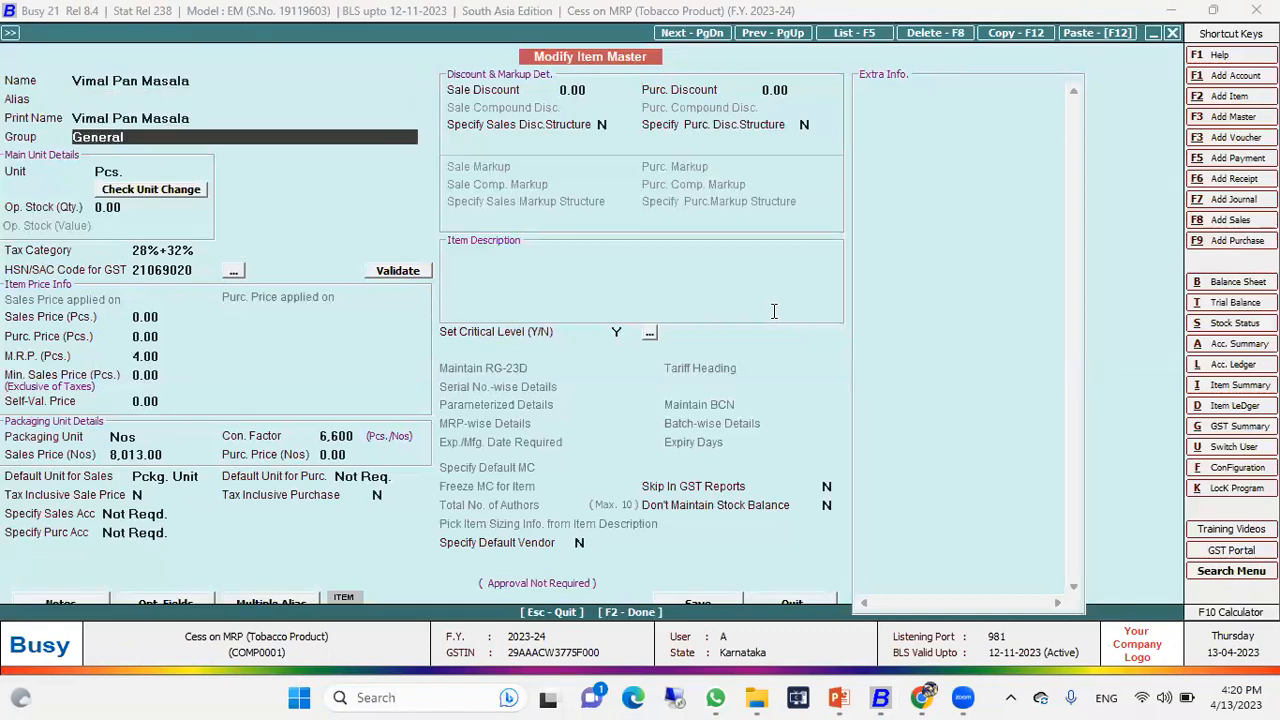
key(Return)
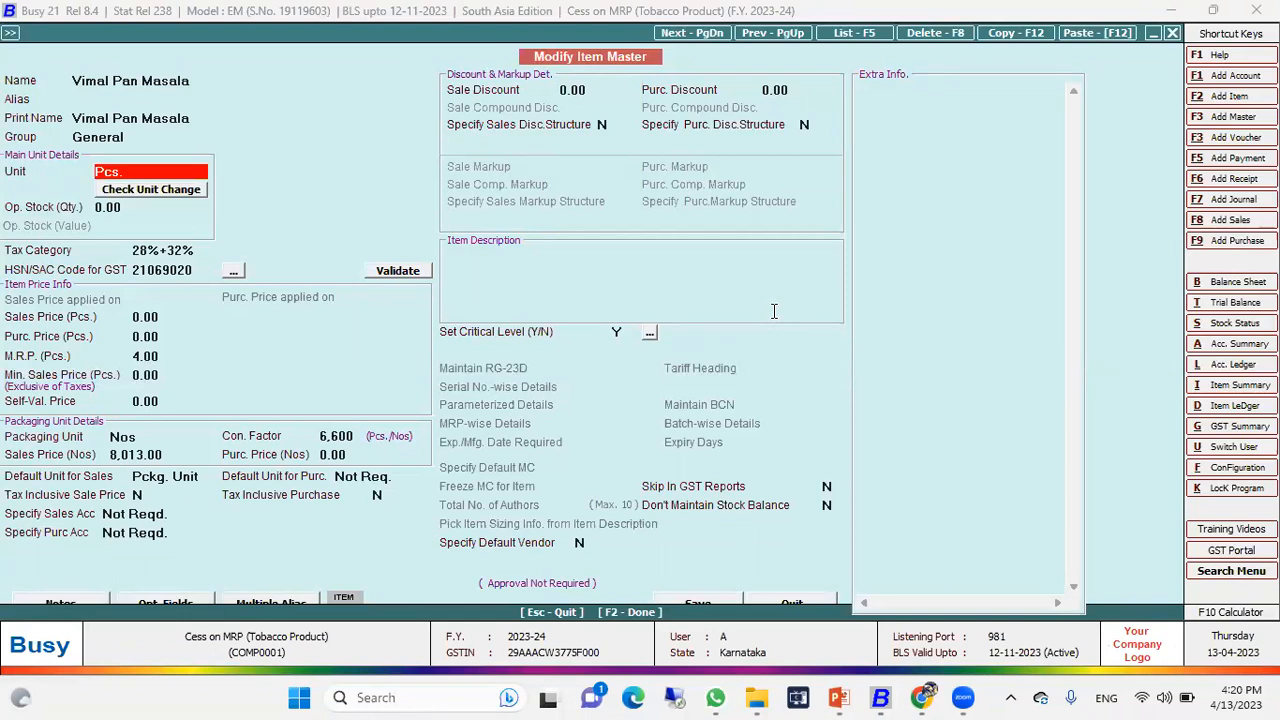
click(156, 437)
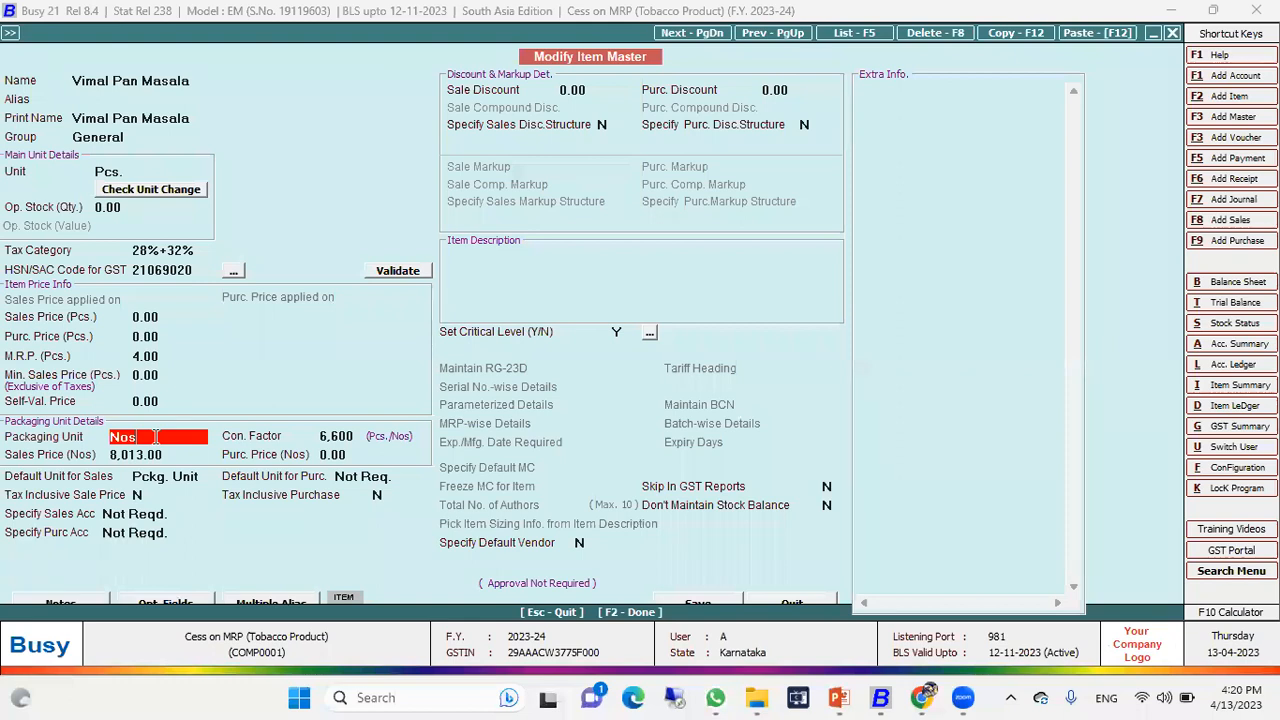
click(122, 172)
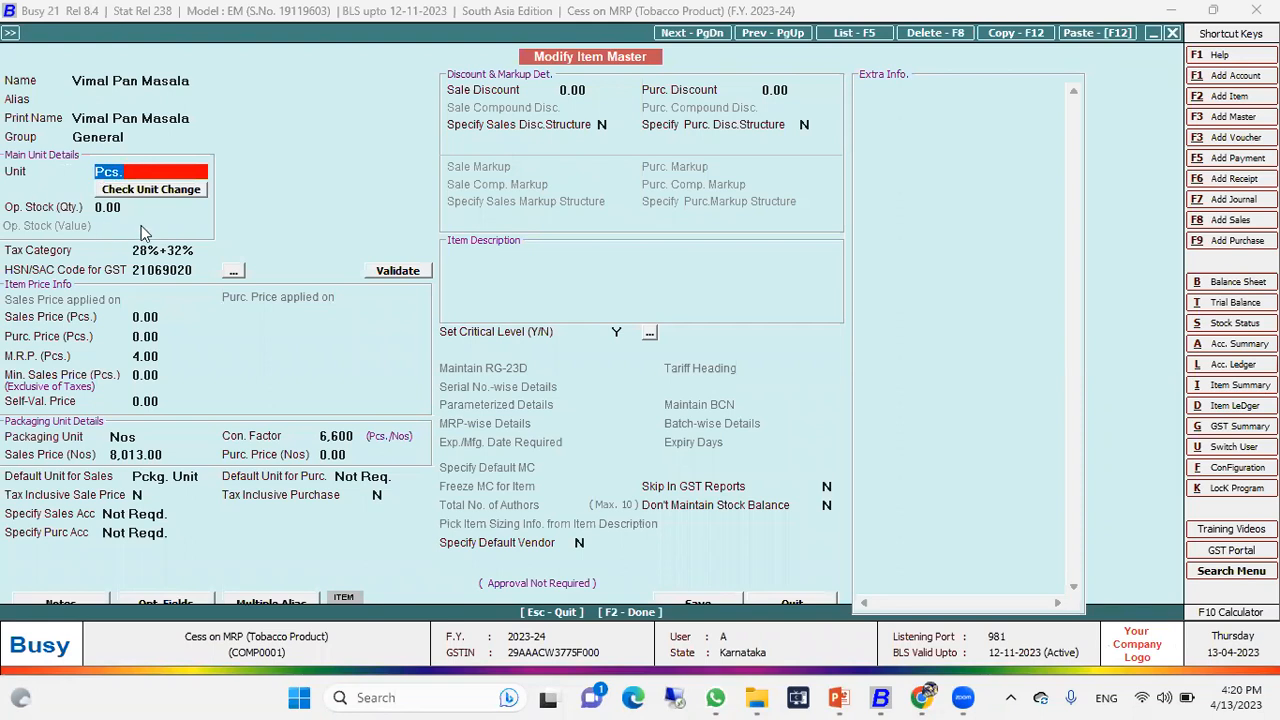
click(148, 437)
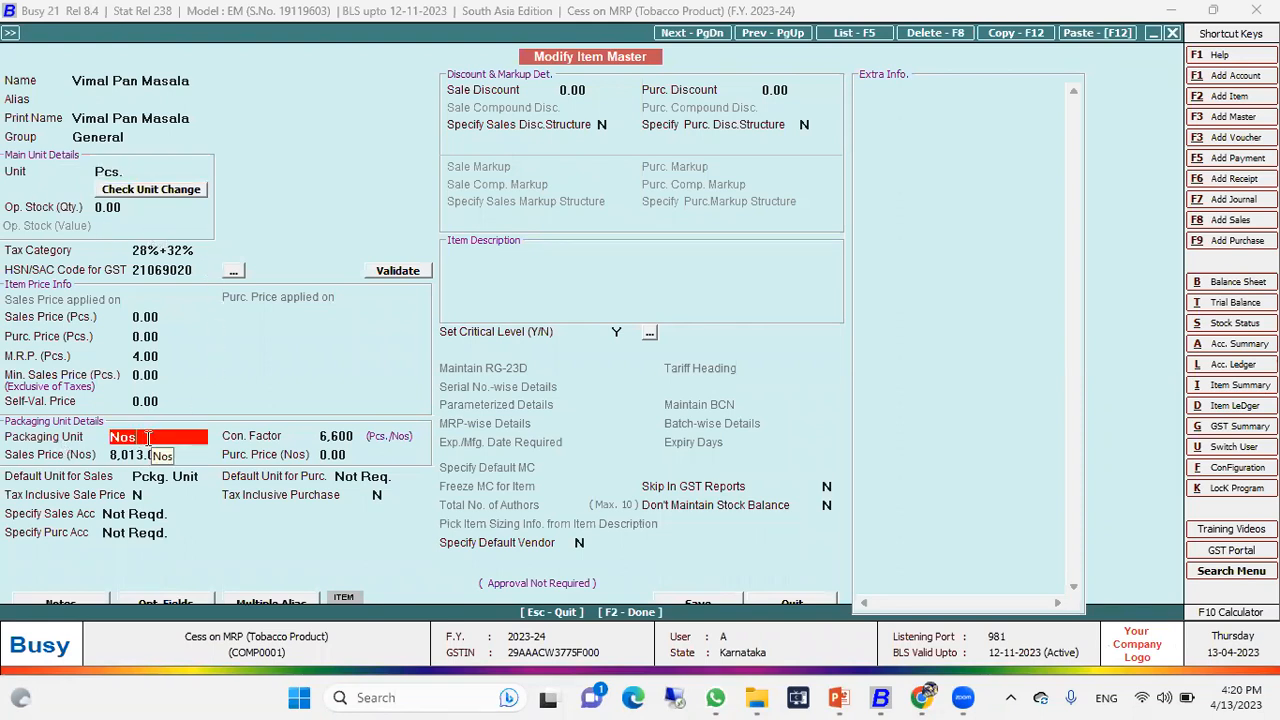
key(Return)
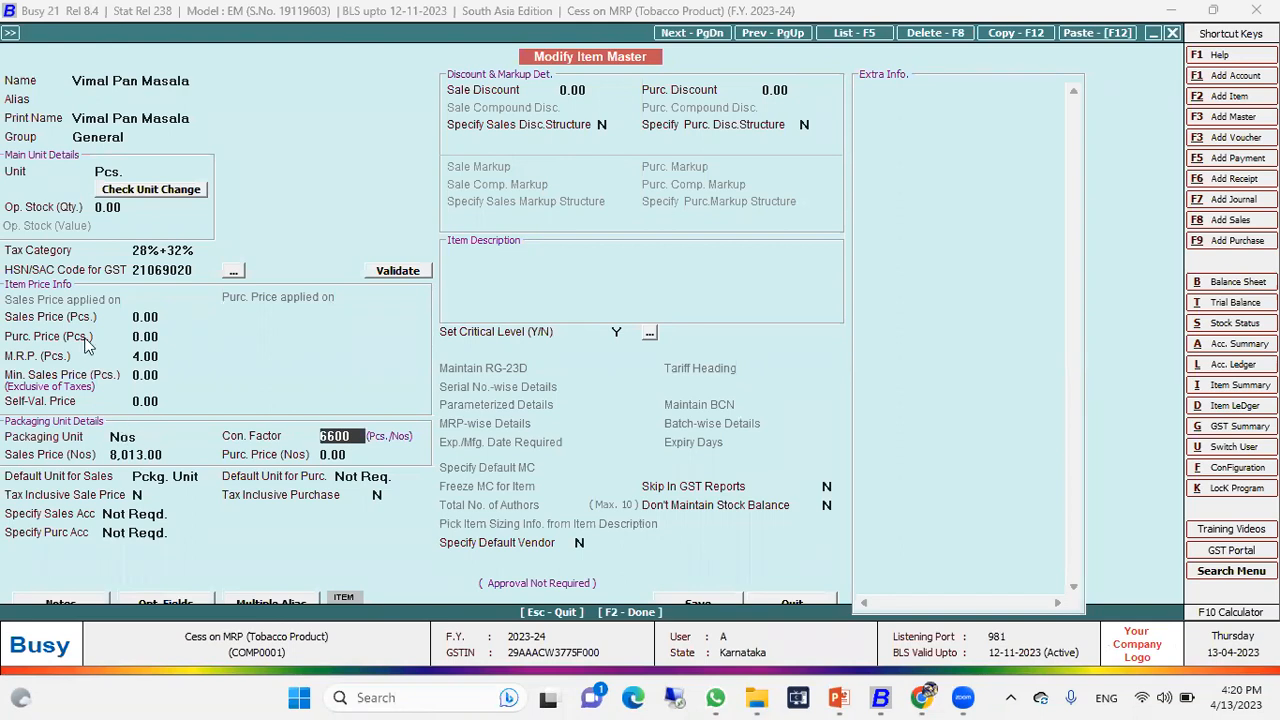
- Check the M.R.P., tax category and HSN code assigned to the Vimal Pan Masala item
click(164, 357)
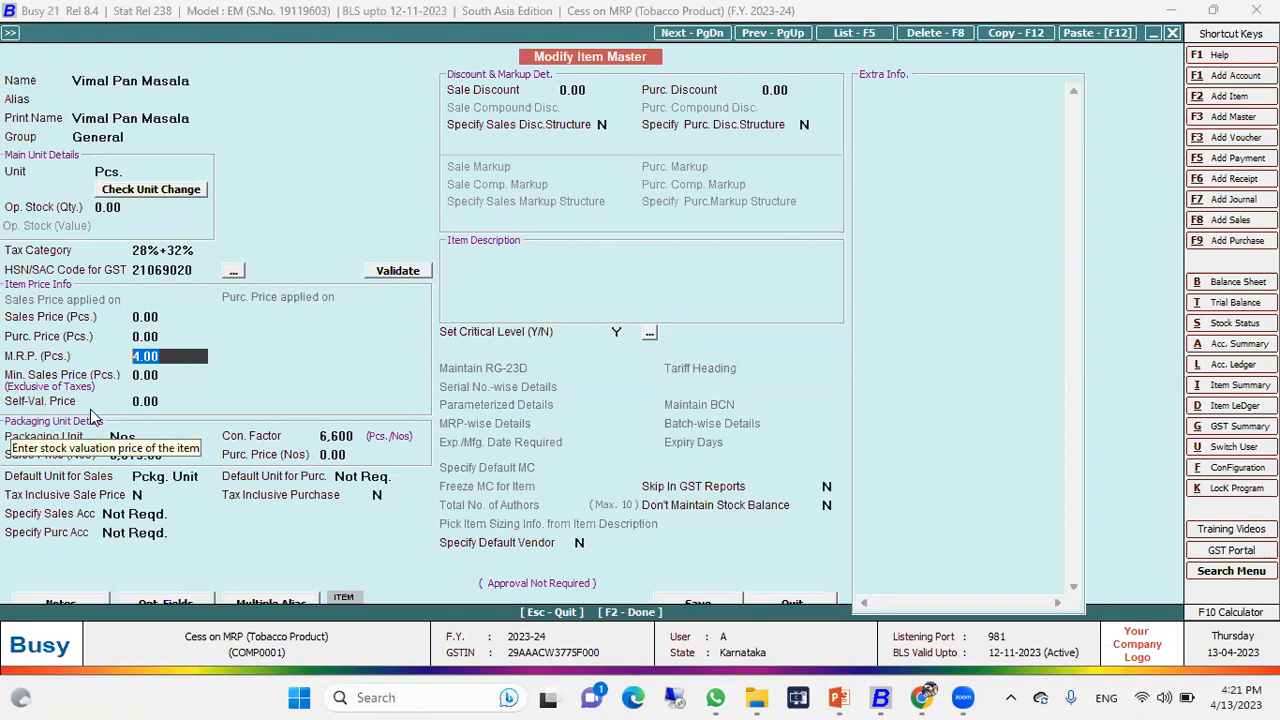
click(204, 251)
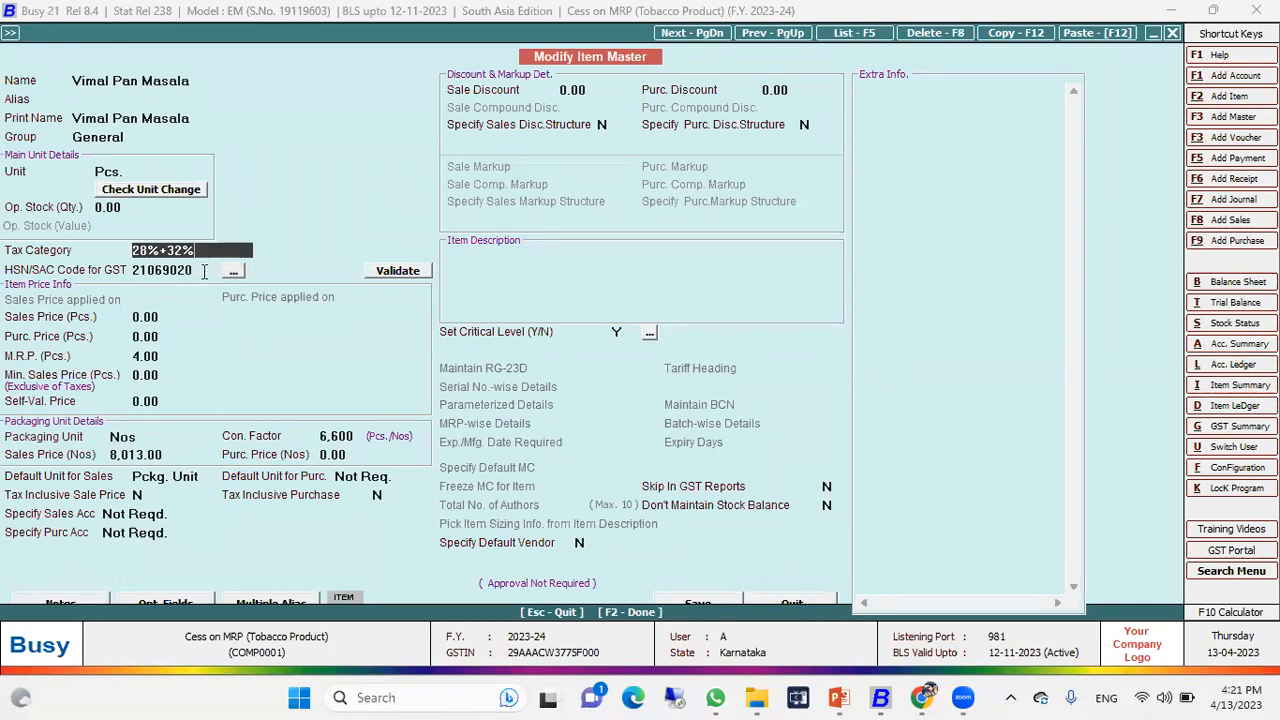
click(201, 268)
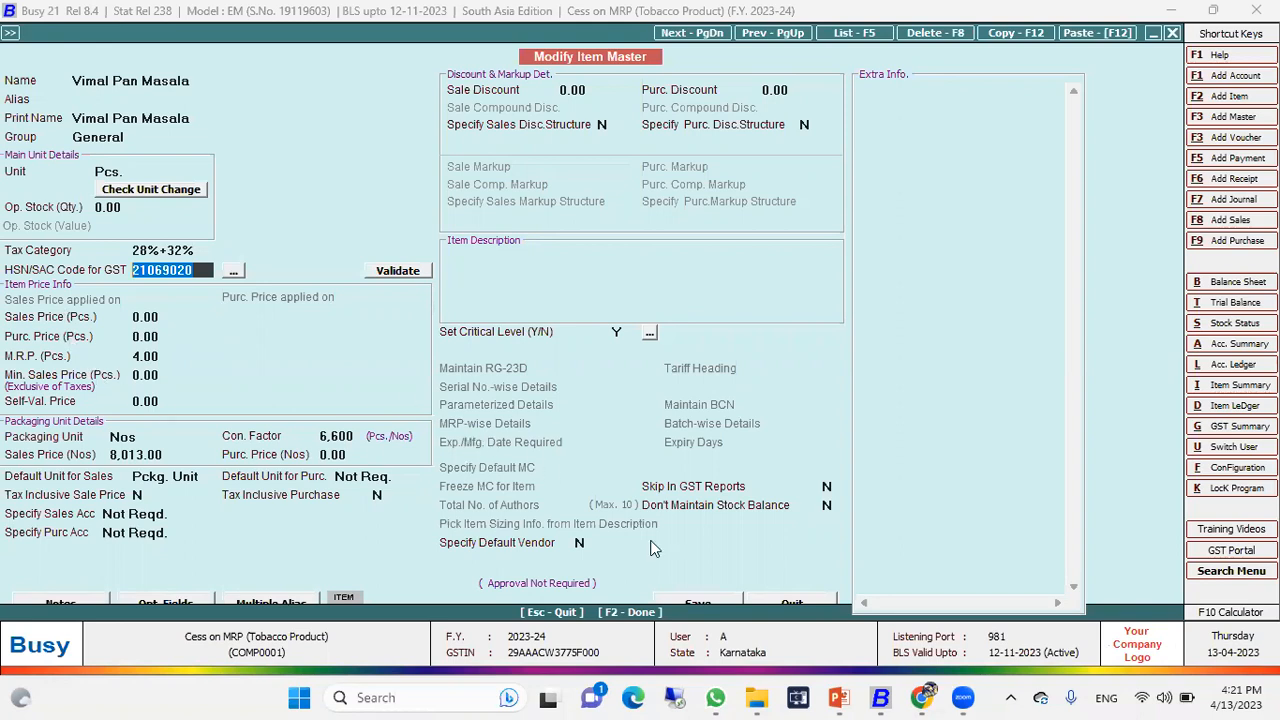
- Quit the Vimal Pan Masala item without saving and open the Kamla Pasand item master
click(772, 599)
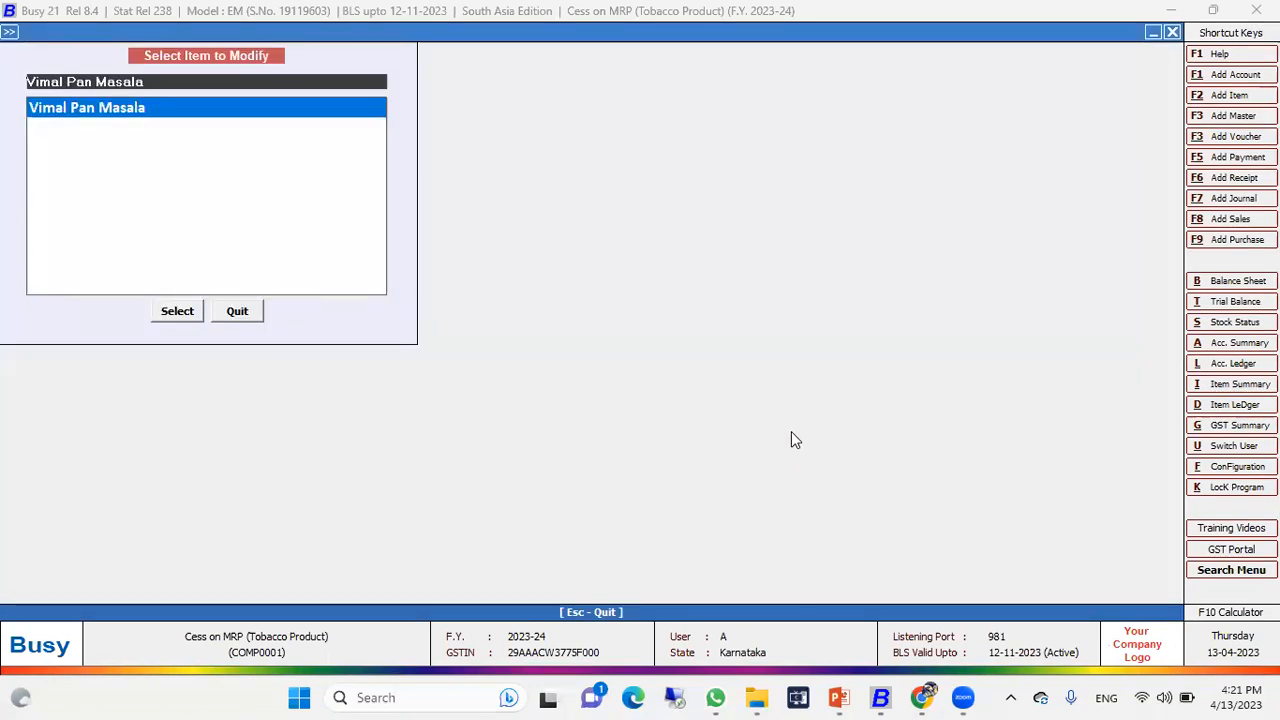
key(Up)
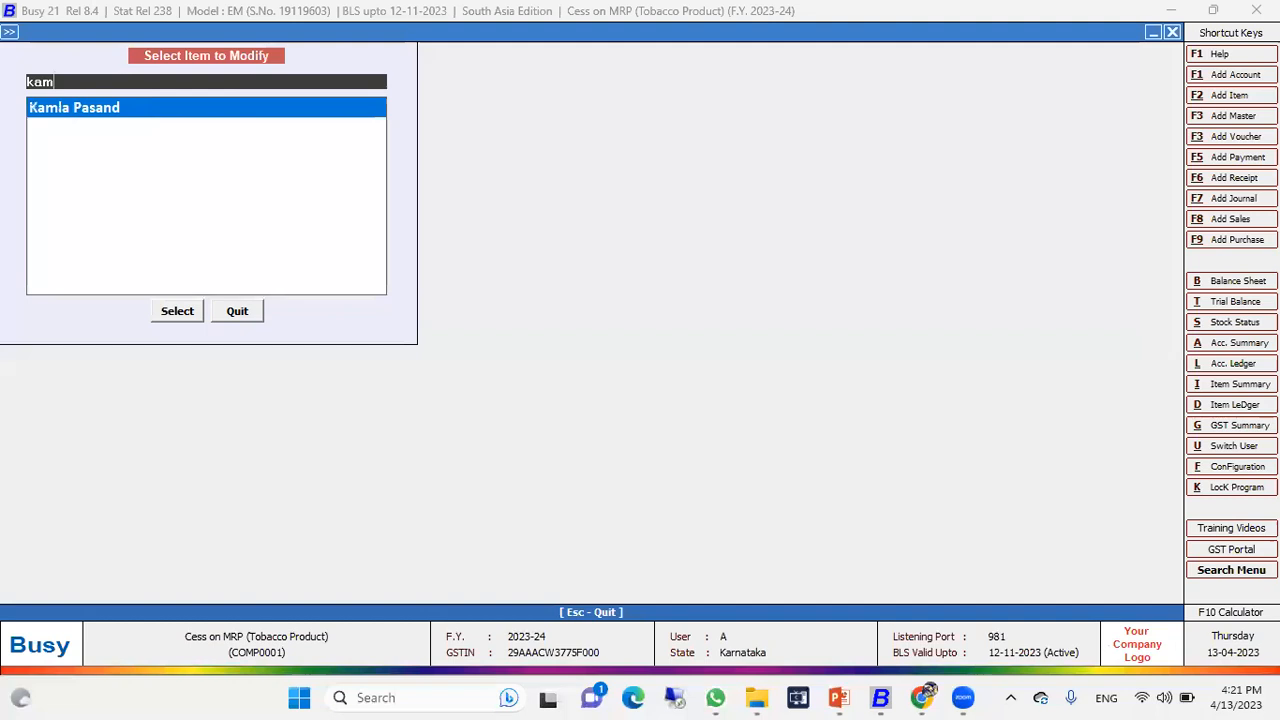
key(Return)
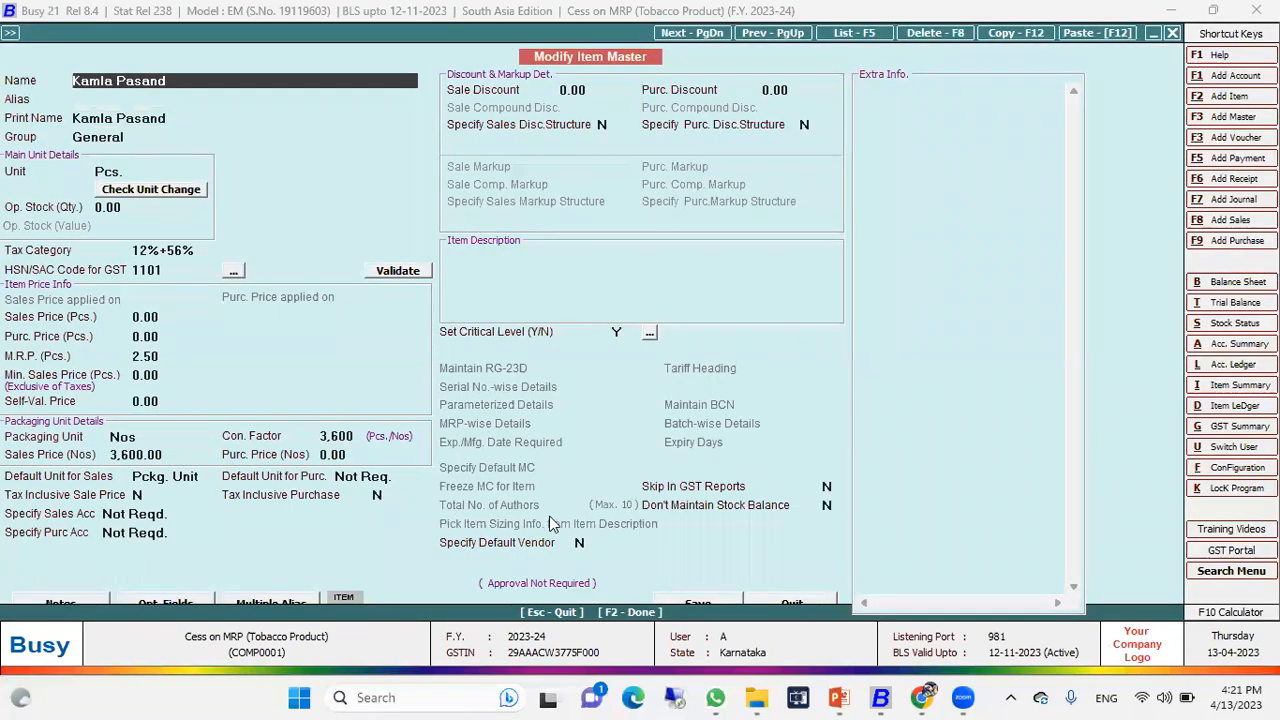
- Inspect the ACess rate in the tax category details linked to Kamla Pasand, then return to the item master
click(210, 251)
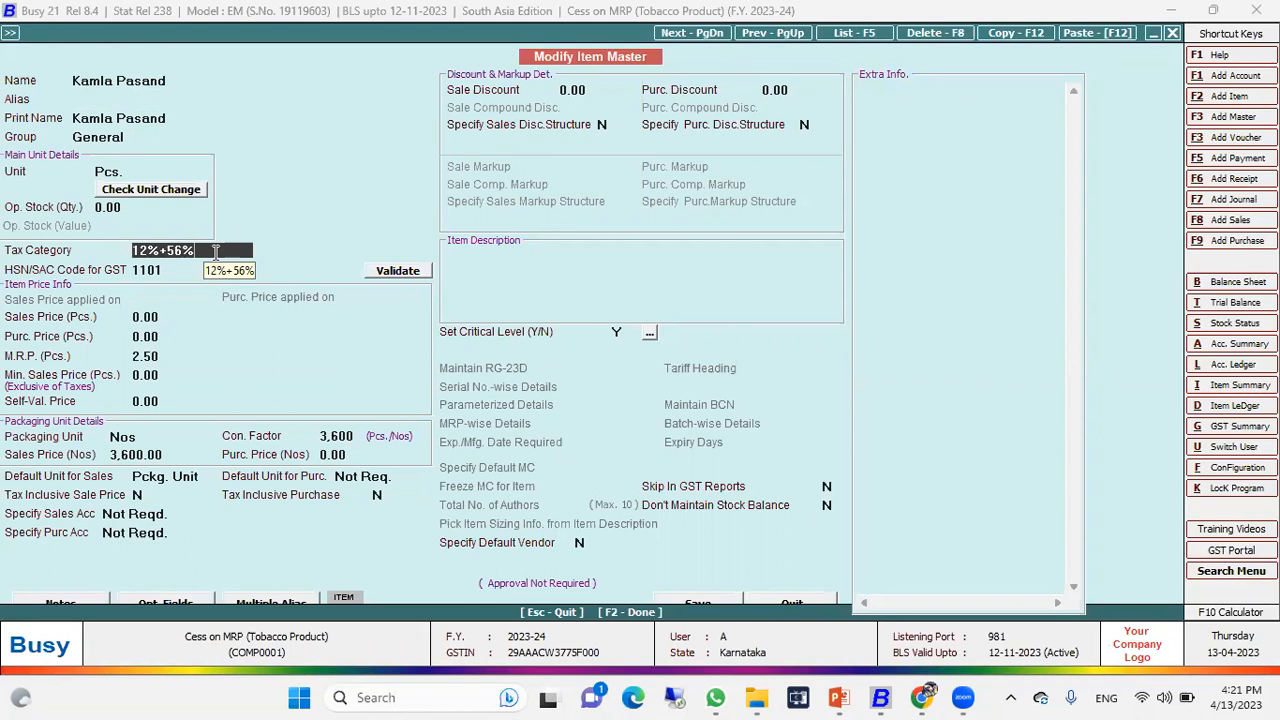
key(Return)
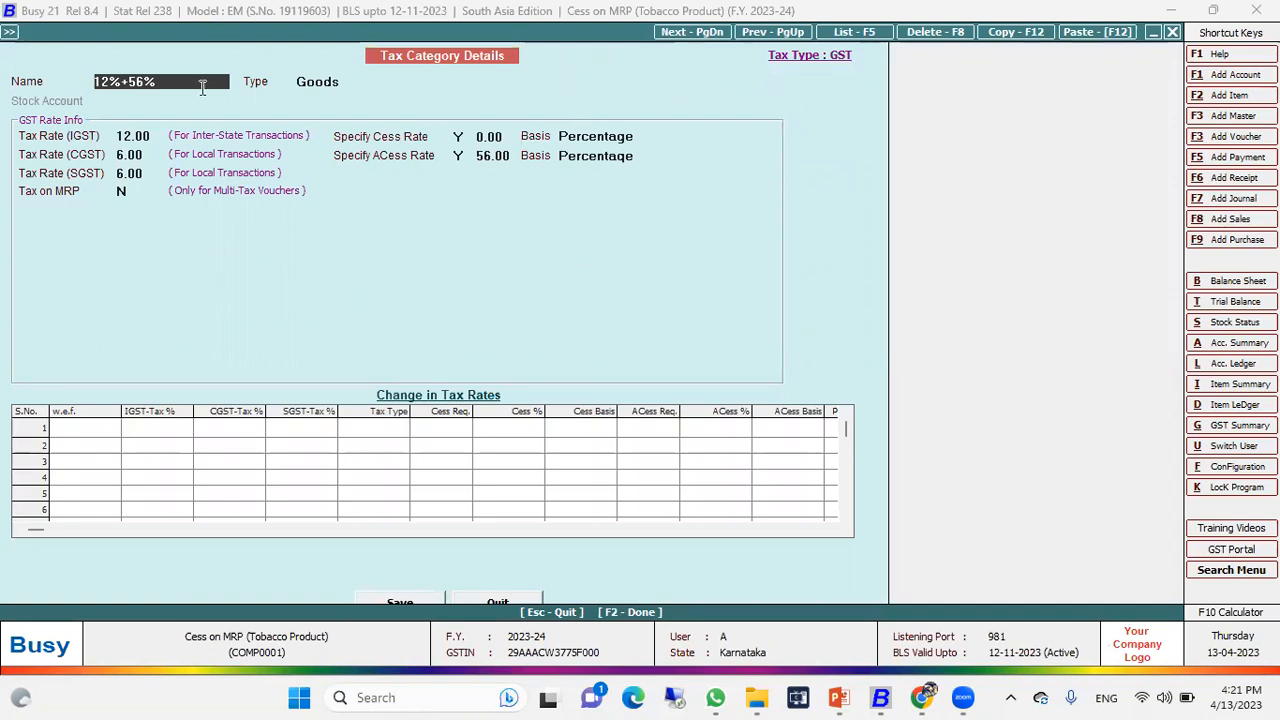
drag(95, 82, 158, 82)
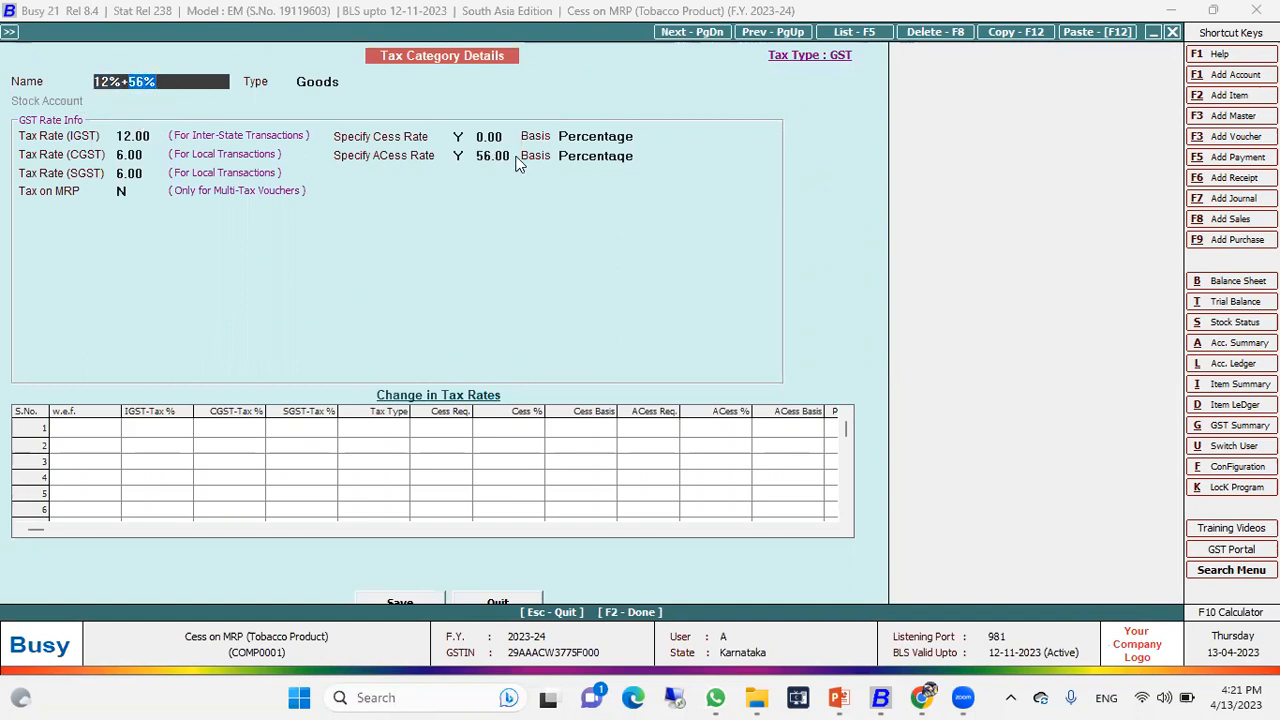
click(478, 157)
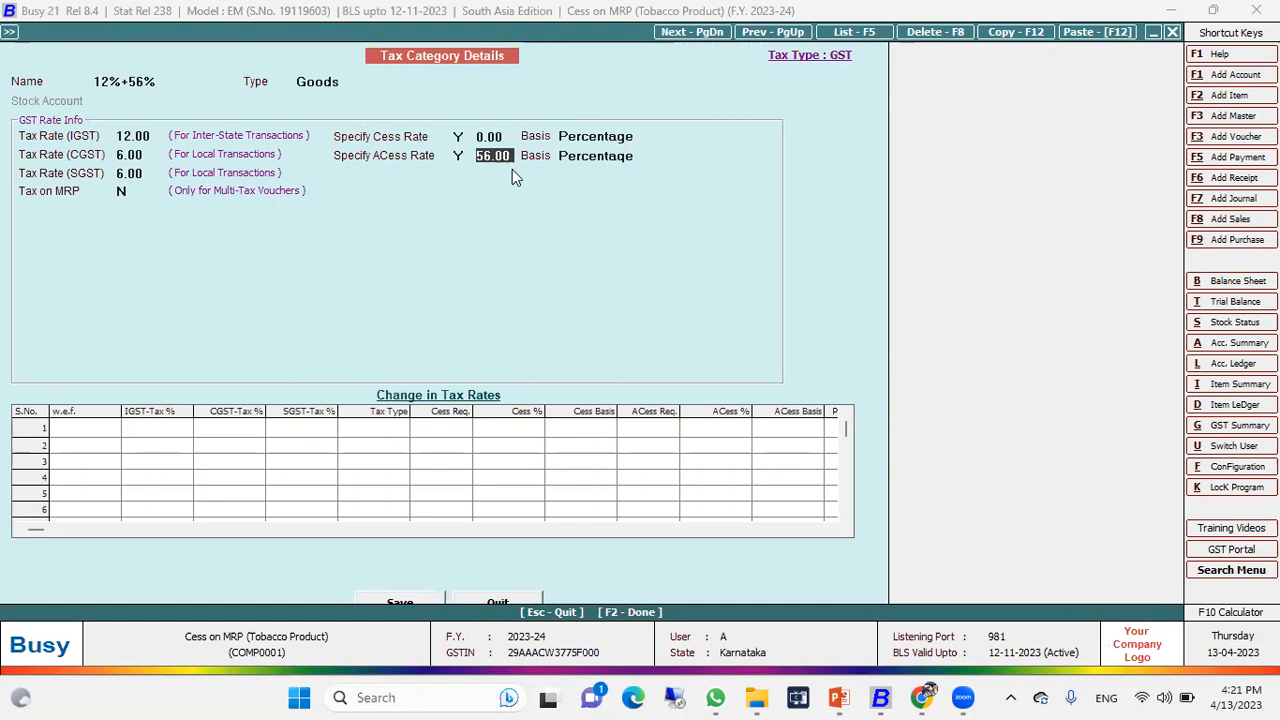
key(Escape)
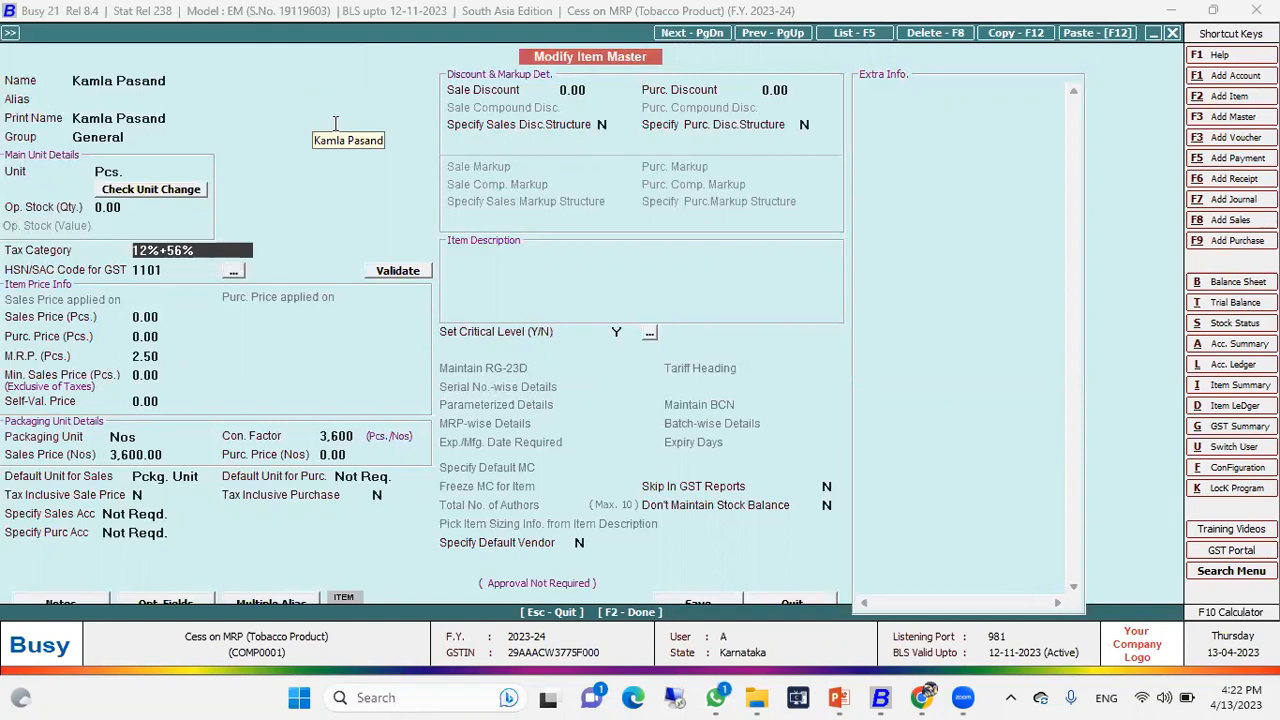
- Check the M.R.P. and packaging unit of the Kamla Pasand item, and quit its master without saving
click(170, 360)
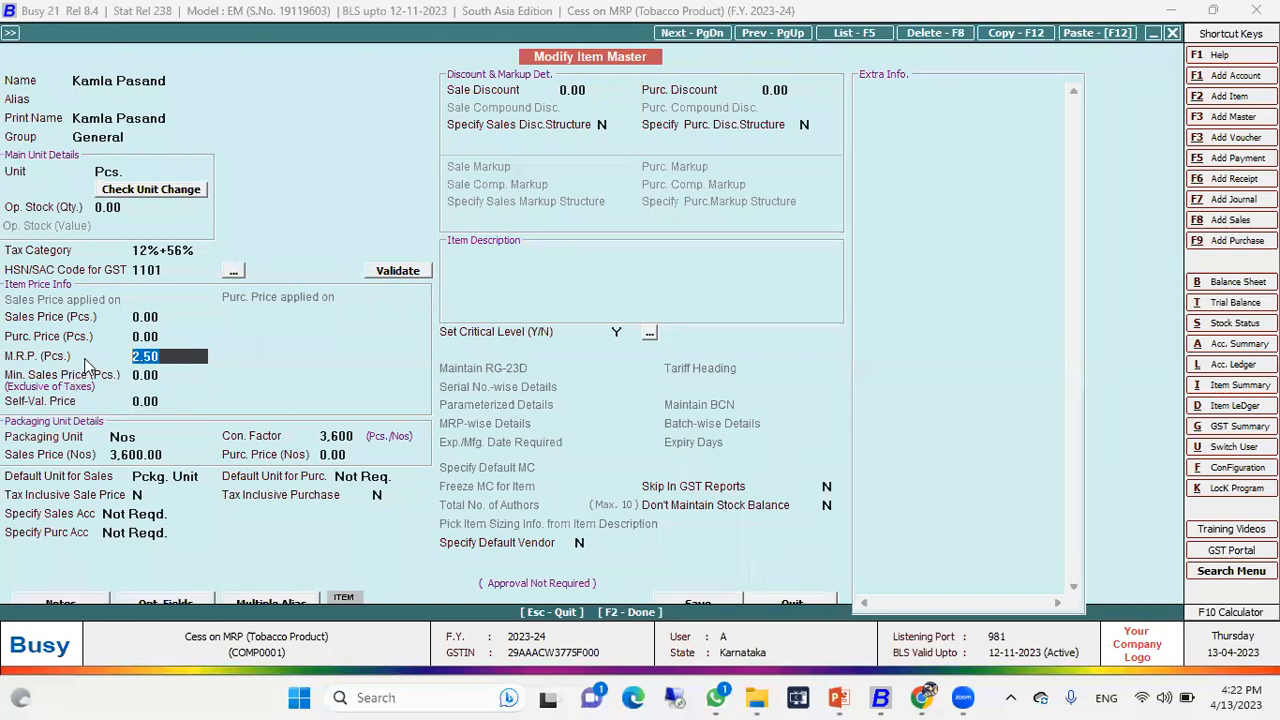
click(134, 438)
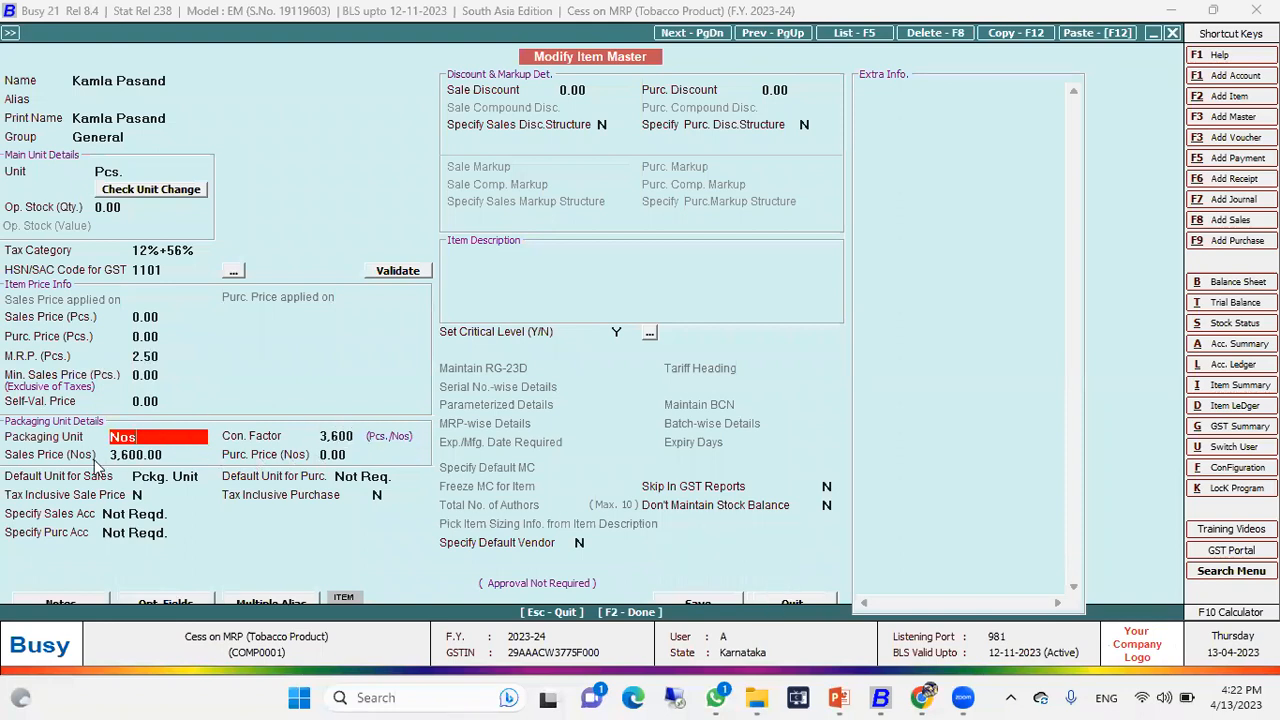
click(783, 601)
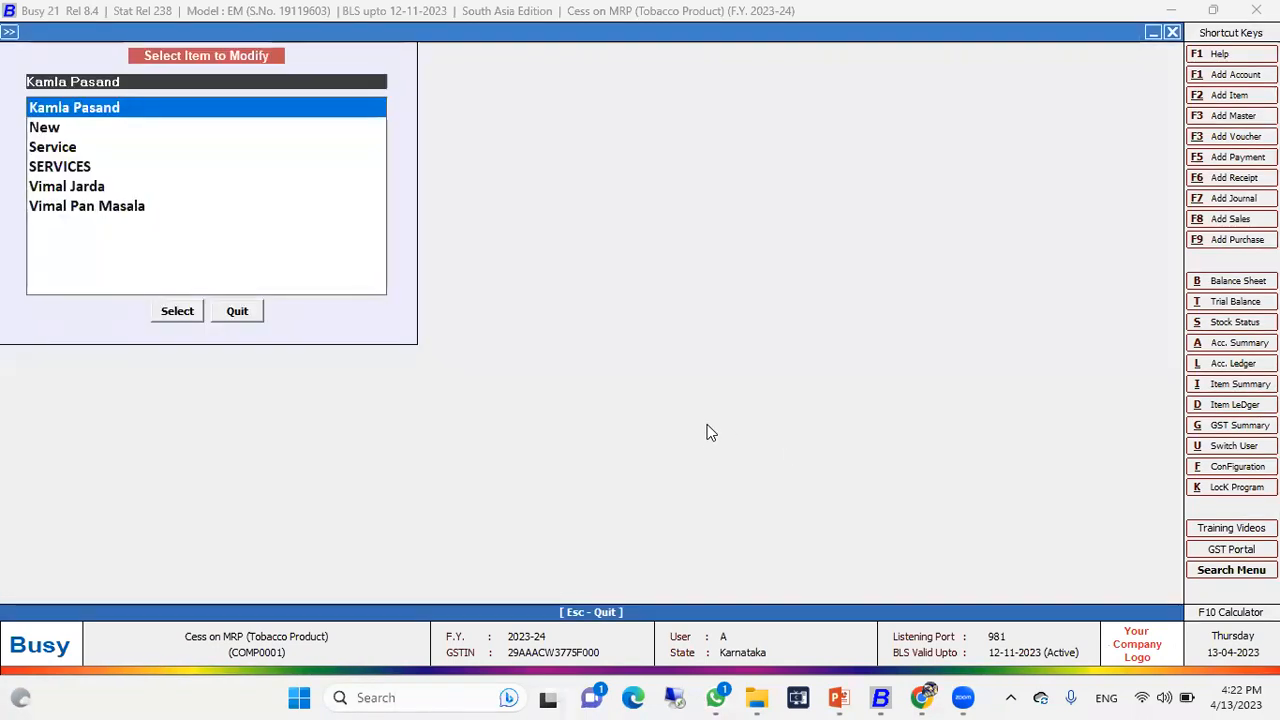
- Leave the item selection and open the Additional Cess on GST bill sundry master for modification
key(Escape)
key(Down)
key(Down)
key(Down)
key(Down)
key(Down)
key(Down)
key(Return)
key(Down)
key(Return)
key(Down)
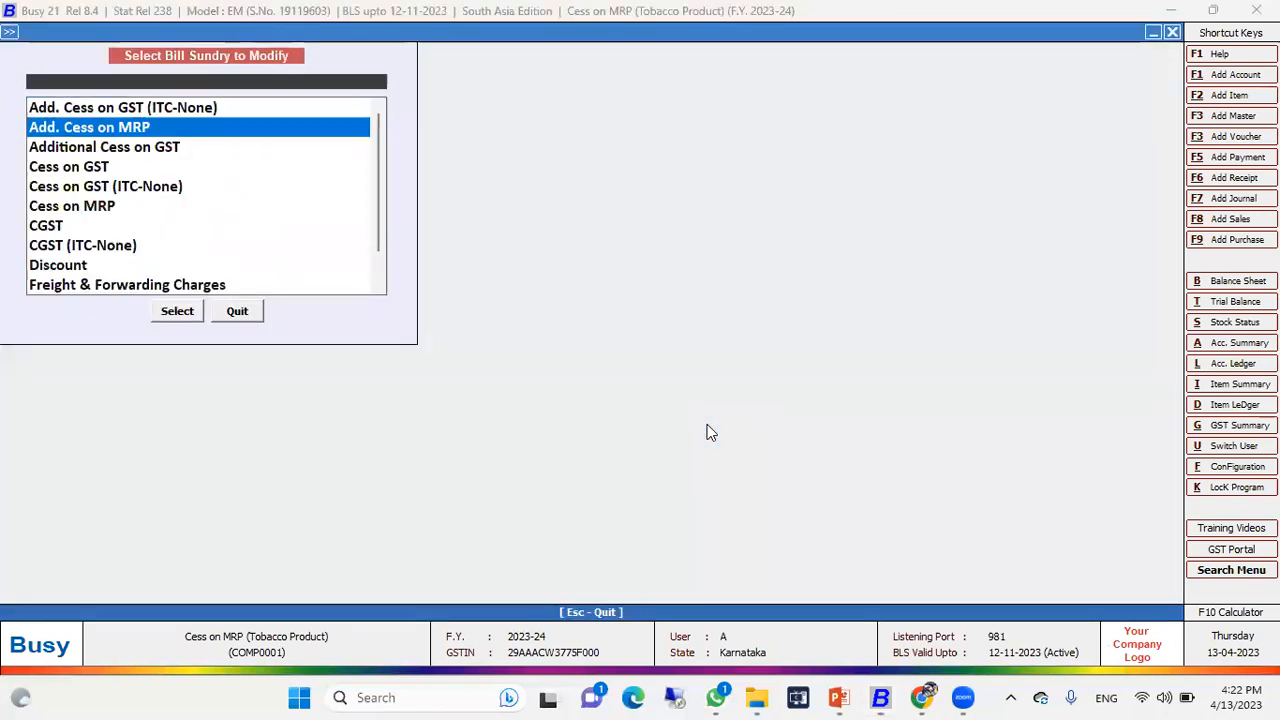
key(Down)
key(Return)
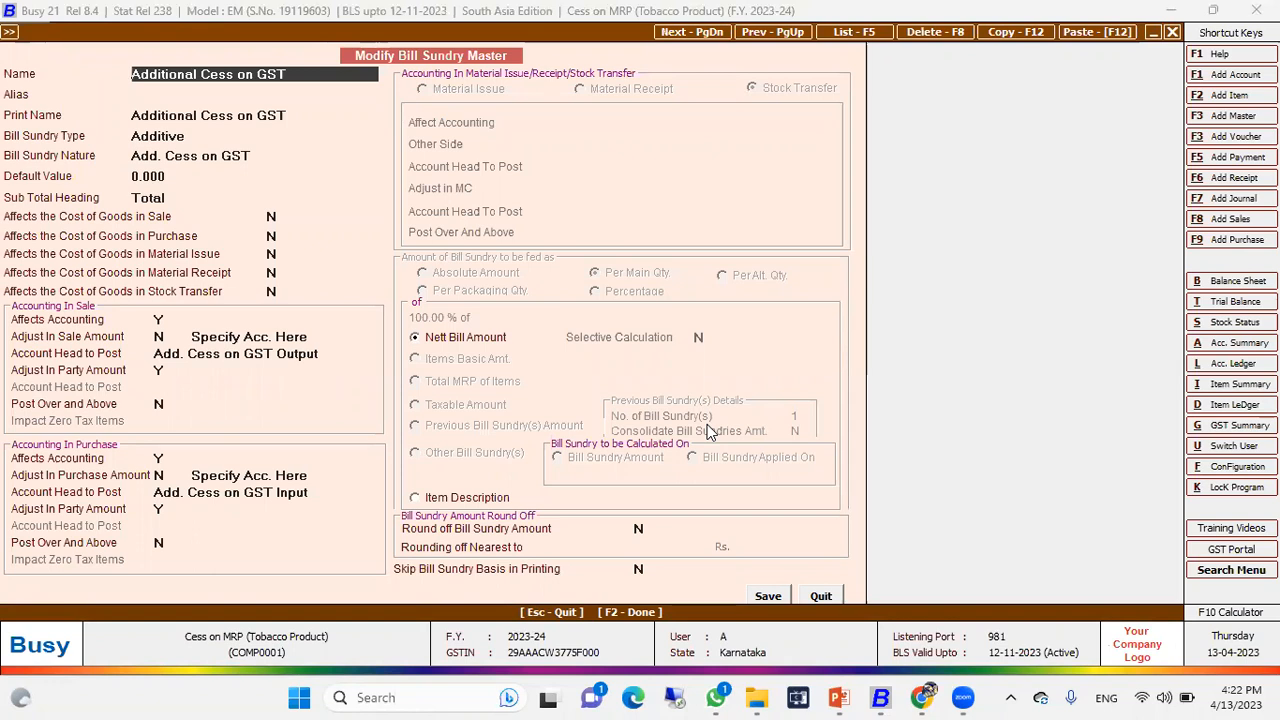
- Review the bill sundry's type, nature, default value and sale accounting settings without changing them
key(Return)
key(Return)
key(Return)
key(Return)
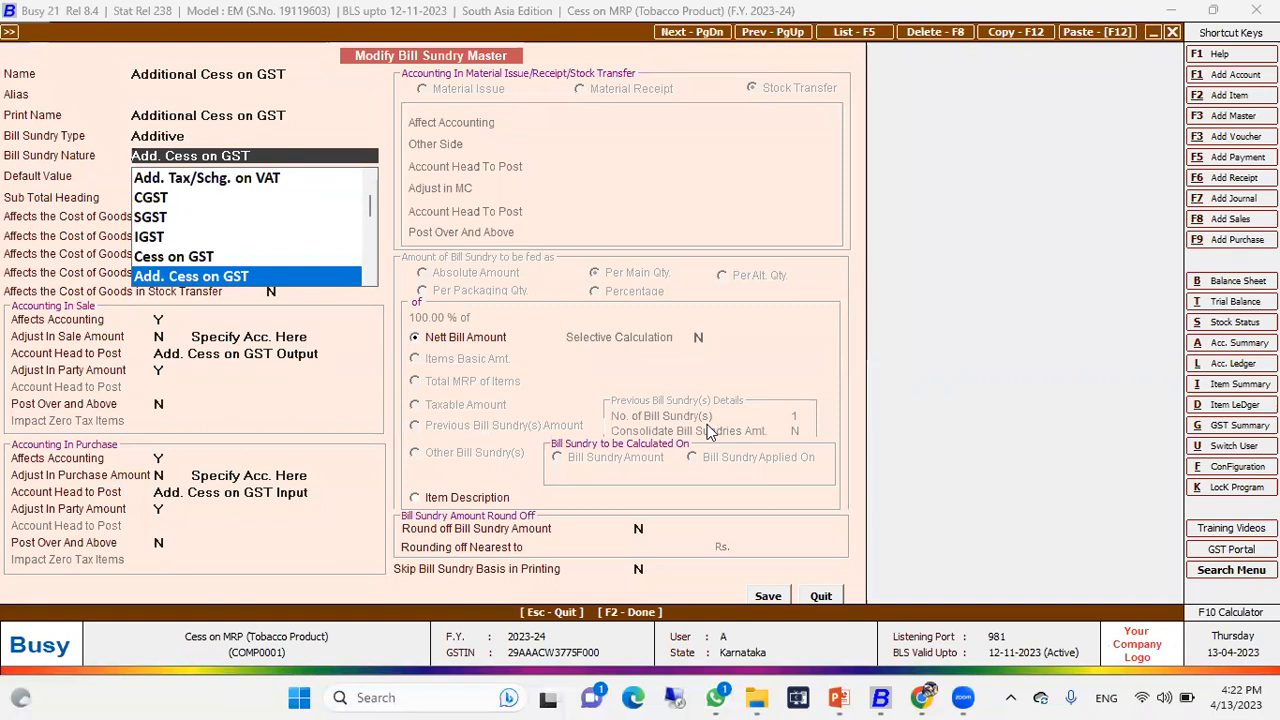
key(Return)
key(Return)
key(Return)
key(Return)
key(Return)
key(Return)
key(Return)
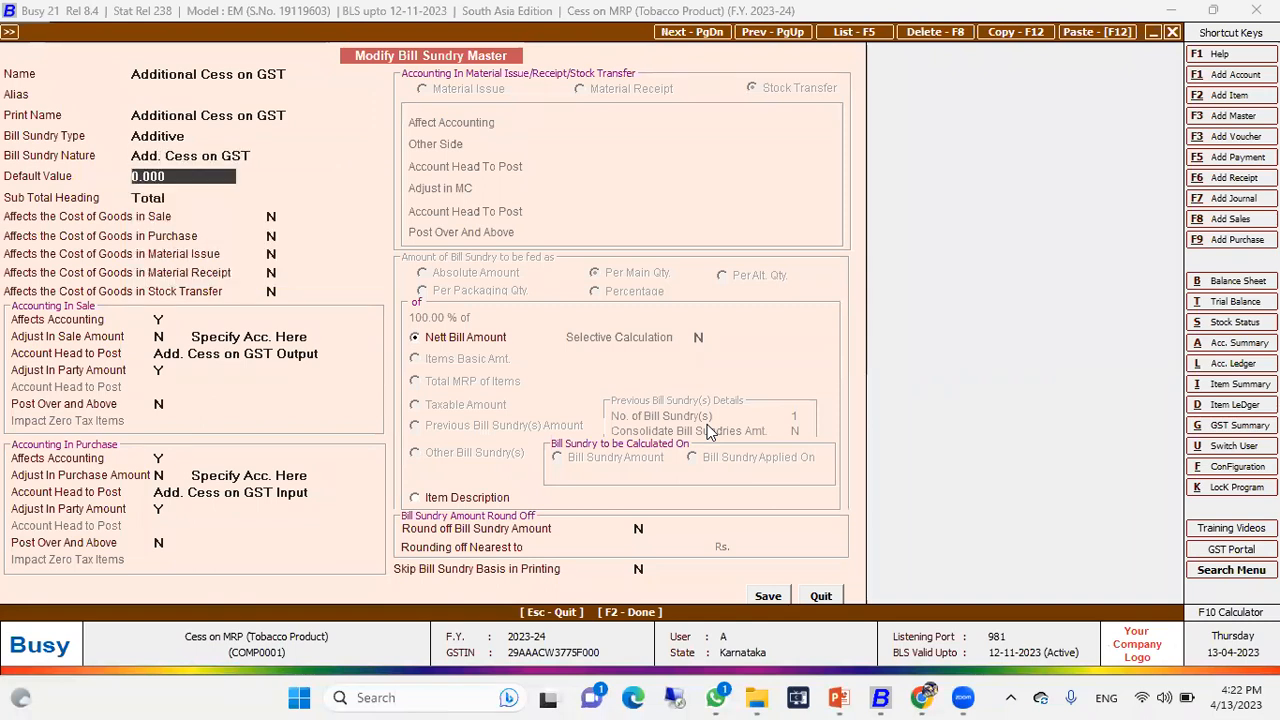
key(Return)
key(Return)
key(Return)
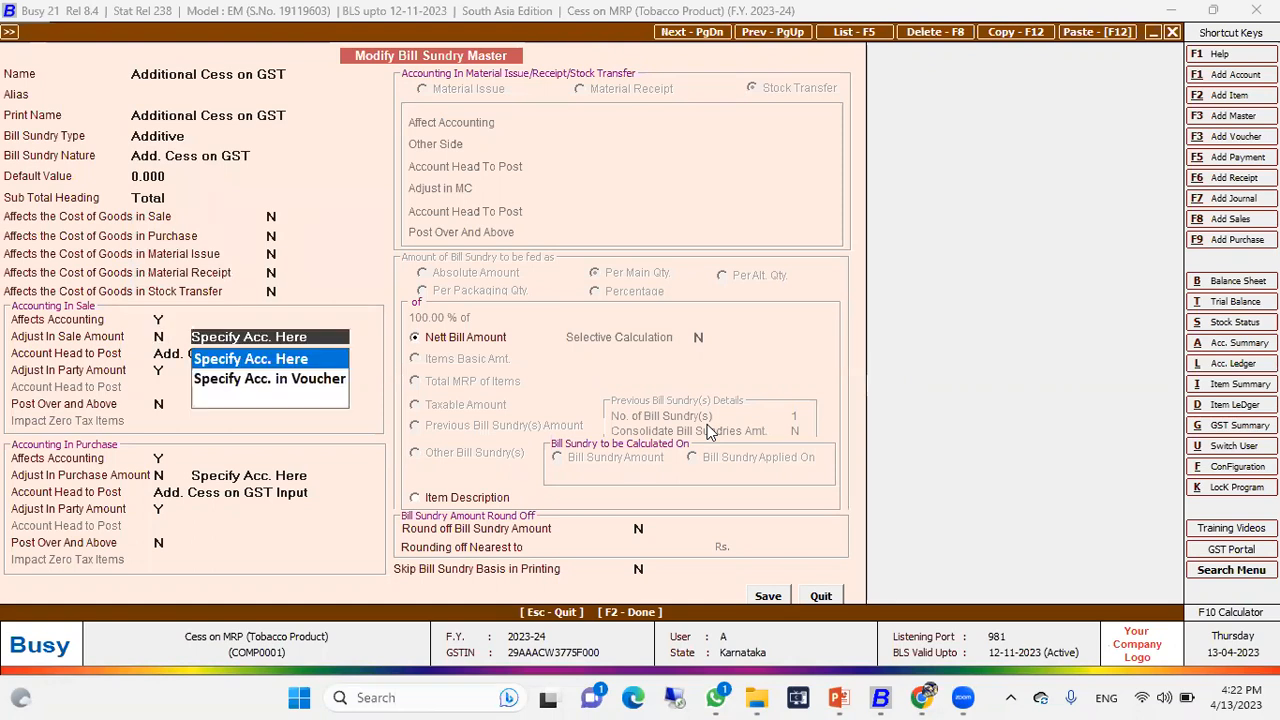
- Inspect the group and tax type of the Add. Cess on GST Output account, then return to the bill sundry
key(Return)
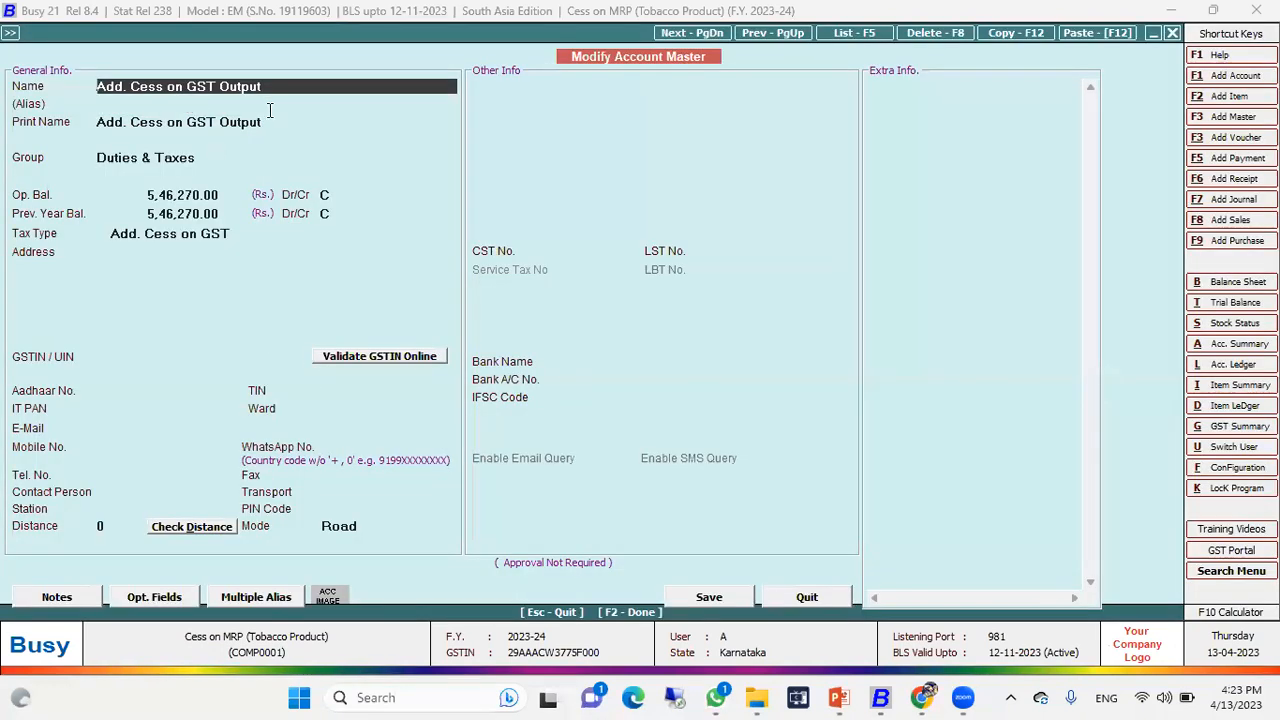
drag(288, 89, 72, 90)
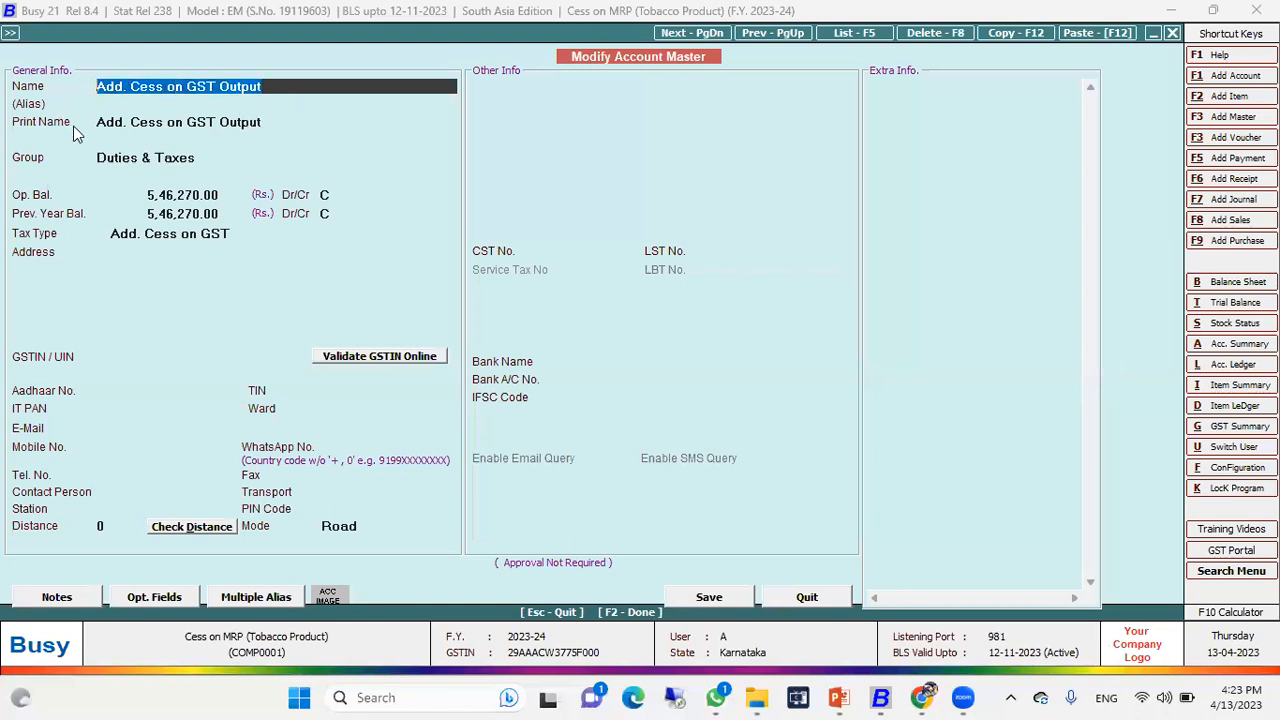
click(208, 158)
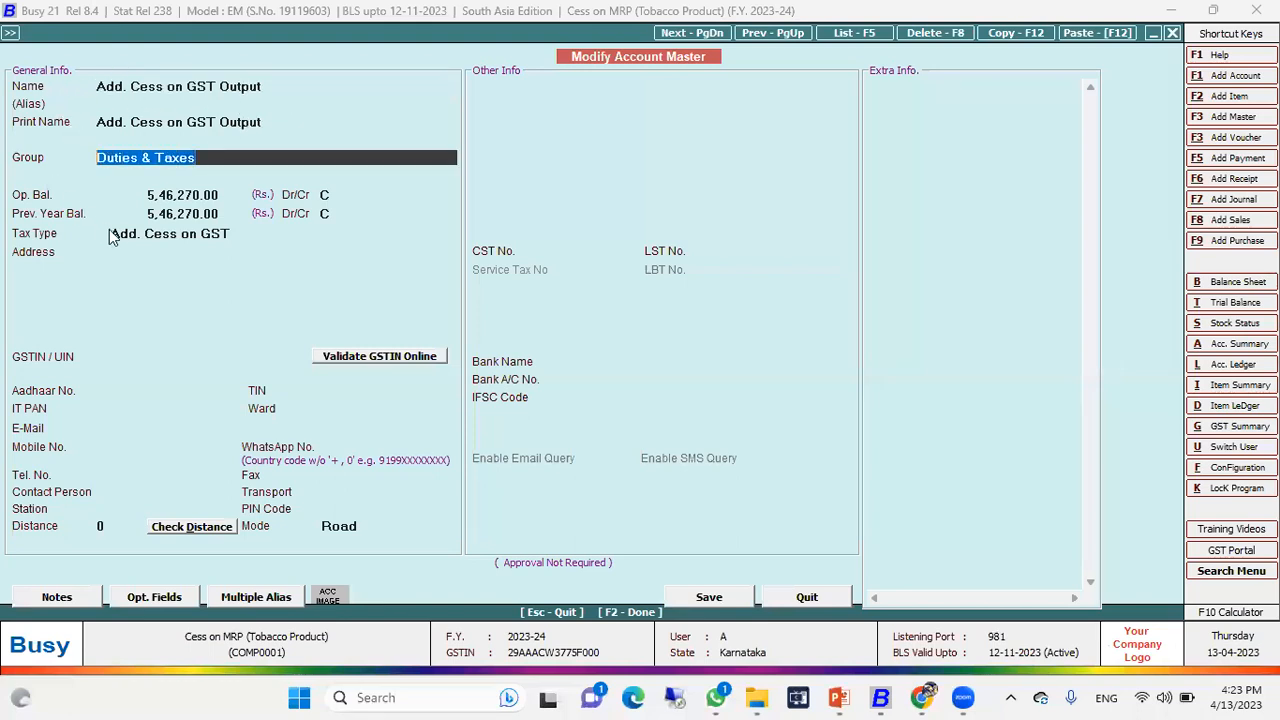
key(Return)
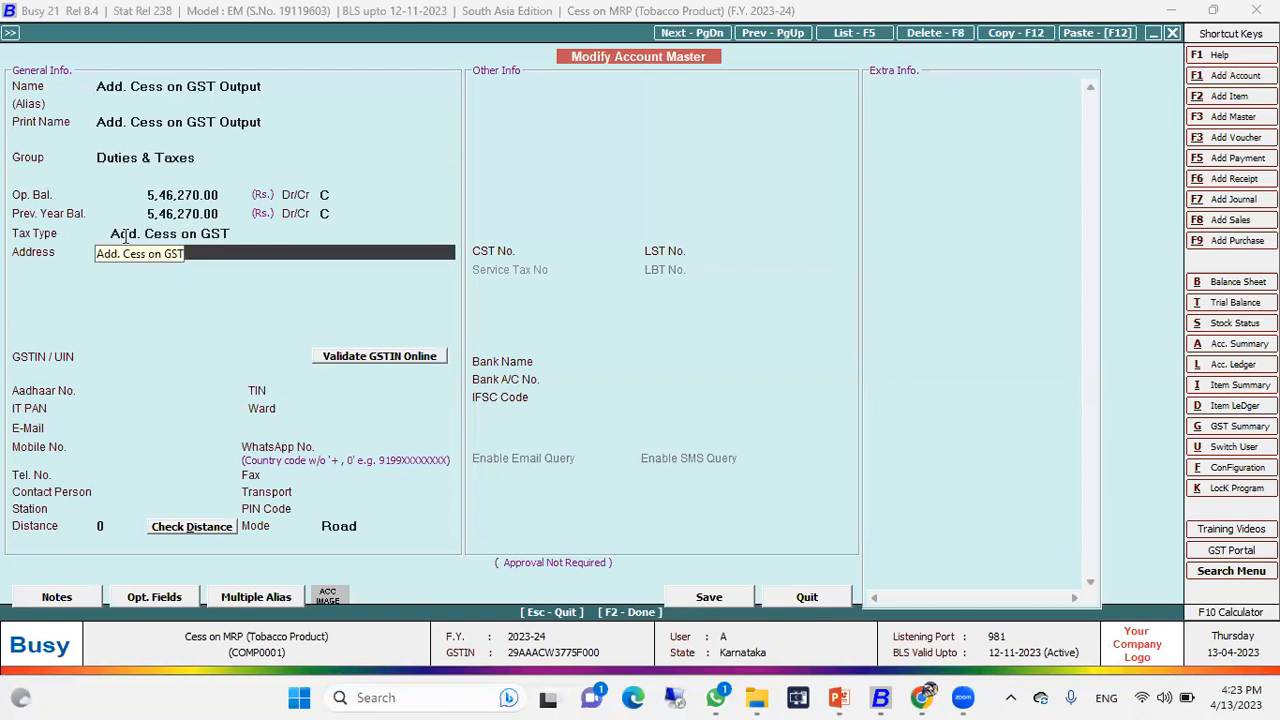
click(184, 233)
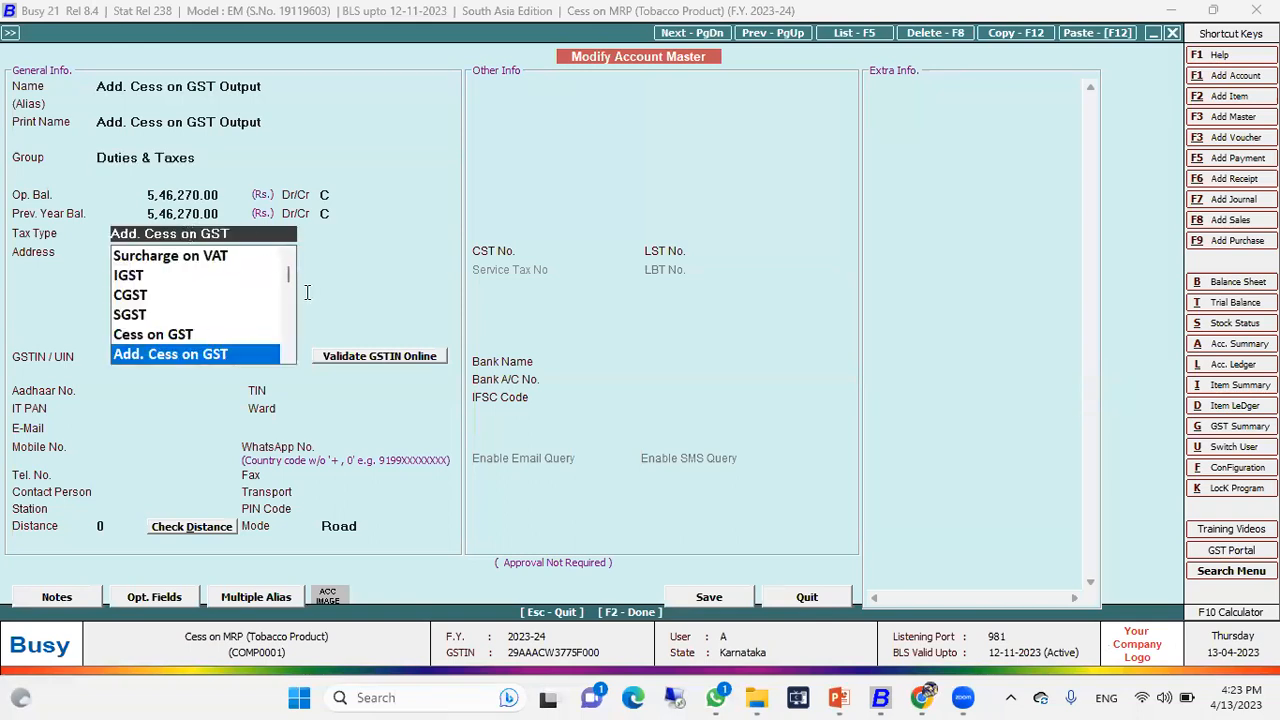
click(288, 358)
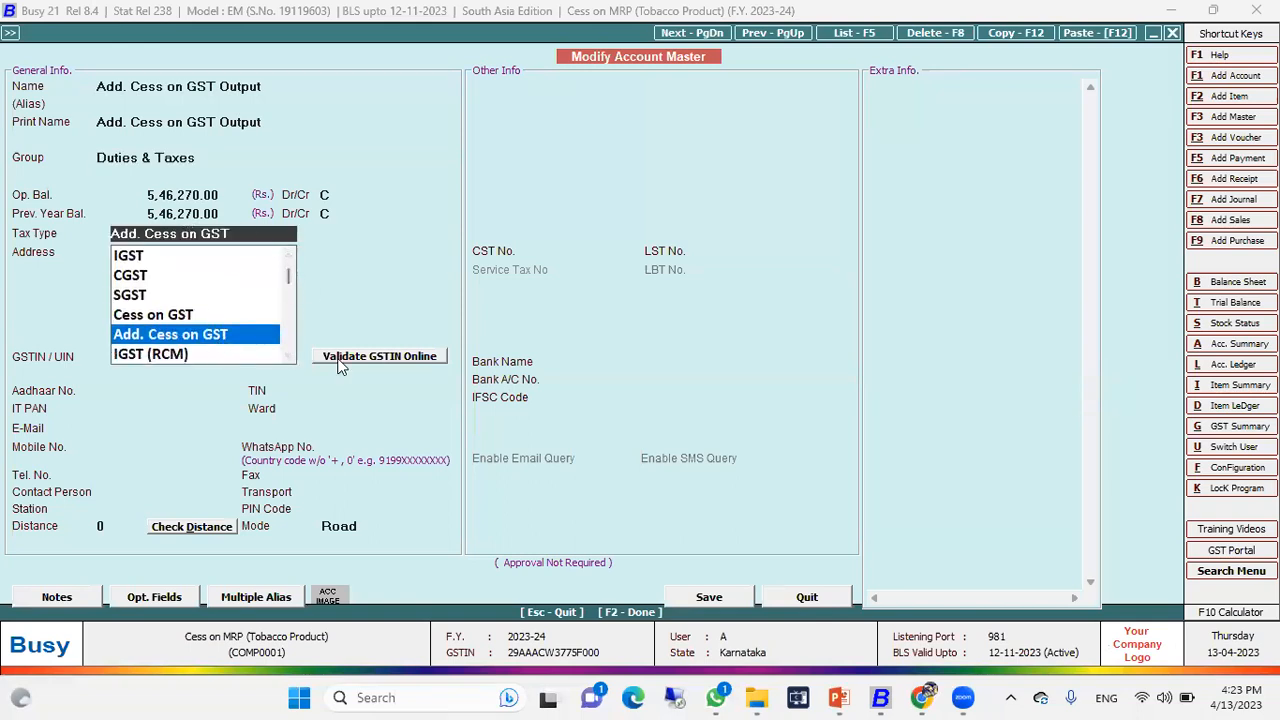
click(757, 520)
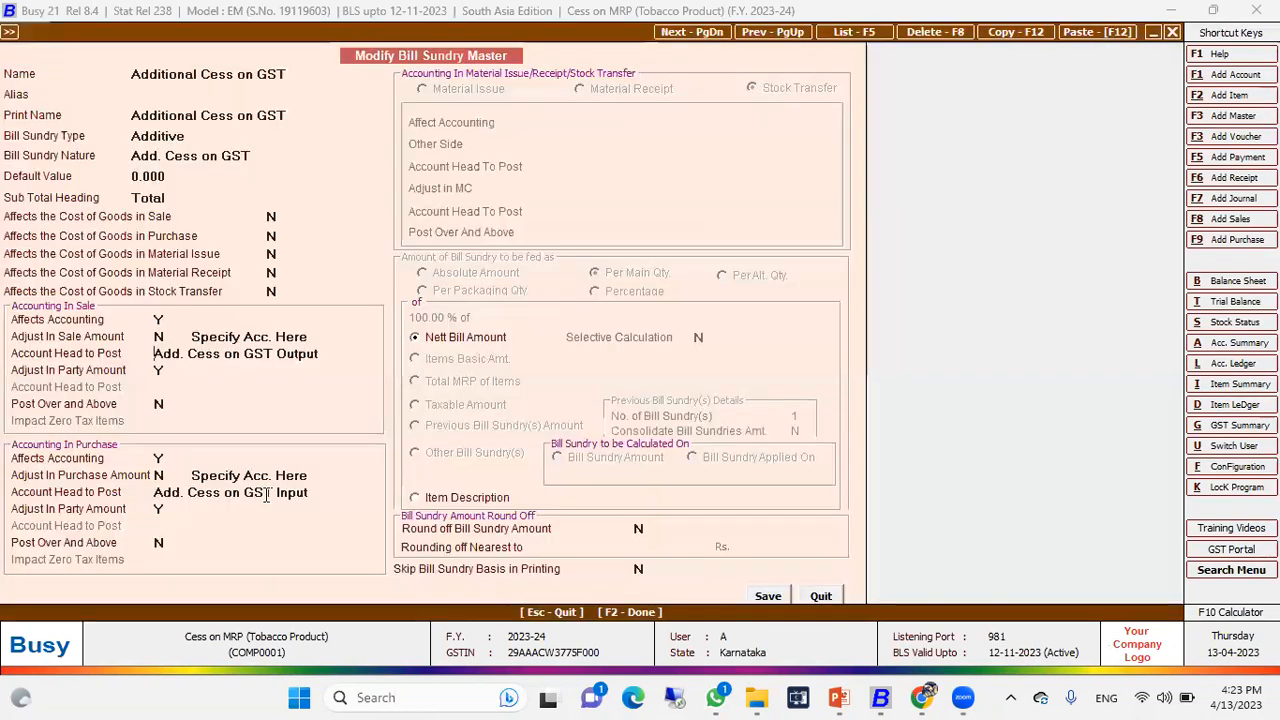
- Inspect the group and tax type of the Add. Cess on GST Input account, then quit the account and bill sundry unsaved
click(266, 493)
key(alt+m)
key(shift+Left)
key(shift+Left)
key(shift+Left)
key(shift+Left)
key(shift+Left)
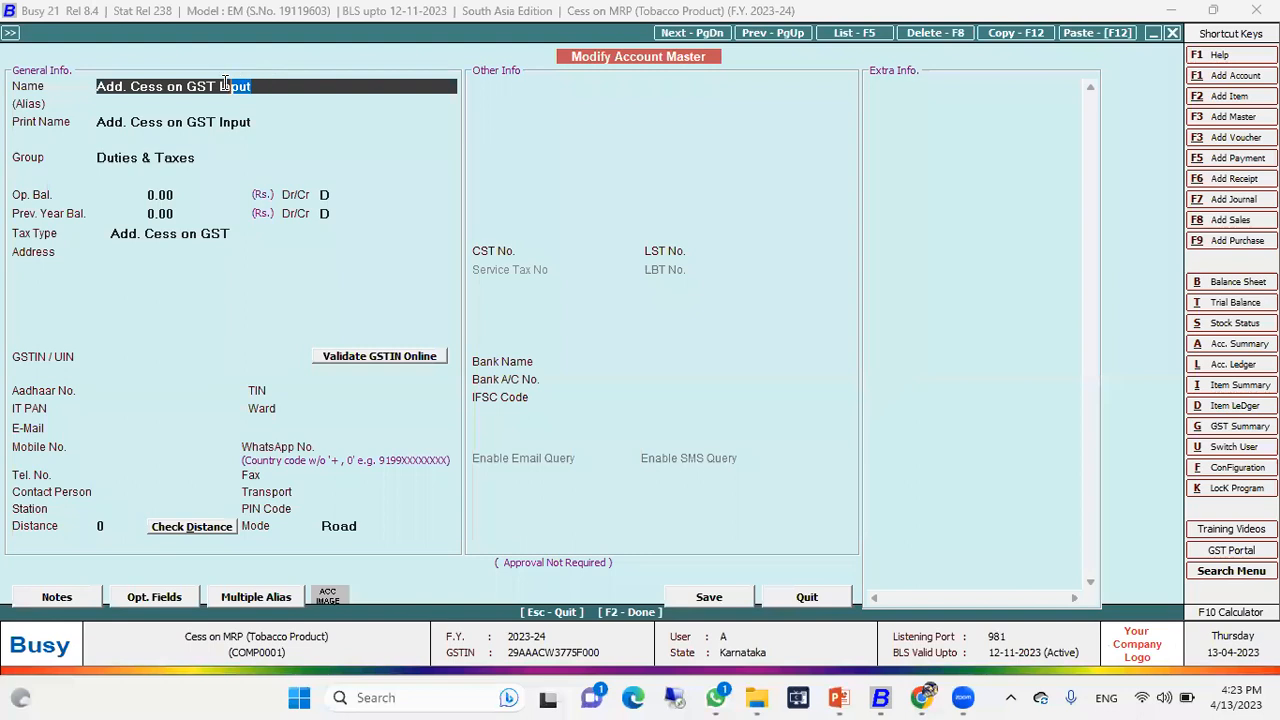
click(99, 157)
drag(99, 157, 196, 157)
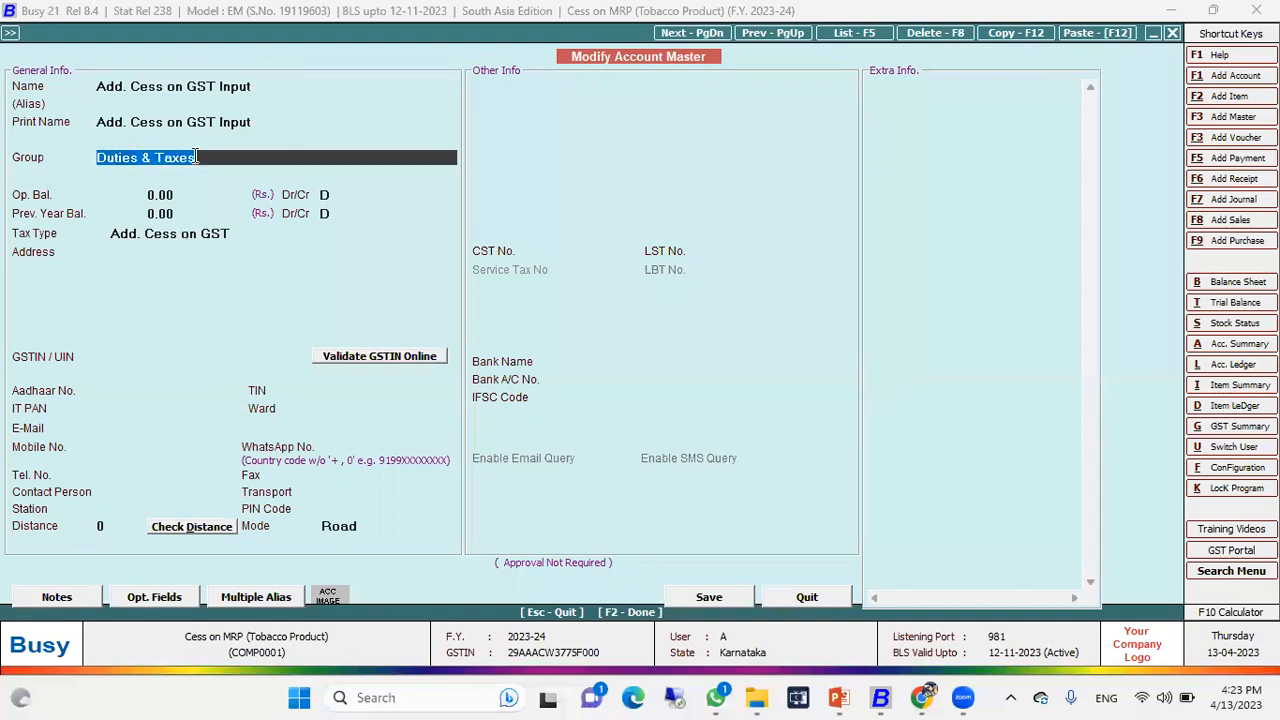
click(147, 245)
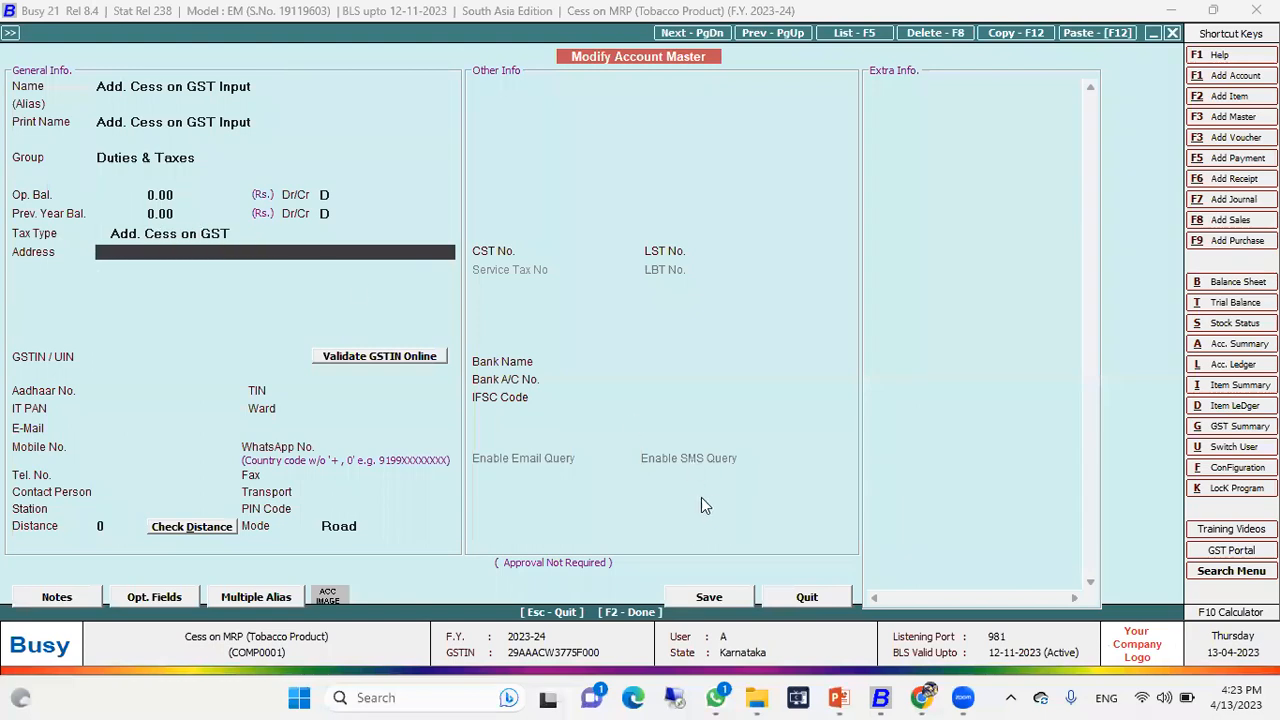
click(821, 596)
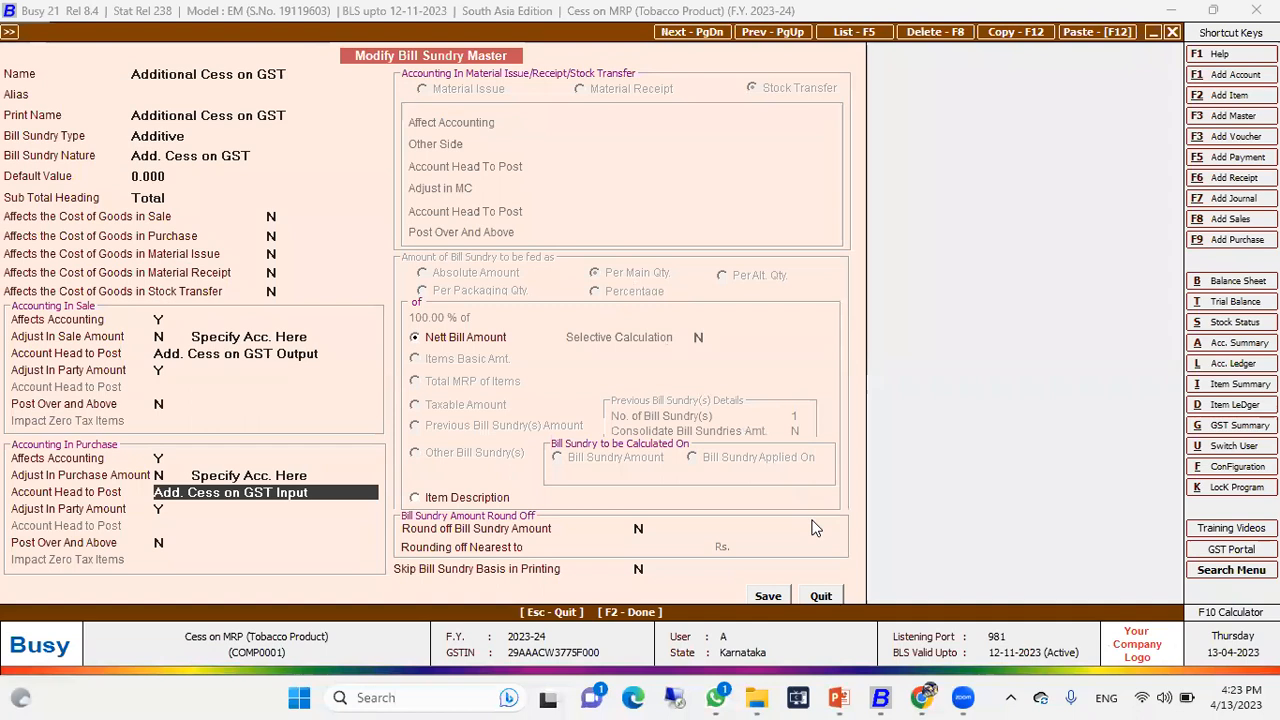
click(821, 596)
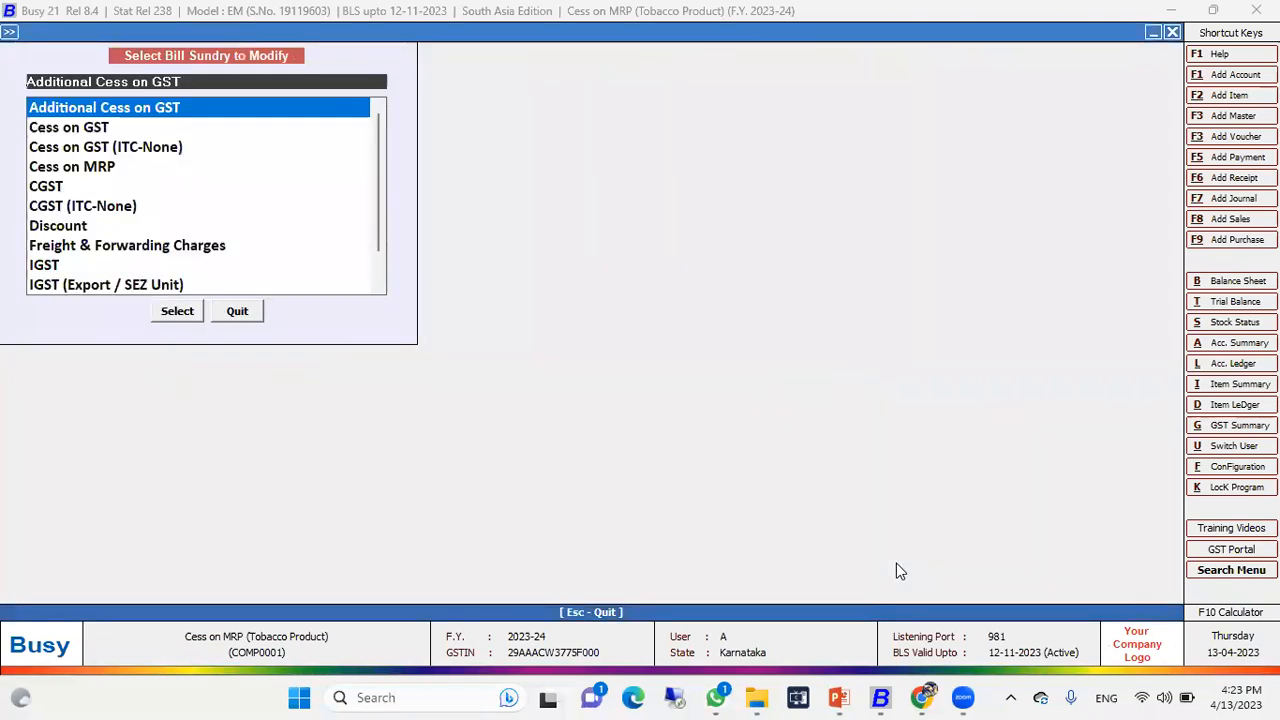
- Open the Add. Cess on MRP bill sundry, check its Skip Bill Sundry Basis in Printing setting, and quit without saving
text(add)
key(Down)
key(Return)
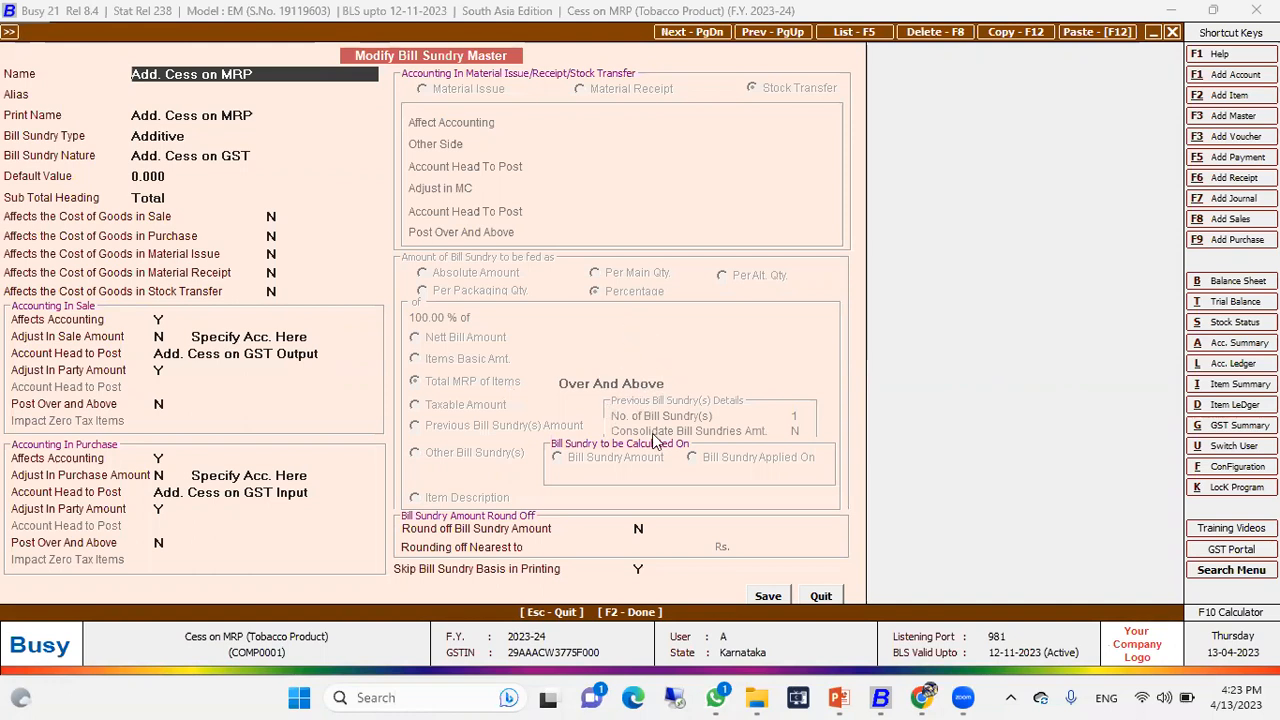
click(640, 568)
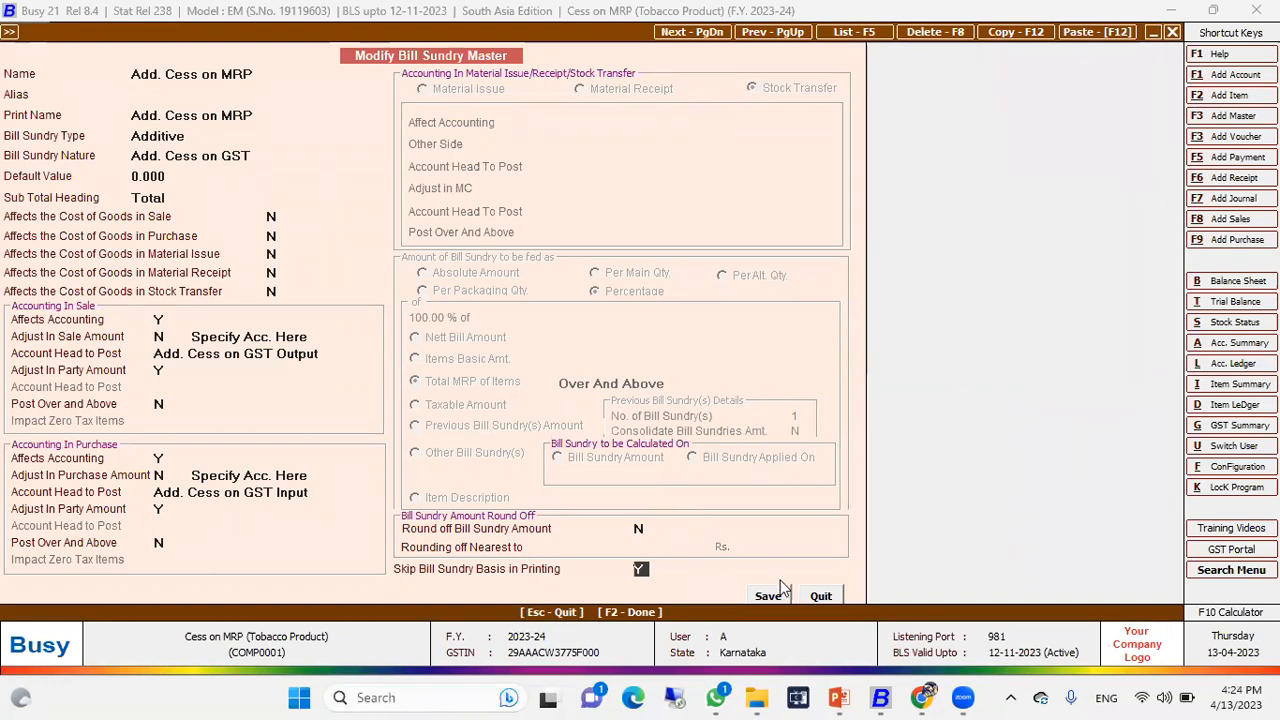
click(820, 597)
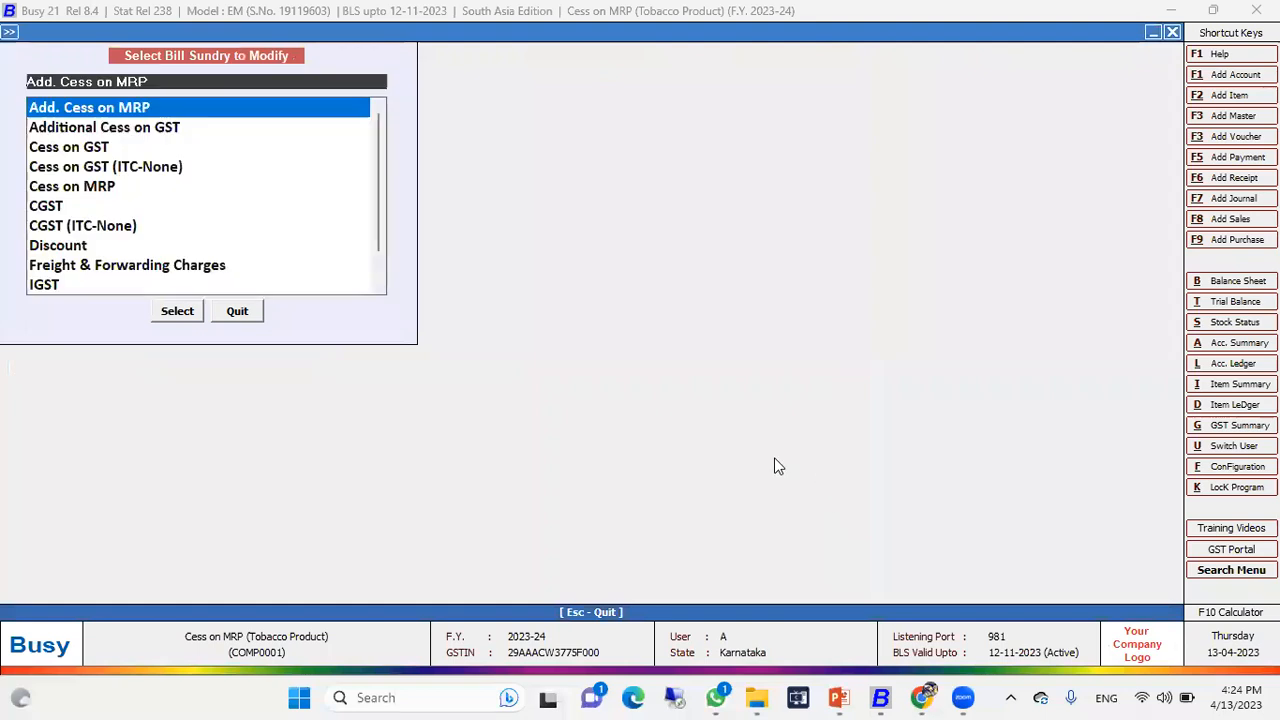
- Leave the bill sundry selection and open the I/GST-28% sale type master for modification
key(Escape)
key(Escape)
key(Up)
key(Up)
key(Down)
key(Down)
key(Down)
key(Return)
key(Down)
key(Return)
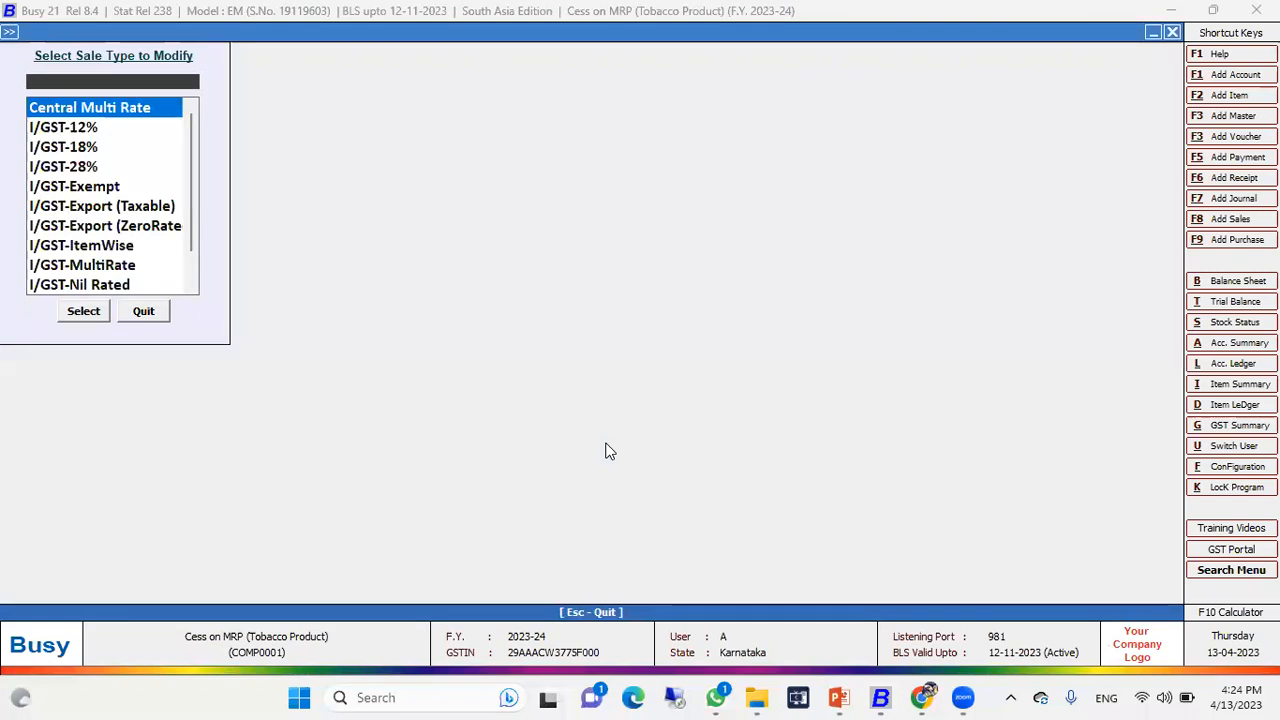
text(28)
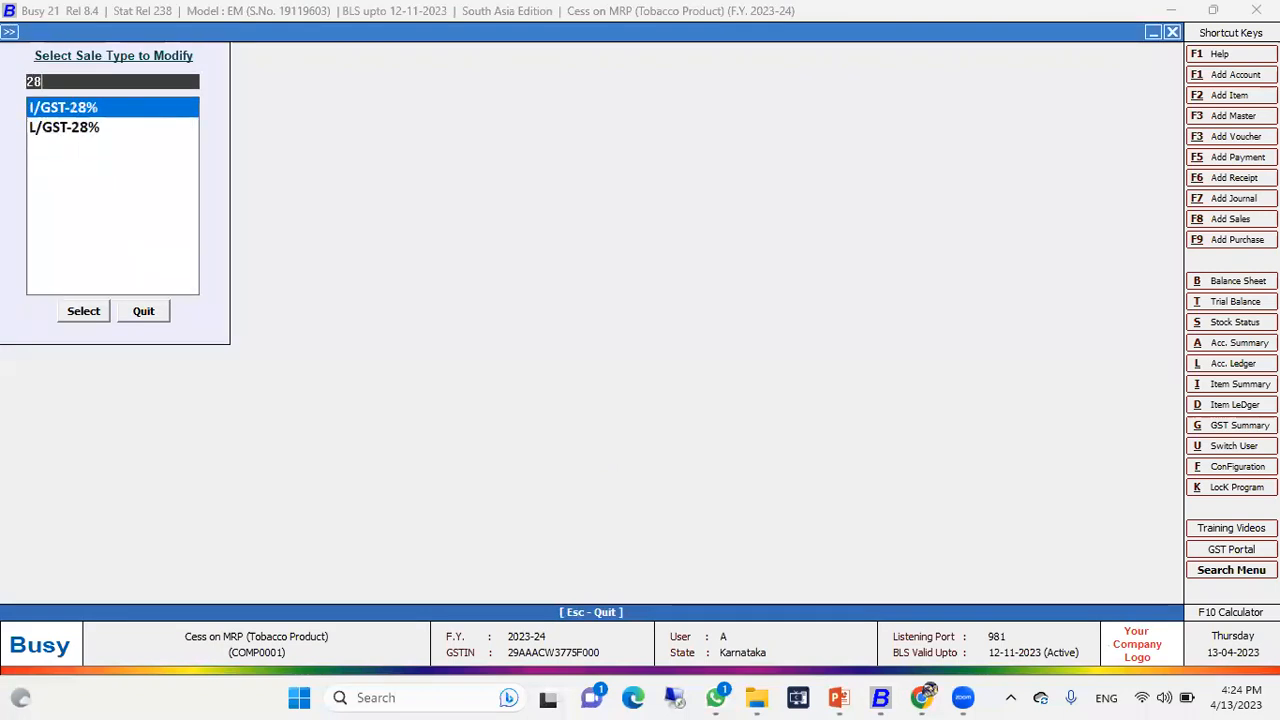
key(Return)
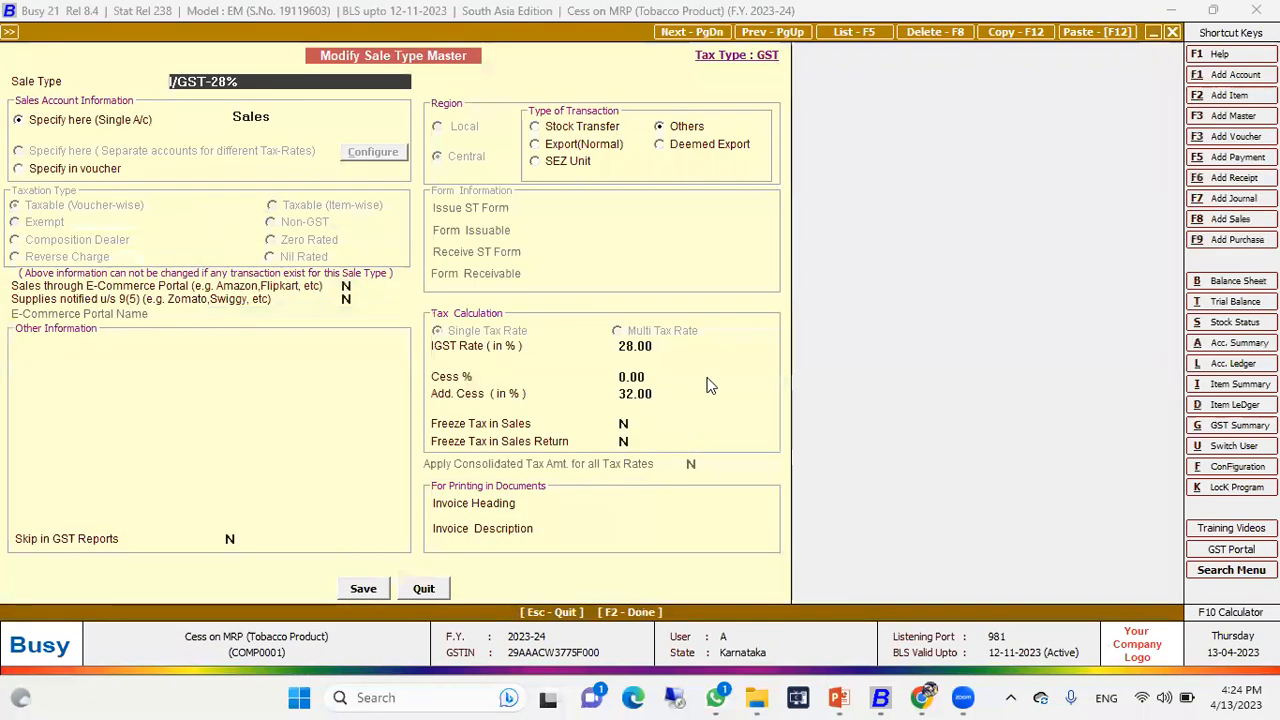
- Check the additional cess rate of the I/GST-28% sale type and quit without saving
click(637, 394)
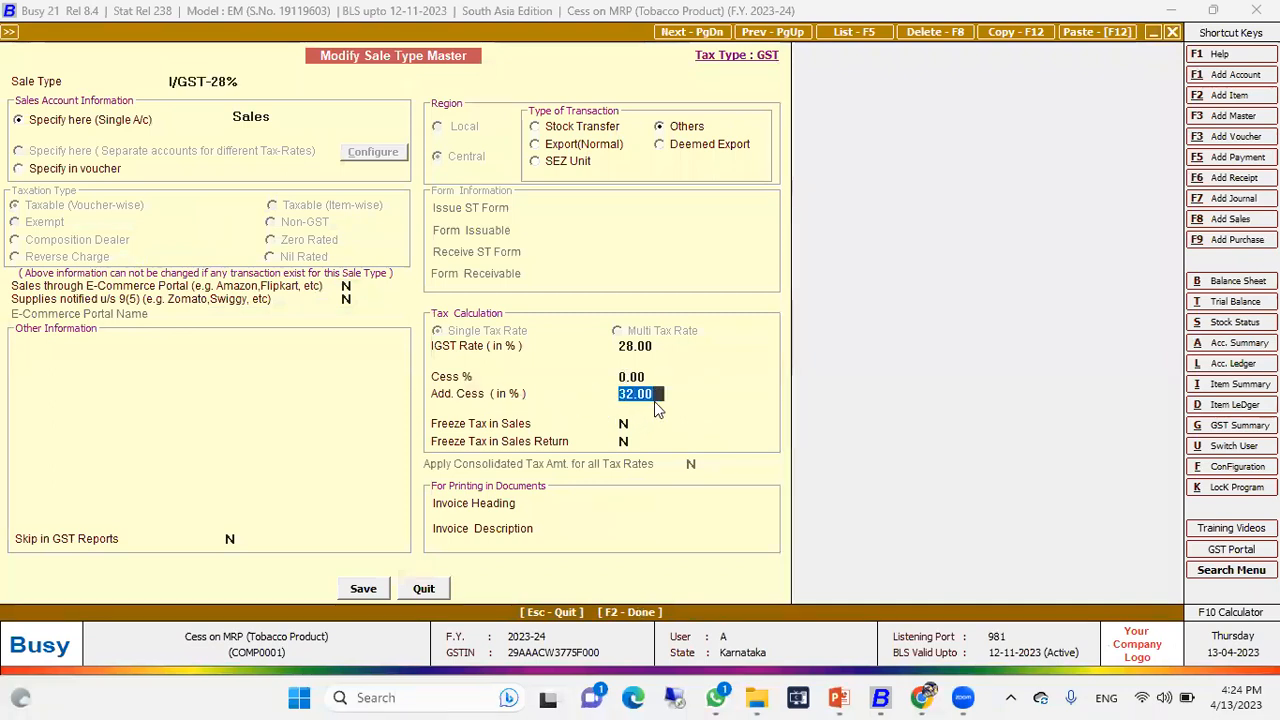
click(240, 84)
click(555, 395)
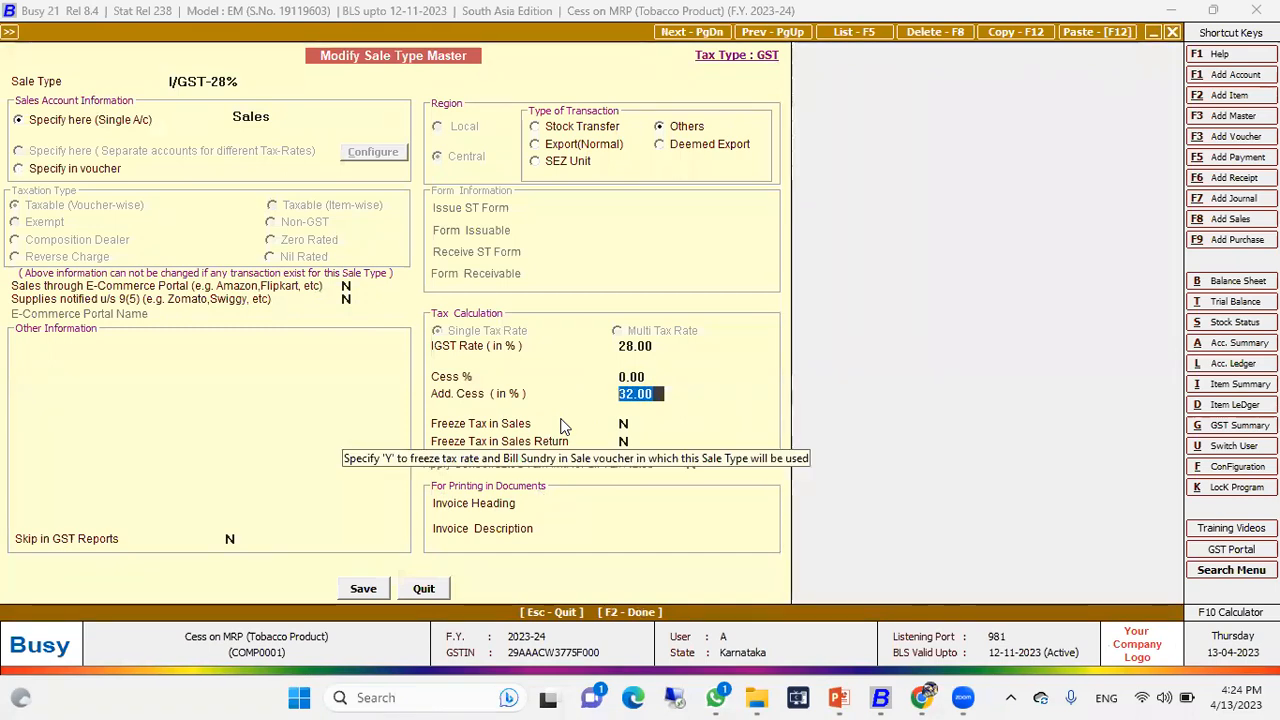
click(423, 590)
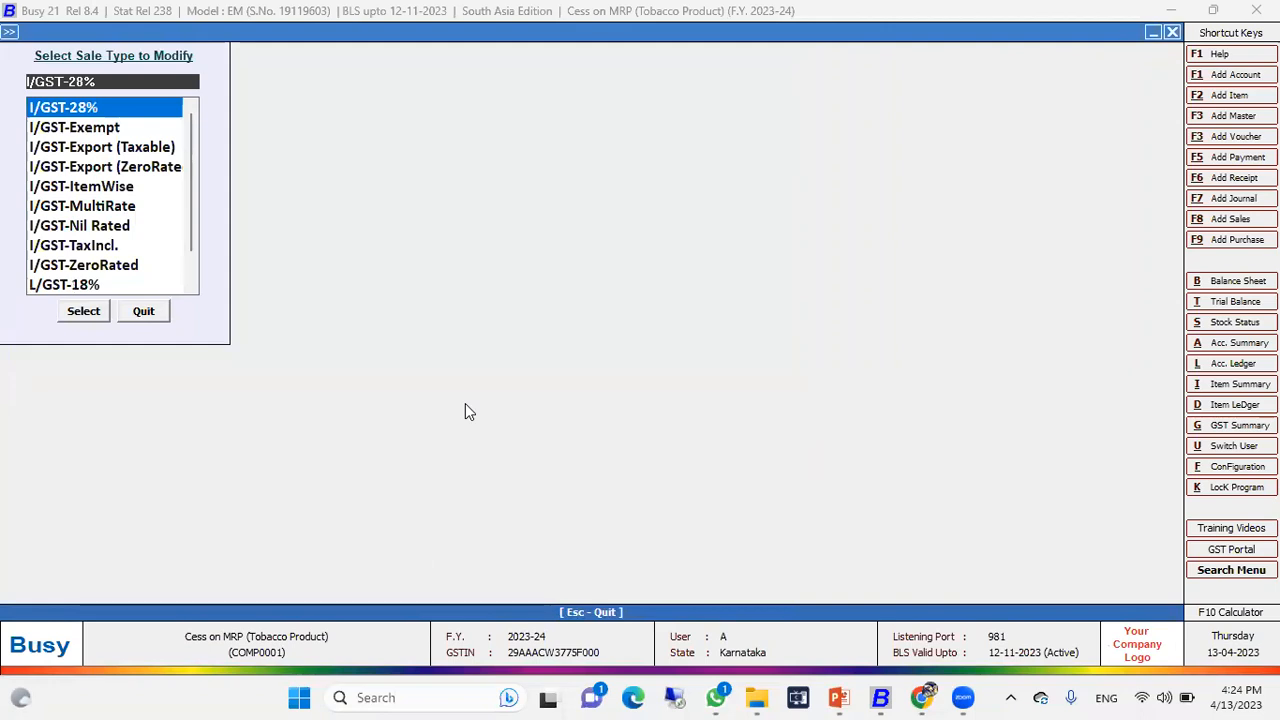
- Open the Central Multi Rate sale type, check its consolidated tax amount setting, and quit back to the Administration menu
text(mu)
key(Down)
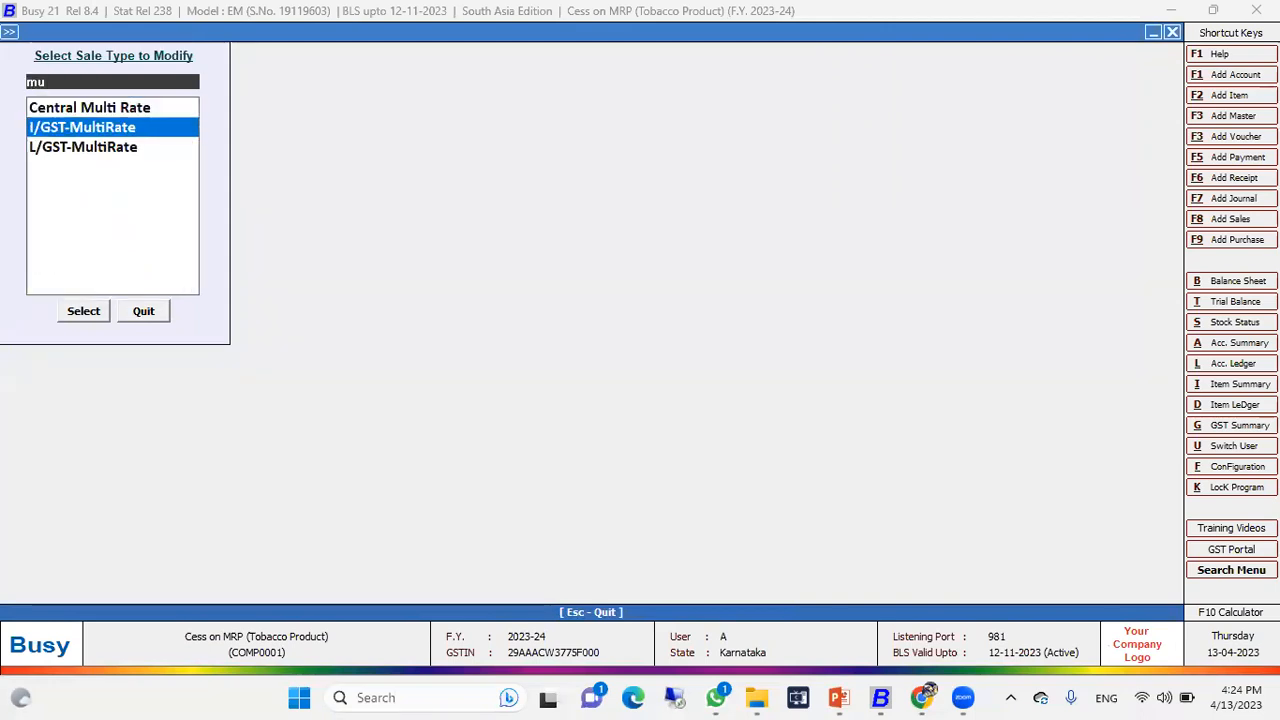
key(Up)
key(Return)
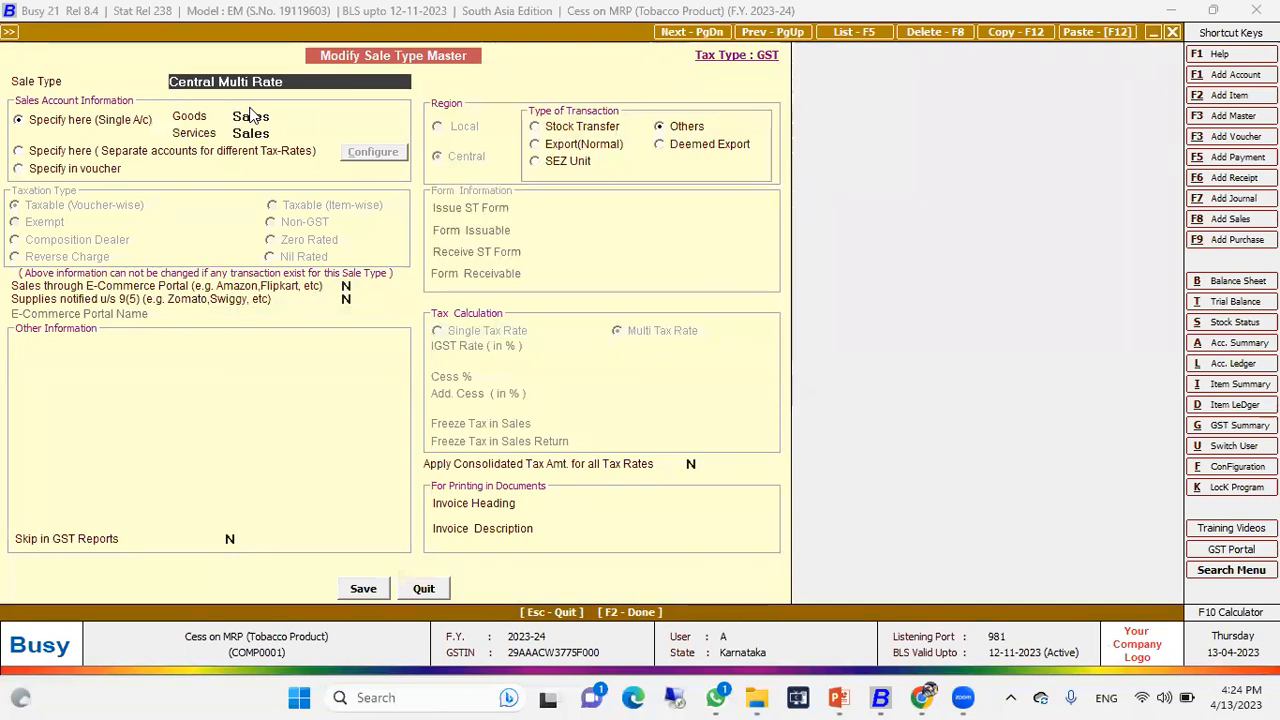
click(691, 464)
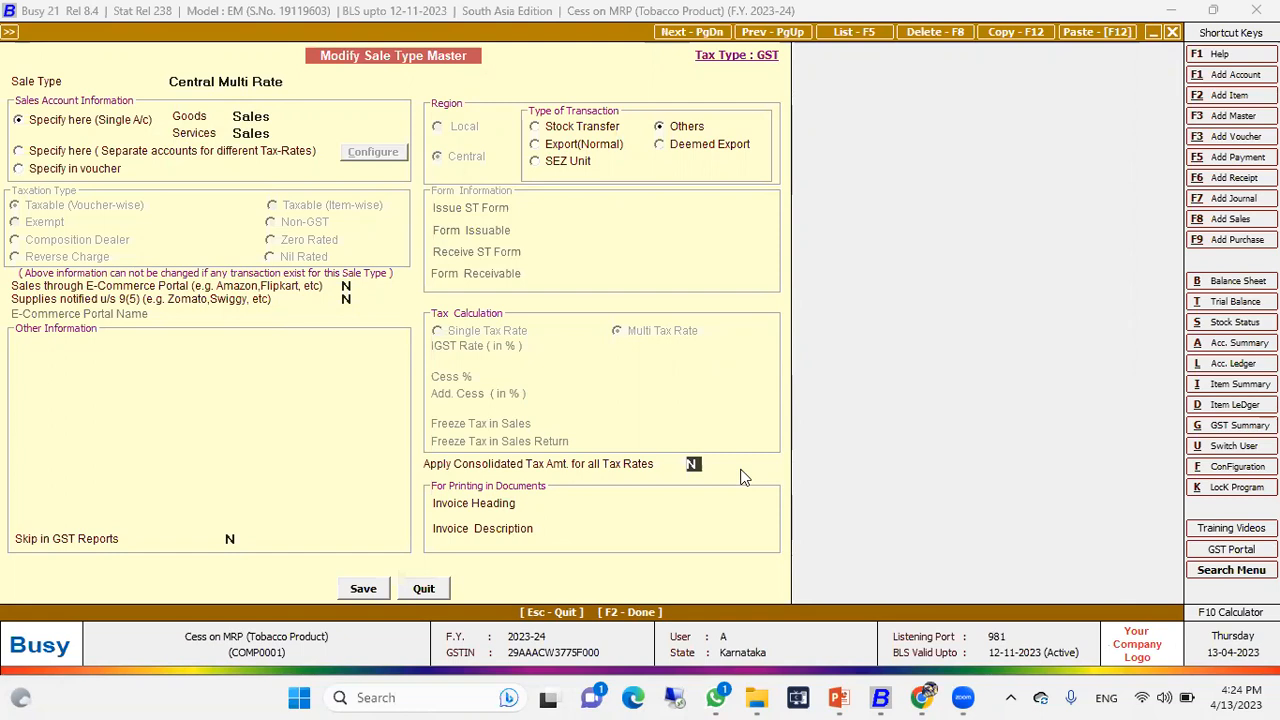
click(424, 590)
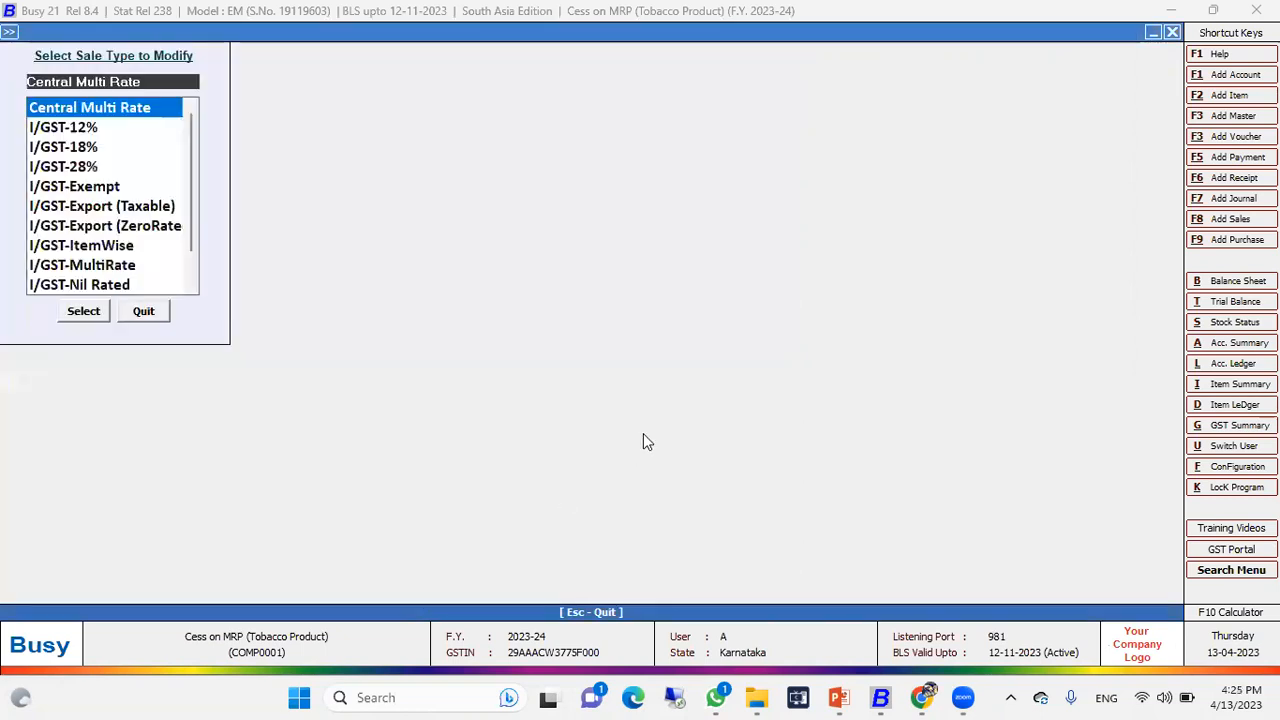
key(Escape)
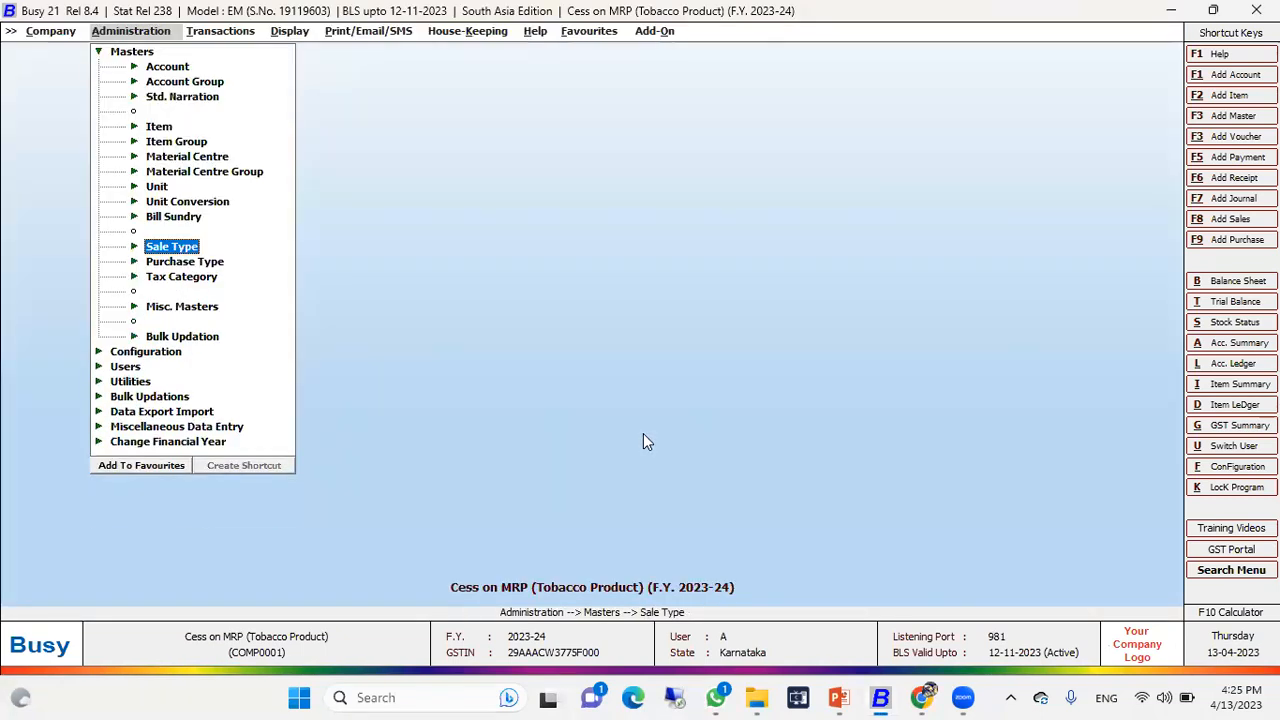
key(Escape)
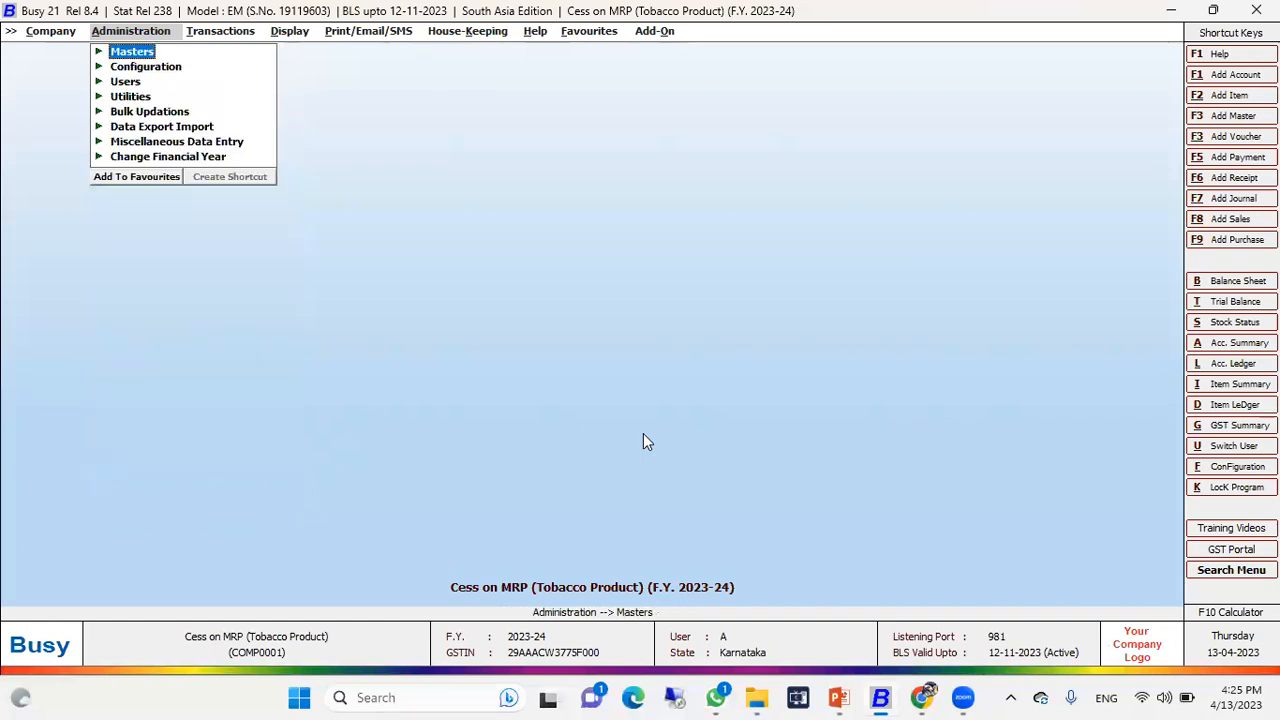
- Add a new sales voucher in the Main series and set its sale type to I/GST-28%
key(Right)
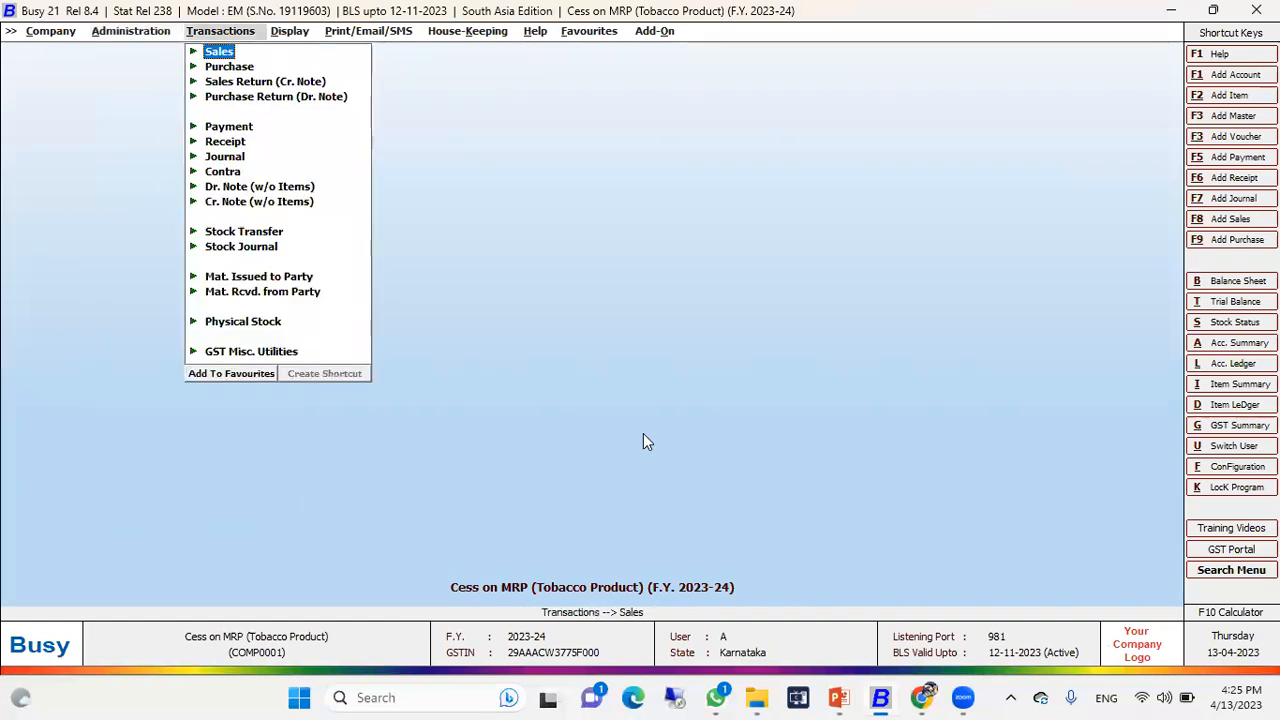
key(Return)
key(Return)
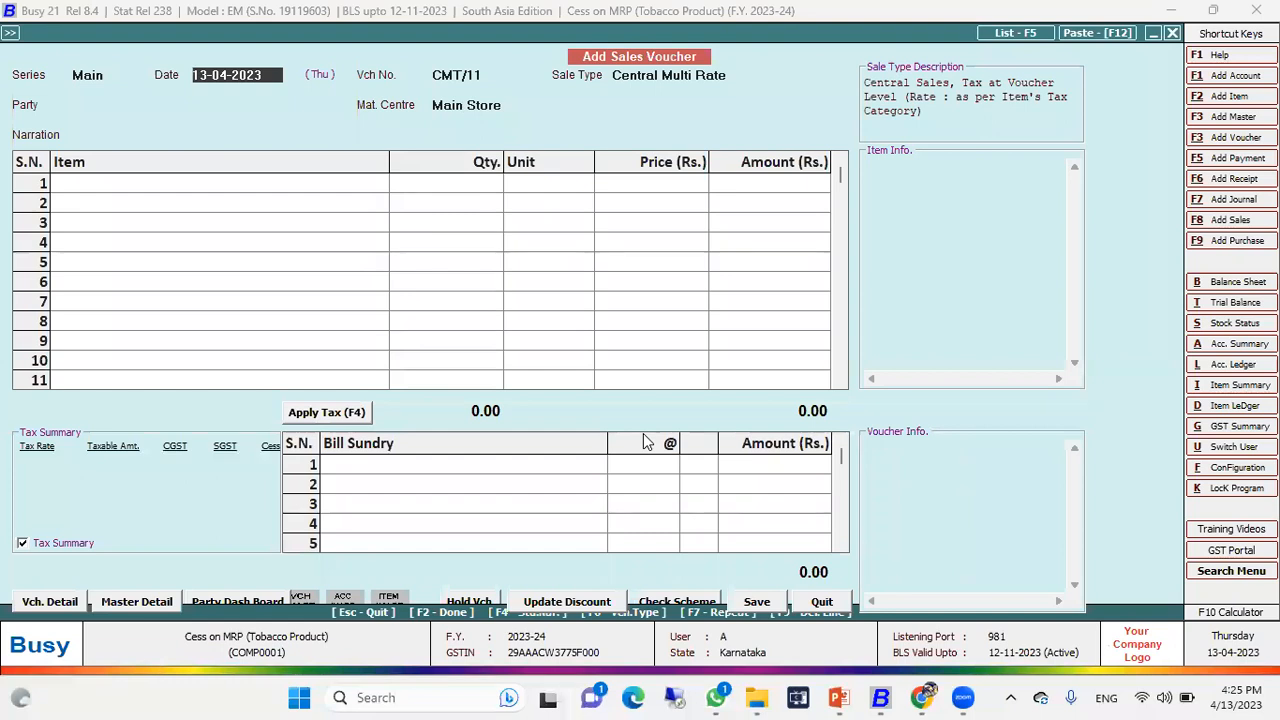
key(Return)
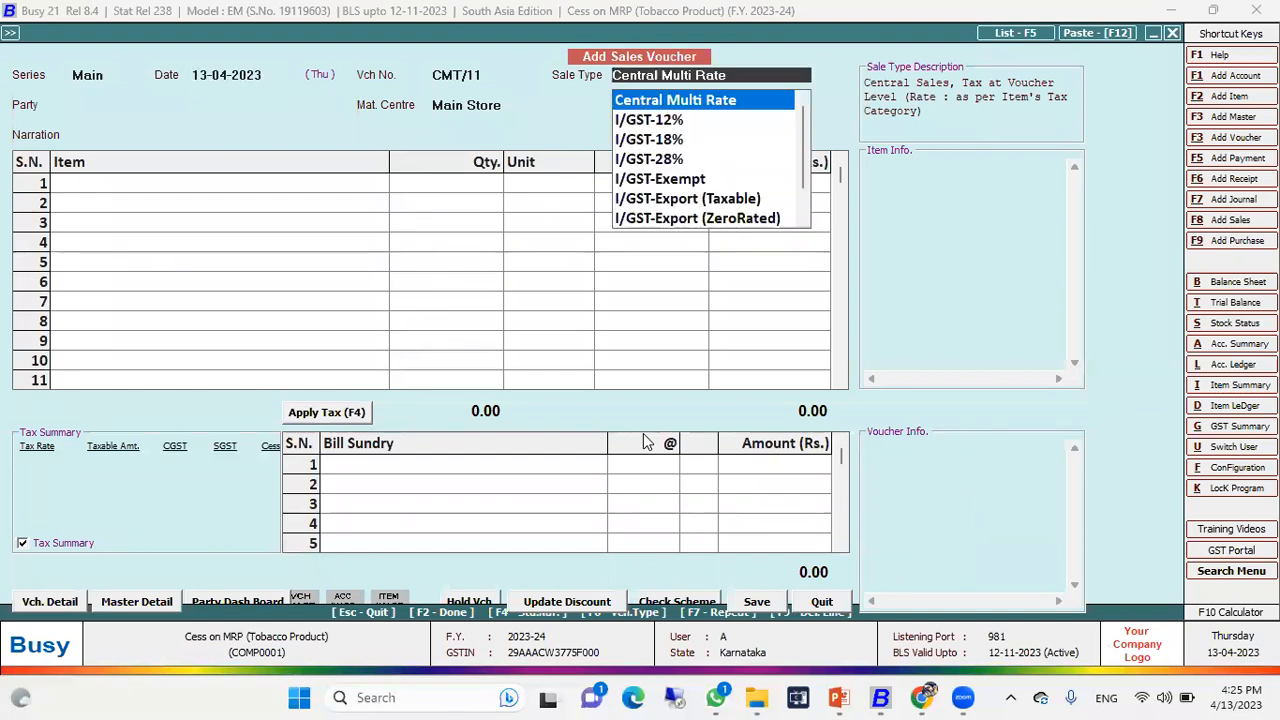
text(28)
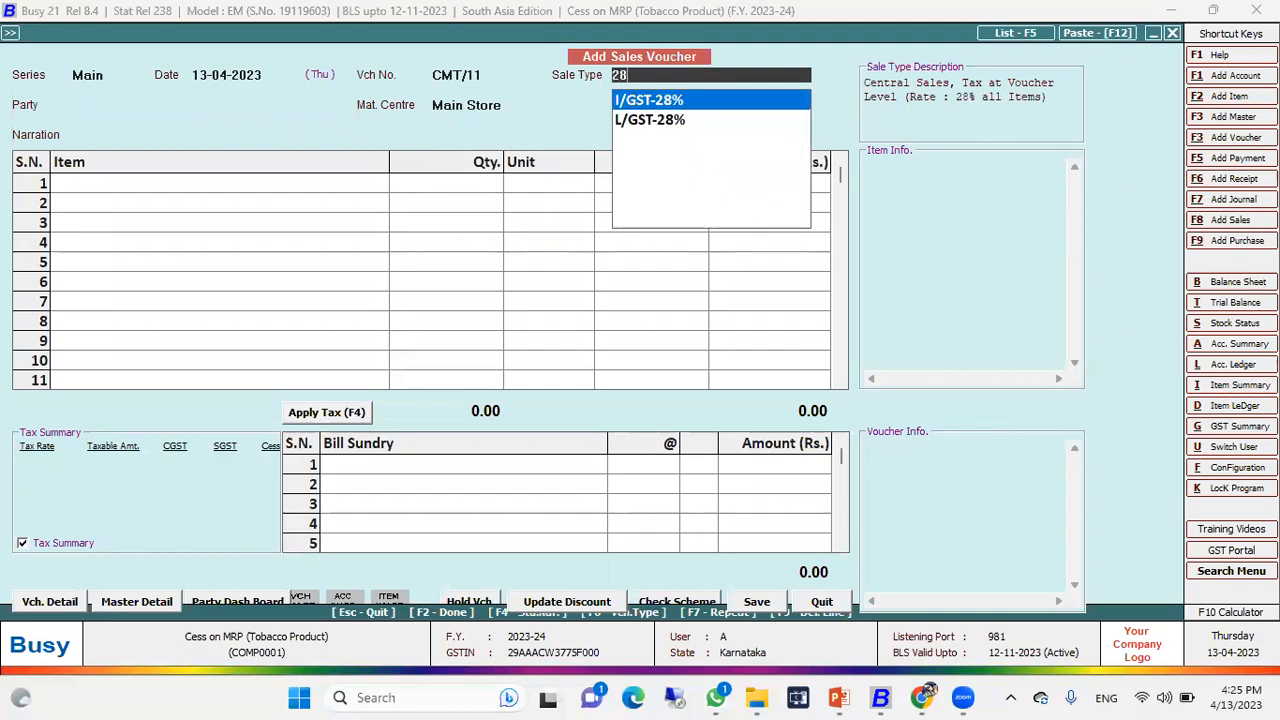
key(Return)
- Select Busy Infotech Pvt. Ltd. as the voucher's party and accept its billing and shipping details as per the party master
text(busy)
key(Down)
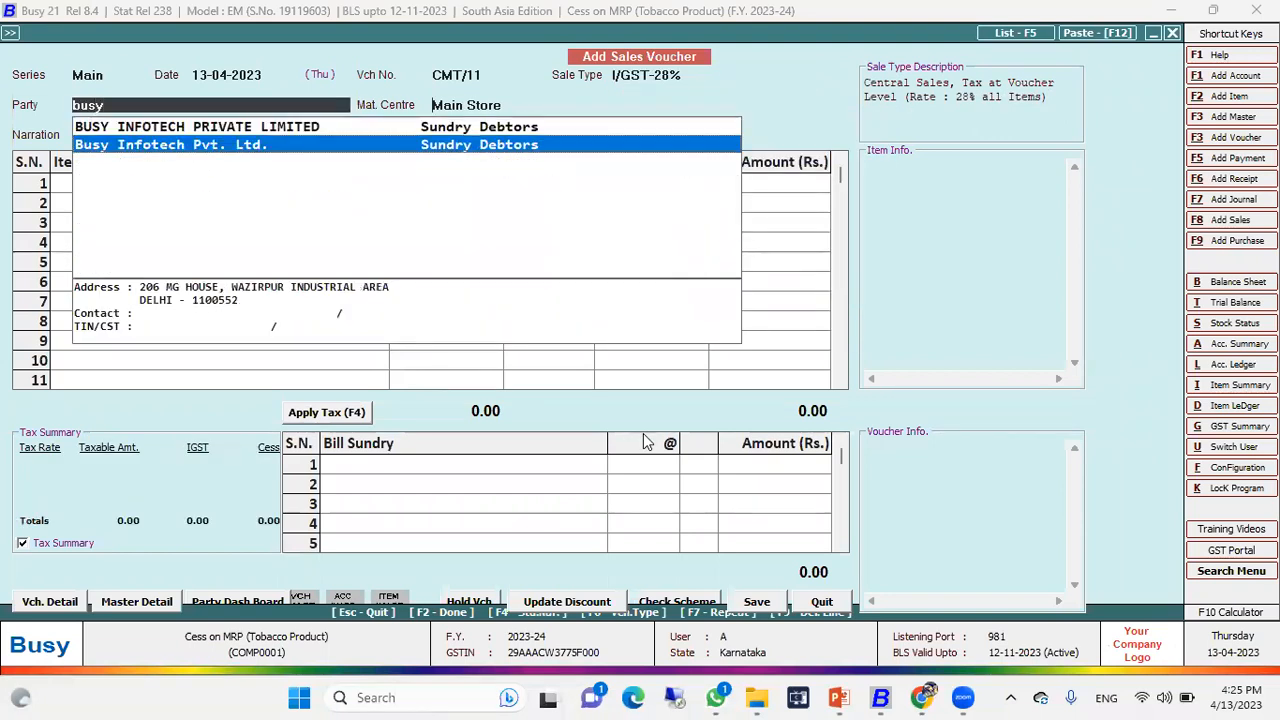
key(Return)
key(Return)
key(Return)
key(Return)
key(Return)
key(Return)
key(Return)
key(Return)
key(Return)
key(Return)
key(Return)
key(Return)
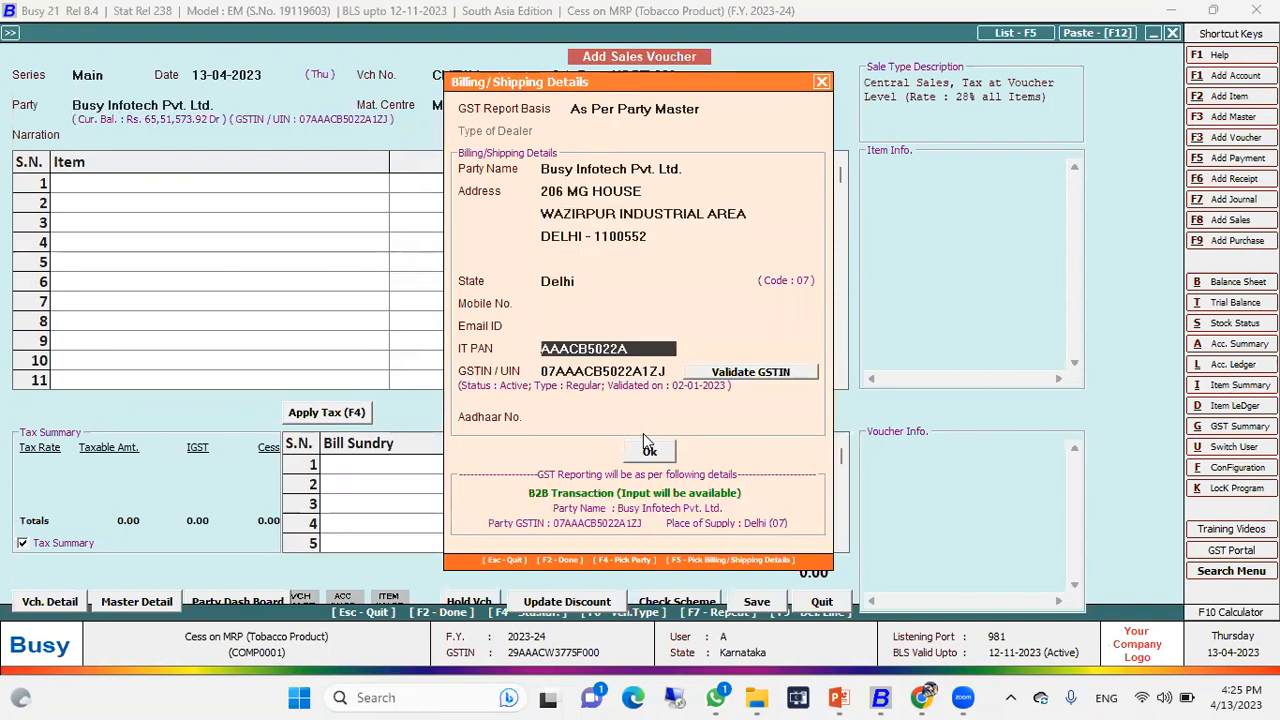
key(Return)
key(Return)
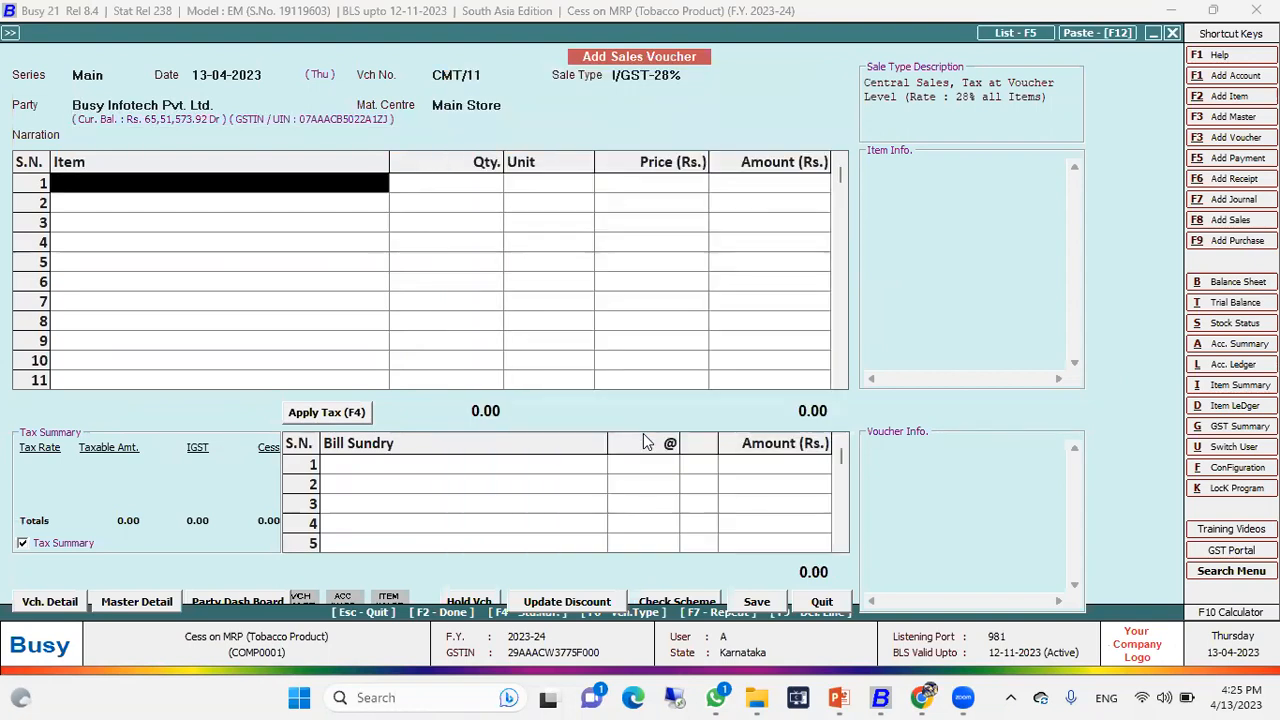
- Enter Vimal Pan Masala as the first item with quantity 1 in Nos and accept its default price
text(vimal)
key(Down)
key(Return)
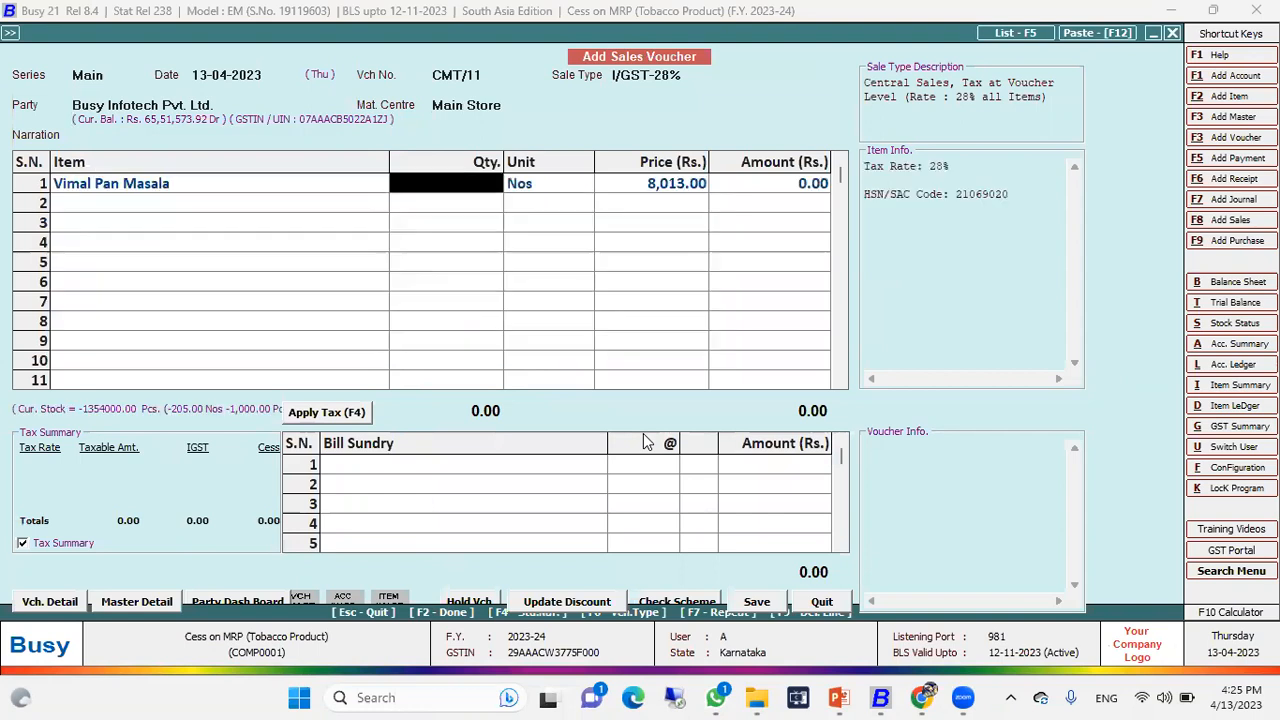
text(1)
key(Return)
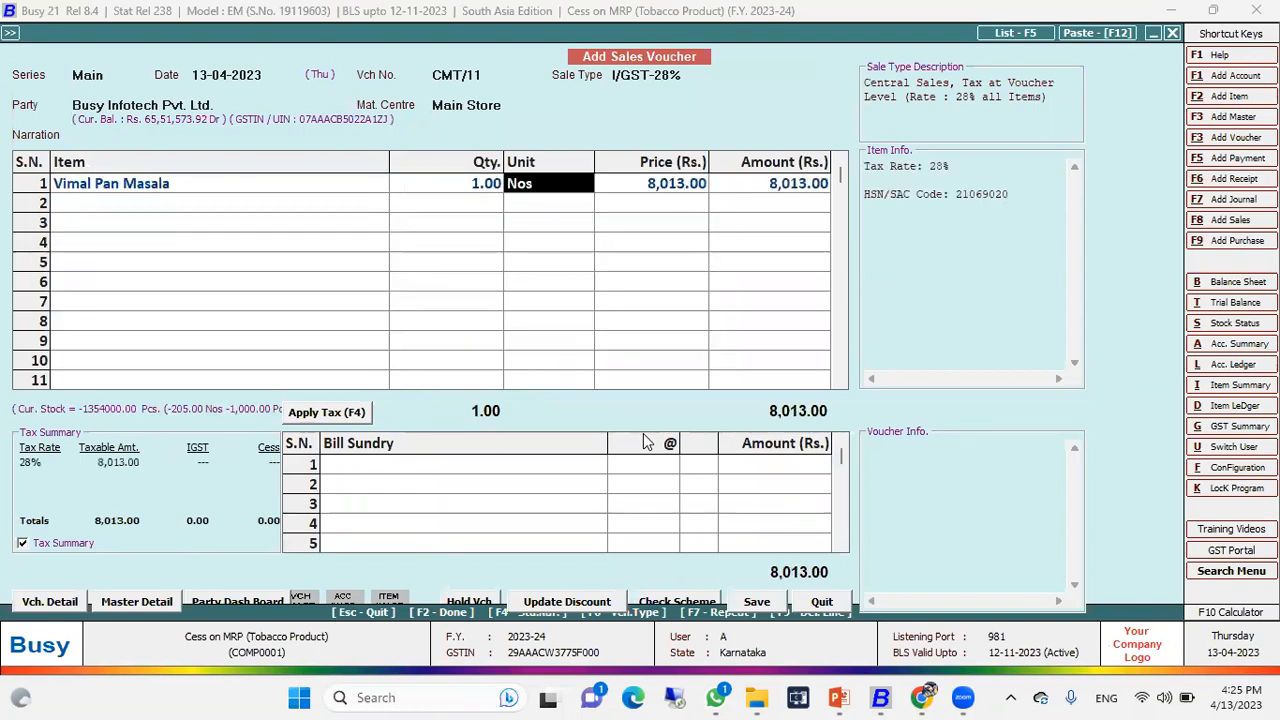
key(Return)
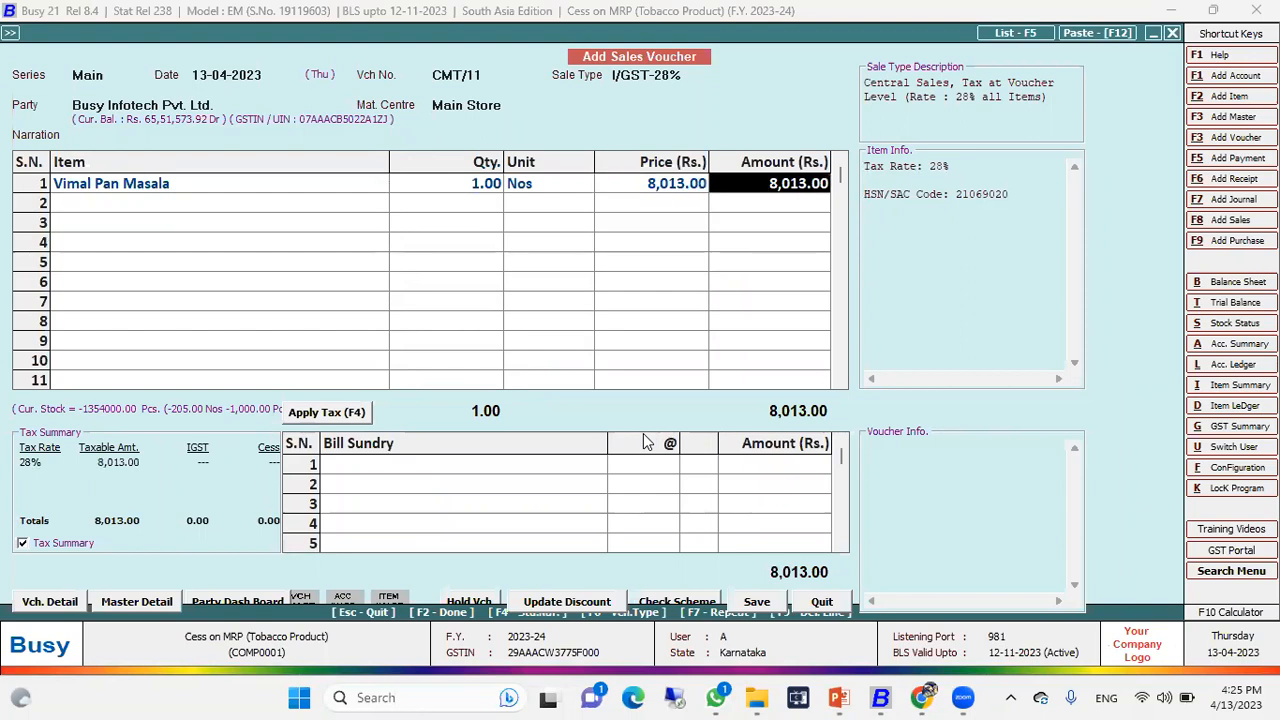
- Open the Vimal Pan Masala item master from the voucher, check its packaging unit sales price, and return to the voucher
key(Left)
key(Left)
key(Left)
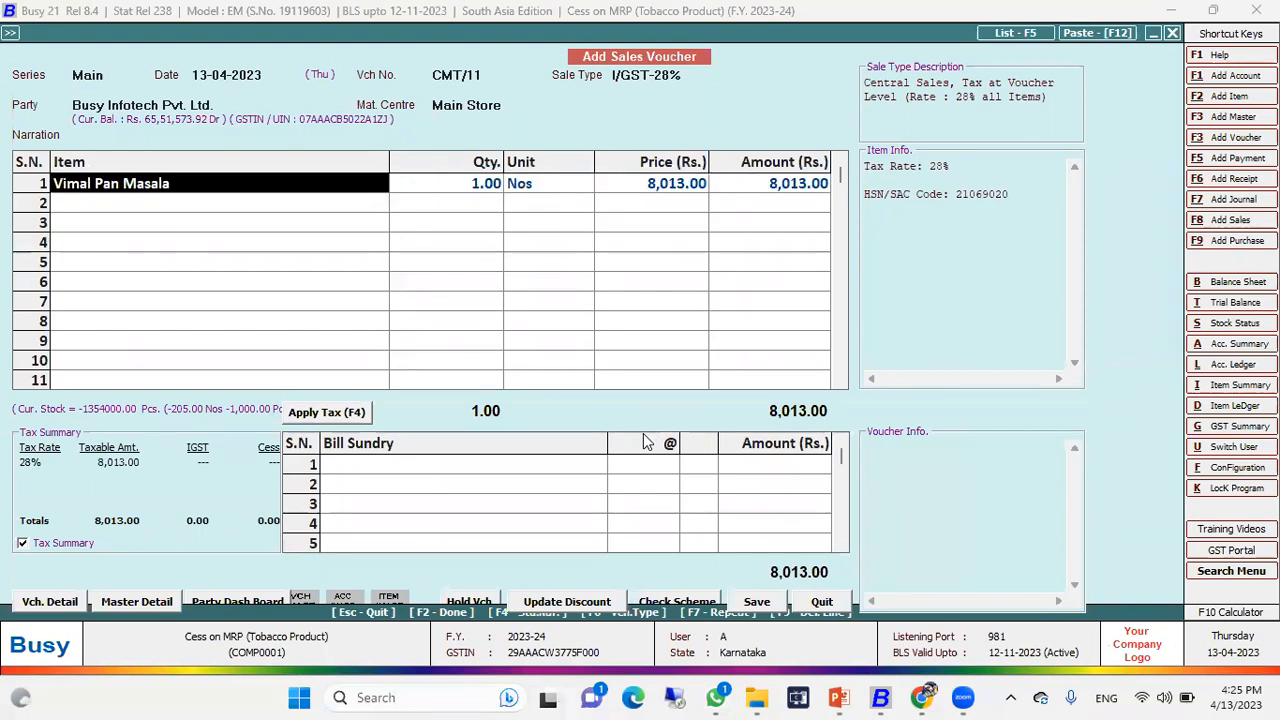
key(alt+m)
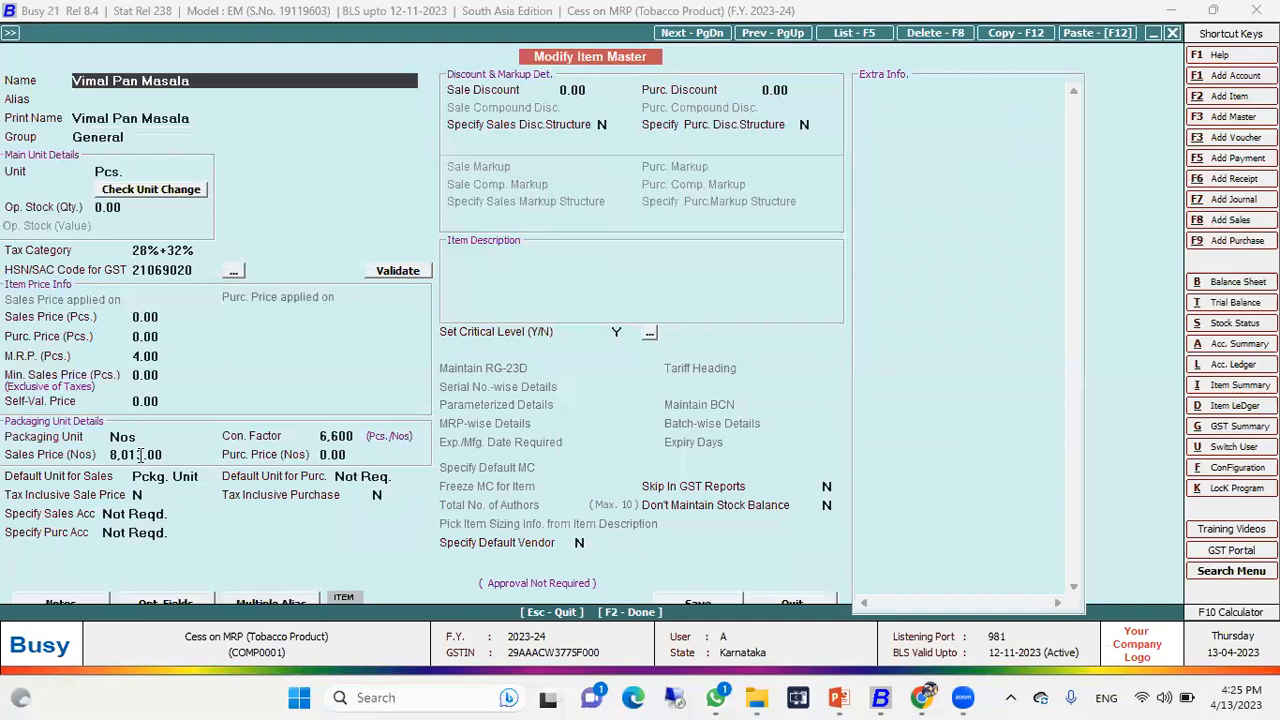
click(107, 455)
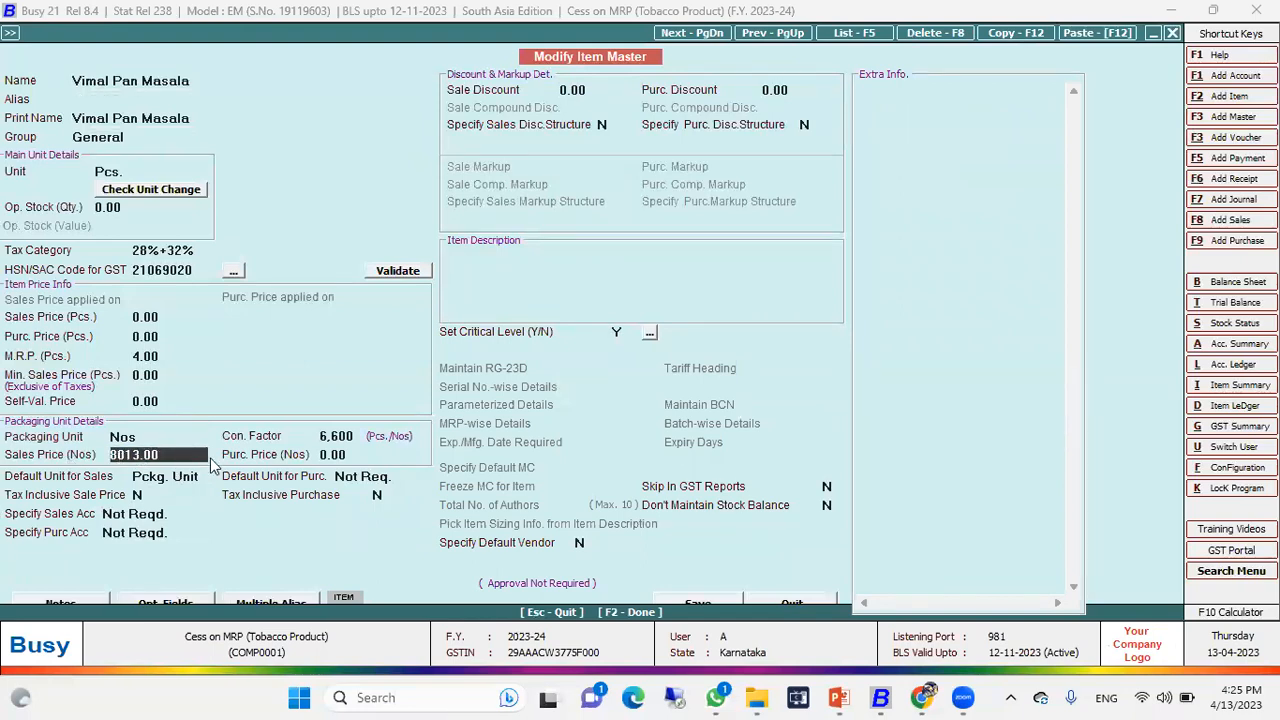
key(F2)
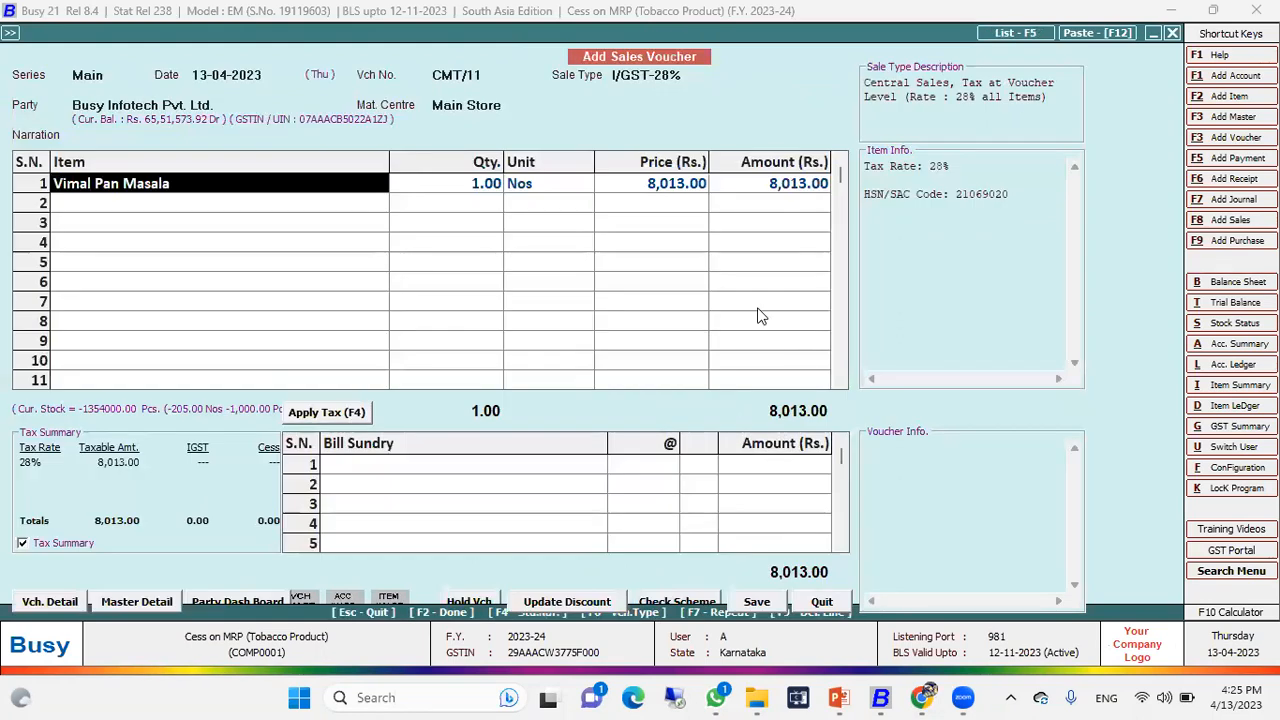
- Finish the item entry and apply the taxes to the voucher's bill sundries
click(652, 190)
key(Tab)
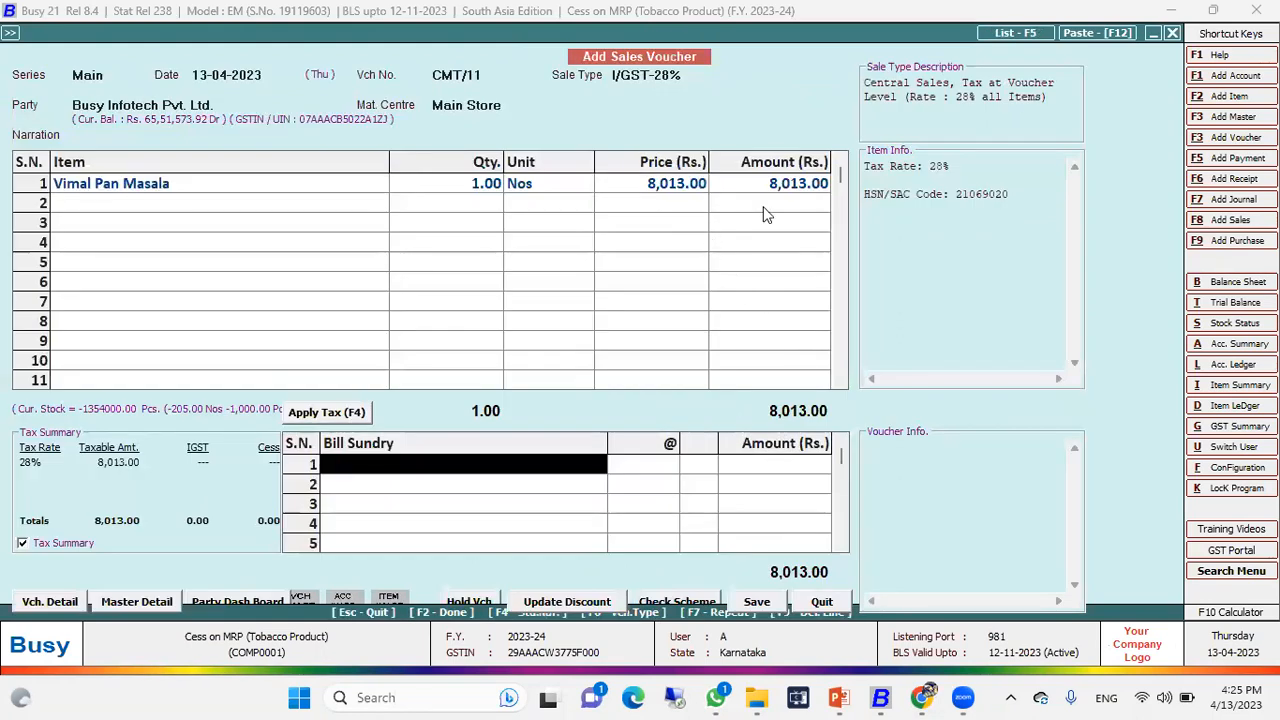
click(330, 413)
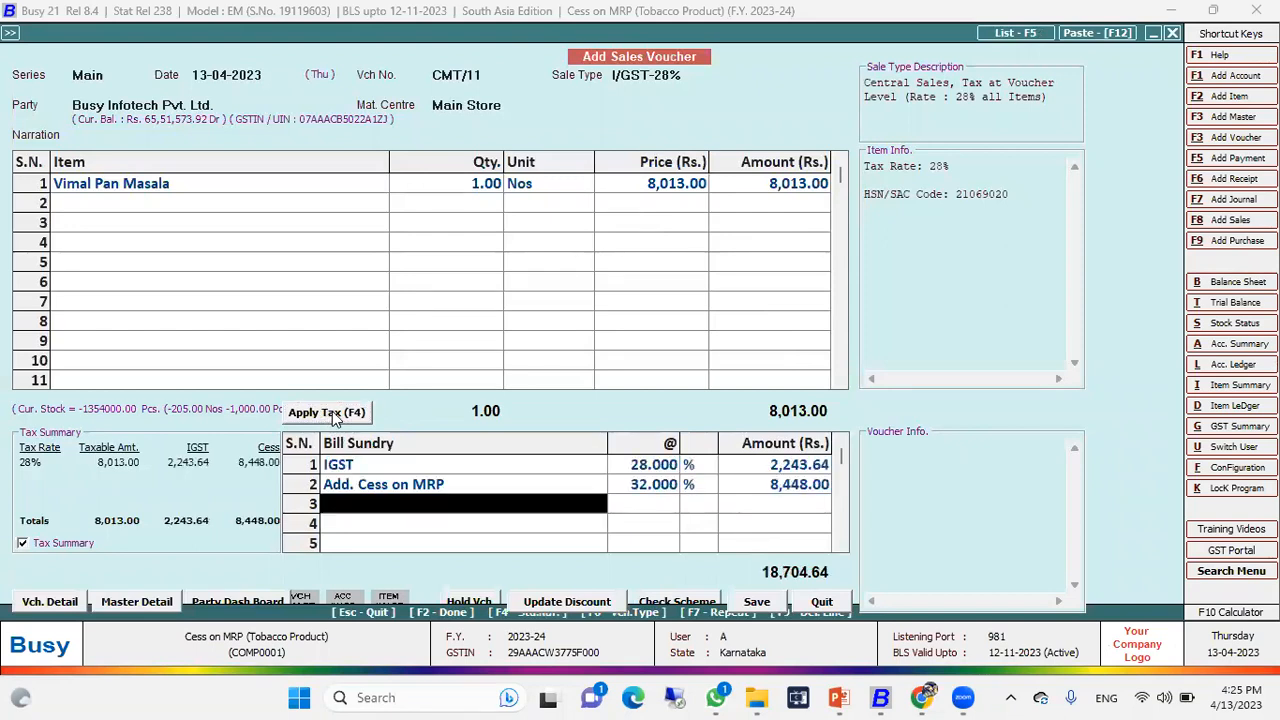
- Review the rates and amounts of the IGST and Add. Cess on MRP bill sundries
click(382, 466)
click(388, 487)
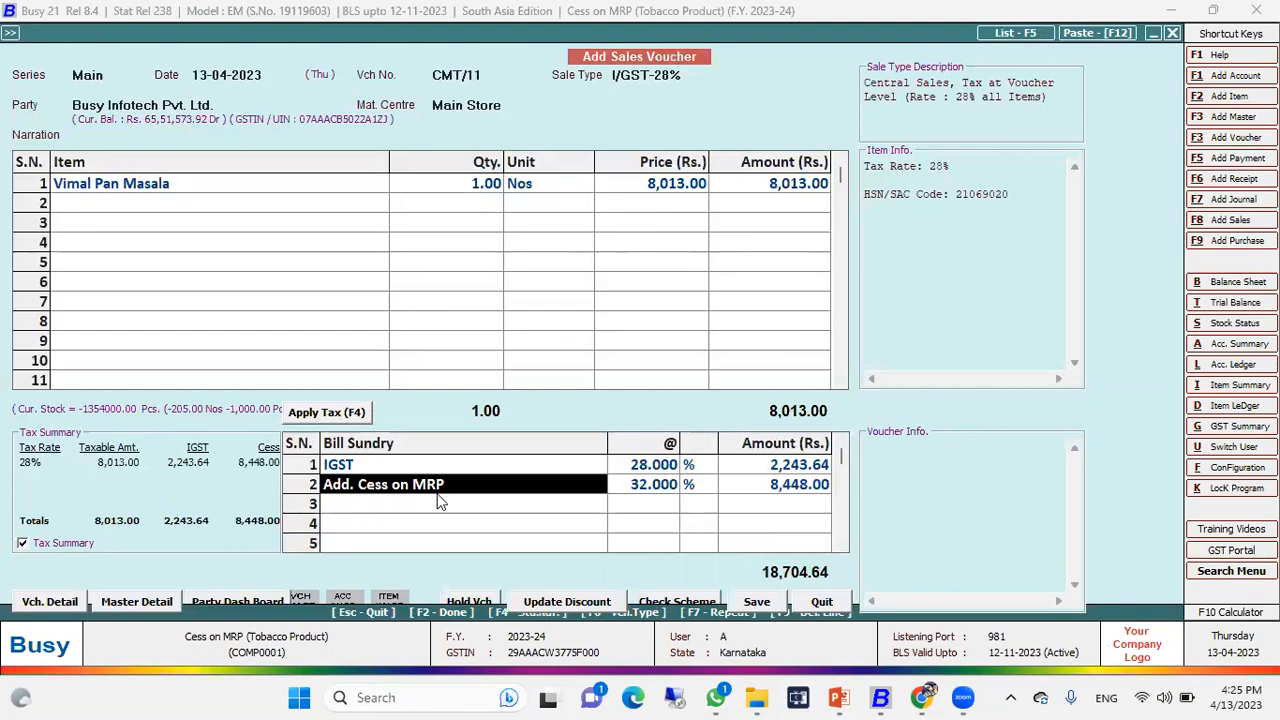
click(684, 489)
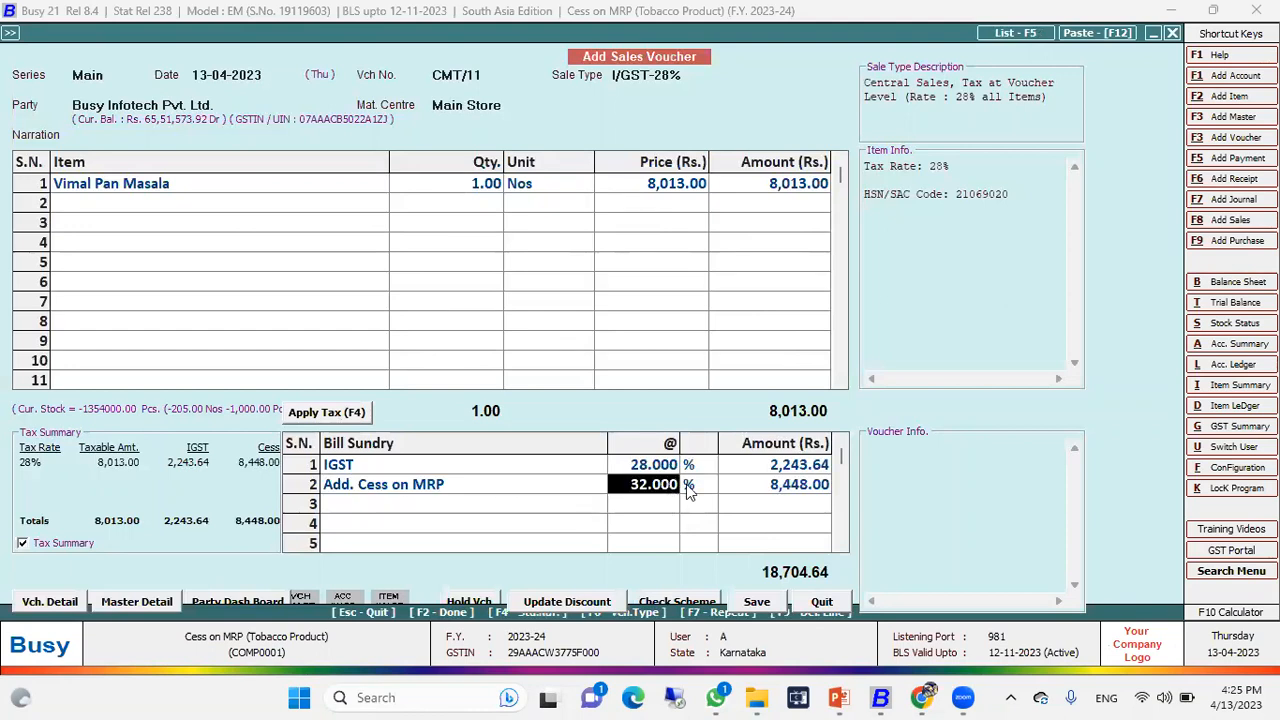
click(780, 488)
click(784, 468)
click(640, 468)
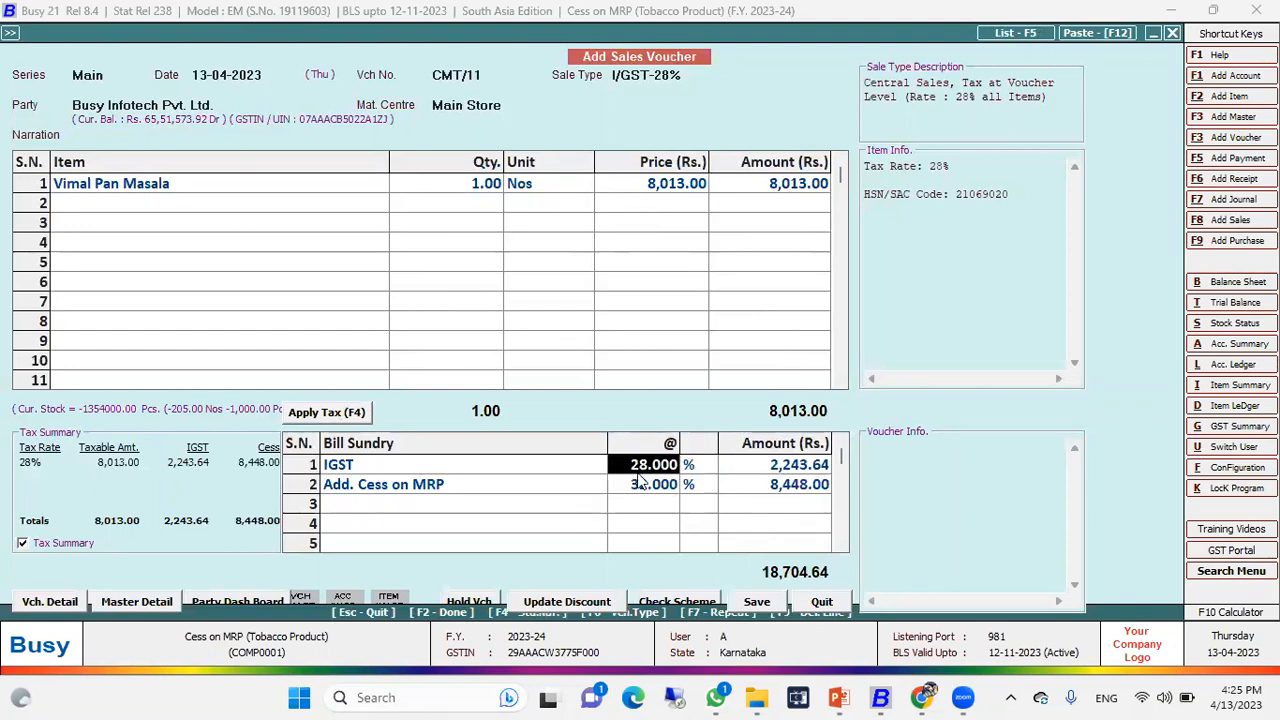
click(643, 486)
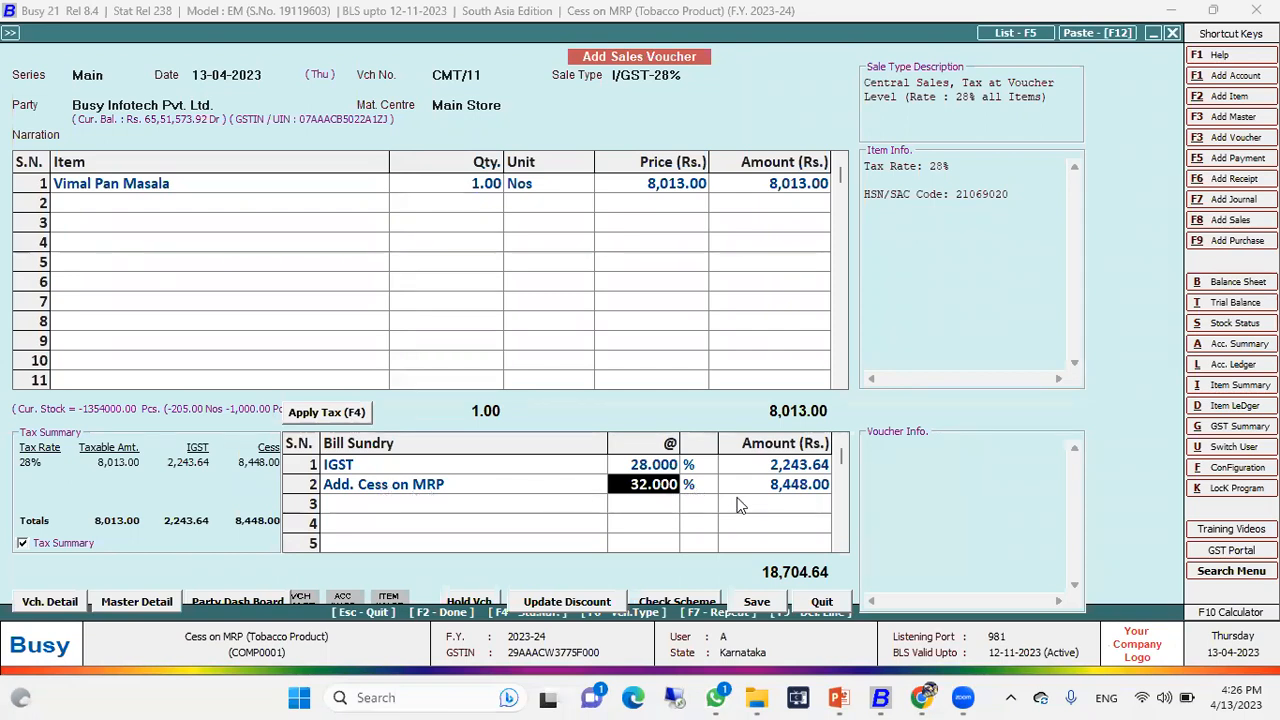
- Save the voucher and fill in the transport details with SELF as transport, the GR/RR number and the vehicle number
click(757, 604)
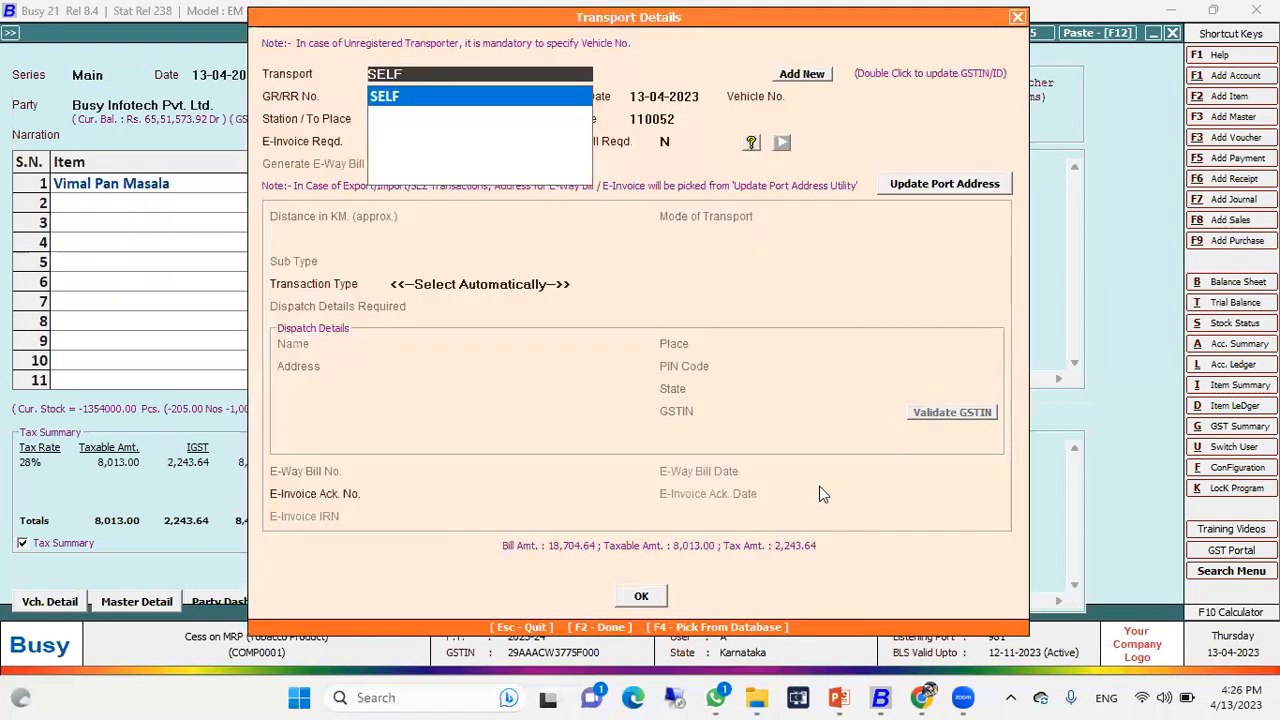
key(Return)
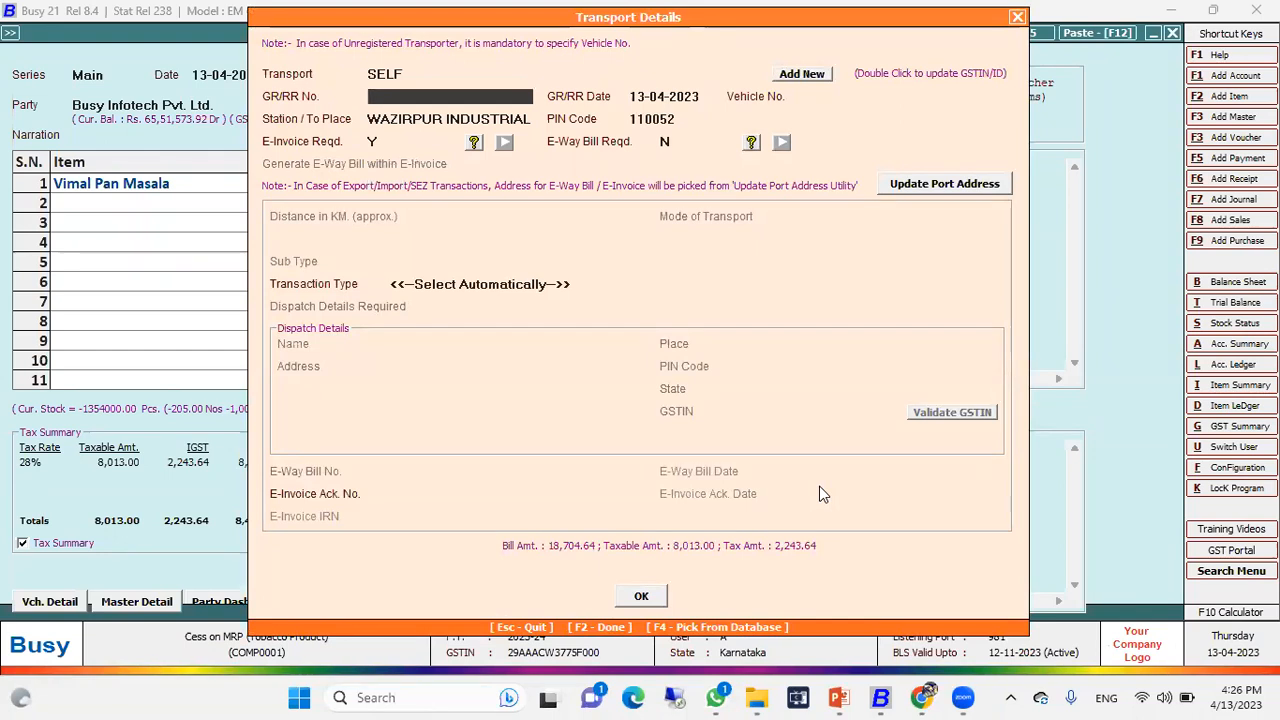
text(76576123)
key(Return)
key(Return)
key(Return)
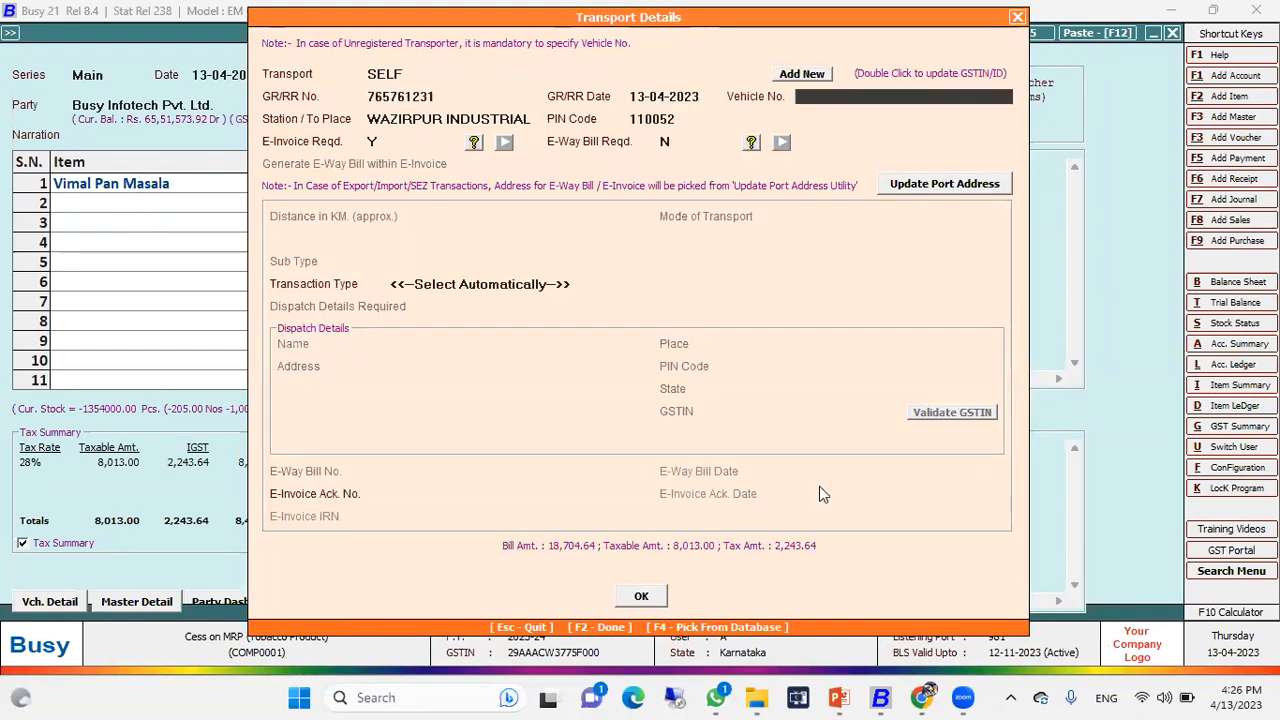
key(Return)
key(Return)
key(Return)
key(Return)
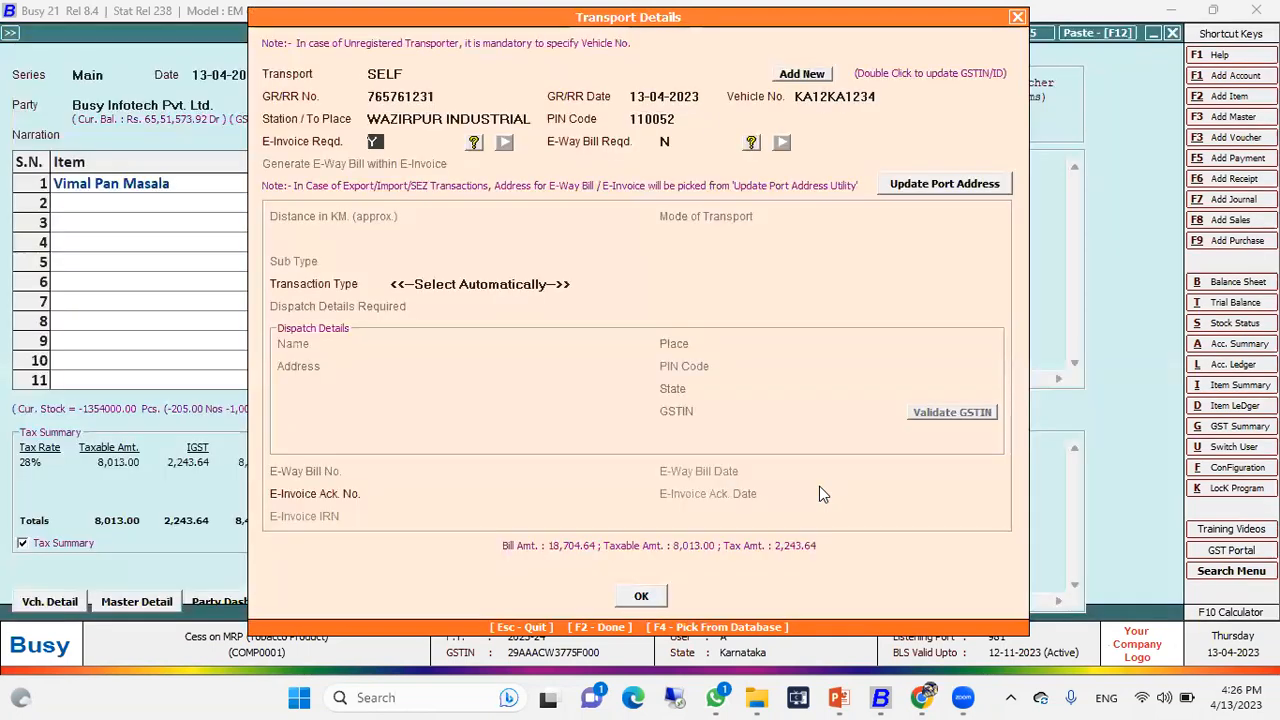
- Set both E-Invoice Reqd. and E-Way Bill Reqd. to Y, keep e-way bill generation within the e-invoice at N, and accept the transport details
key(y)
key(Return)
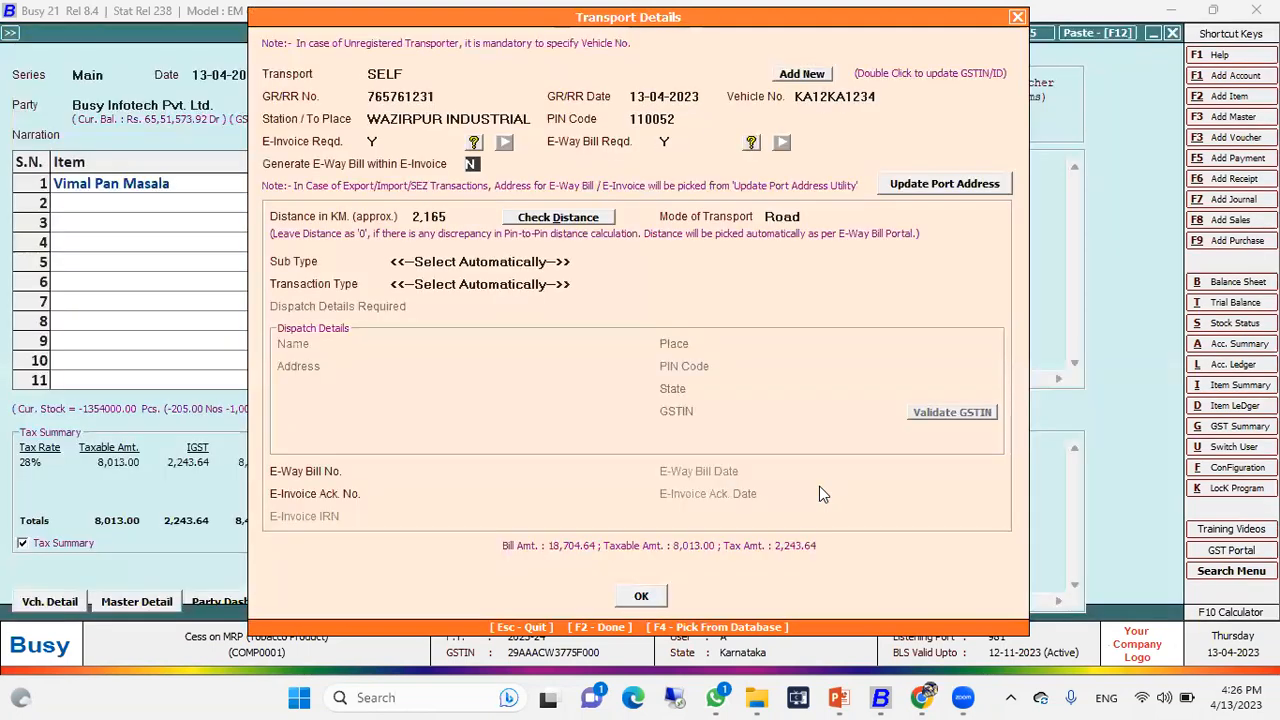
key(Return)
key(Return)
key(Return)
key(Return)
key(Return)
key(Return)
key(Return)
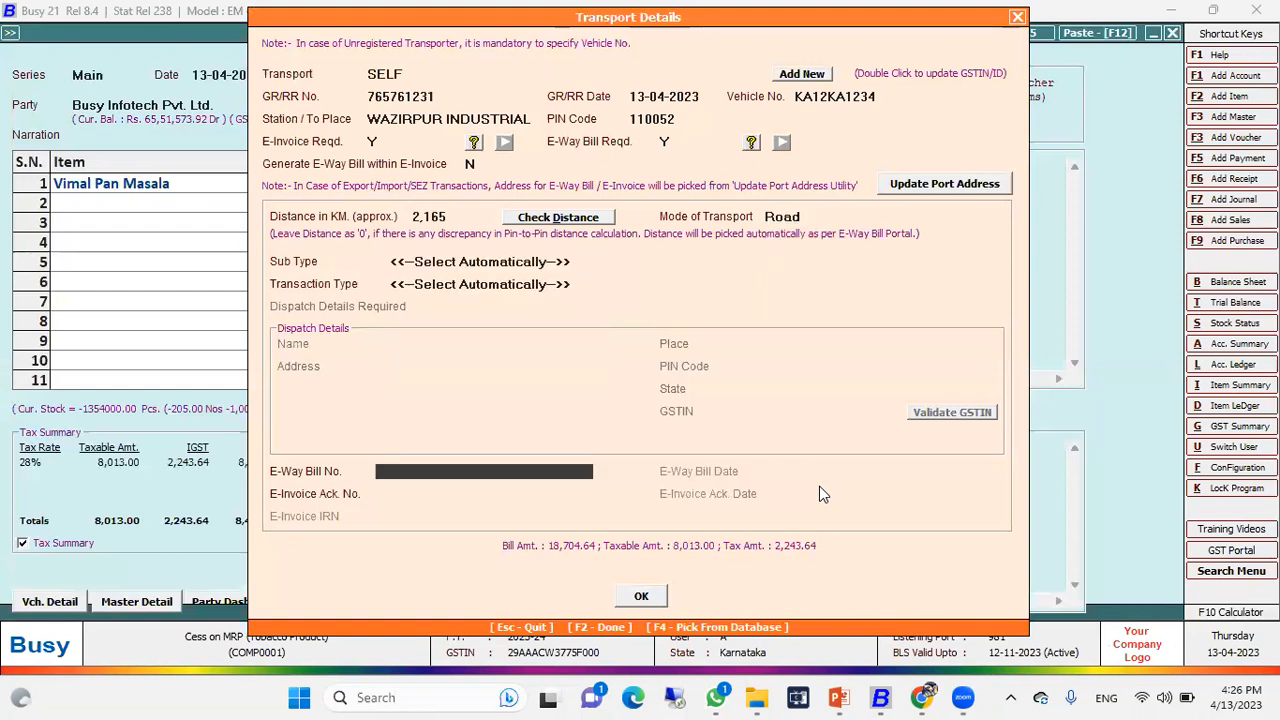
key(Return)
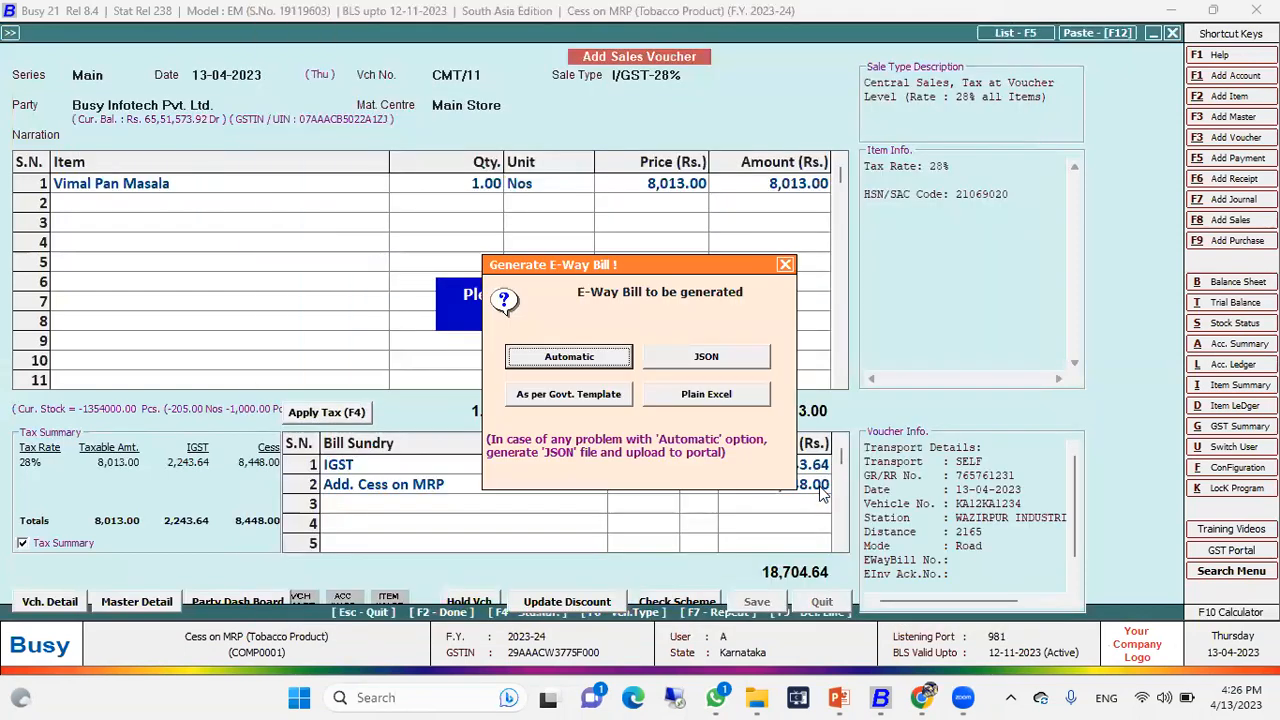
- Generate the e-way bill with the Automatic option, accepting the default generation settings
key(Return)
key(Return)
key(Return)
key(Return)
key(Return)
key(Return)
key(Return)
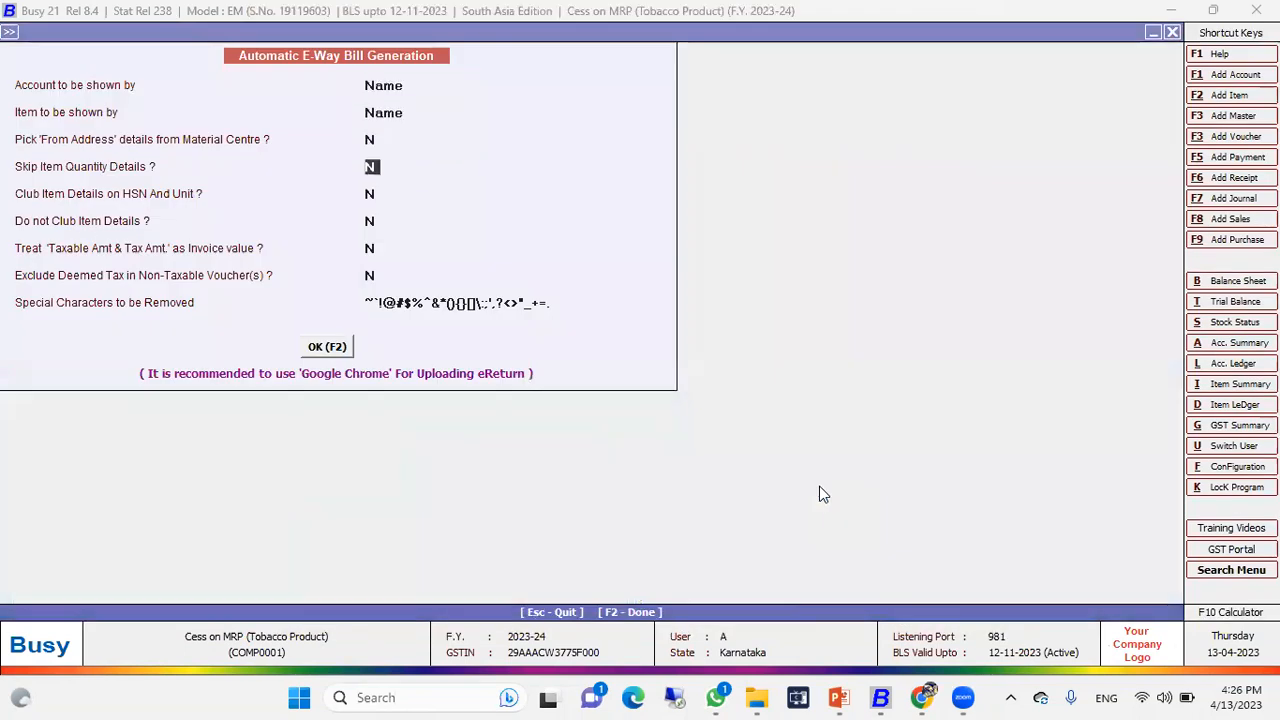
key(Return)
key(Return)
key(Return)
key(Return)
key(Escape)
key(Escape)
key(F2)
key(Right)
key(Return)
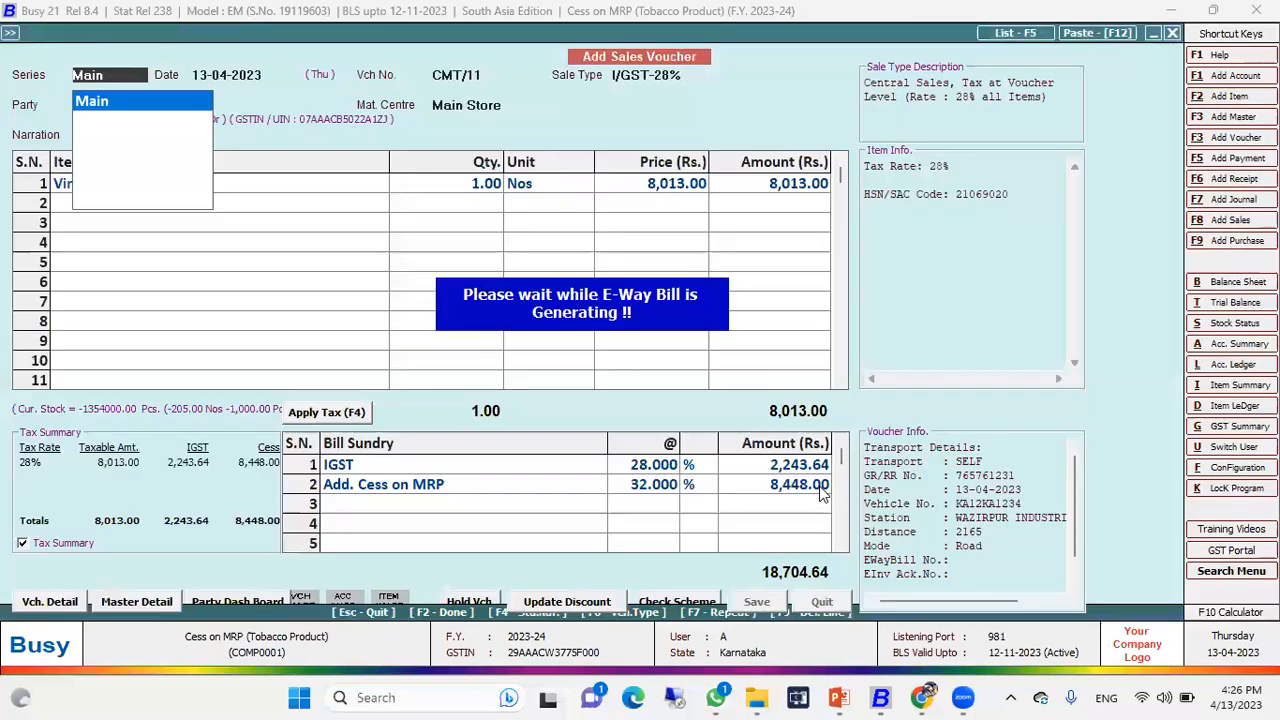
key(Return)
key(Return)
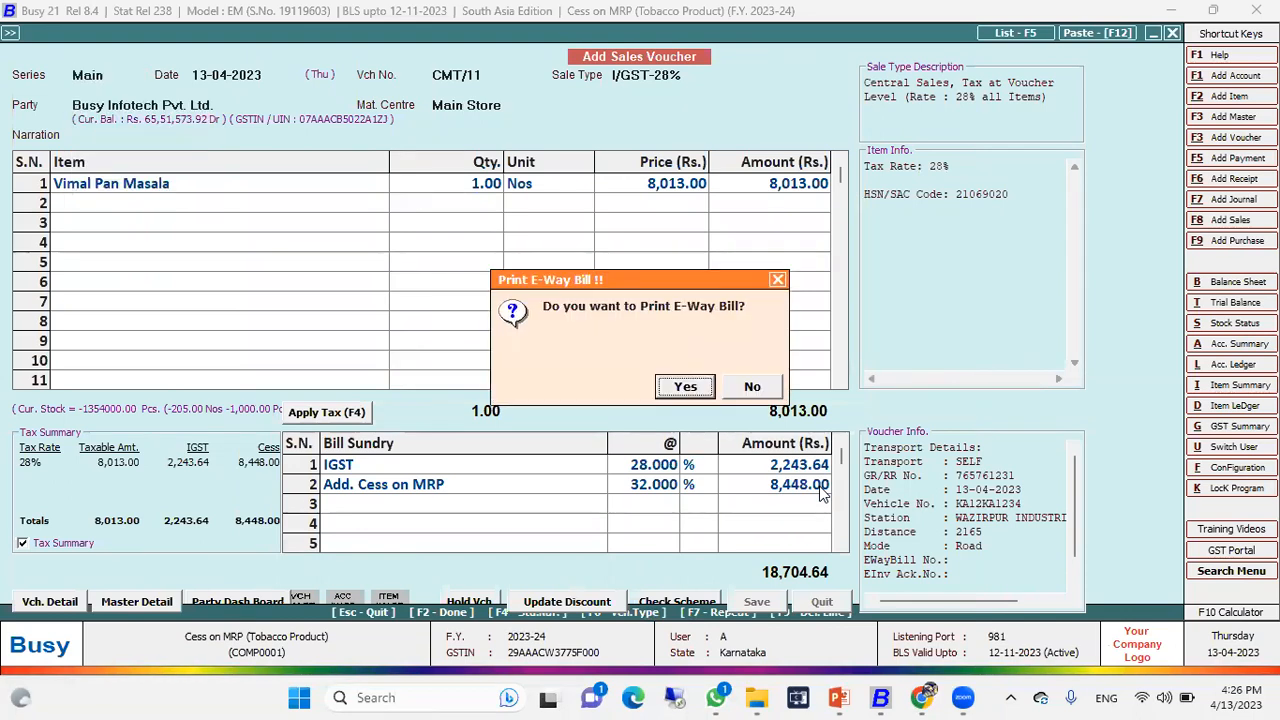
- Print the e-way bill, check the CESS Non.Advol amount in its PDF, and close the PDF
key(Return)
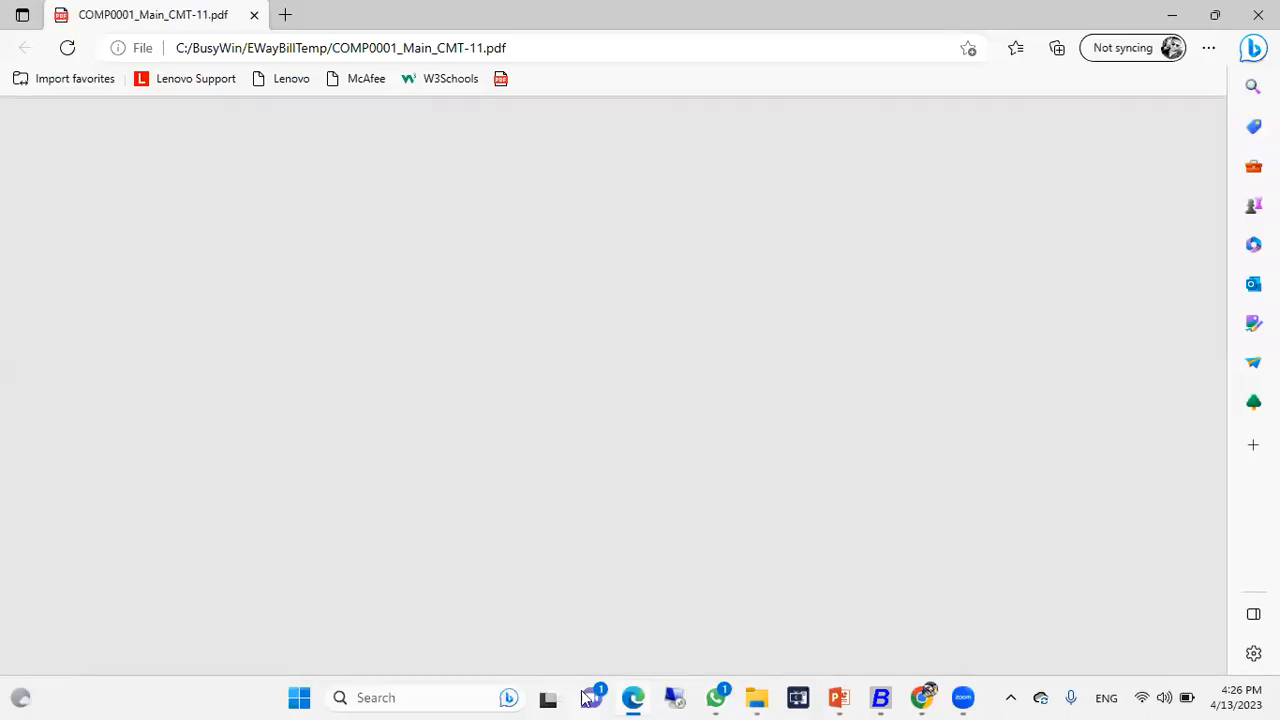
scroll(700, 372, down, 3)
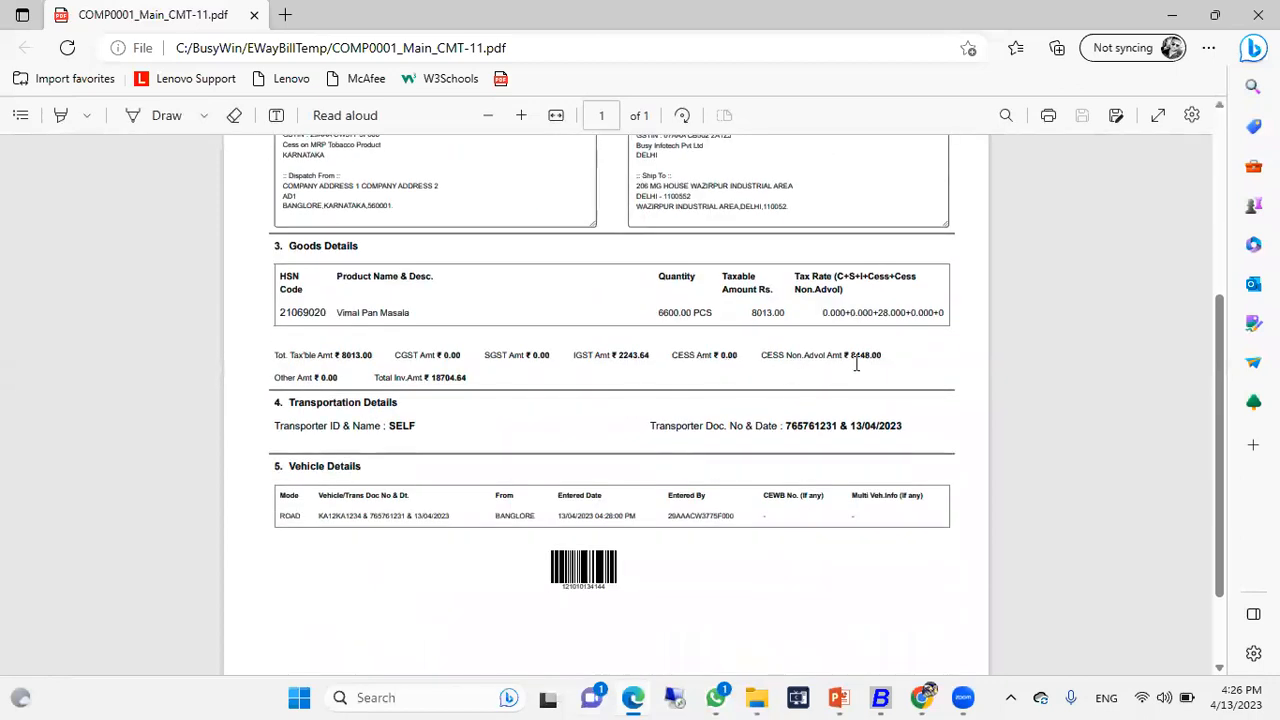
drag(852, 354, 886, 355)
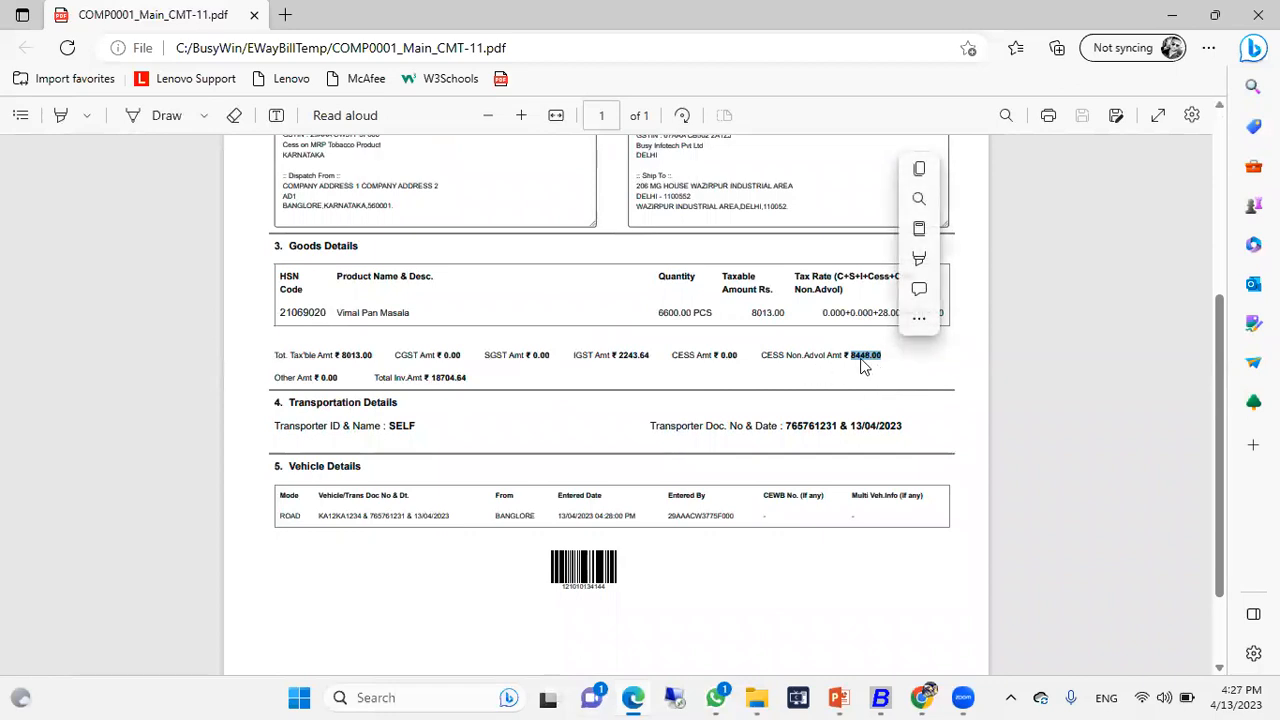
scroll(931, 403, up, 5)
scroll(605, 395, down, 6)
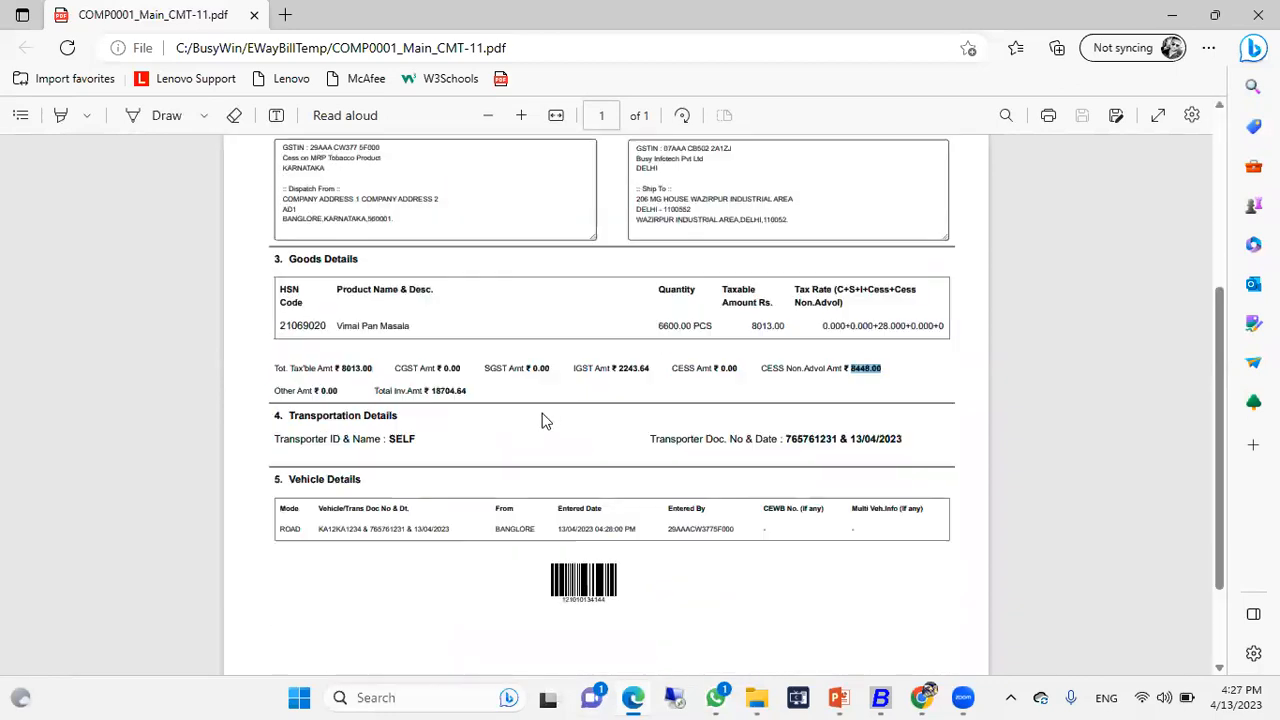
click(1258, 14)
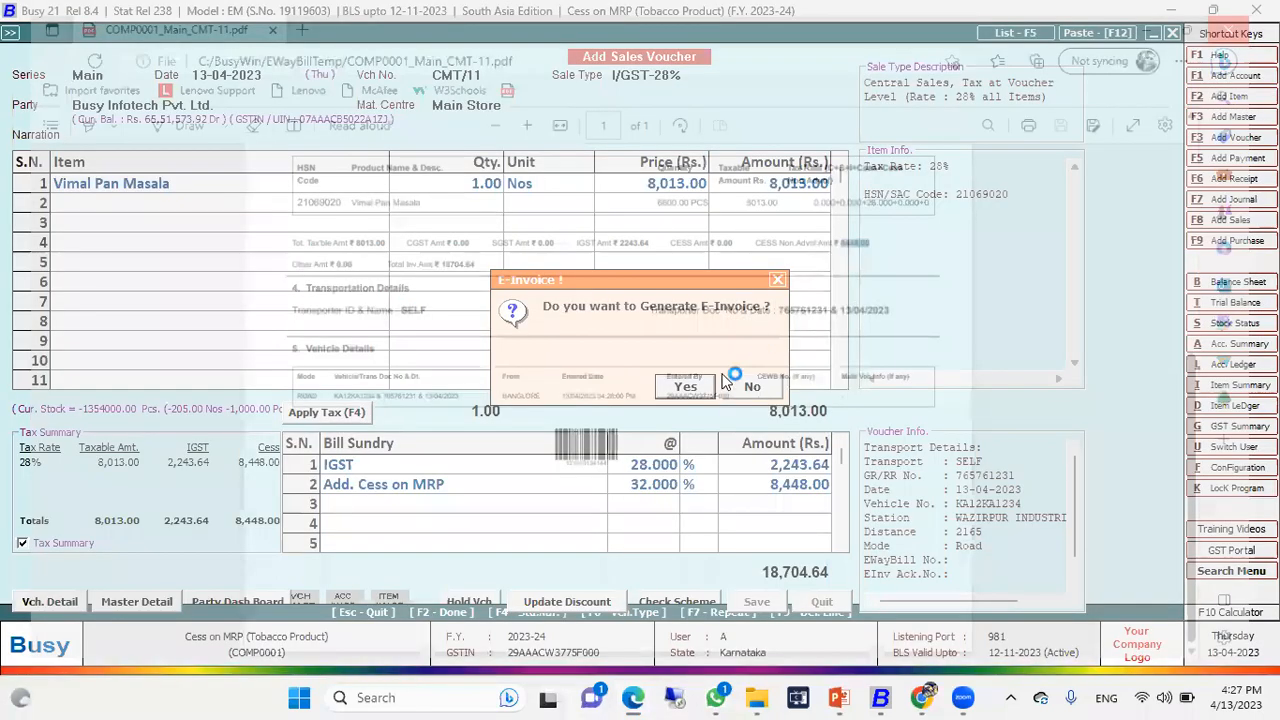
- Start automatic e-invoice generation for the sales voucher with the default settings and check for possible errors
key(Return)
key(Return)
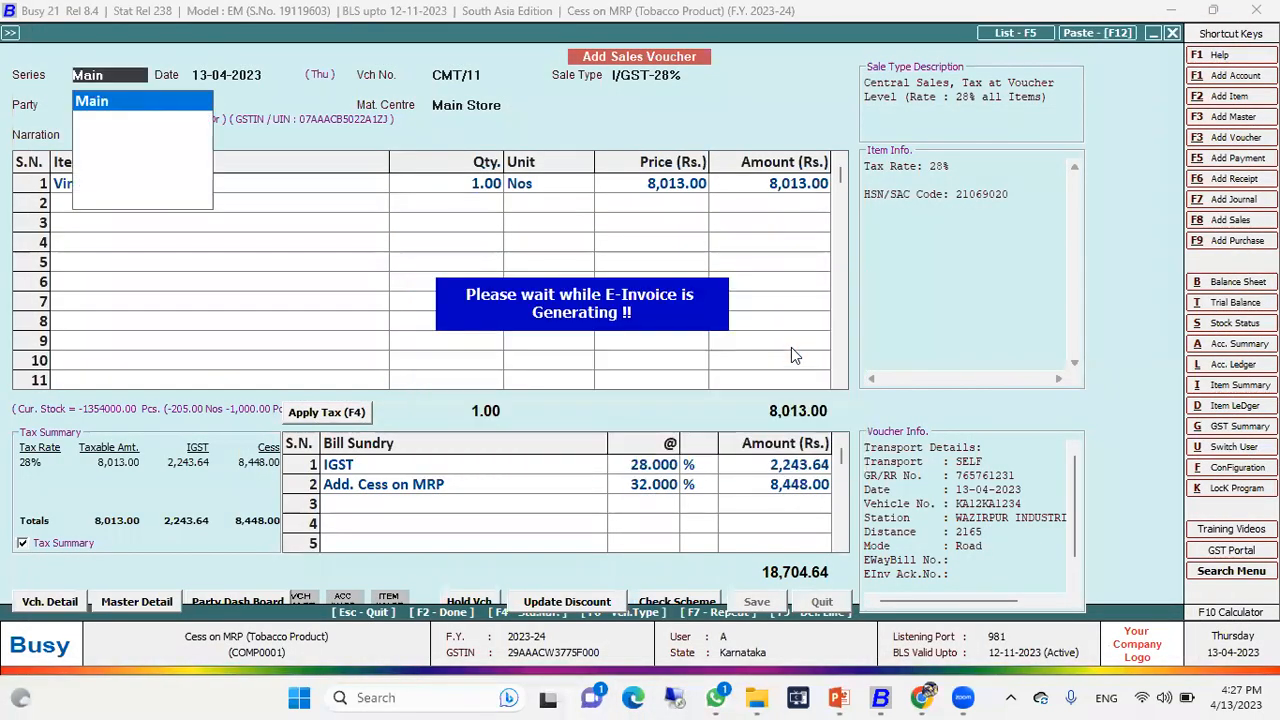
key(Return)
key(Return)
key(Return)
key(Return)
key(Return)
key(Return)
key(Return)
key(Return)
key(Return)
key(Return)
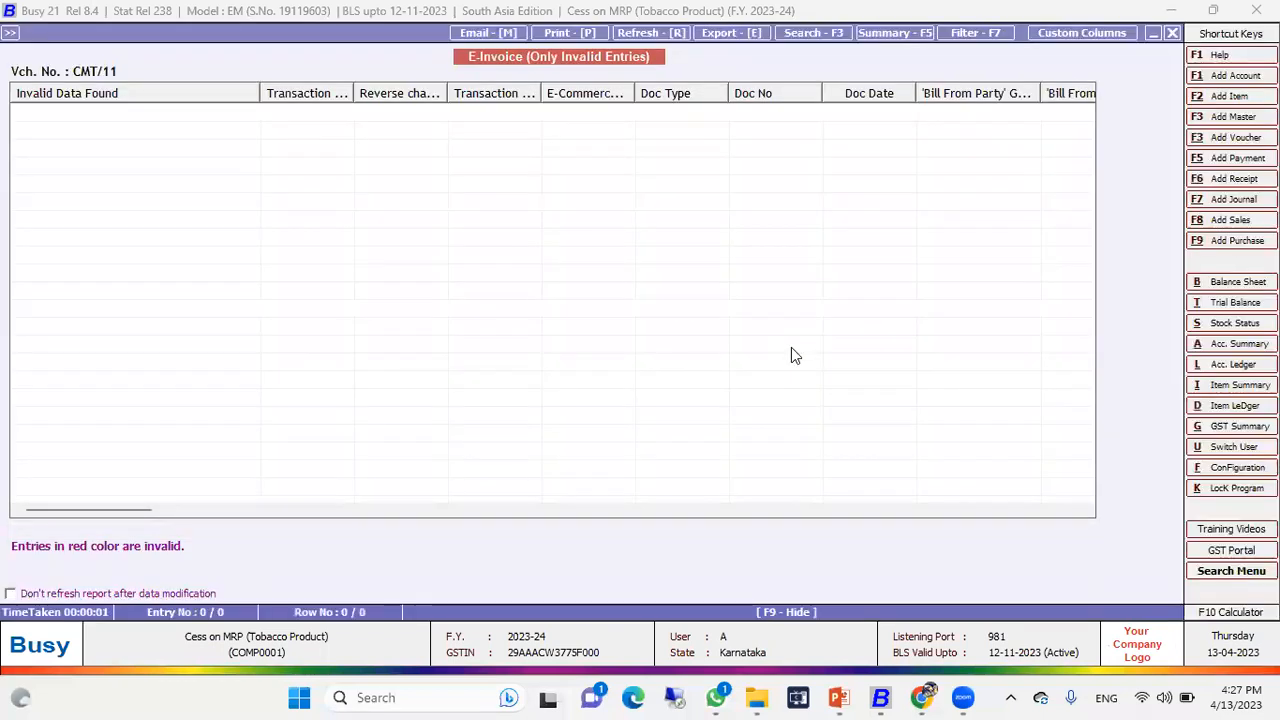
- Close the invalid entries report and generate the e-invoice from its details
key(Escape)
key(F2)
key(Return)
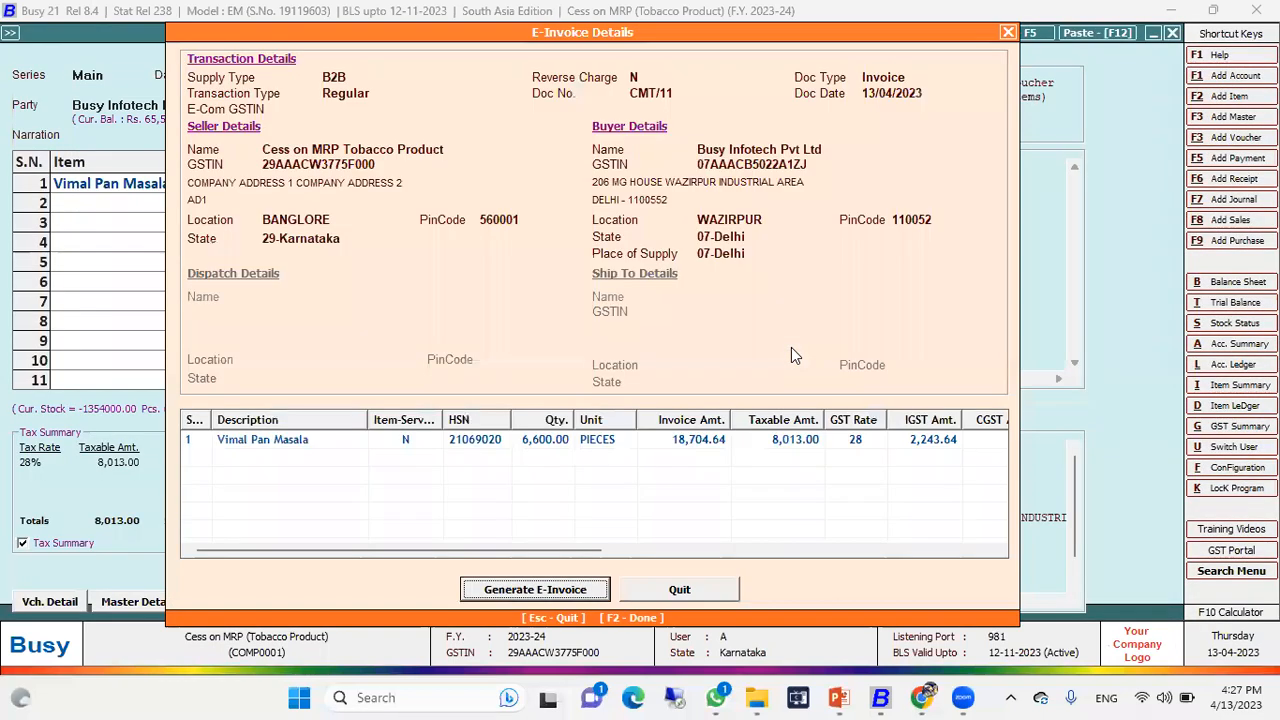
key(Return)
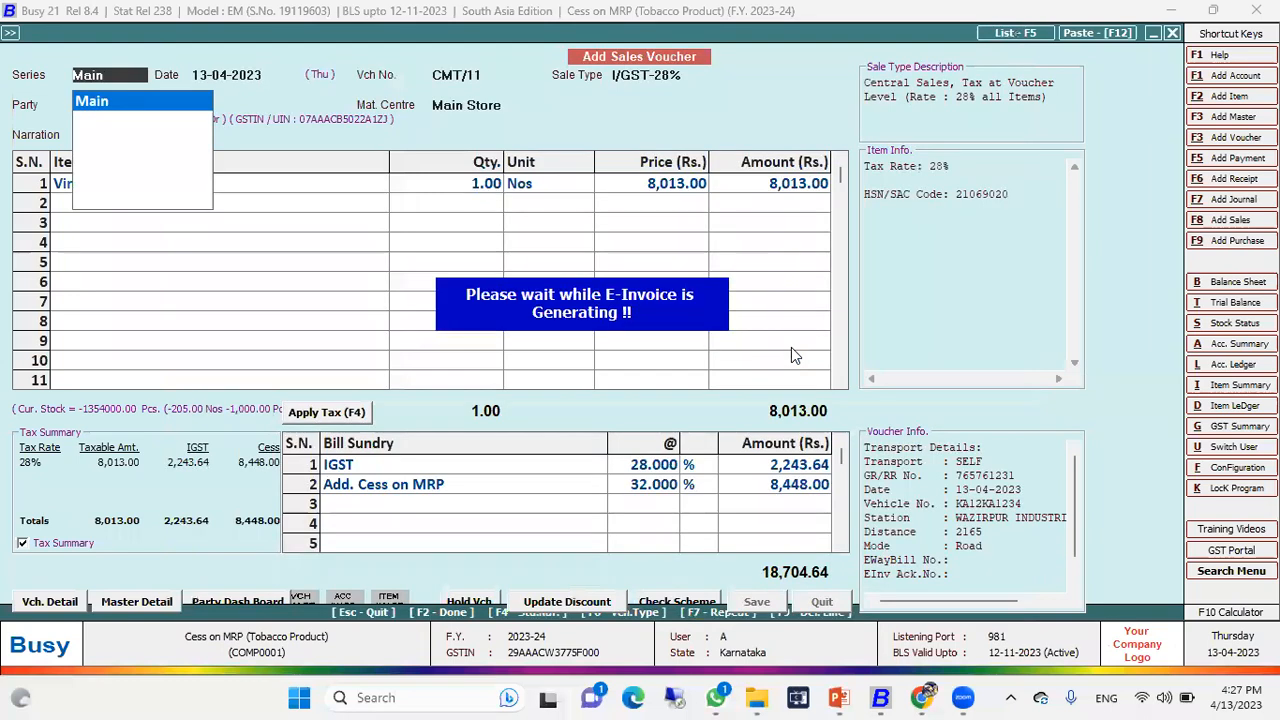
key(Return)
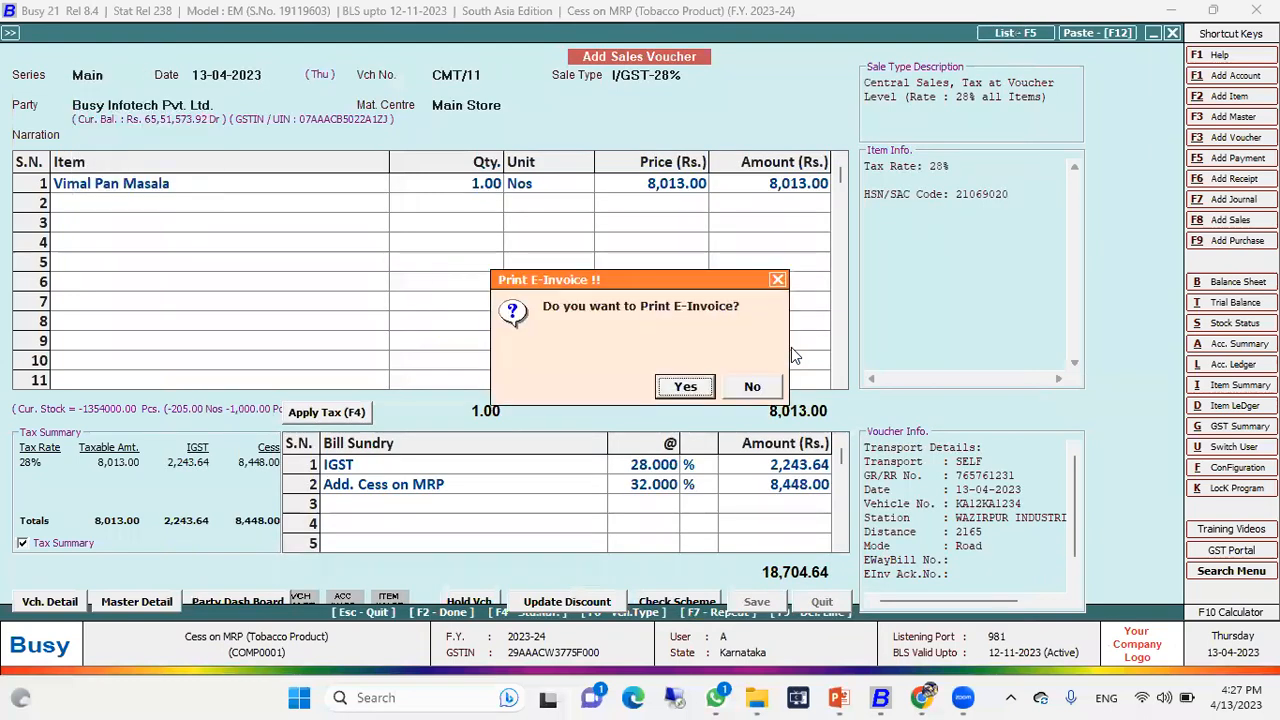
- Print the e-invoice, check the Cess Non. Advol amount under the goods details in its PDF, and close the PDF
key(Return)
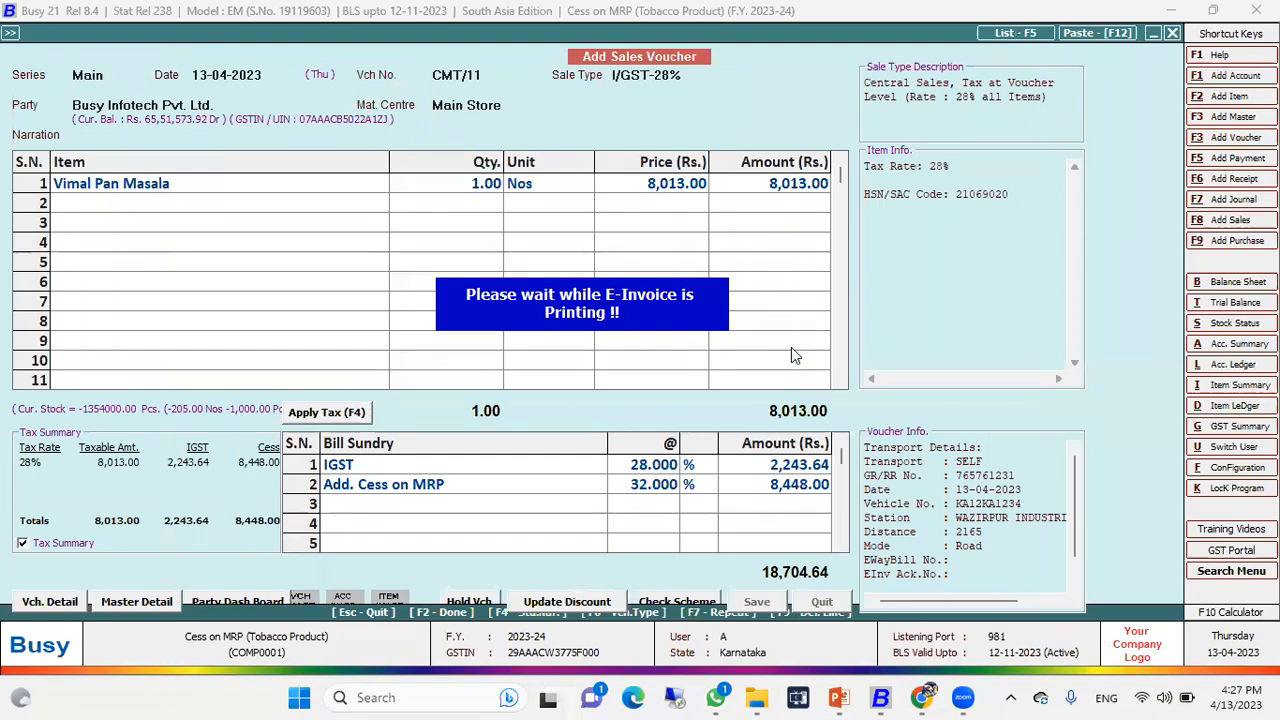
key(Return)
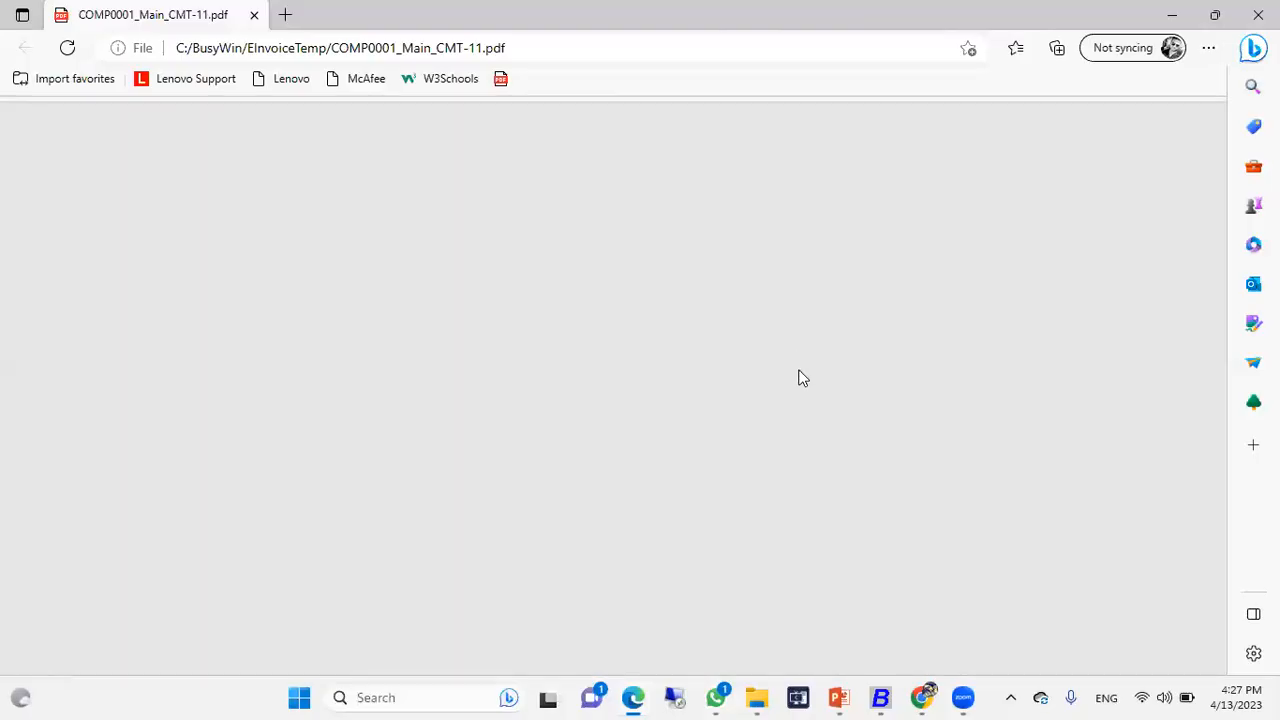
scroll(840, 365, down, 10)
scroll(905, 352, up, 1)
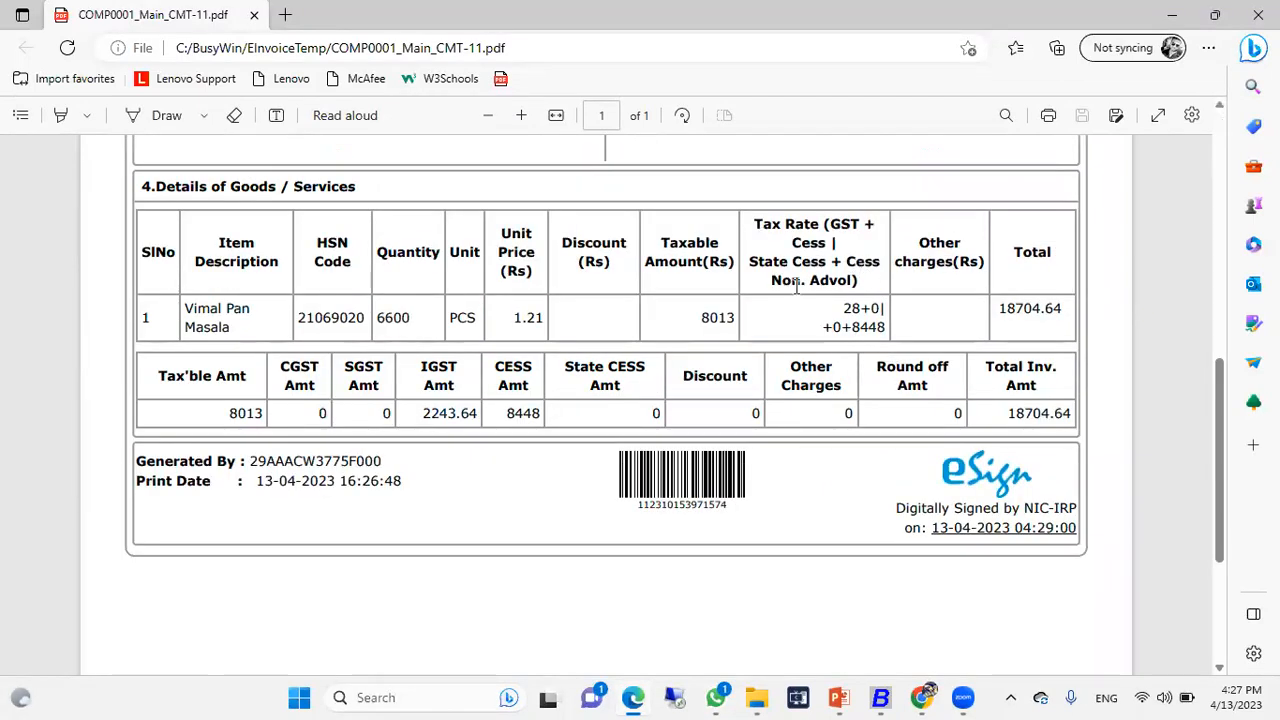
drag(856, 327, 892, 331)
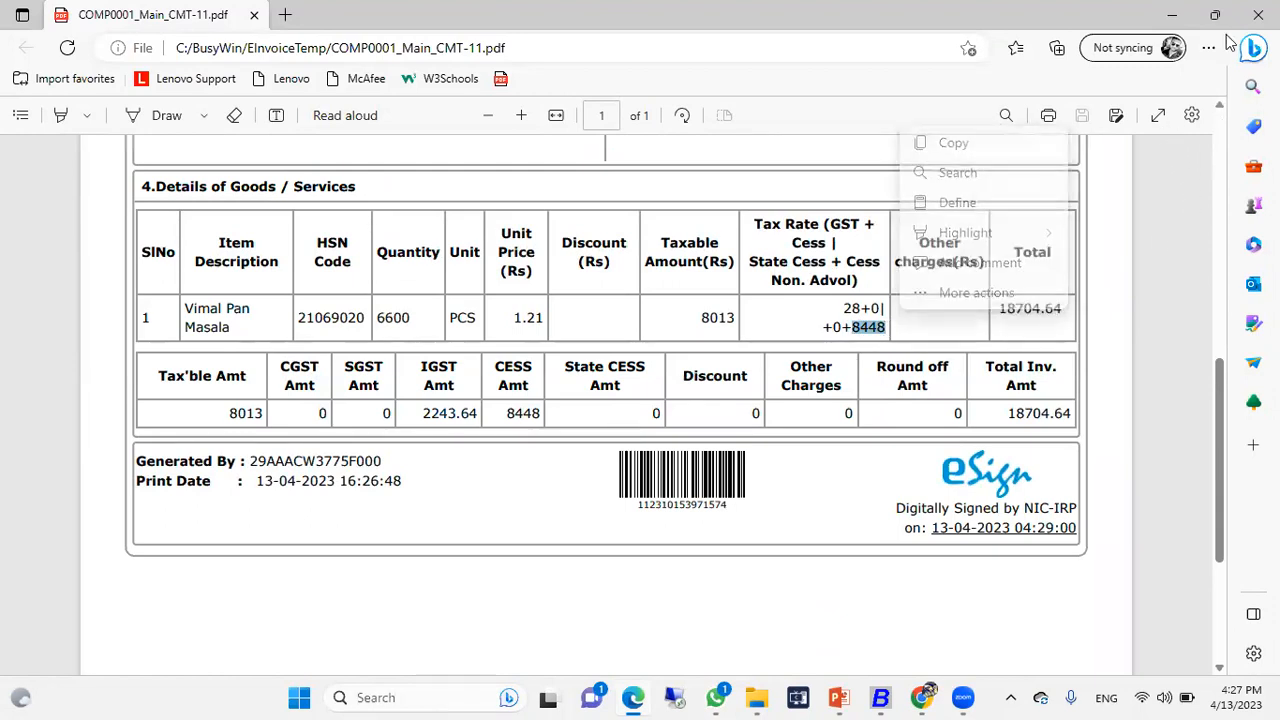
click(1258, 15)
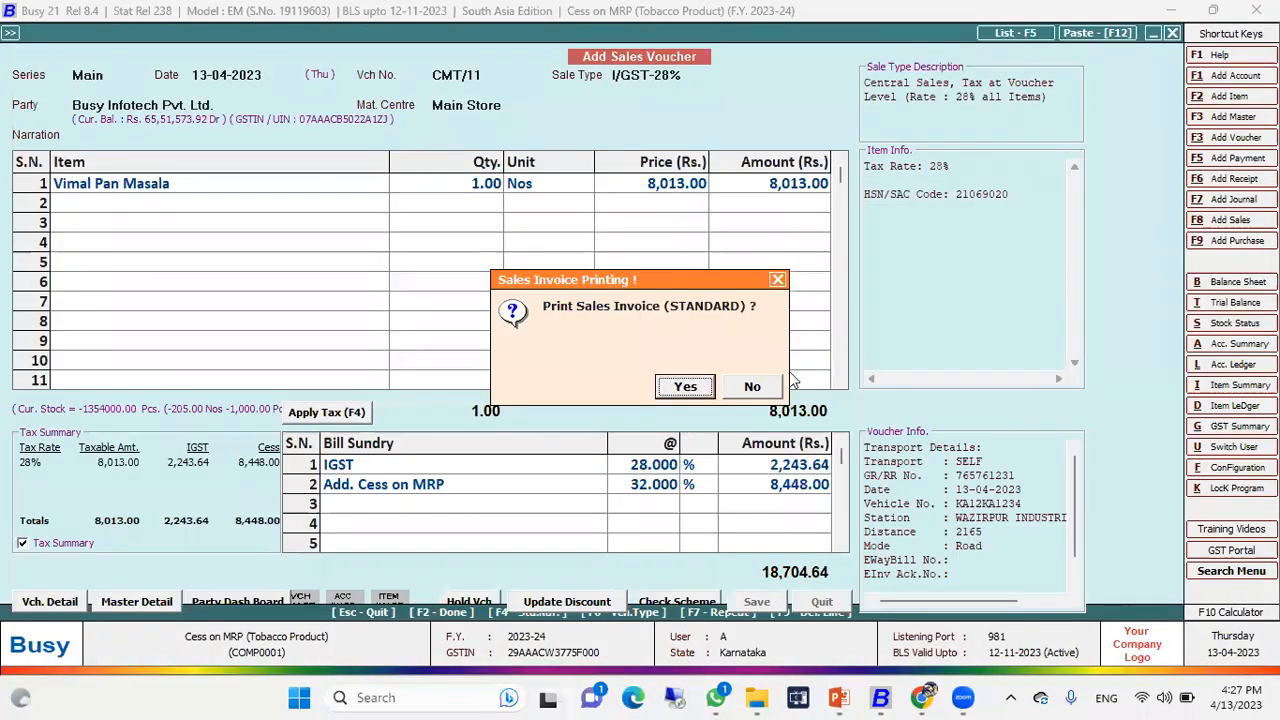
- Preview the sales invoice in the STANDARD format, review its e-way bill, IRN and cess details, and close the preview
click(688, 388)
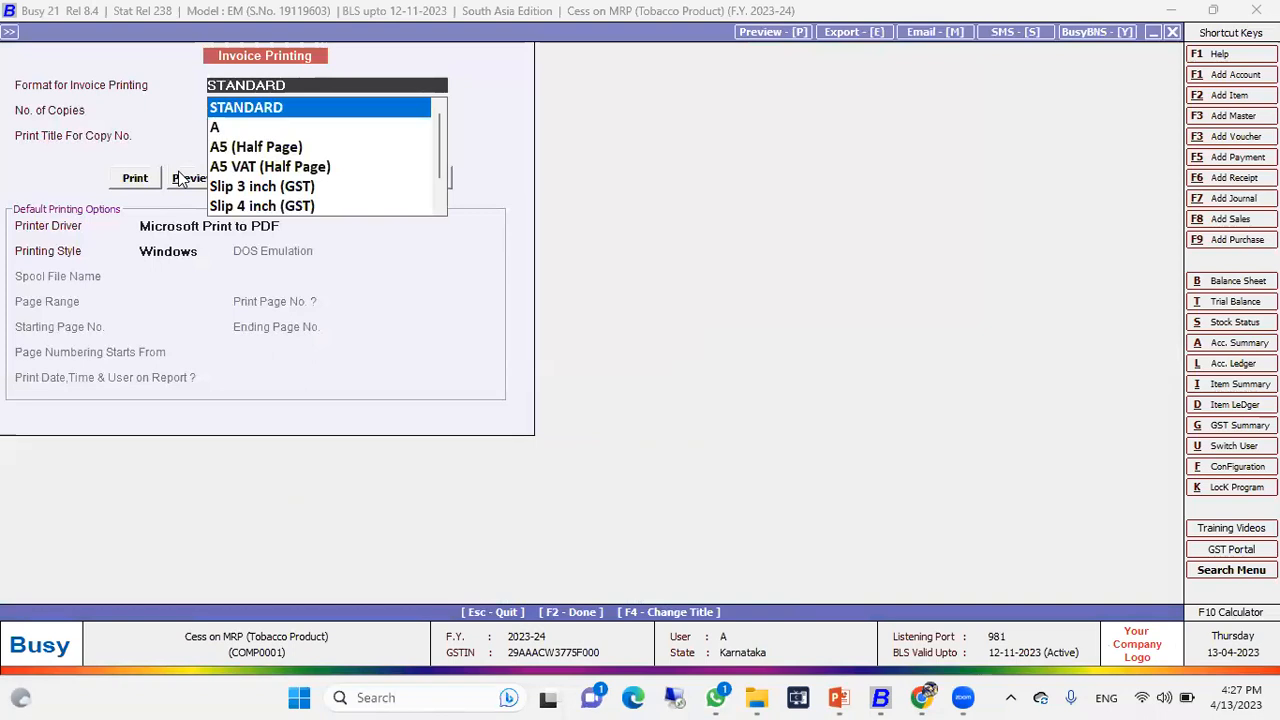
click(184, 178)
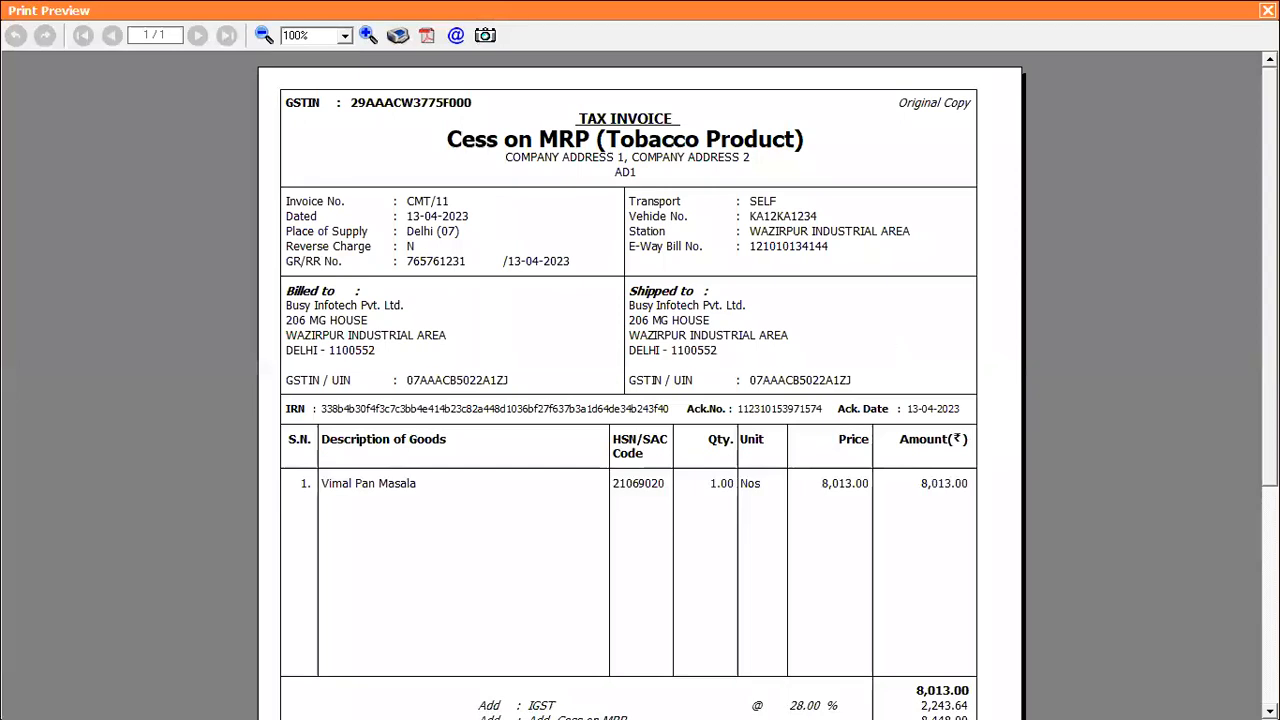
scroll(1233, 313, down, 4)
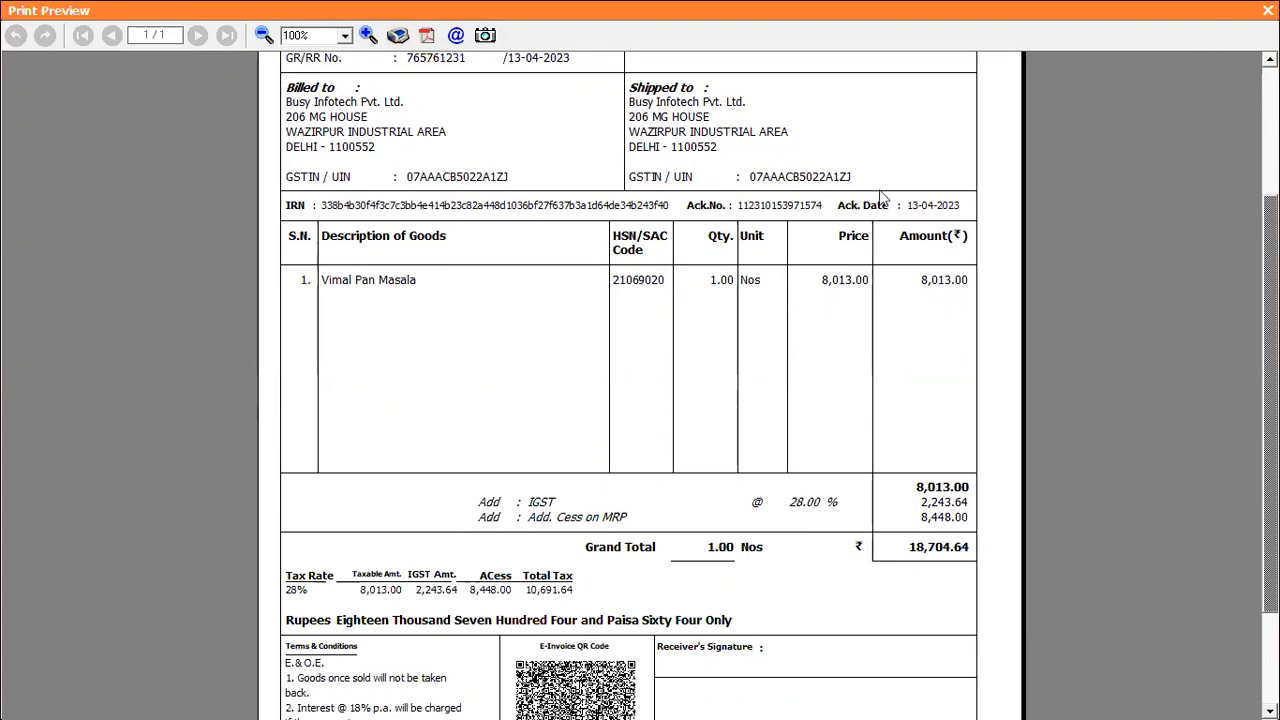
key(Escape)
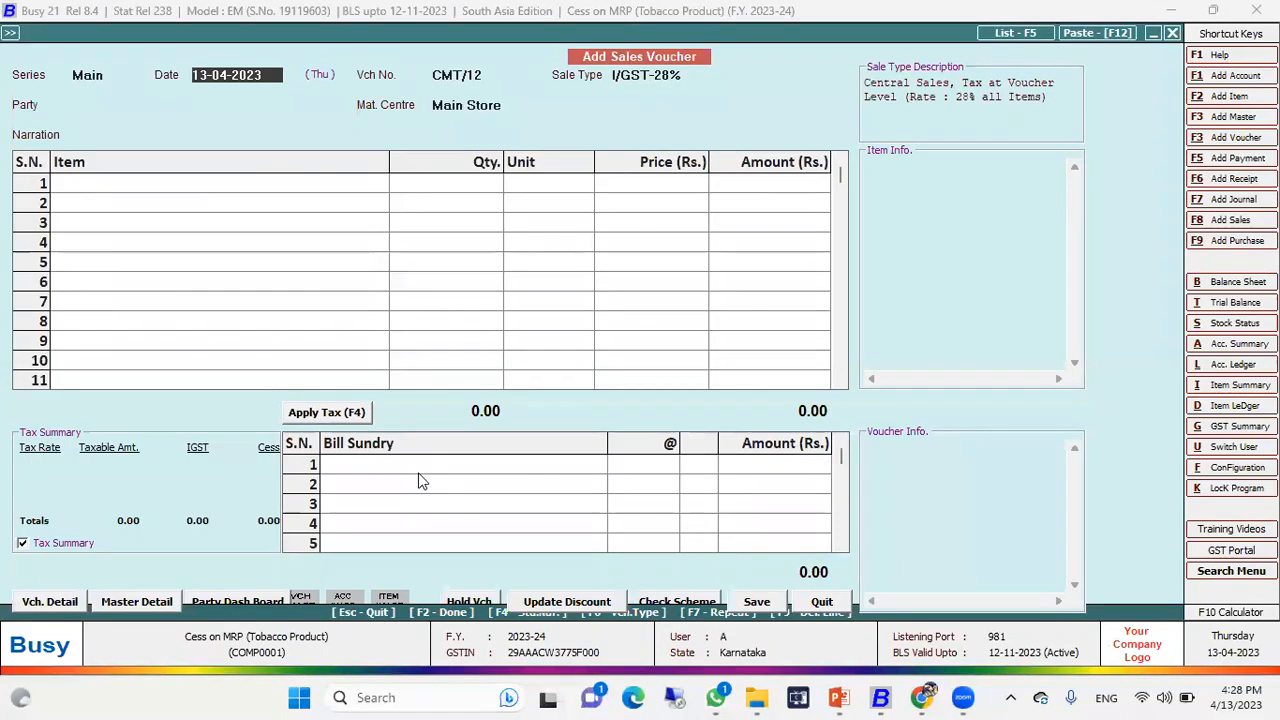
- Start a new sales voucher with sale type I/GST-28% and choose Busy Infotech Pvt. Ltd. as the party
key(Escape)
key(Return)
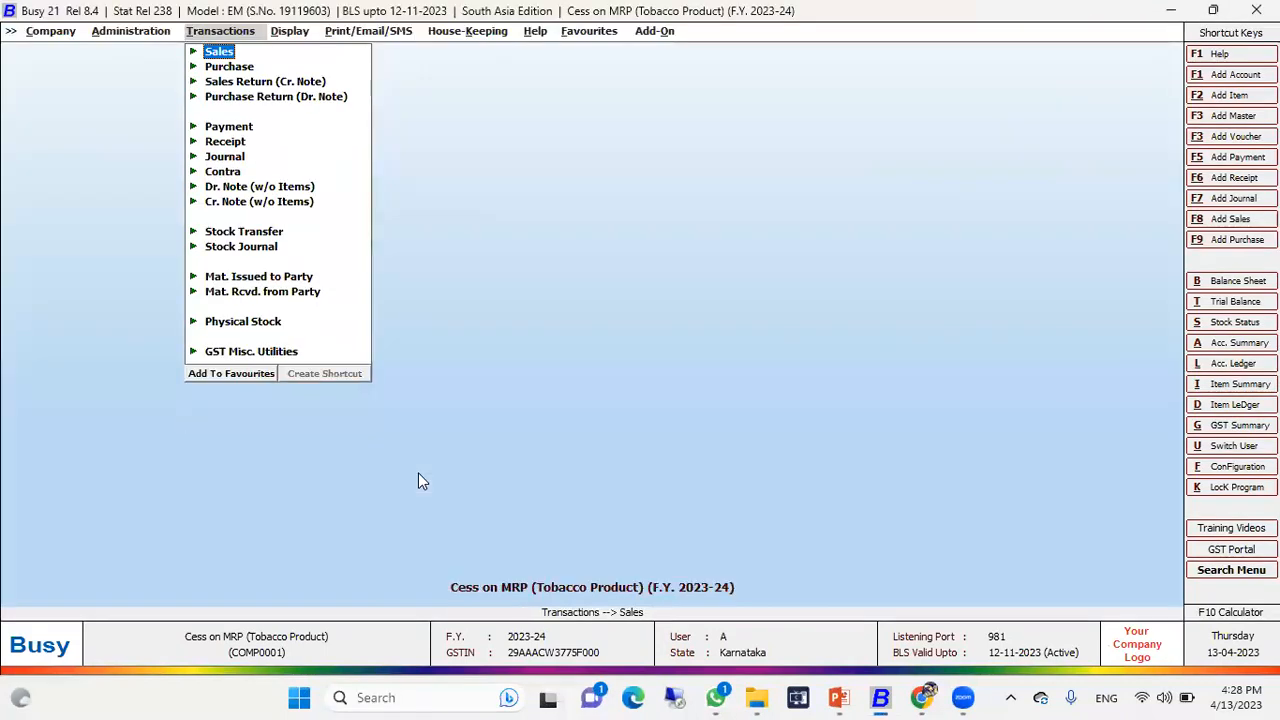
key(Return)
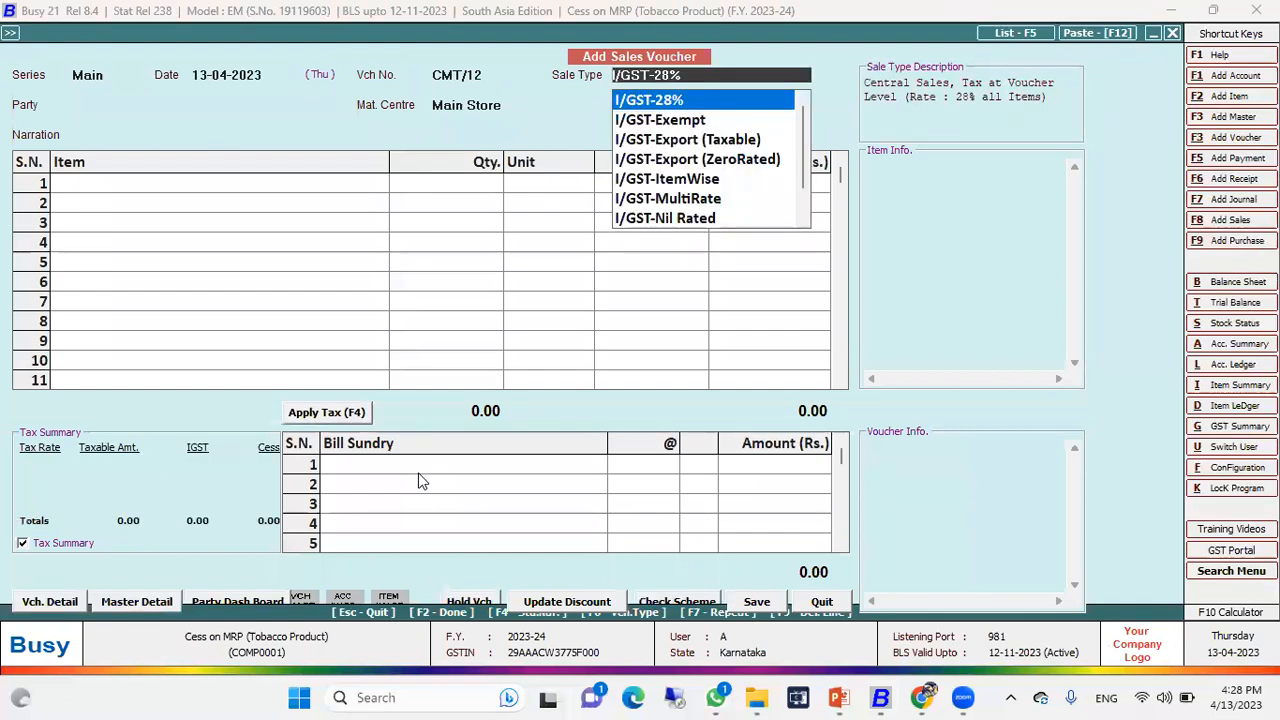
key(Return)
key(Down)
key(Down)
key(Down)
key(Down)
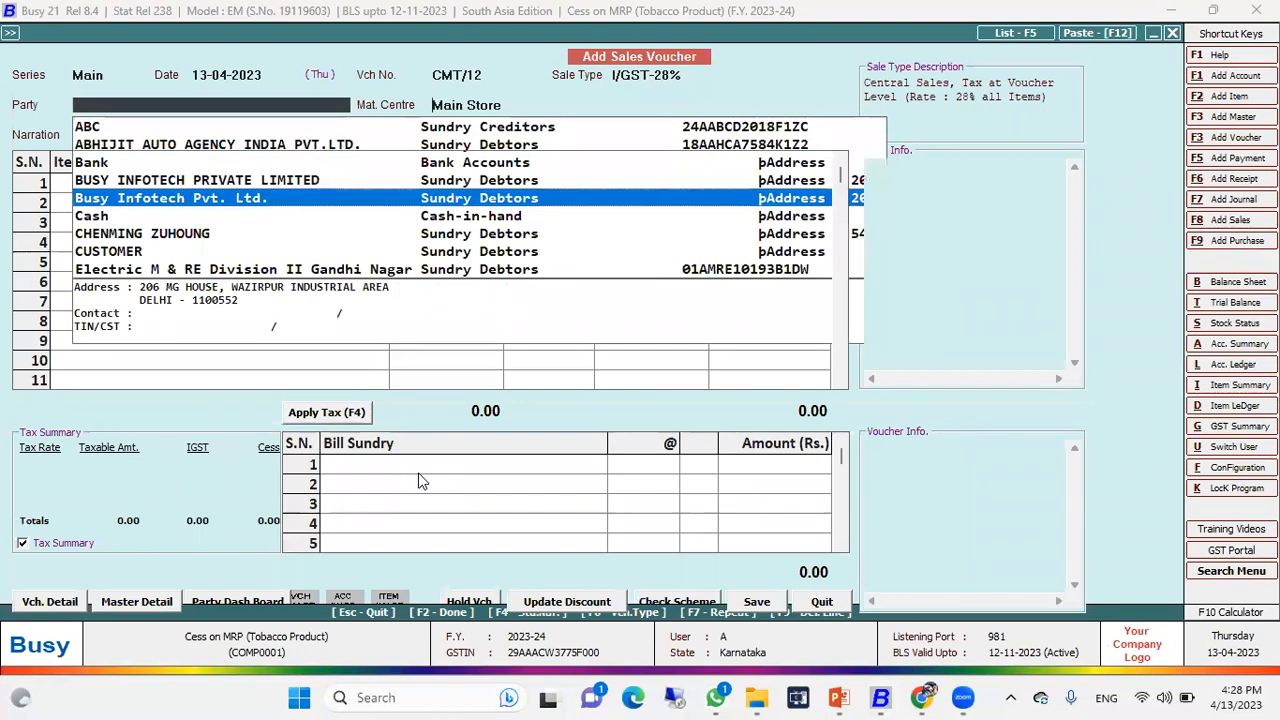
key(Return)
- Accept the party's billing and shipping details with the GST report basis As Per Party Master
key(Return)
key(Return)
key(Return)
key(Return)
key(Return)
key(Return)
key(Return)
key(Return)
key(Return)
key(Return)
key(Return)
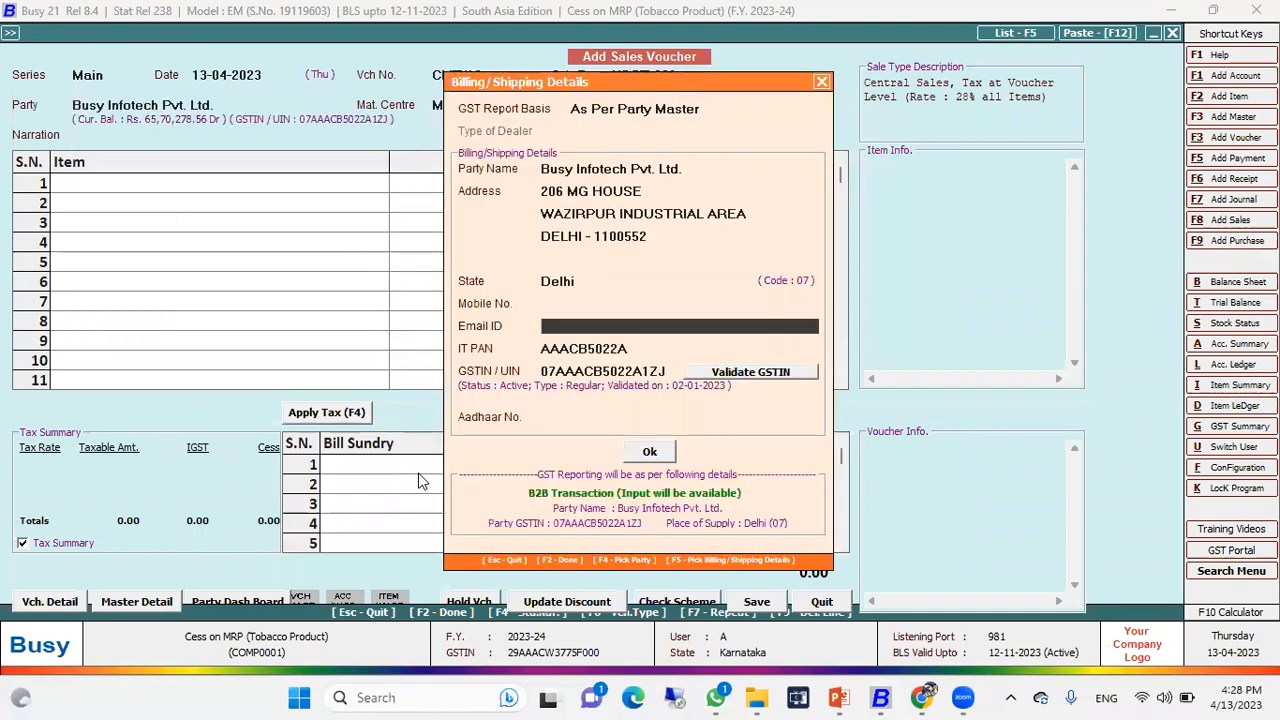
key(Return)
key(Return)
- Add the item Vimal Pan Masala with quantity 1.00 Nos at a price of 8,013.00
key(Down)
key(Down)
key(Down)
key(Down)
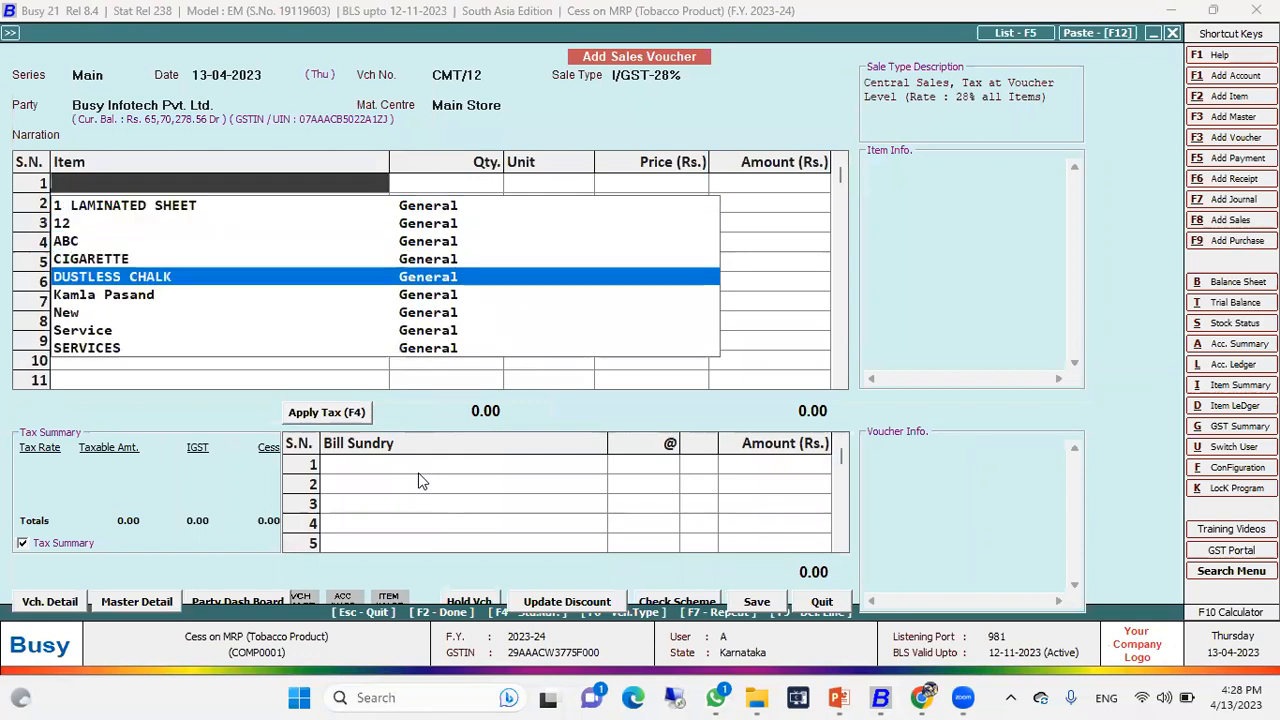
text(vimal)
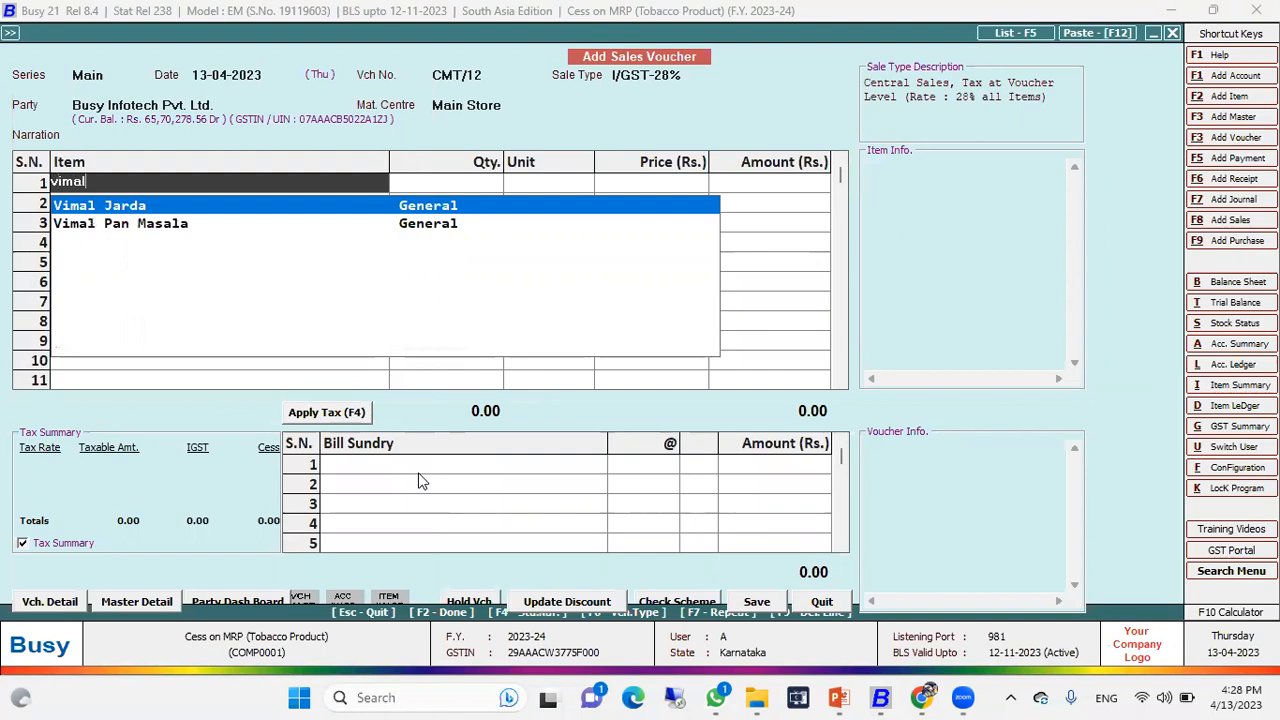
key(Down)
key(Return)
key(Return)
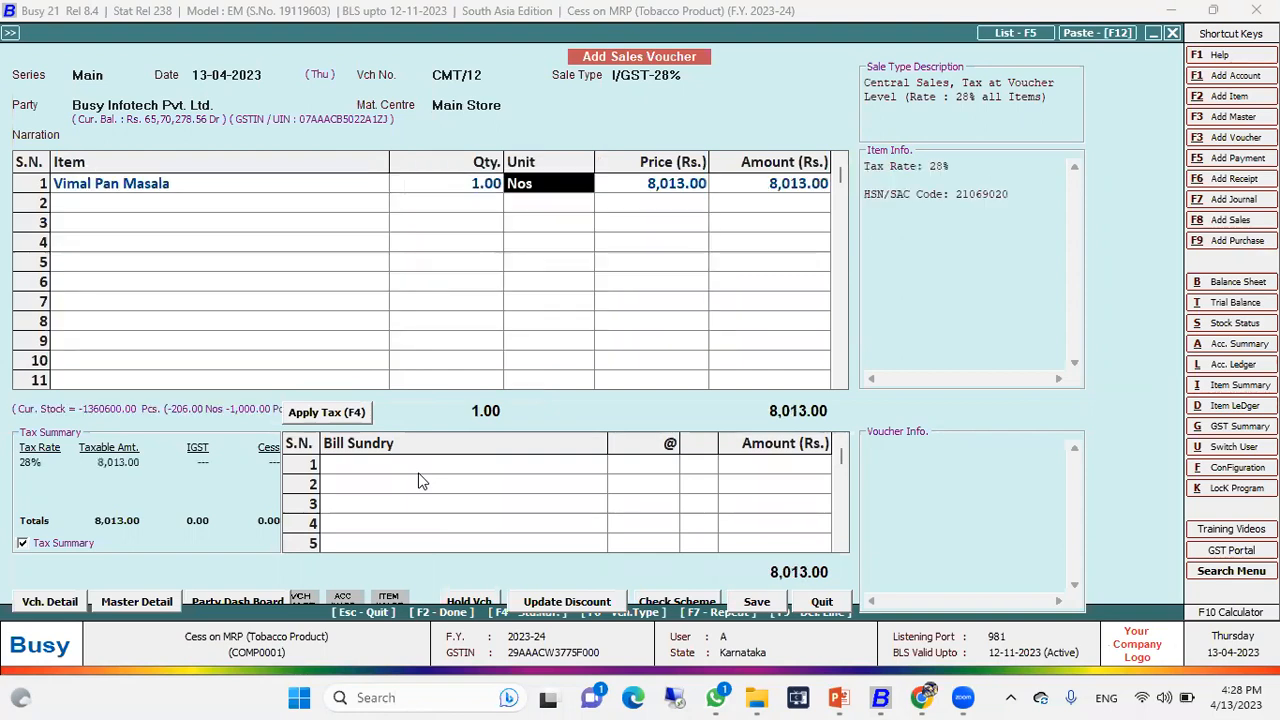
key(Return)
key(Return)
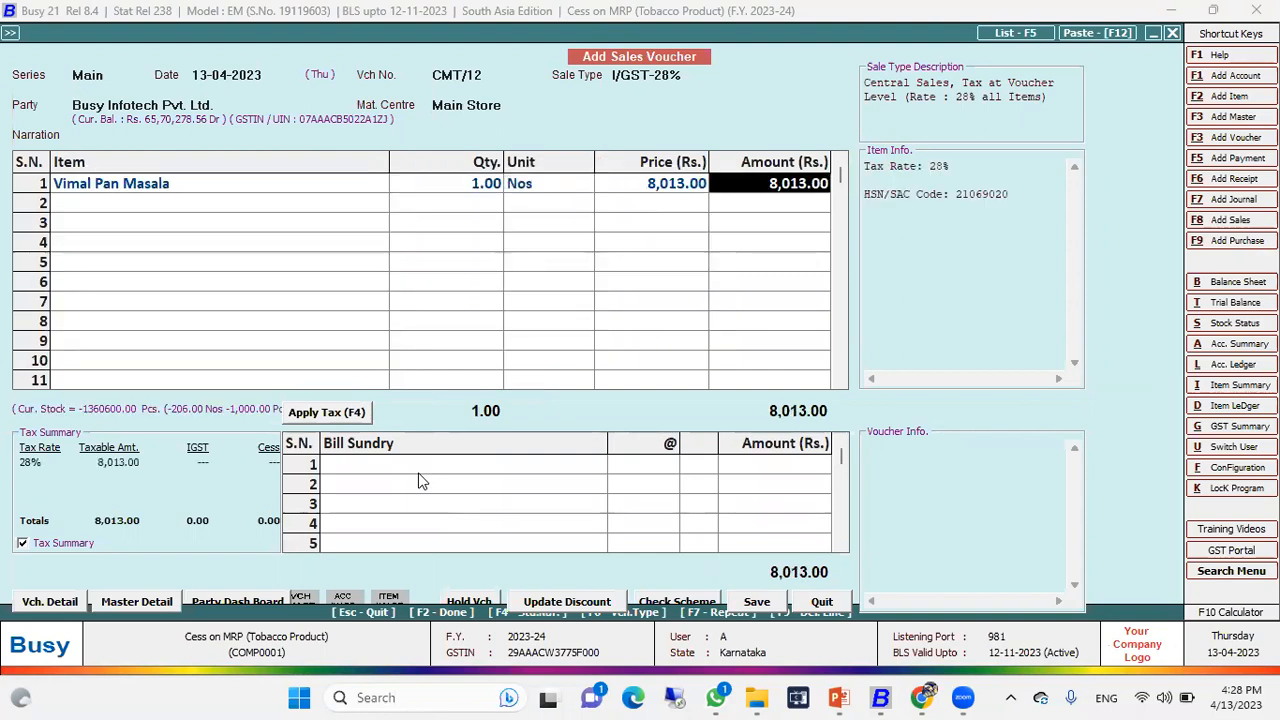
key(Return)
- Apply the tax to the voucher to add IGST and Add. Cess on MRP, and check the cess line
key(F4)
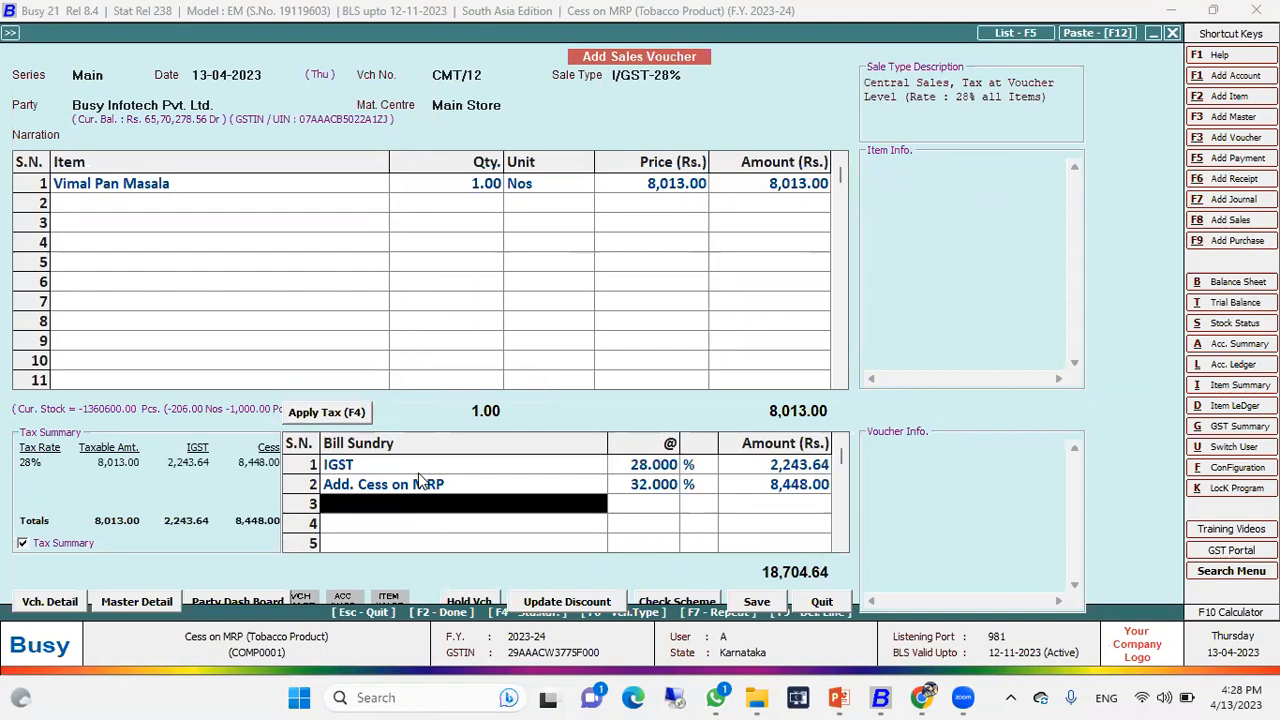
key(Up)
key(Up)
key(Down)
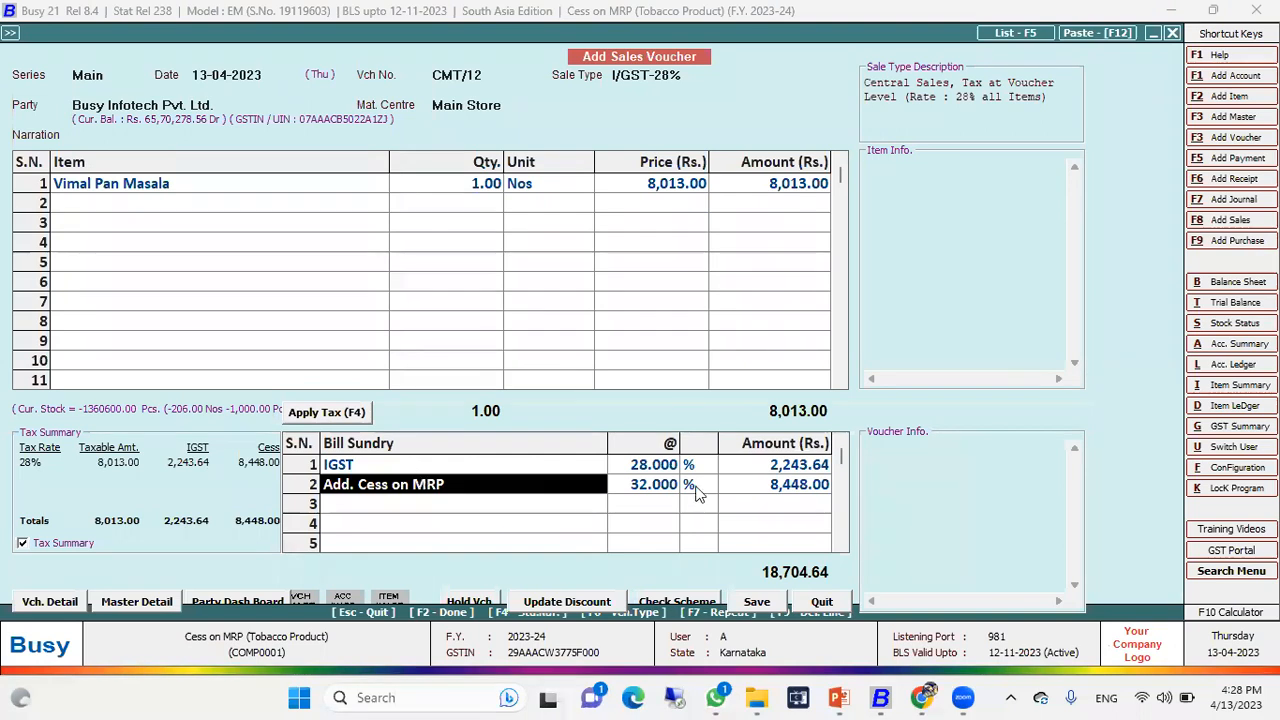
- Save the voucher and fill in the transport details with SELF as transport, the GR/RR number and the vehicle number
click(764, 596)
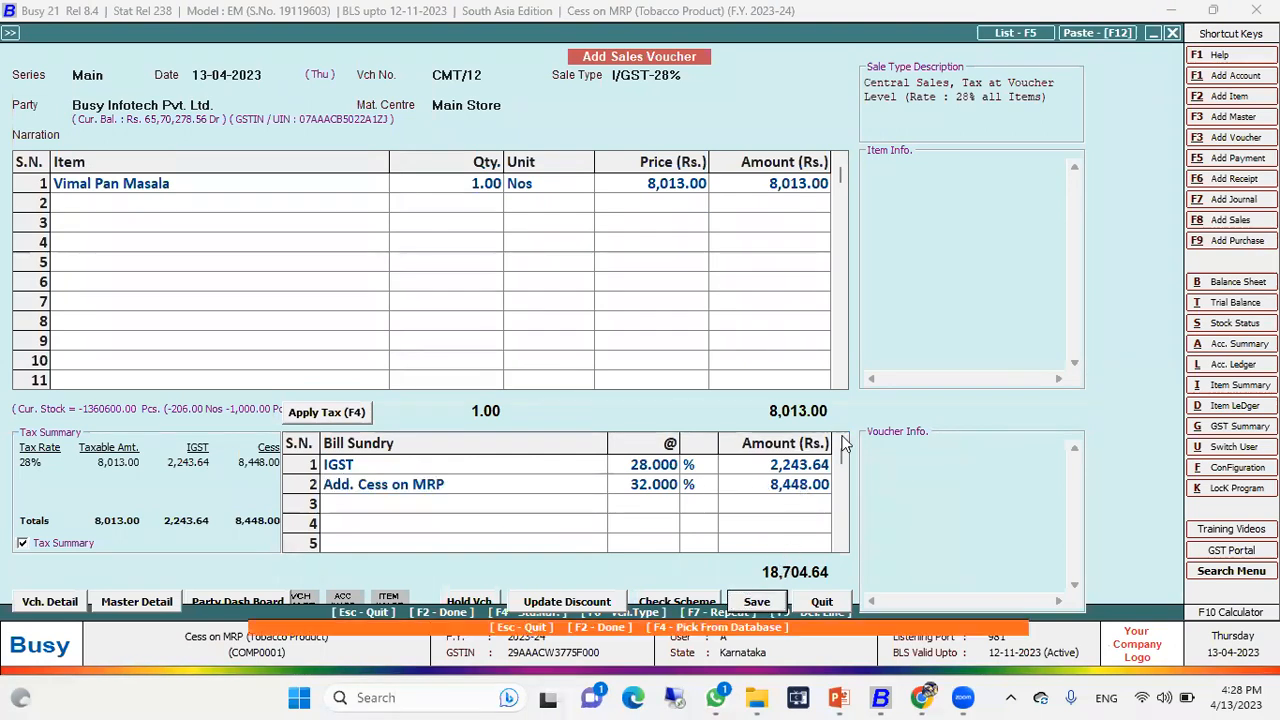
key(Return)
text(1231242)
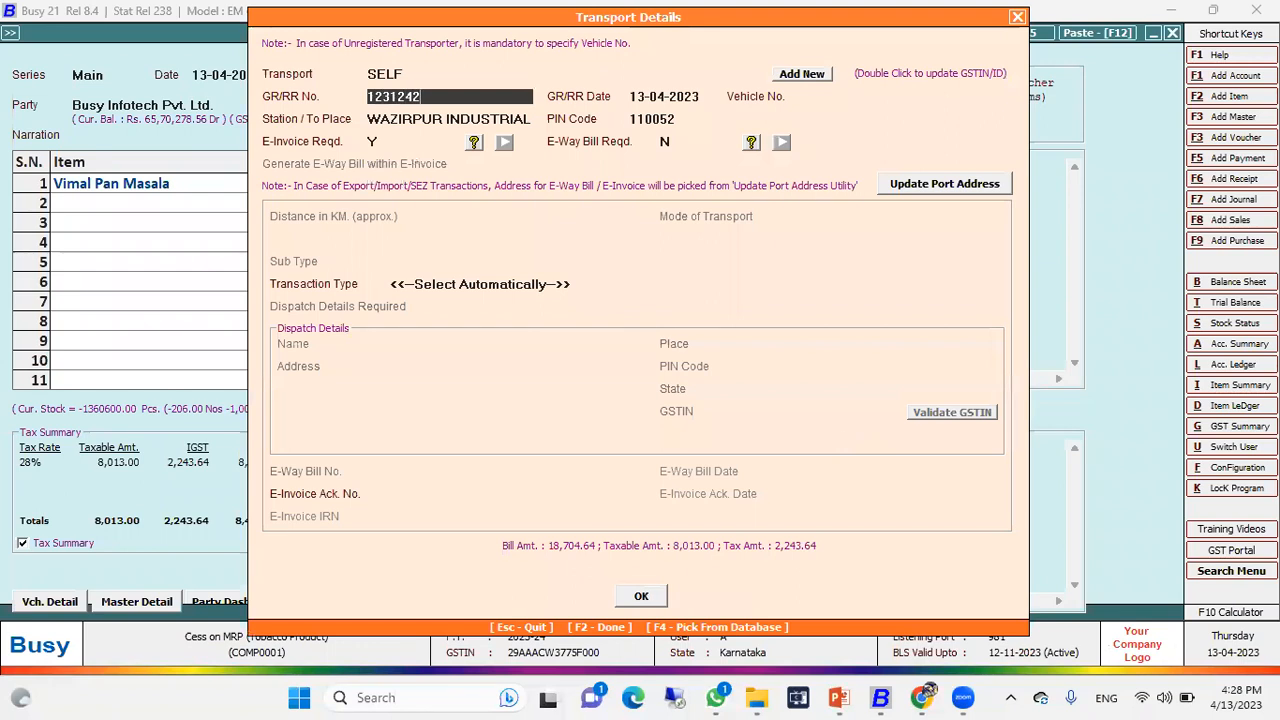
key(Return)
key(Return)
text(KA12KA1234)
key(Return)
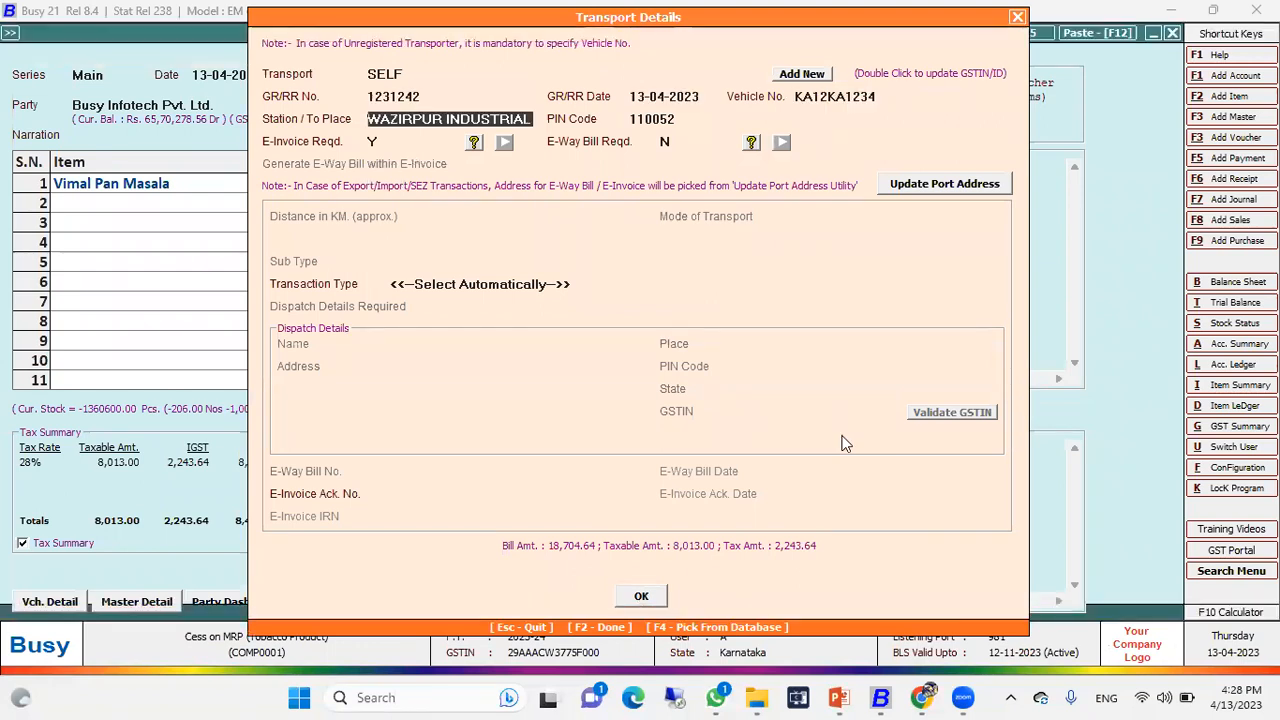
- Set E-Way Bill Reqd. and Generate E-Way Bill within E-Invoice to Y, keeping E-Invoice Reqd. at Y, and accept the transport details
key(Return)
key(Return)
key(Return)
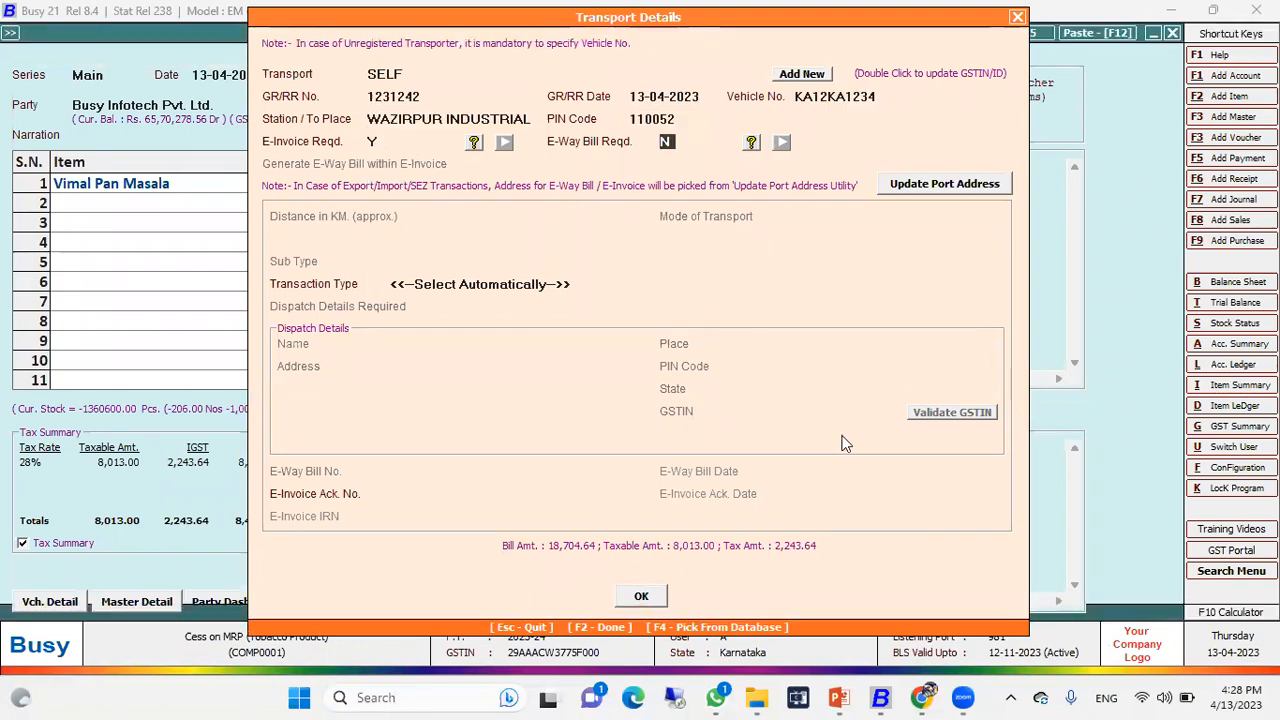
key(Return)
key(y)
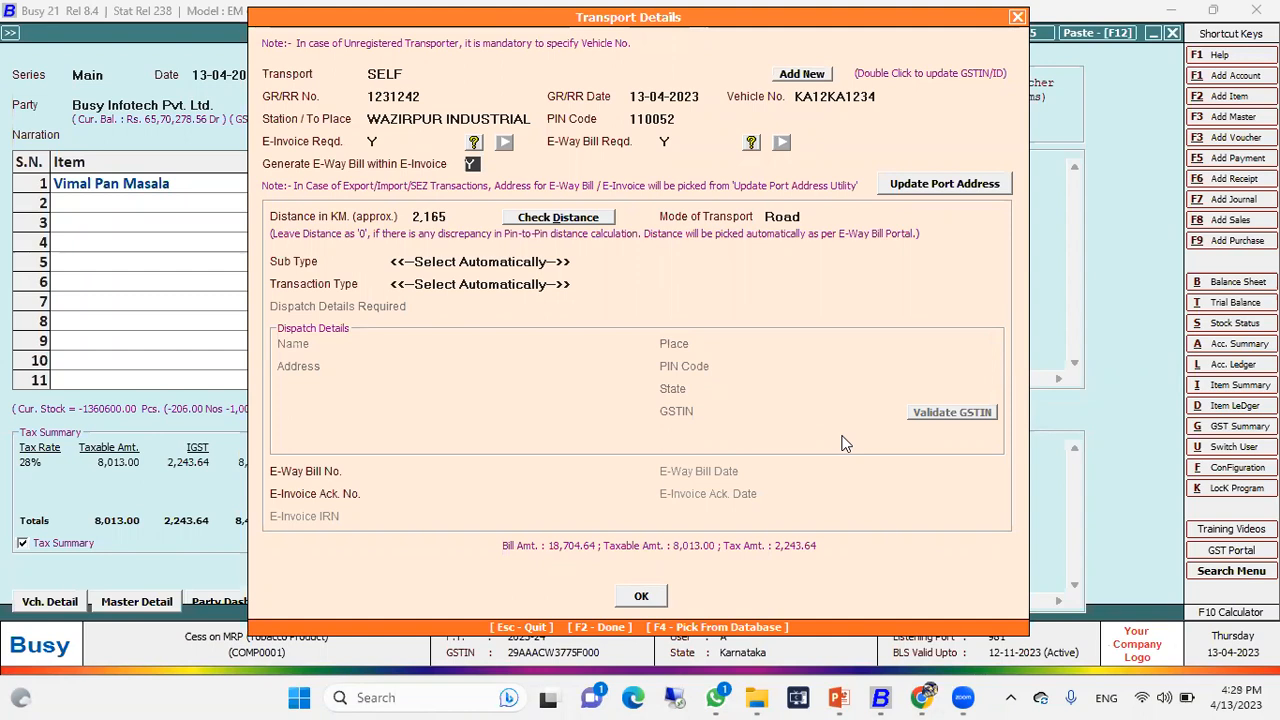
key(Return)
key(F2)
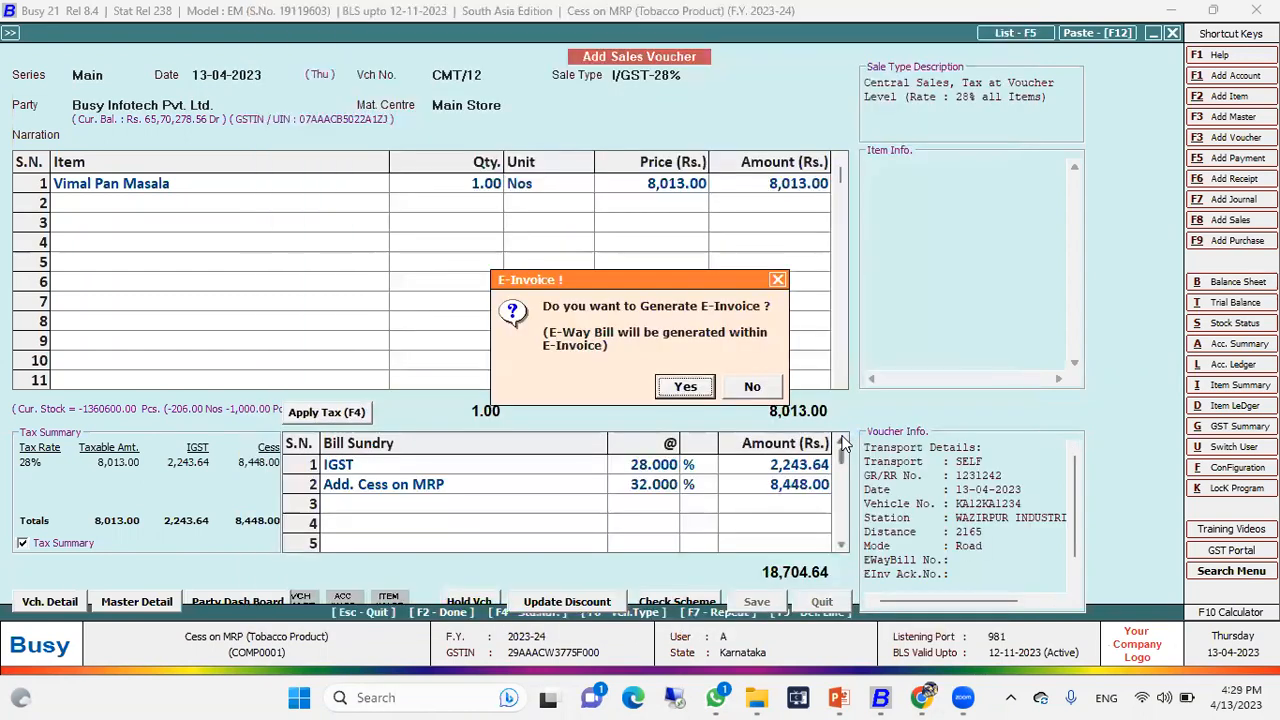
- Start automatic e-invoice generation with the e-way bill included, accepting the default IRN generation settings
key(Return)
key(Return)
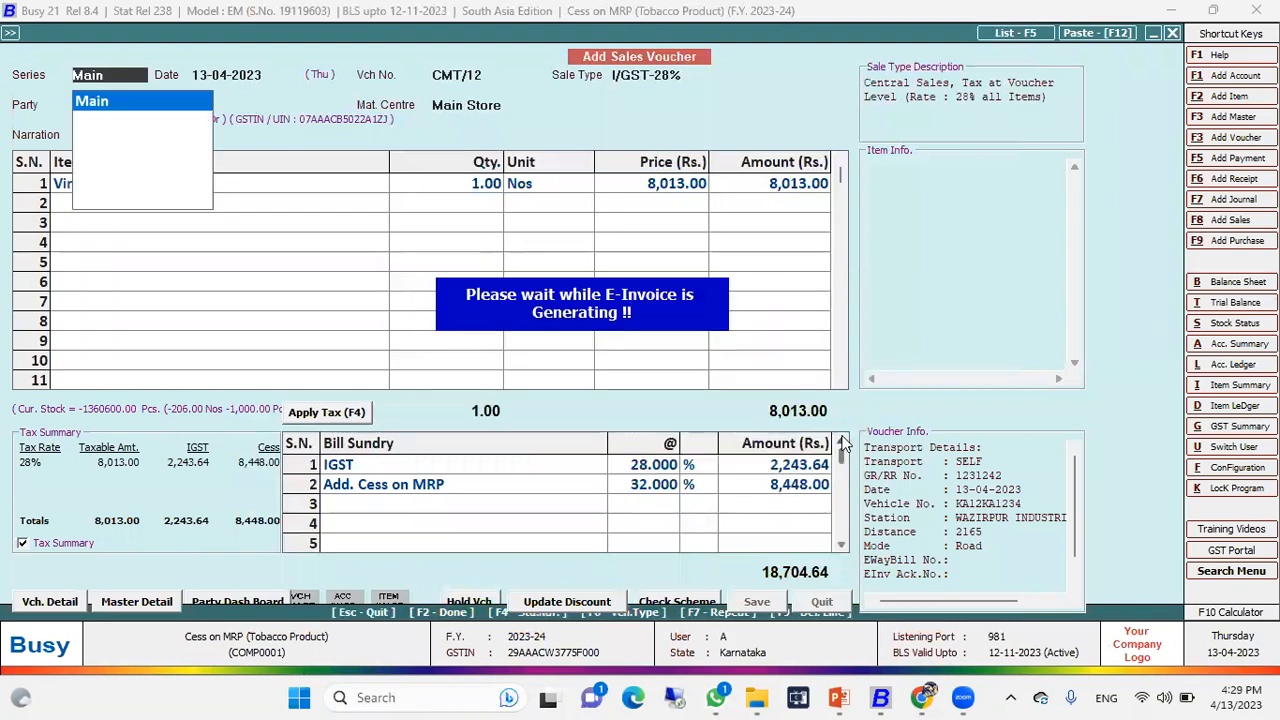
key(Return)
key(Return)
key(Return)
key(Return)
key(Return)
key(Return)
key(Return)
key(Return)
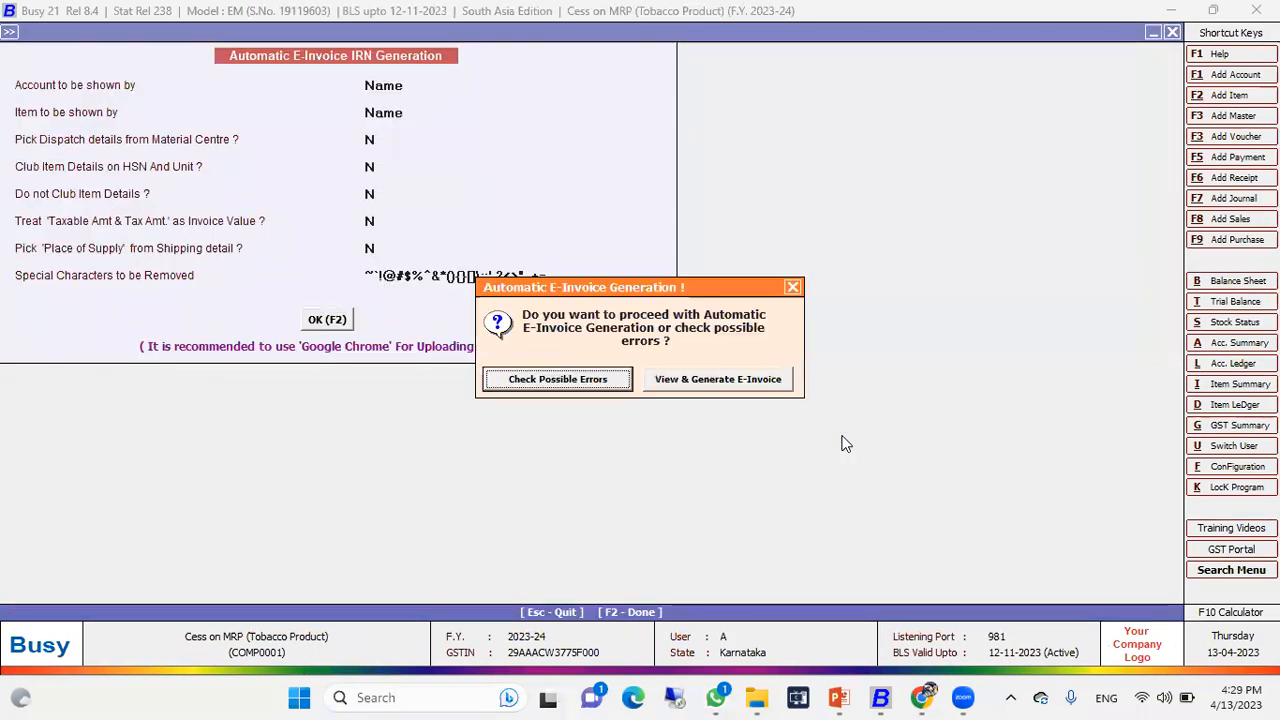
- Generate the e-invoice together with its e-way bill and print the e-invoice as a PDF
key(Return)
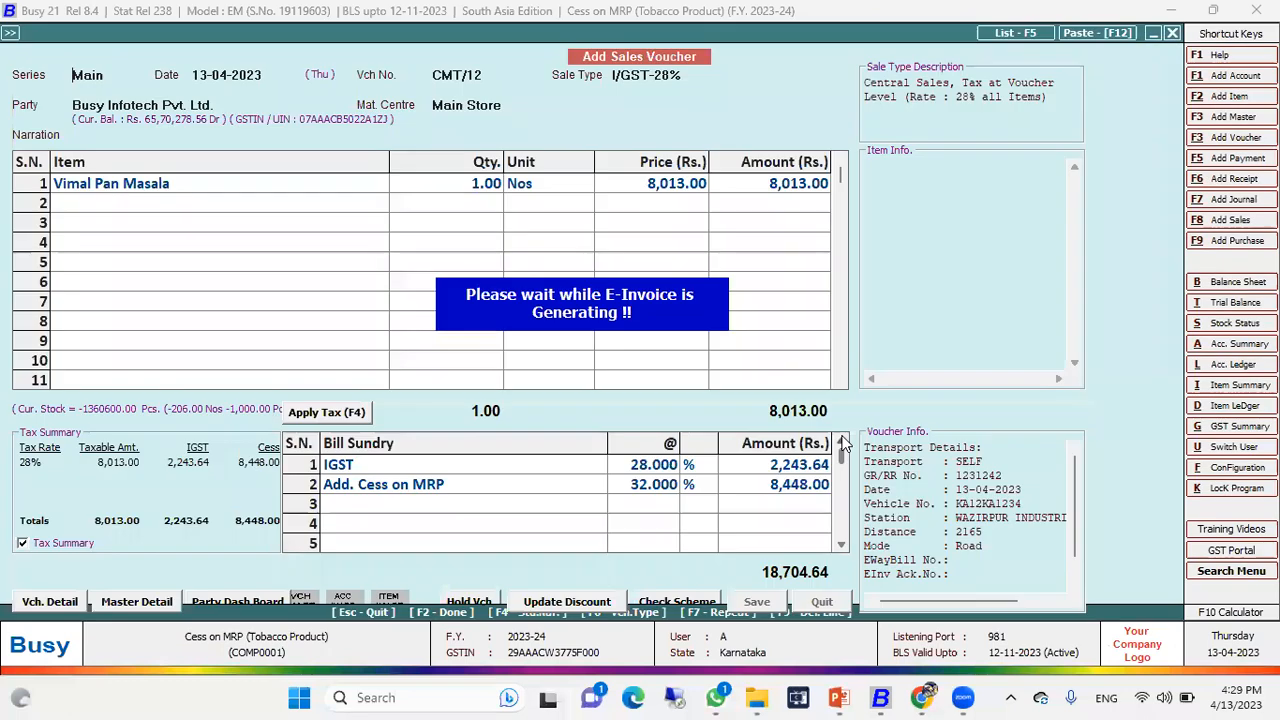
key(Return)
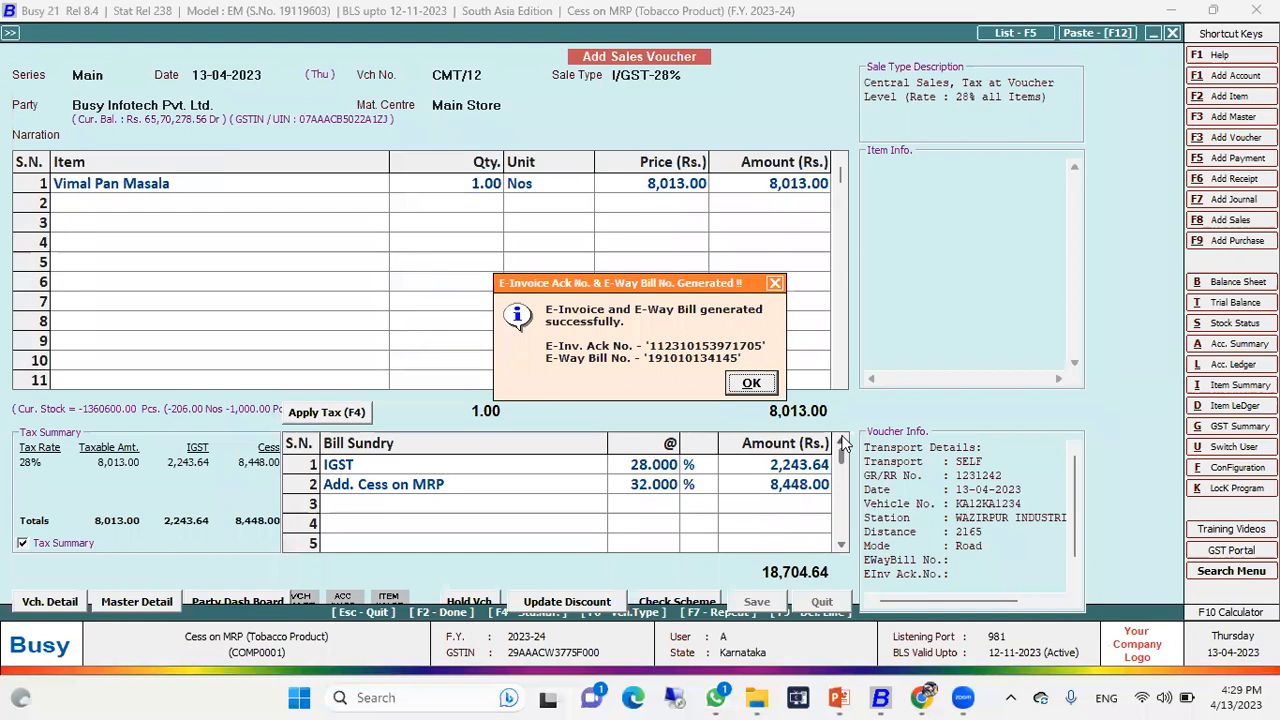
key(Return)
key(Return)
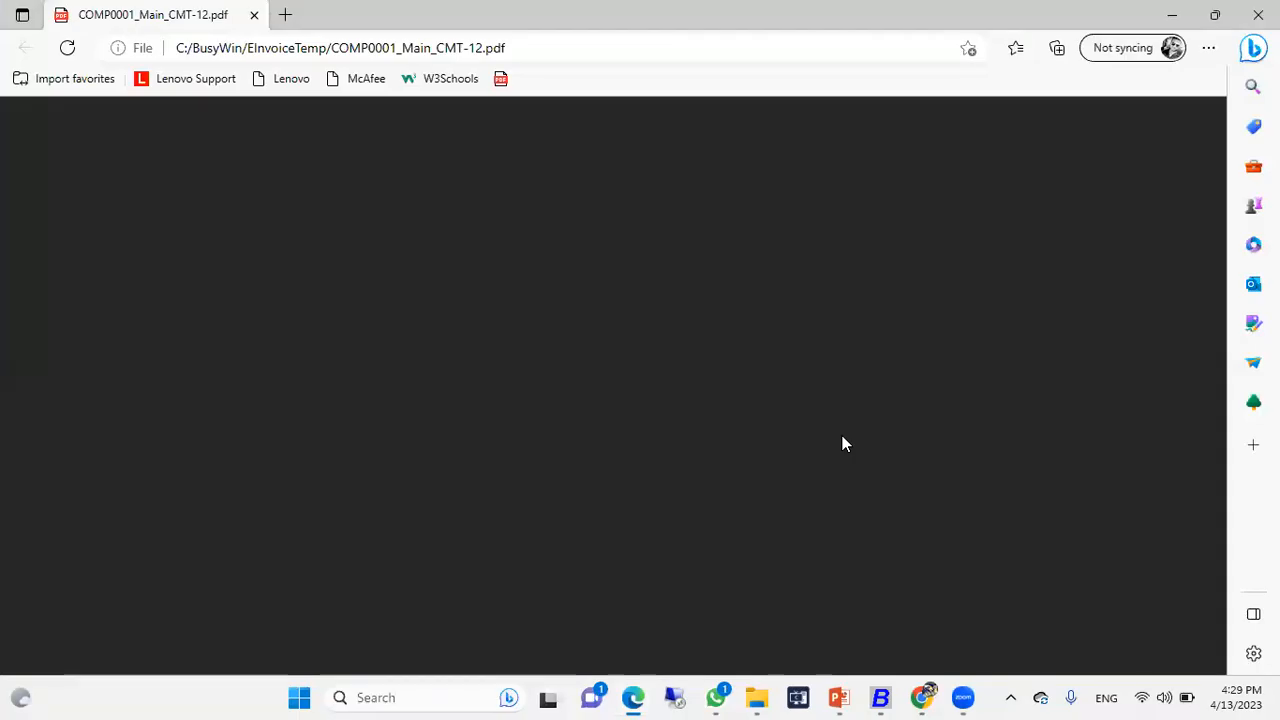
- Examine the generated e-invoice PDF, checking the non-ad valorem cess, taxable amount, tax totals and e-way bill details
scroll(920, 429, down, 6)
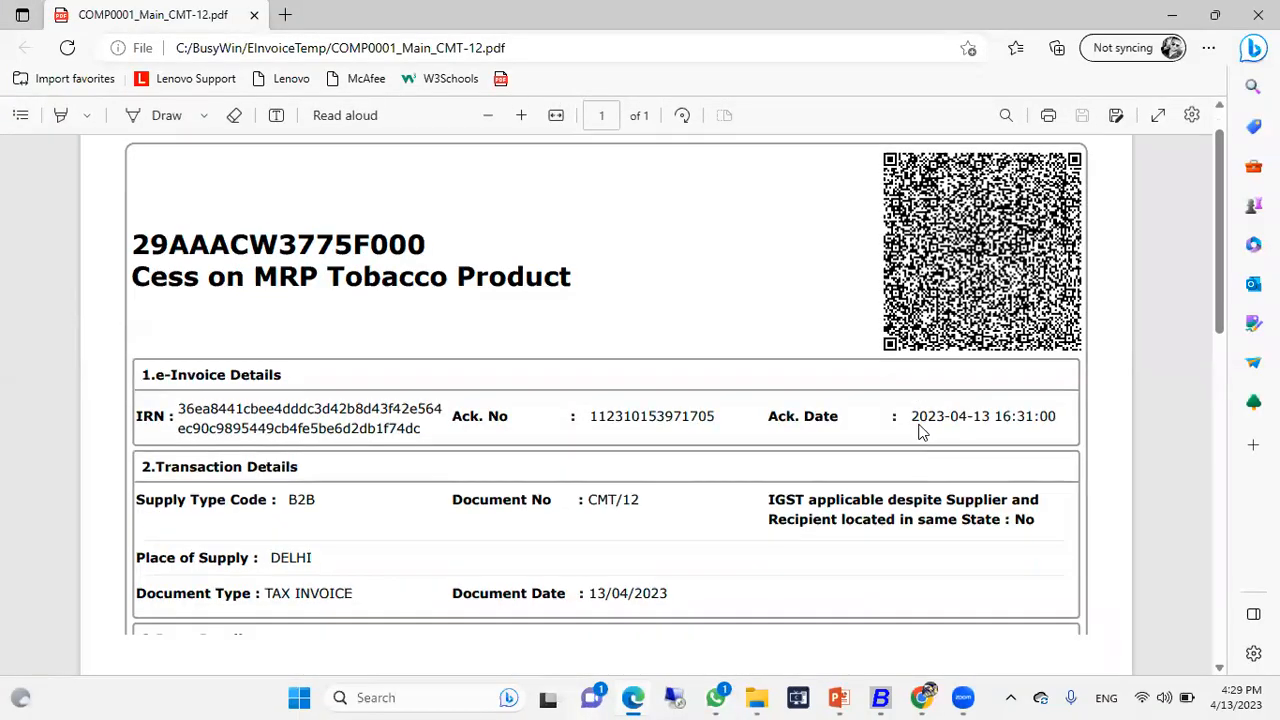
scroll(924, 425, down, 2)
scroll(922, 424, up, 2)
drag(851, 413, 885, 412)
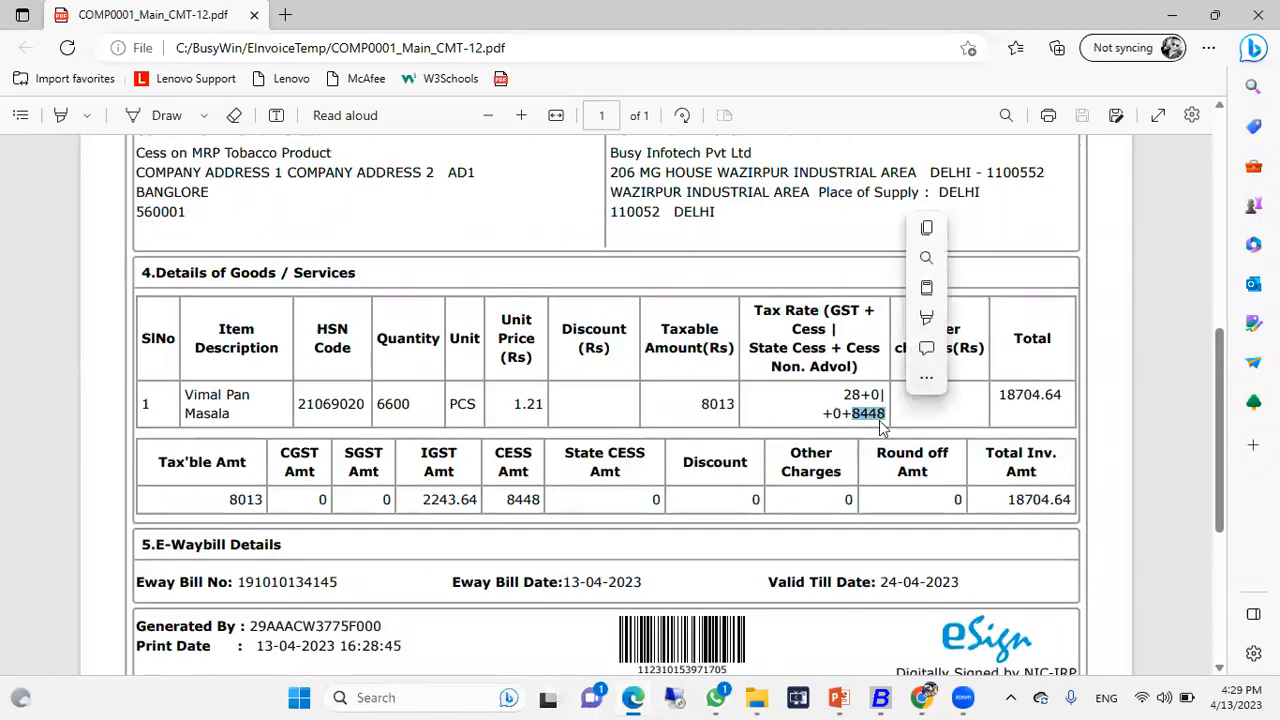
click(902, 424)
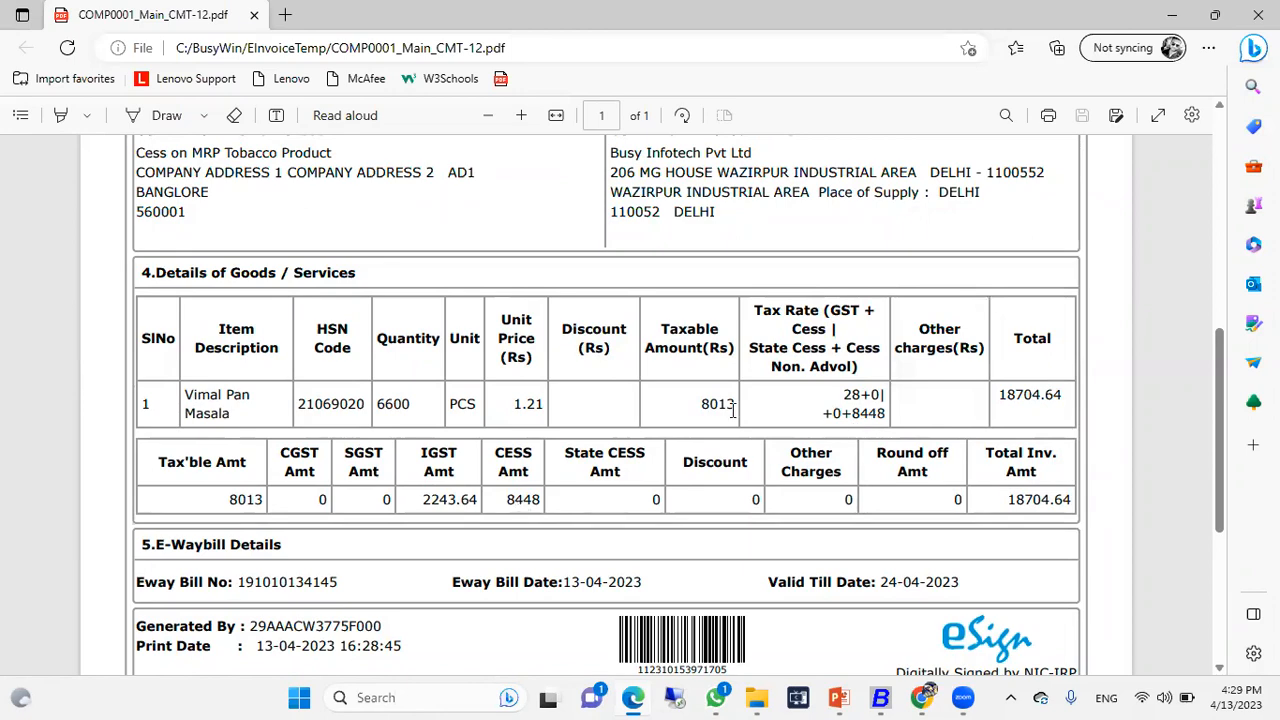
scroll(733, 410, up, 5)
scroll(611, 440, down, 3)
scroll(752, 381, down, 3)
scroll(966, 270, up, 6)
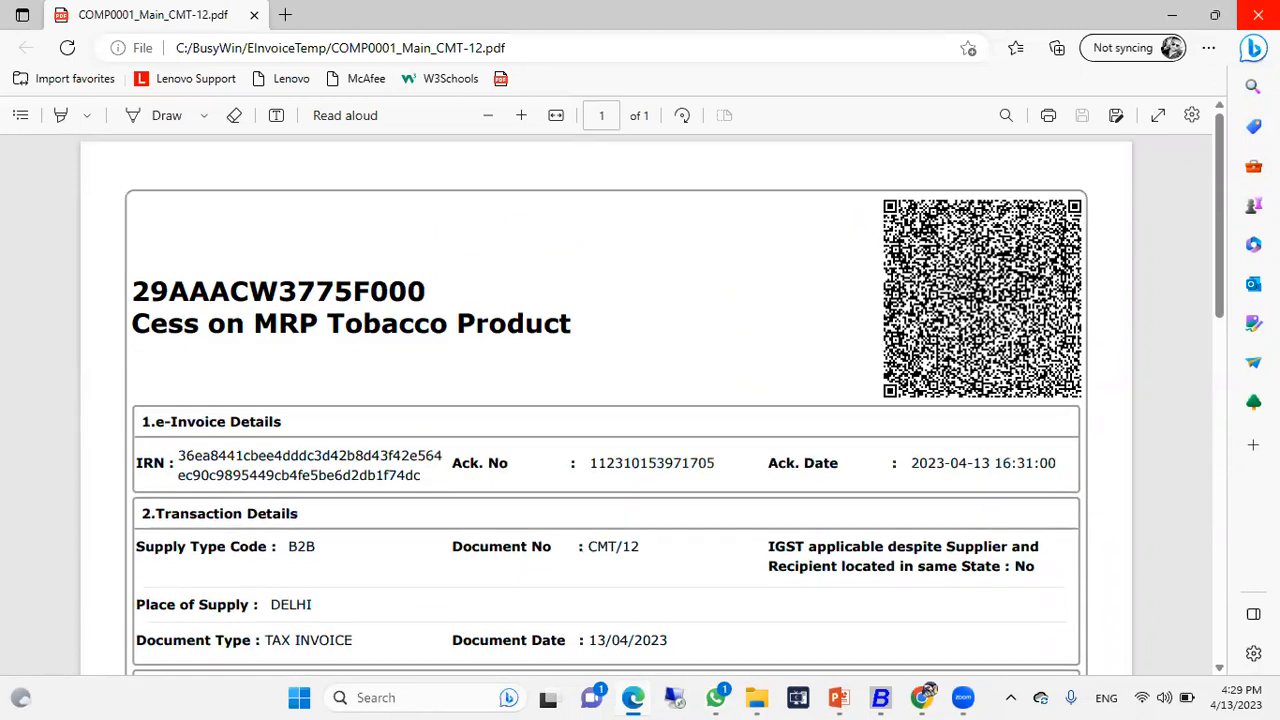
scroll(1042, 207, down, 2)
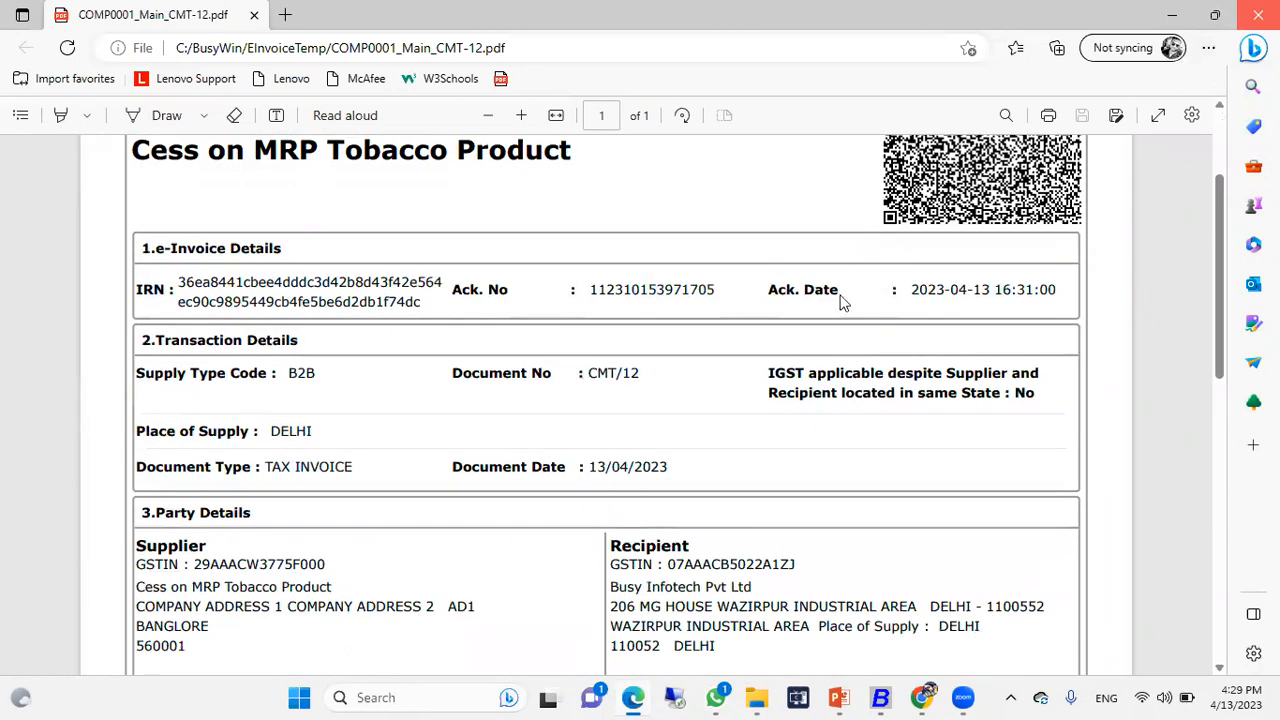
- Close the e-invoice PDF, return to Busy and start a new sales voucher in the Main series
key(alt+F4)
key(Escape)
key(Escape)
key(Escape)
key(Return)
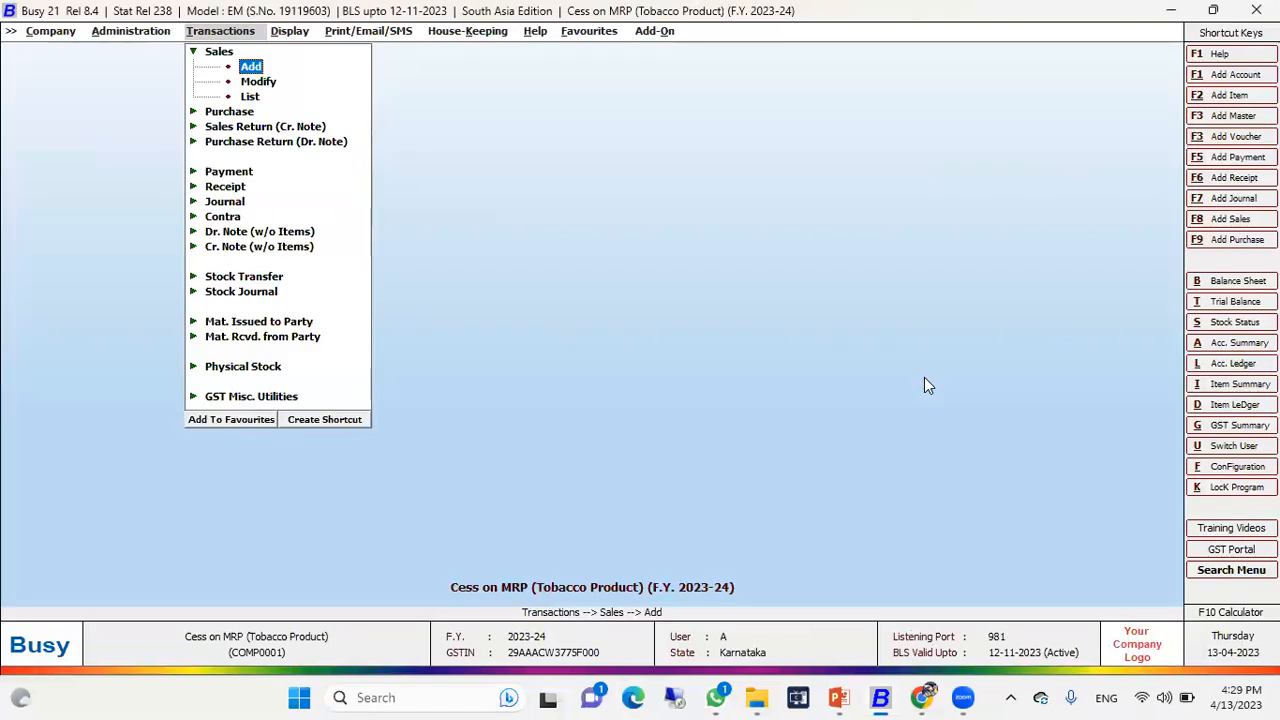
key(Return)
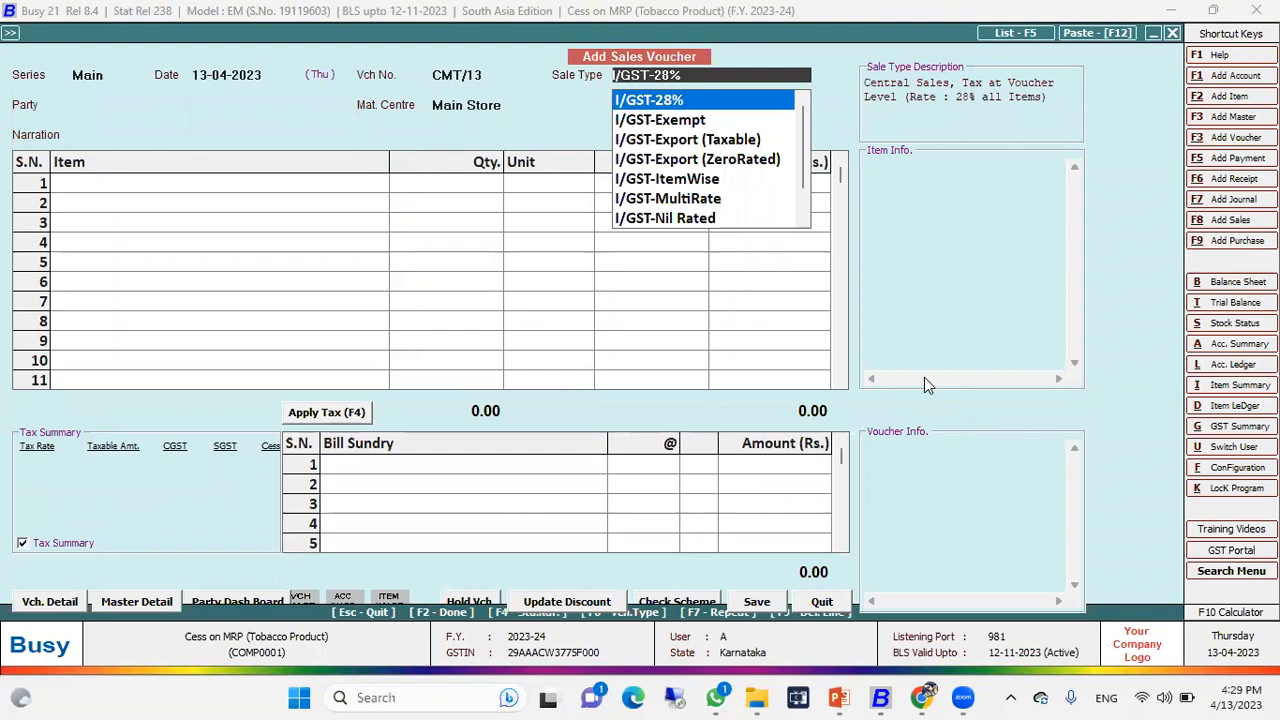
- Set the voucher's sale type to the interstate Central Multi Rate option
text(mu)
key(Down)
key(Down)
key(Up)
key(Up)
key(Return)
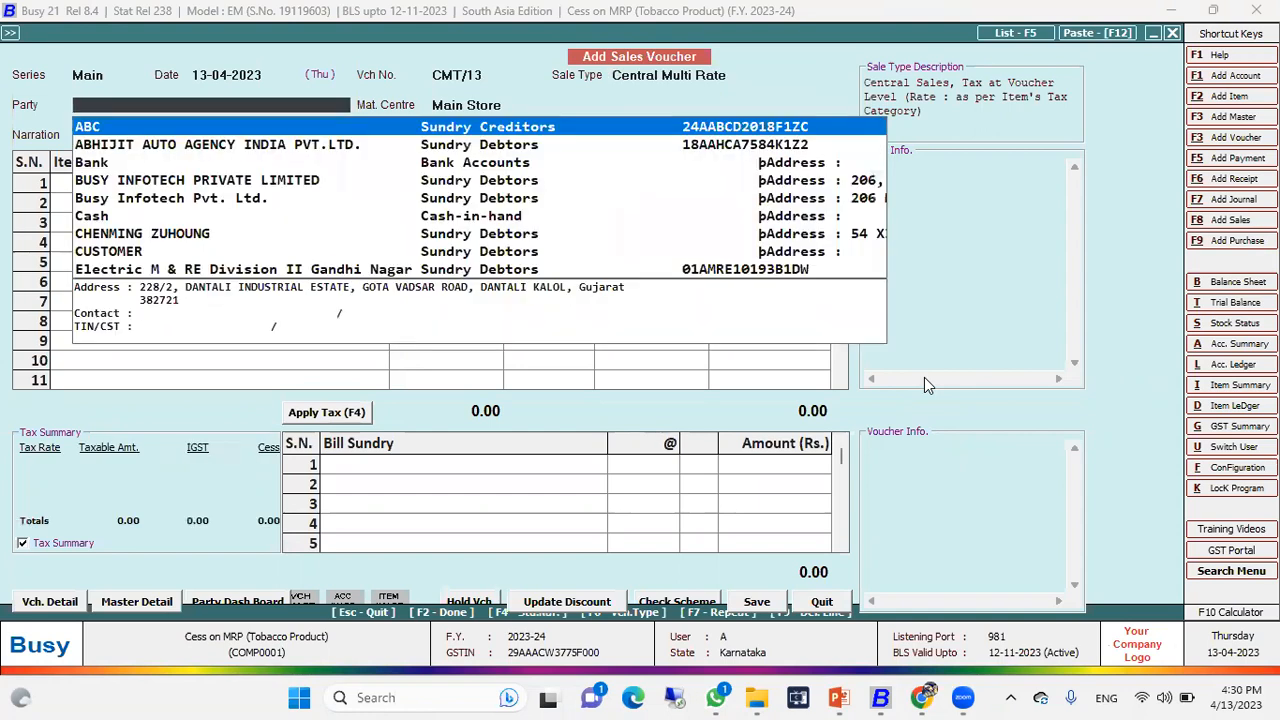
- Select Busy Infotech Pvt. Ltd. as the party and accept its billing details with GST reporting As Per Party Master
key(Down)
key(Down)
key(Down)
key(Down)
key(Return)
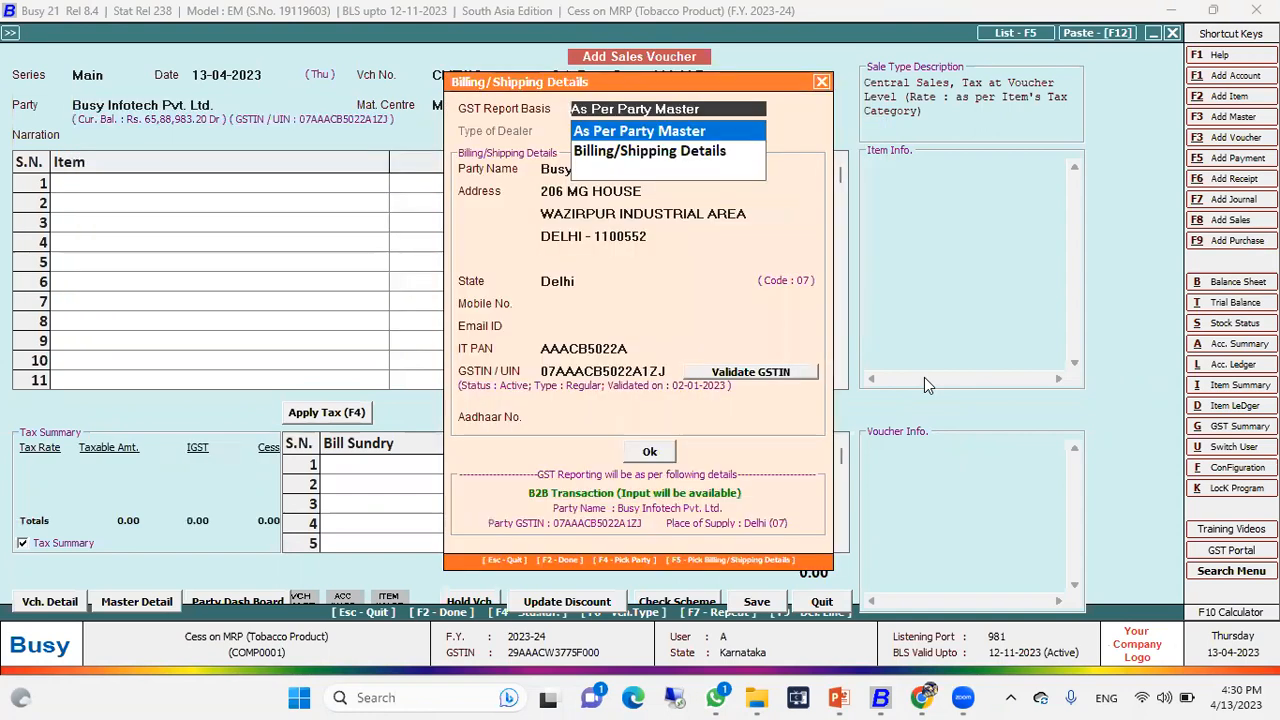
key(Return)
key(Return)
key(Return)
key(Return)
key(Return)
key(Return)
key(Return)
key(Return)
key(Return)
key(Return)
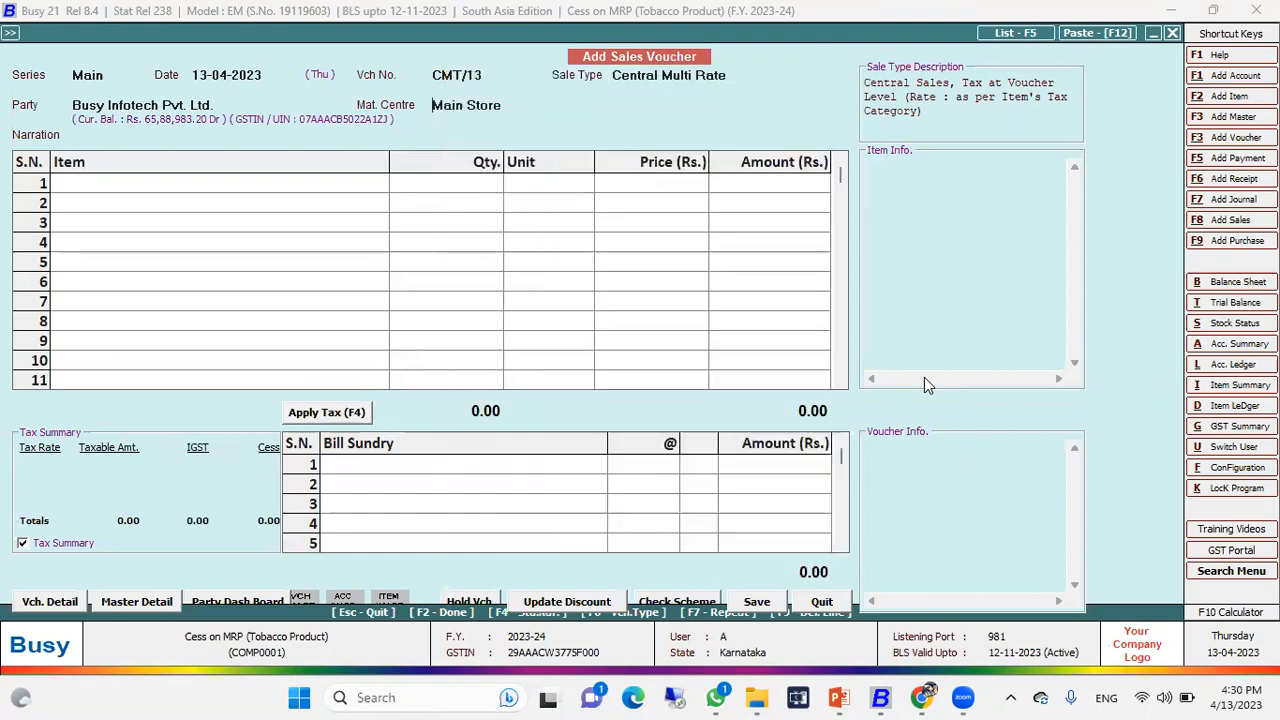
- Enter Kamla Pasand as the first item and check the tax category in its item master
text(kma)
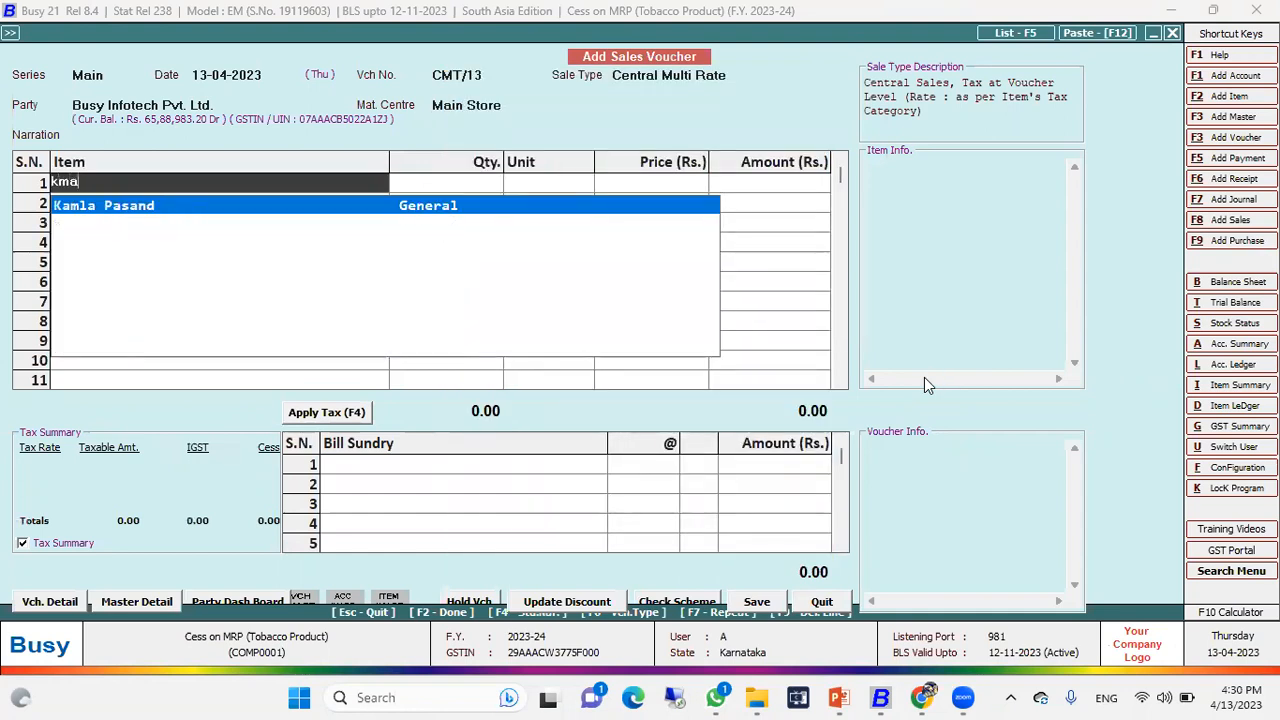
key(Return)
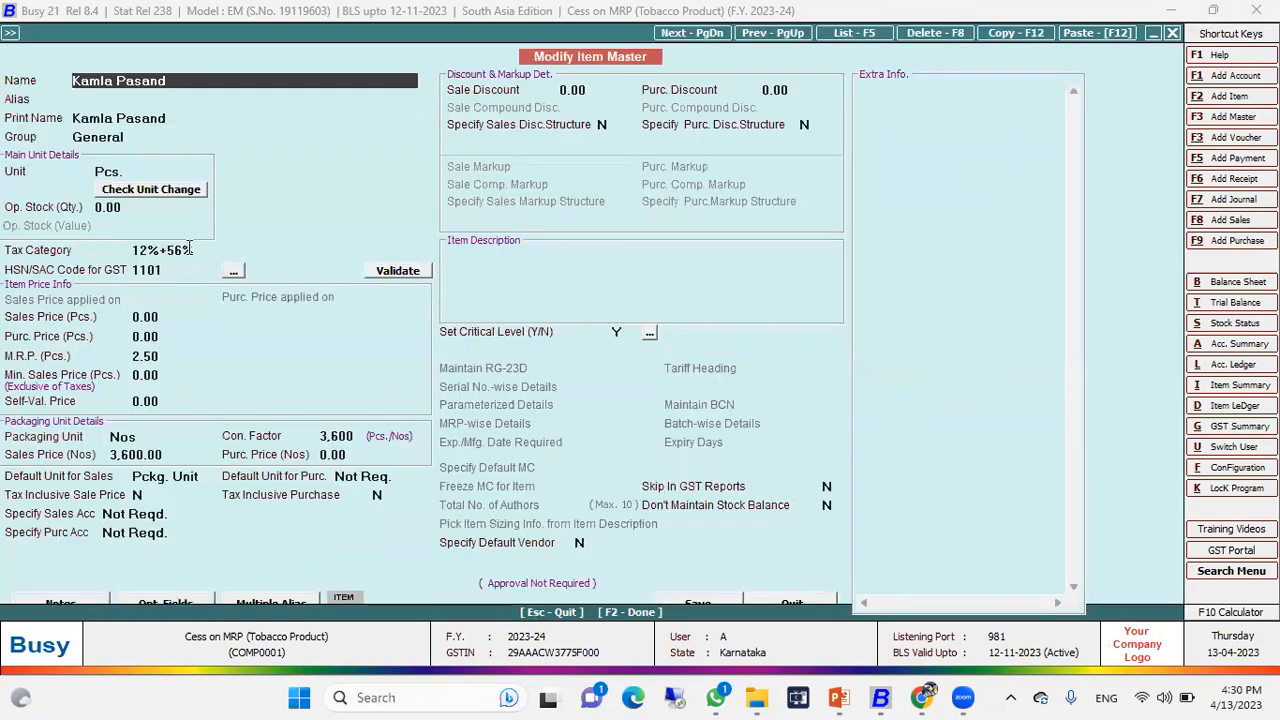
click(188, 249)
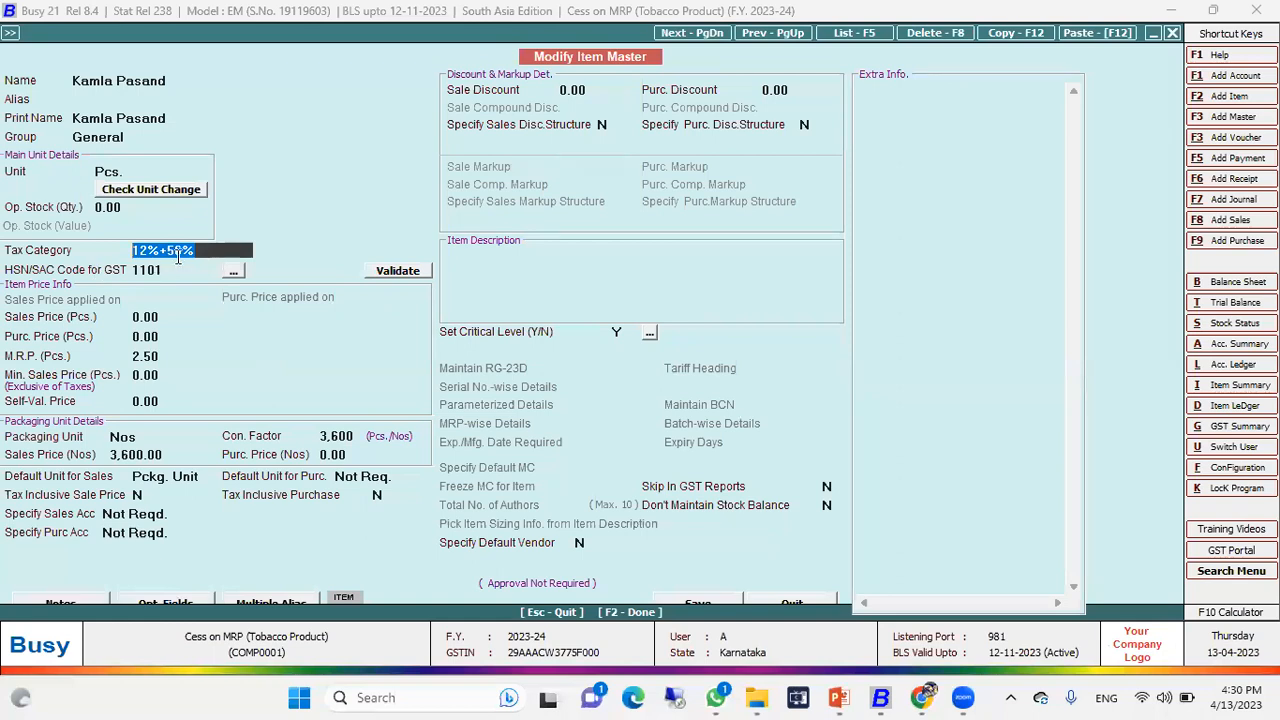
key(Escape)
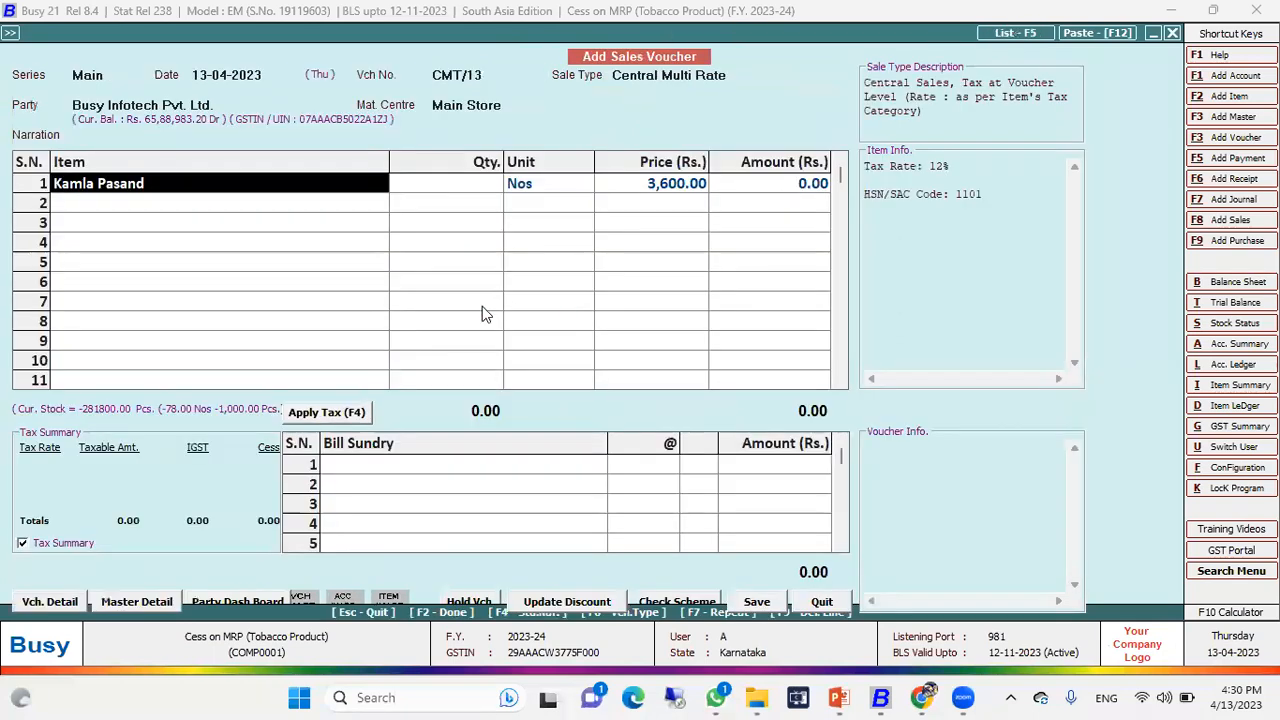
- Set the Kamla Pasand quantity to 1 Nos and accept its default price and amount
key(Return)
text(1)
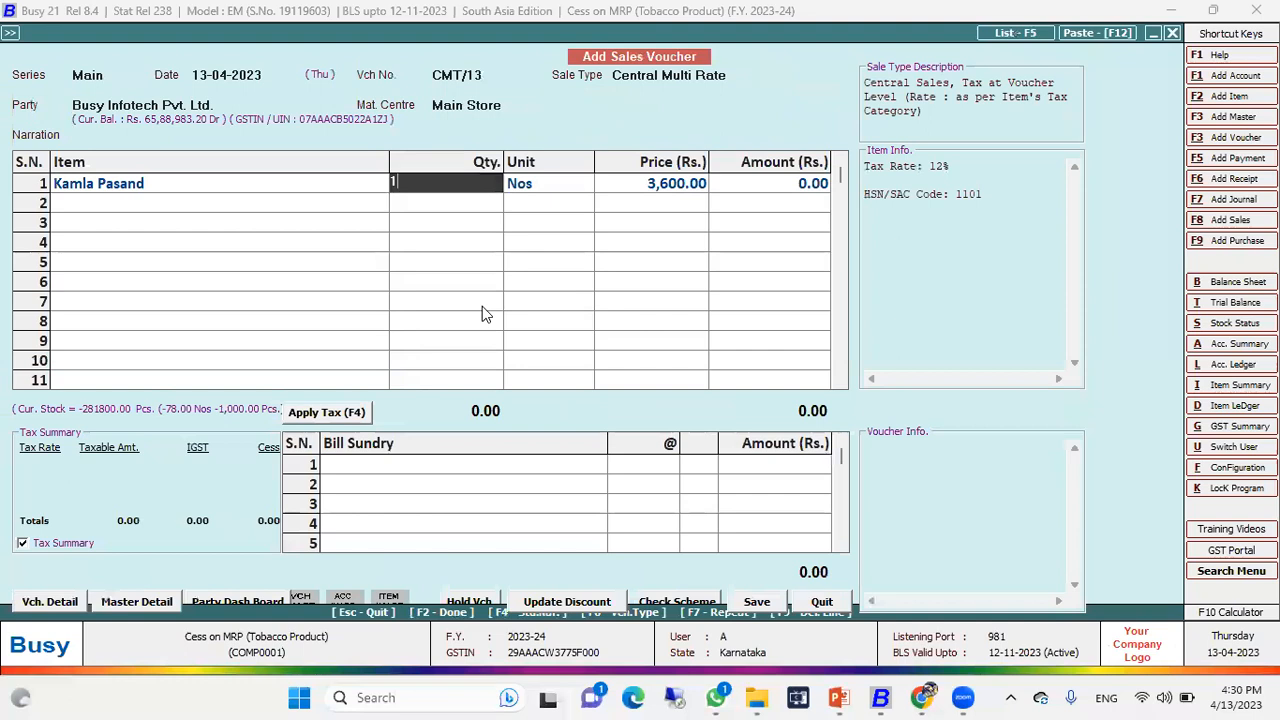
key(Return)
key(Return)
key(Return)
key(Return)
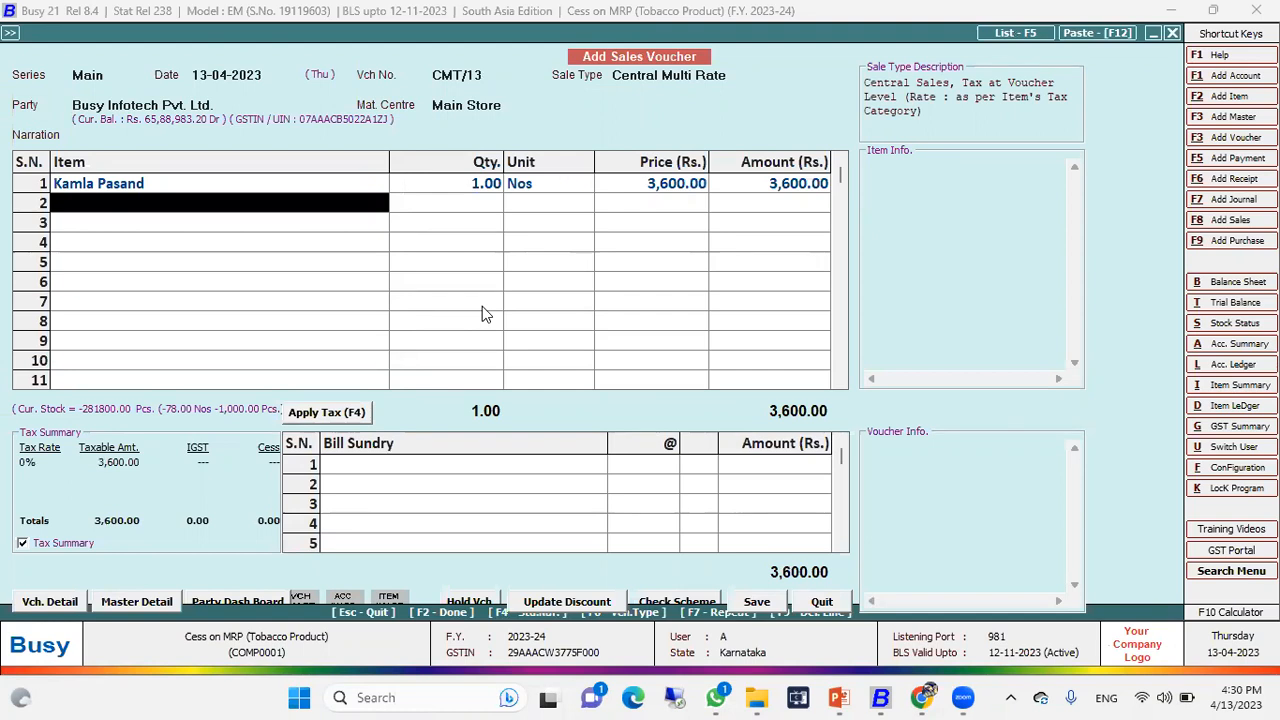
- Add Vimal Pan Masala as the second item with a quantity of 1 Nos
text(vima)
key(Down)
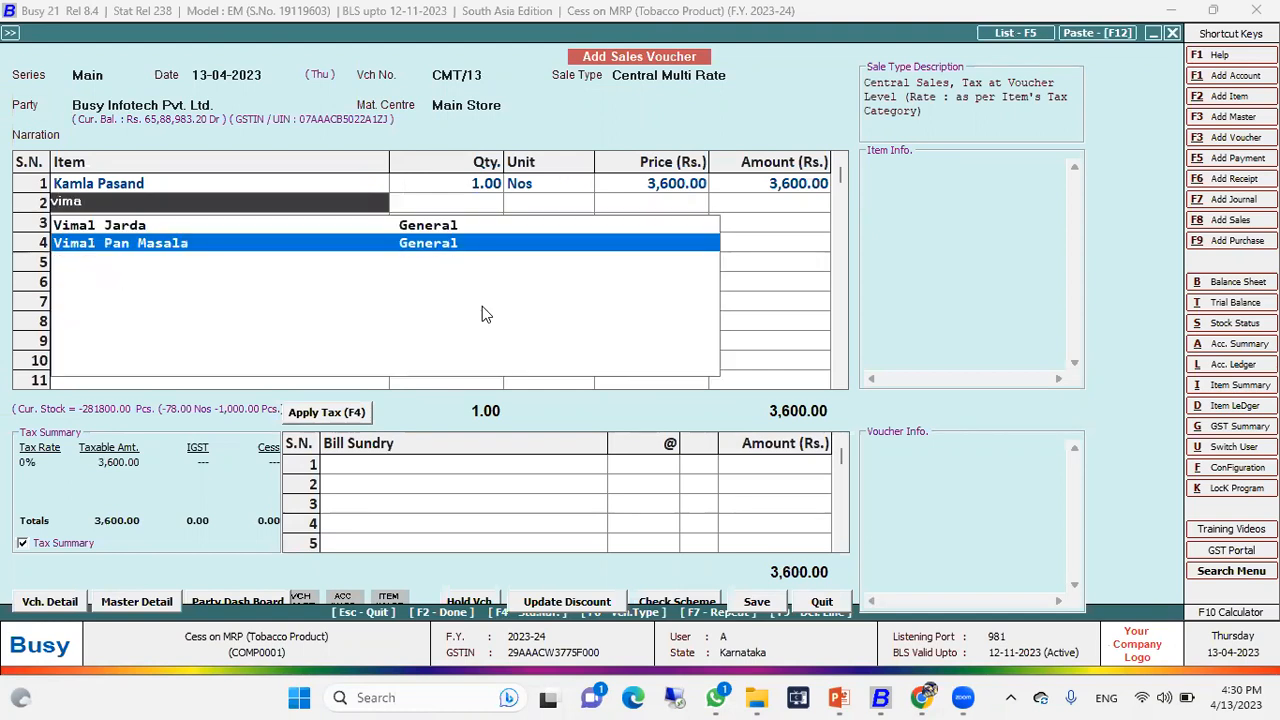
key(Return)
text(1)
key(Return)
- Check the tax category in Vimal Pan Masala's item master, returning to the voucher's item rows
key(Left)
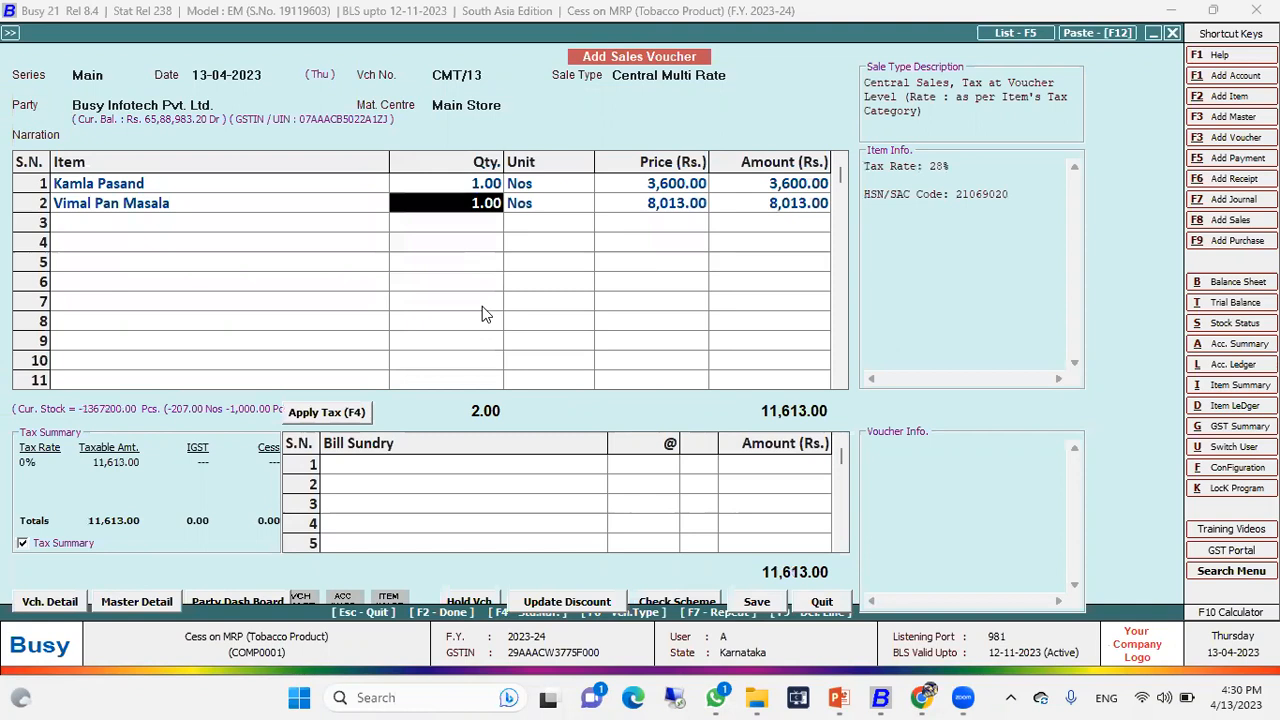
key(Left)
key(alt+m)
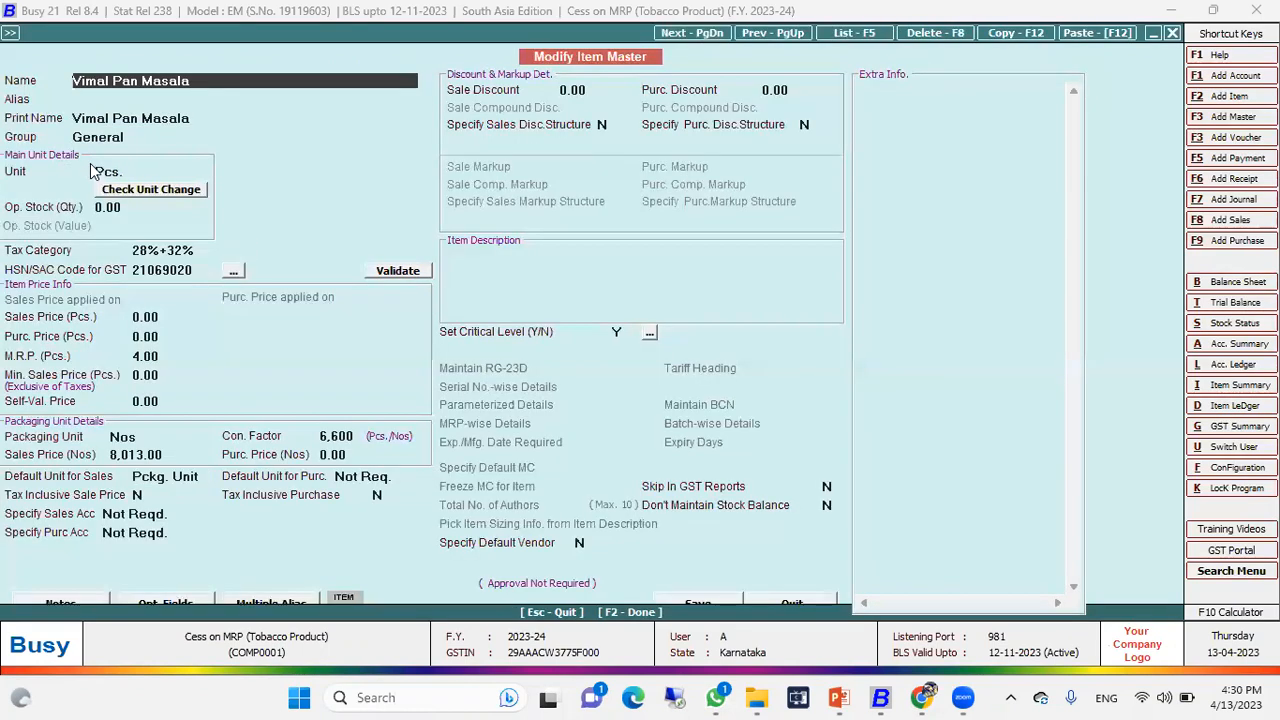
click(151, 255)
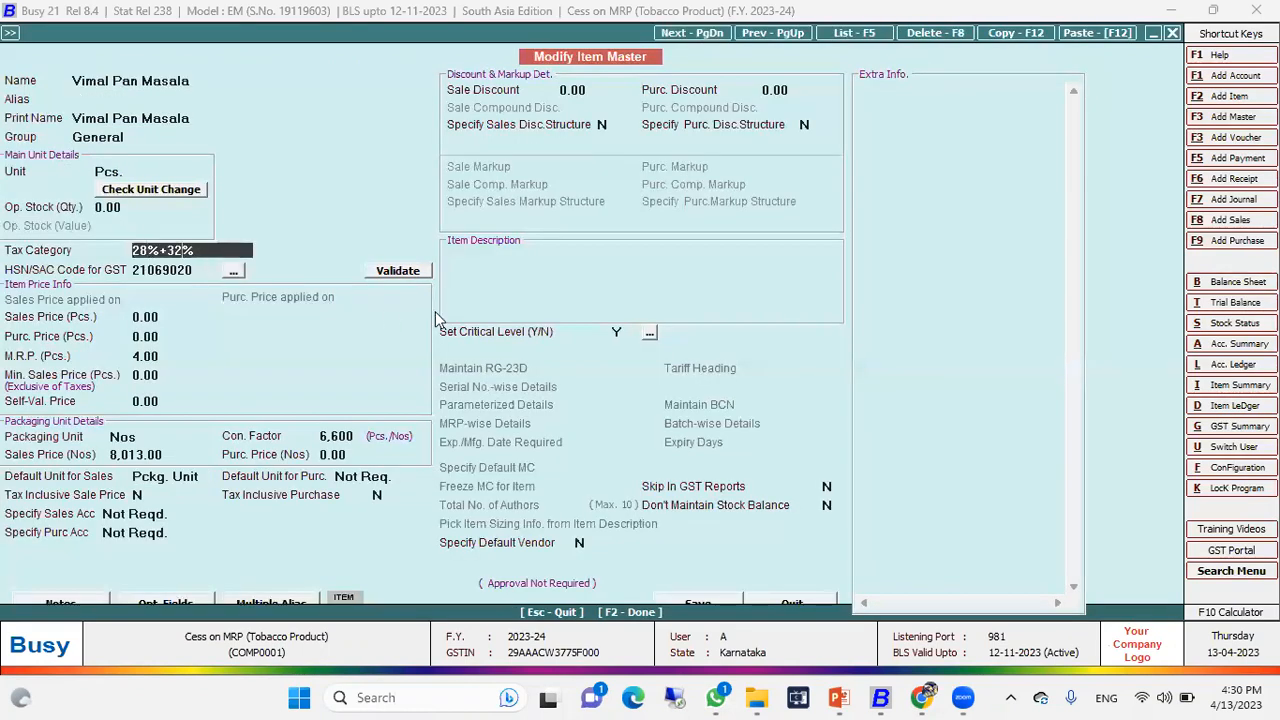
key(F2)
click(212, 182)
click(219, 201)
click(220, 189)
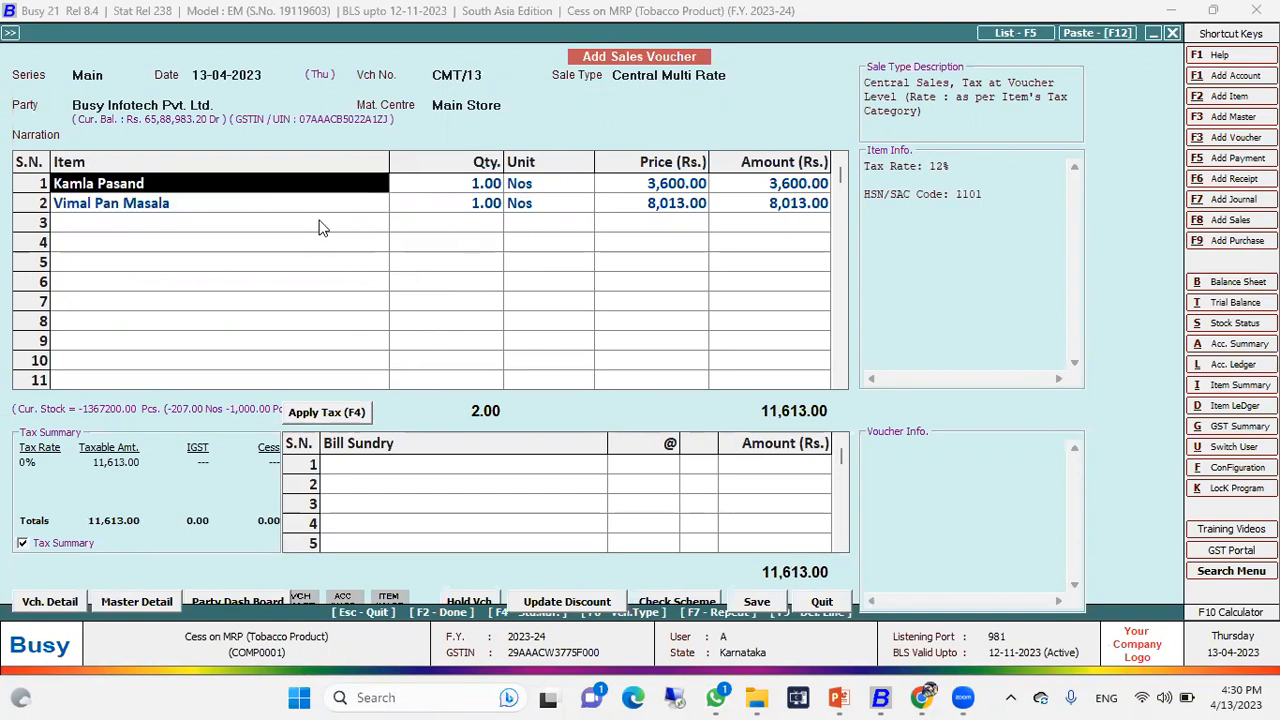
- Finish the item list and apply IGST and Add. Cess on MRP to the voucher as bill sundries
key(Down)
key(Return)
key(Return)
key(Return)
key(Return)
key(Return)
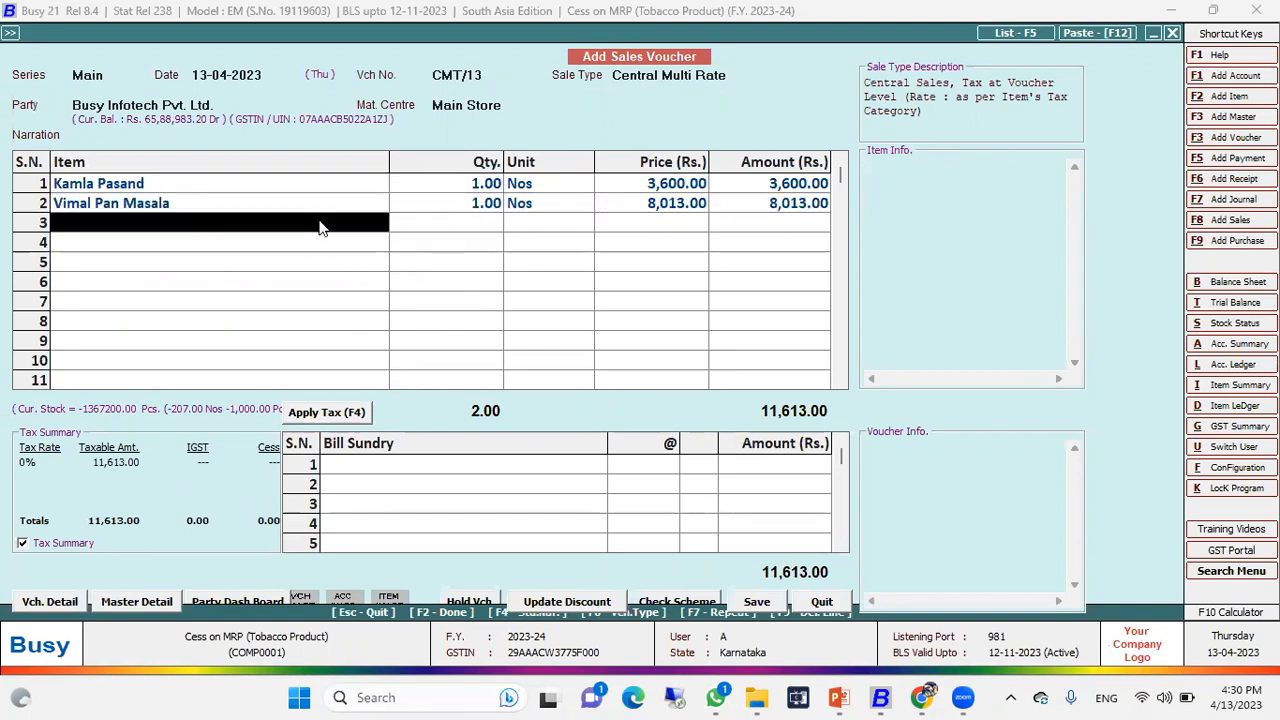
key(Return)
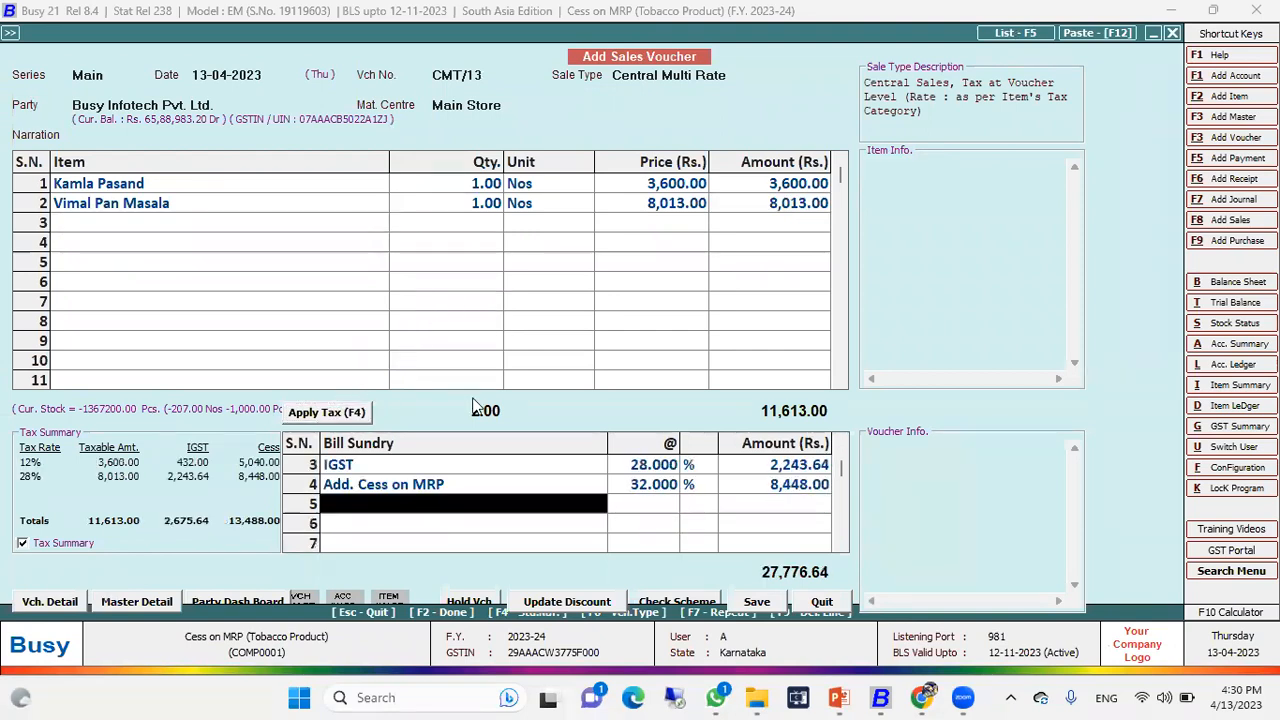
- Compare the IGST and Add. Cess on MRP rates and amounts applied for the two items in the bill sundry rows
drag(840, 464, 840, 438)
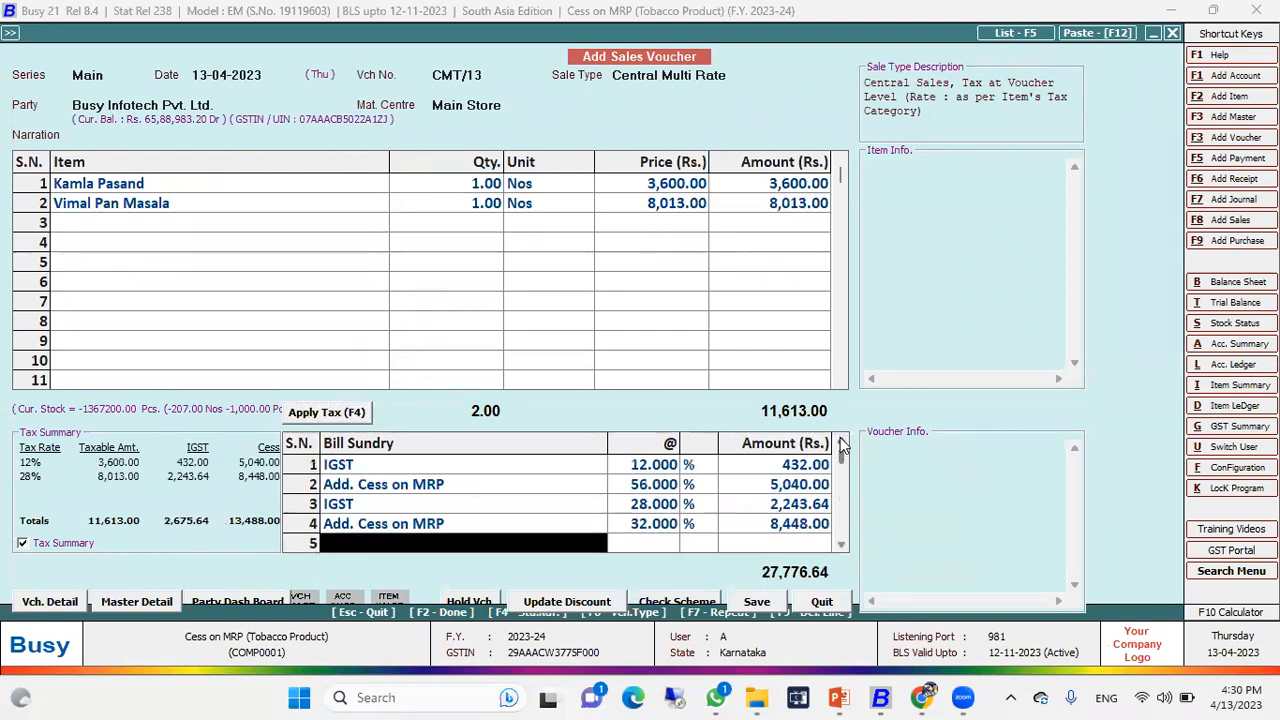
click(672, 466)
click(655, 503)
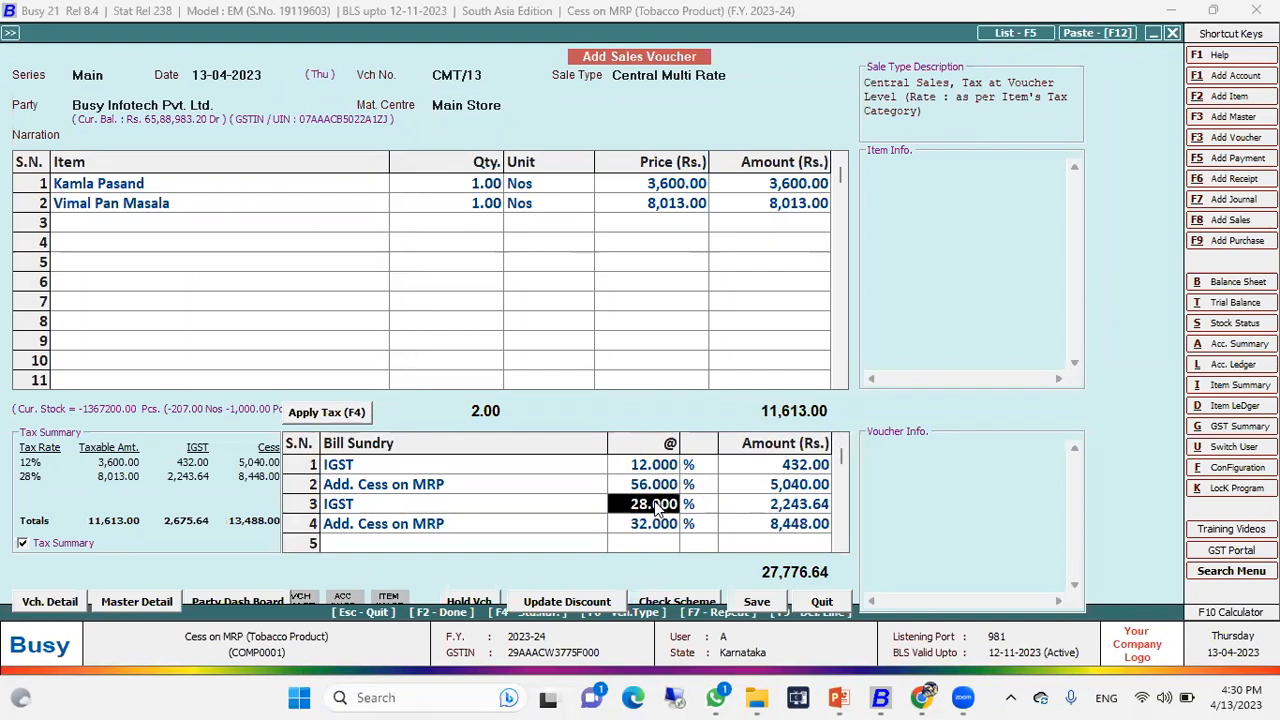
click(508, 512)
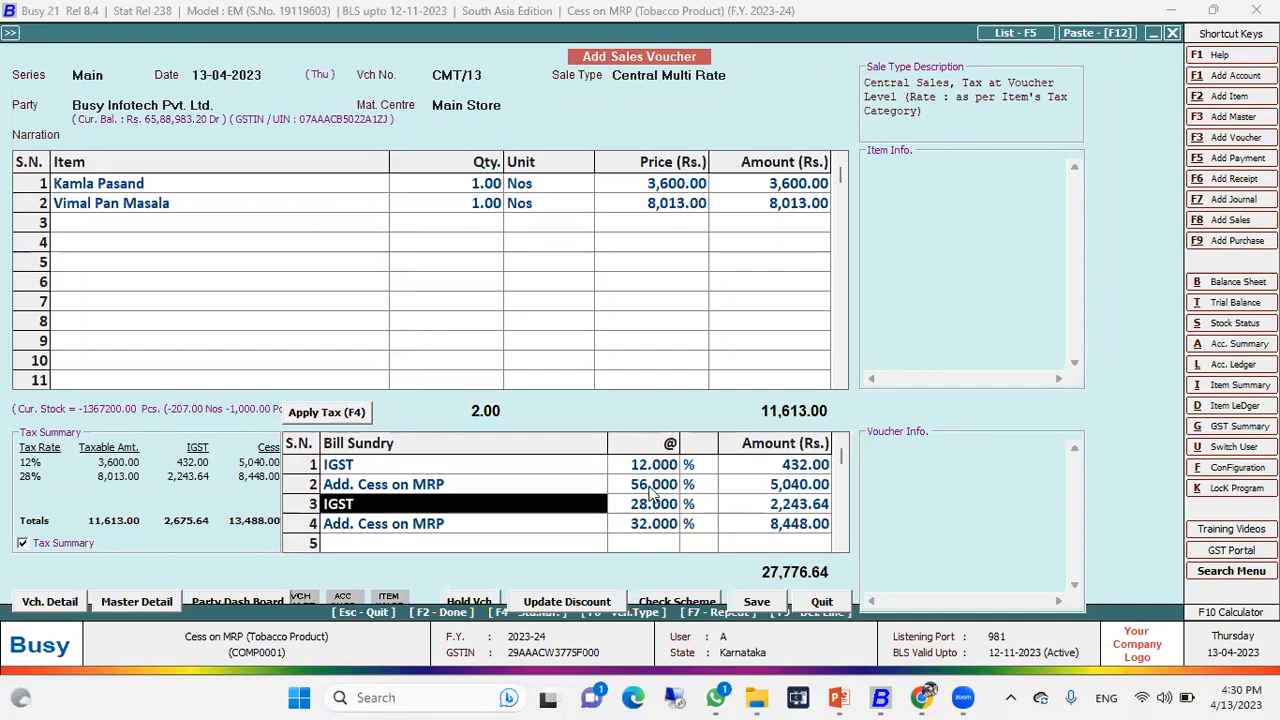
click(483, 495)
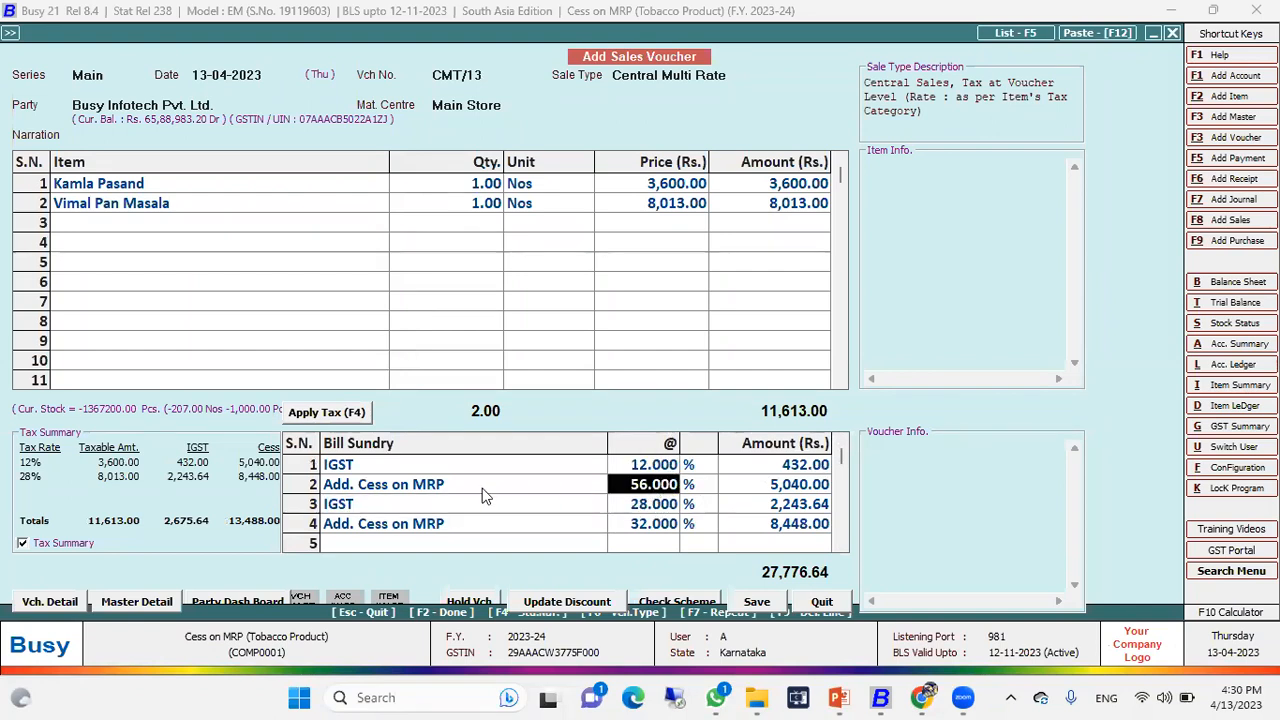
click(659, 529)
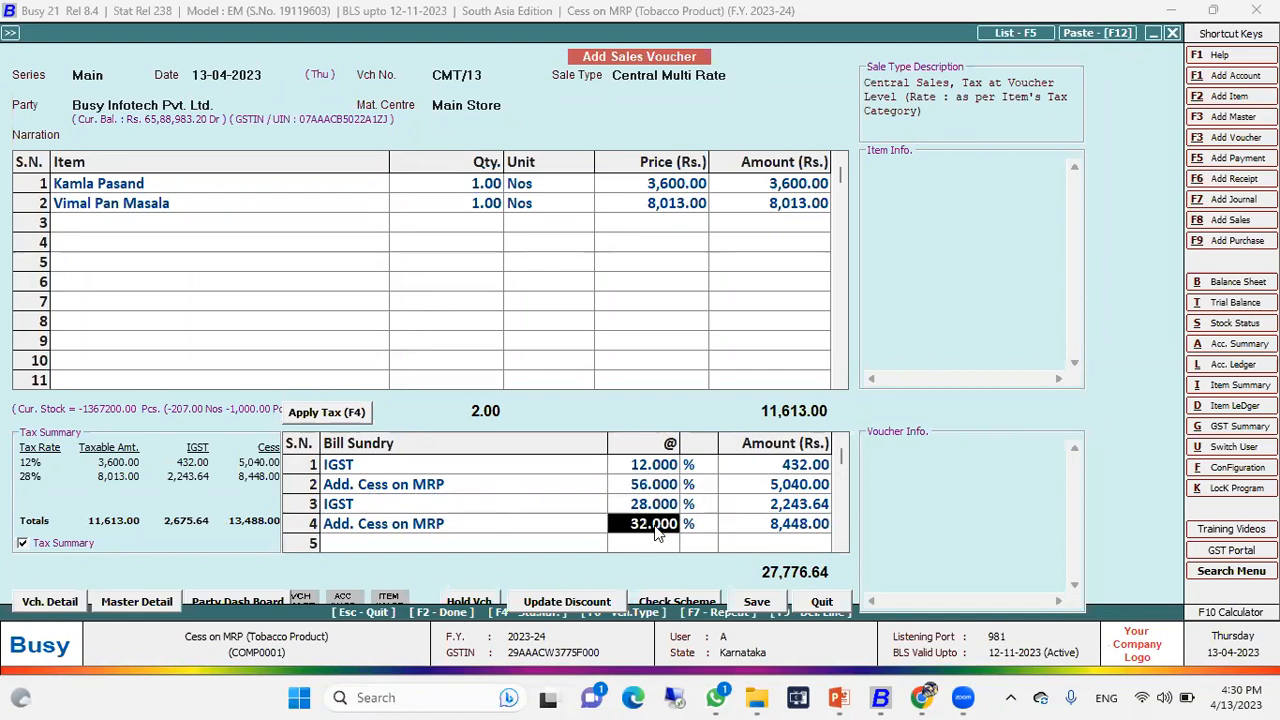
click(512, 469)
click(508, 500)
click(508, 516)
click(515, 482)
click(514, 466)
- Save the multi-rate voucher and enter the GR/RR number and vehicle number, with SELF as the transport
click(757, 601)
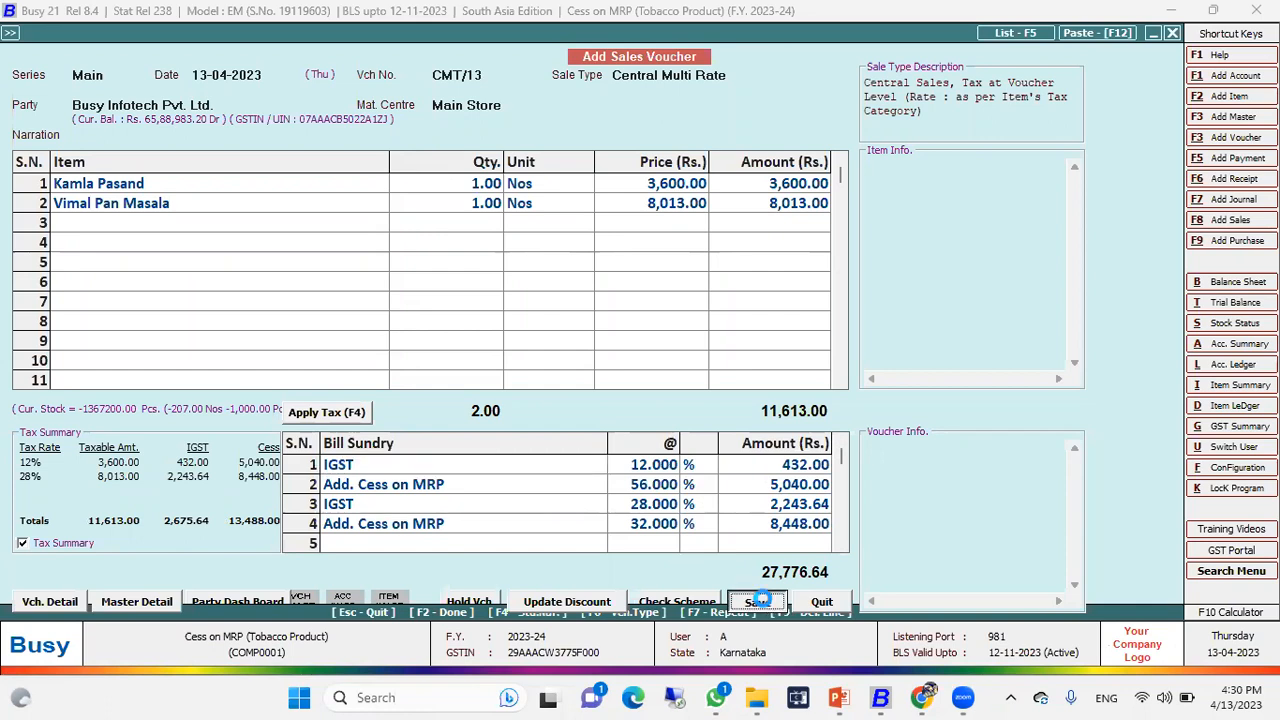
key(Return)
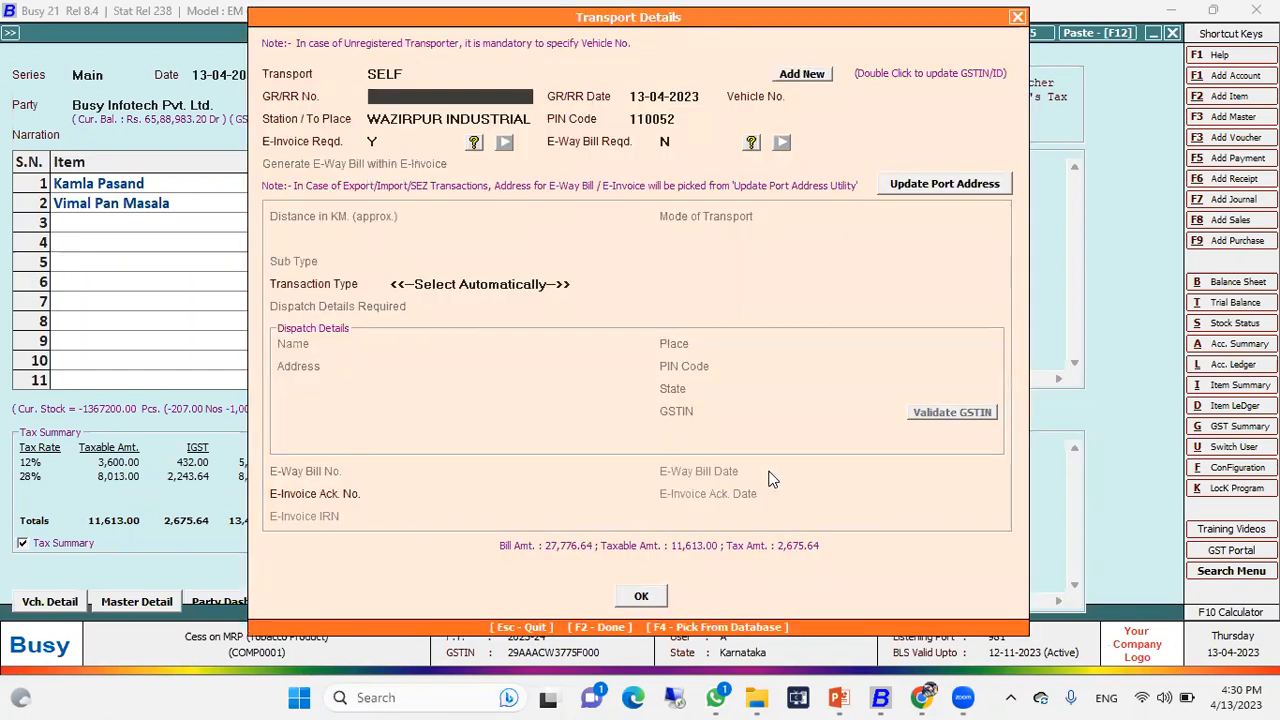
text(87687132)
key(Return)
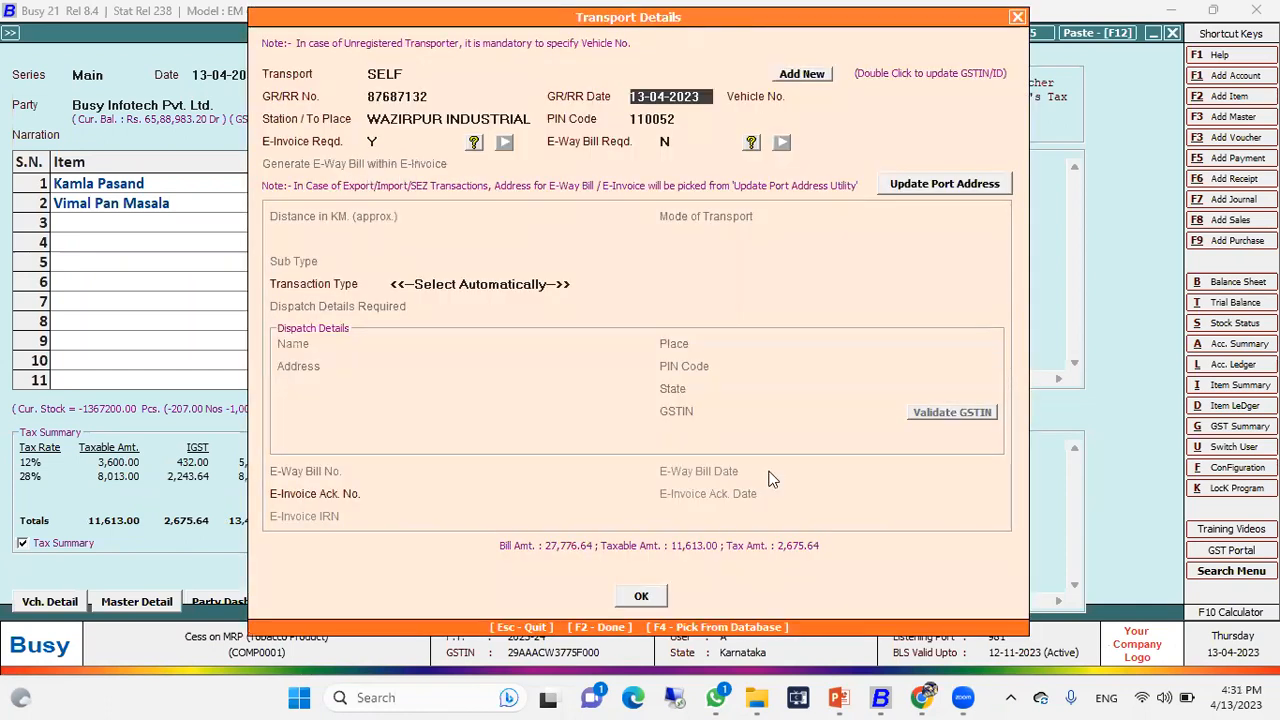
key(Return)
key(Return)
- Set E-Way Bill Reqd. to Y, keep E-Invoice Reqd. at Y and generation within the e-invoice at N, and accept the transport details
key(Return)
key(Return)
key(Return)
key(Return)
key(Return)
key(Return)
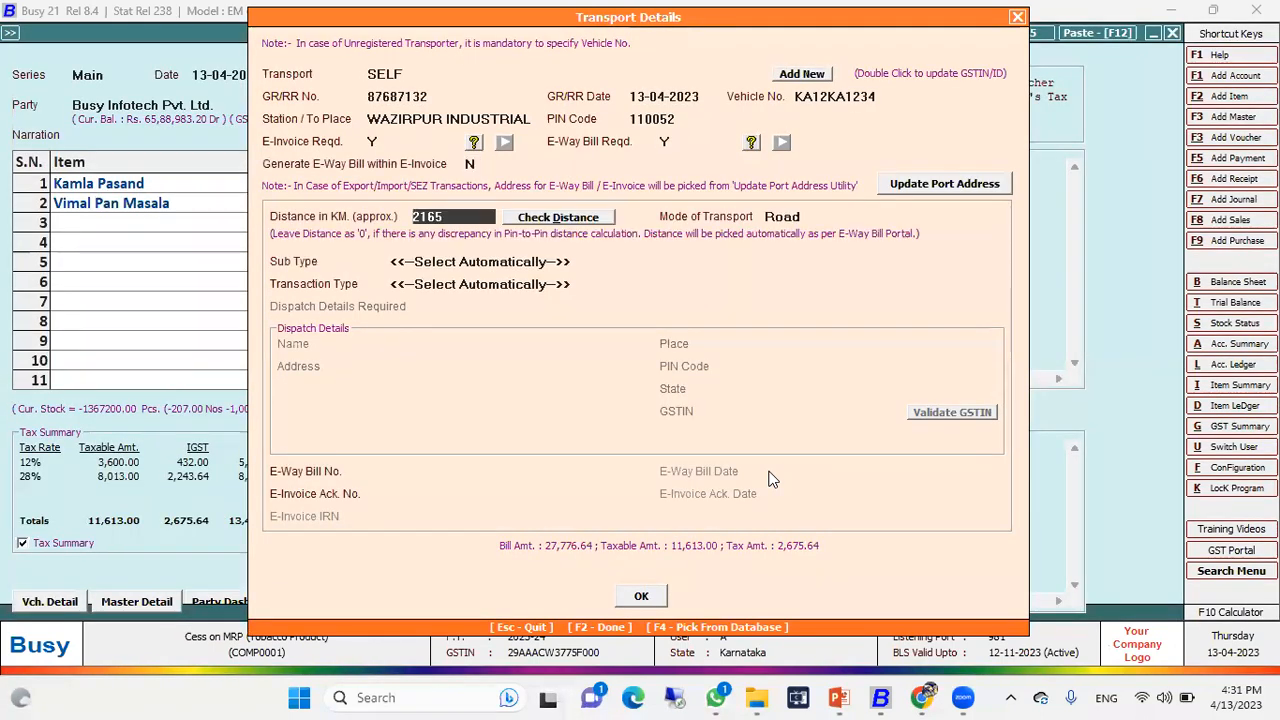
key(Return)
key(Return)
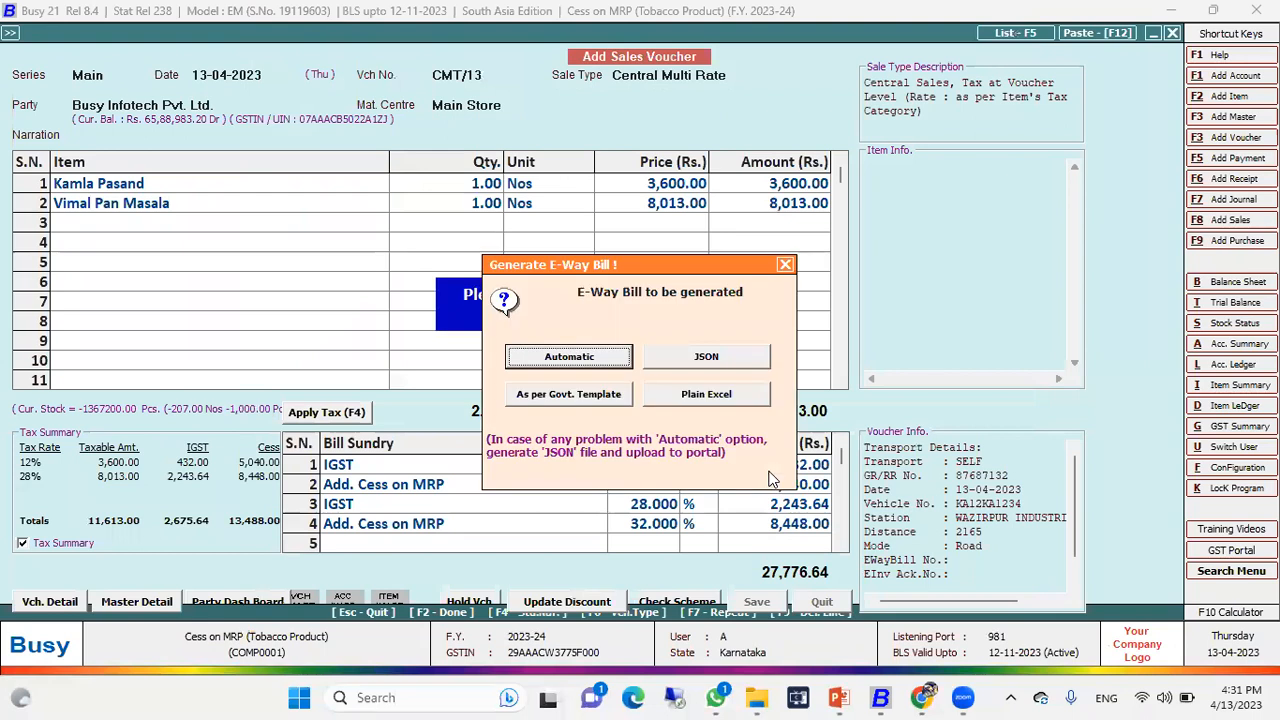
- Start automatic e-way bill generation for the multi-rate voucher, accepting the default generation settings
key(Return)
key(Return)
key(Return)
key(Return)
key(Return)
key(Return)
key(Return)
key(Return)
key(Return)
key(Return)
key(Return)
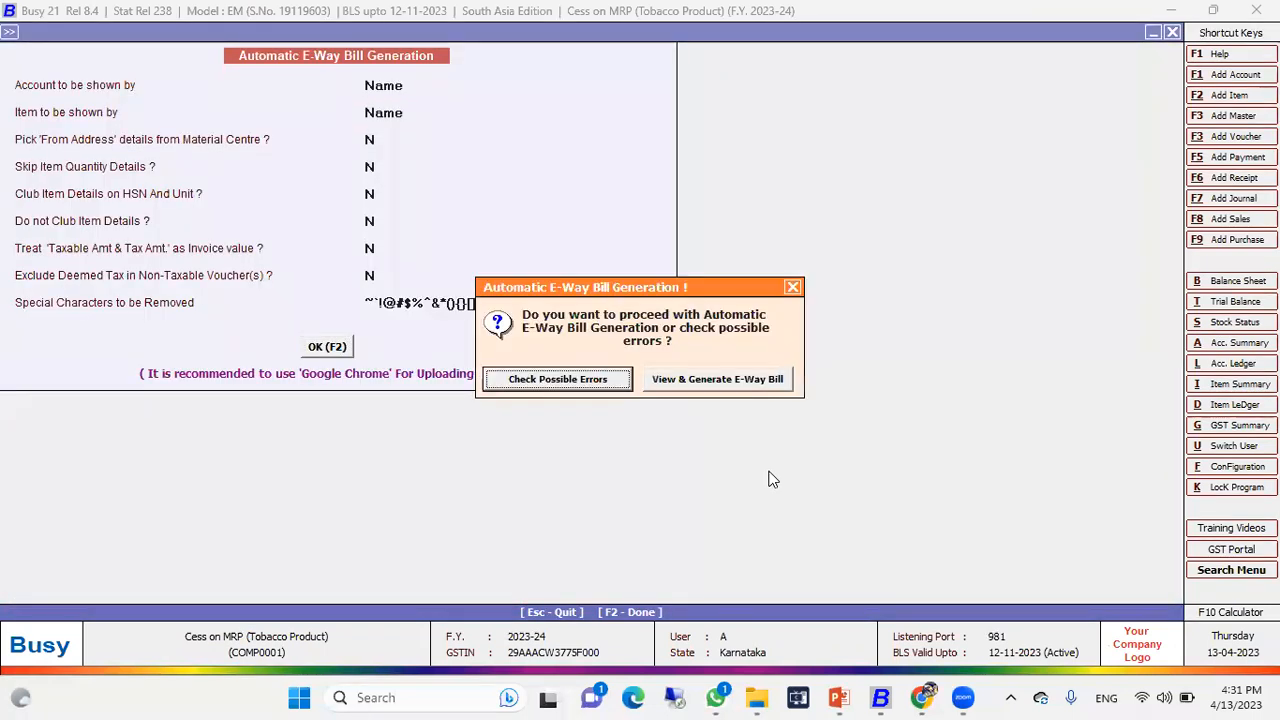
- Proceed with View & Generate E-Way Bill instead of checking possible errors, and generate the e-way bill
key(Right)
key(Return)
key(Return)
key(Return)
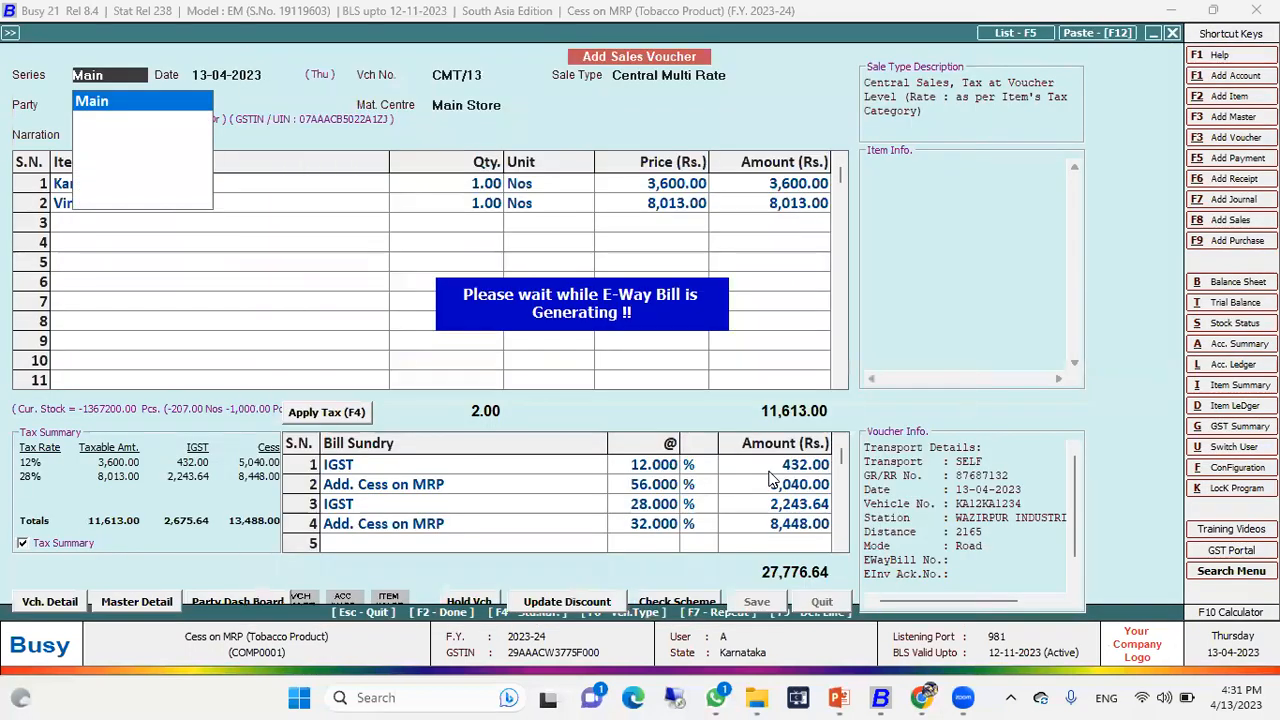
- Examine the generated e-way bill PDF for voucher CMT/13, from the bill details to the vehicle details, highlighting the CESS Non.Advol amount
key(Return)
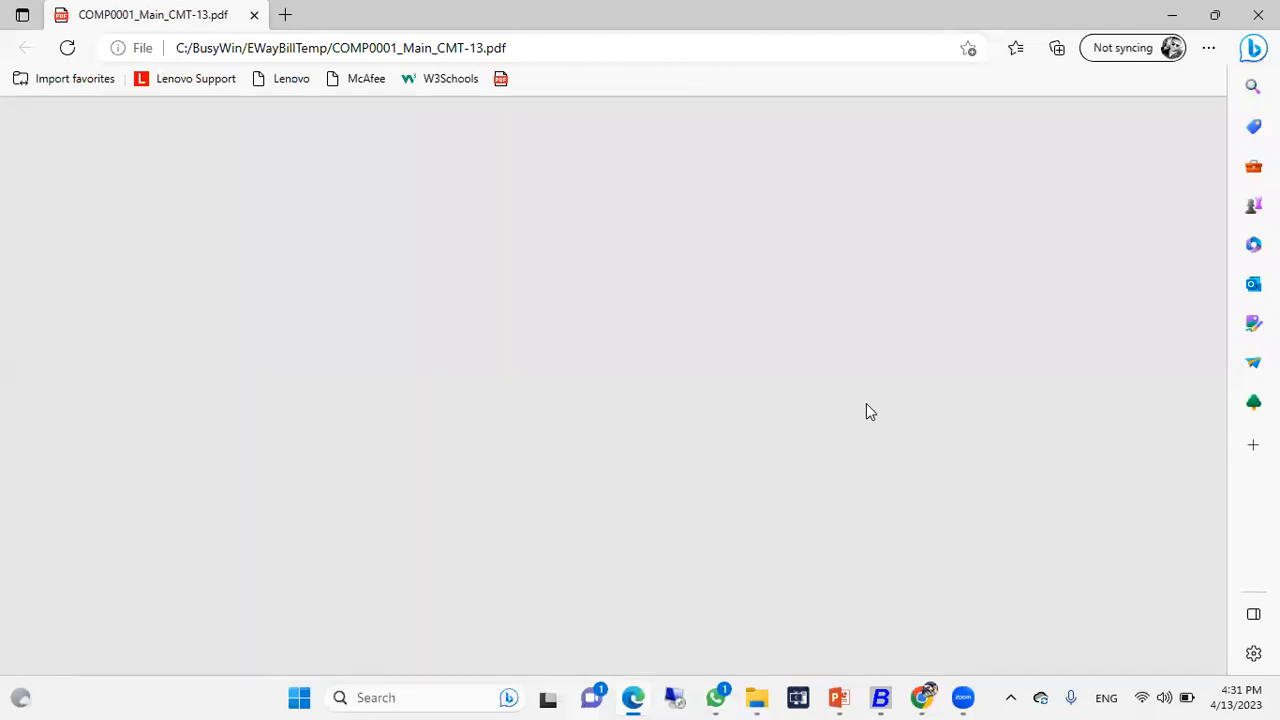
scroll(870, 408, down, 5)
scroll(916, 410, up, 3)
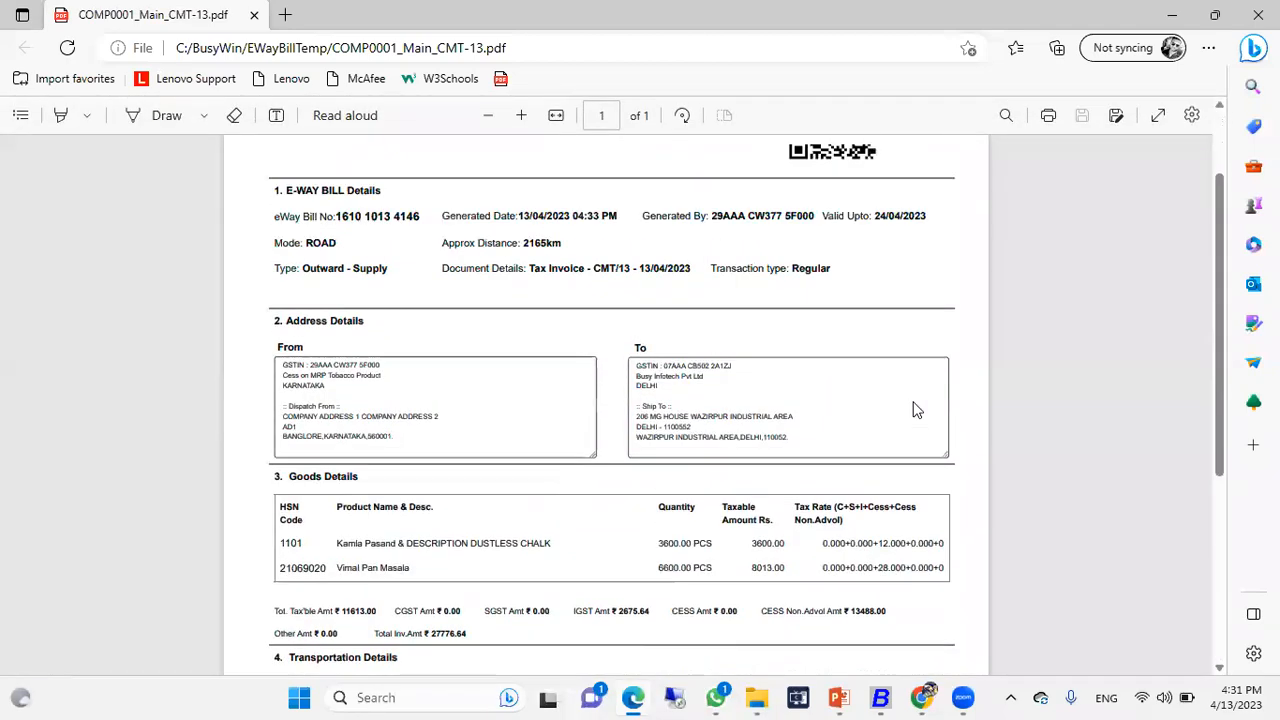
scroll(914, 408, up, 2)
scroll(1085, 307, down, 2)
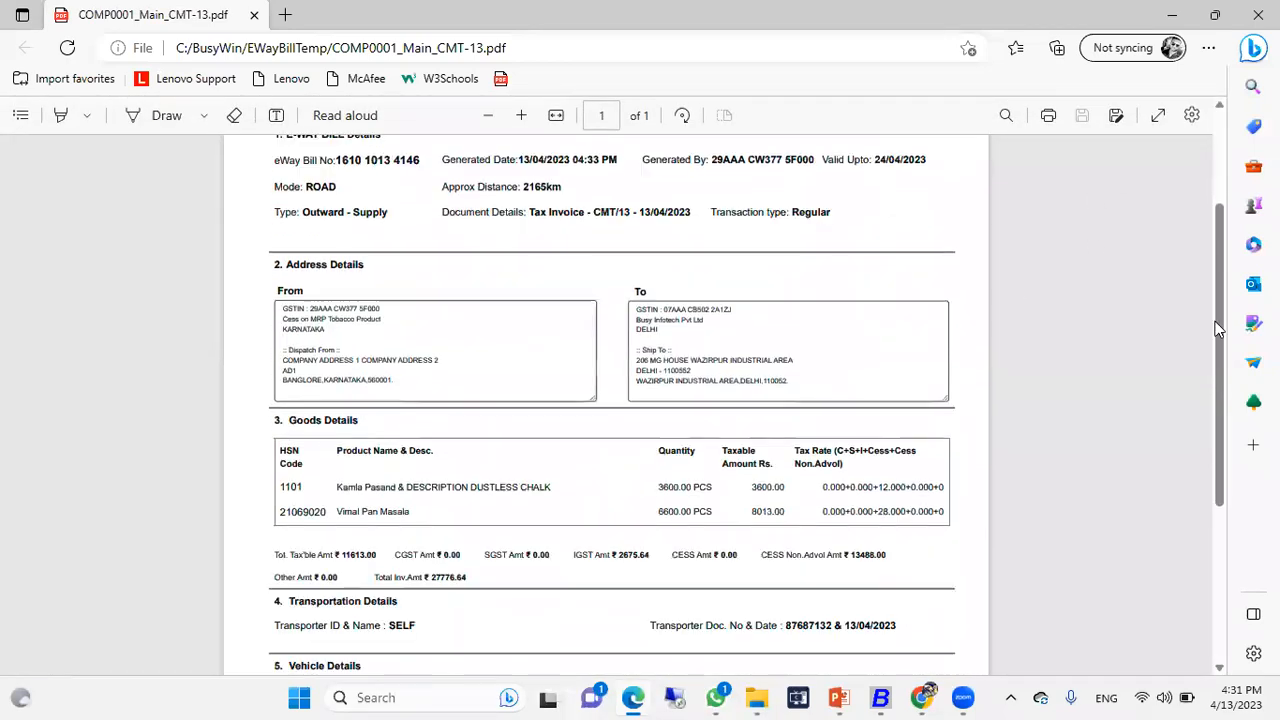
scroll(790, 495, down, 2)
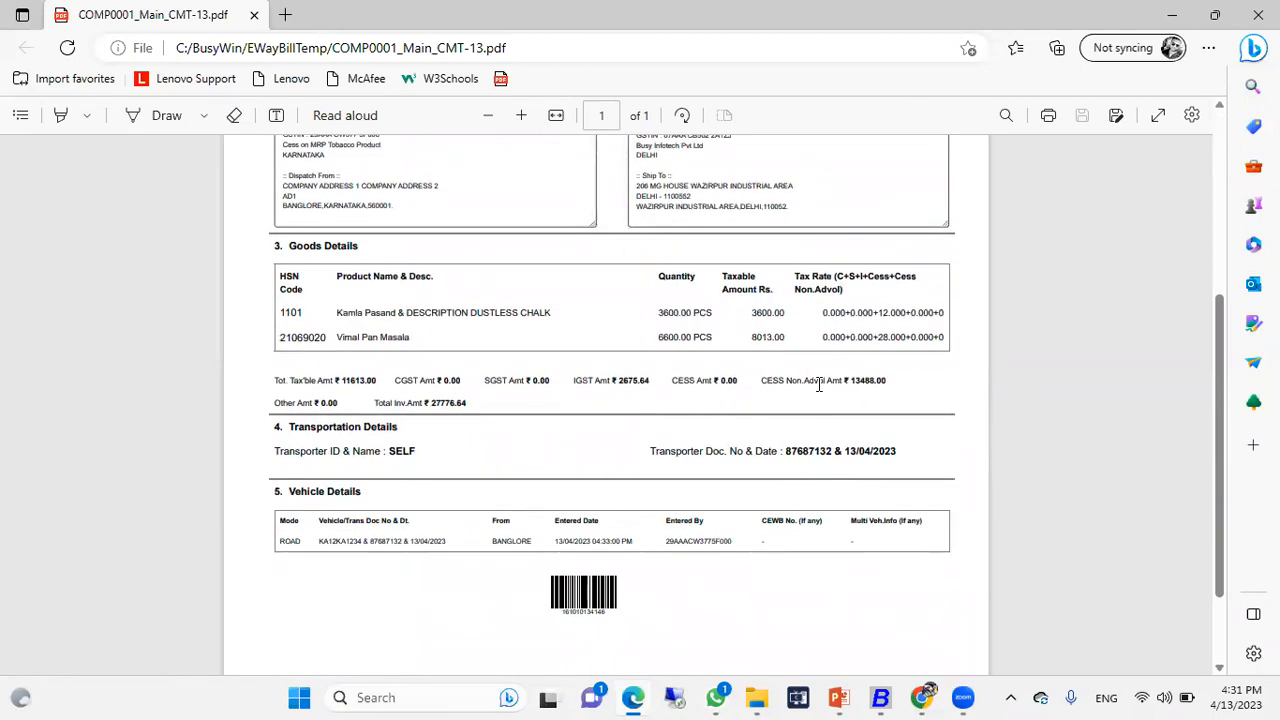
drag(858, 380, 885, 380)
click(925, 194)
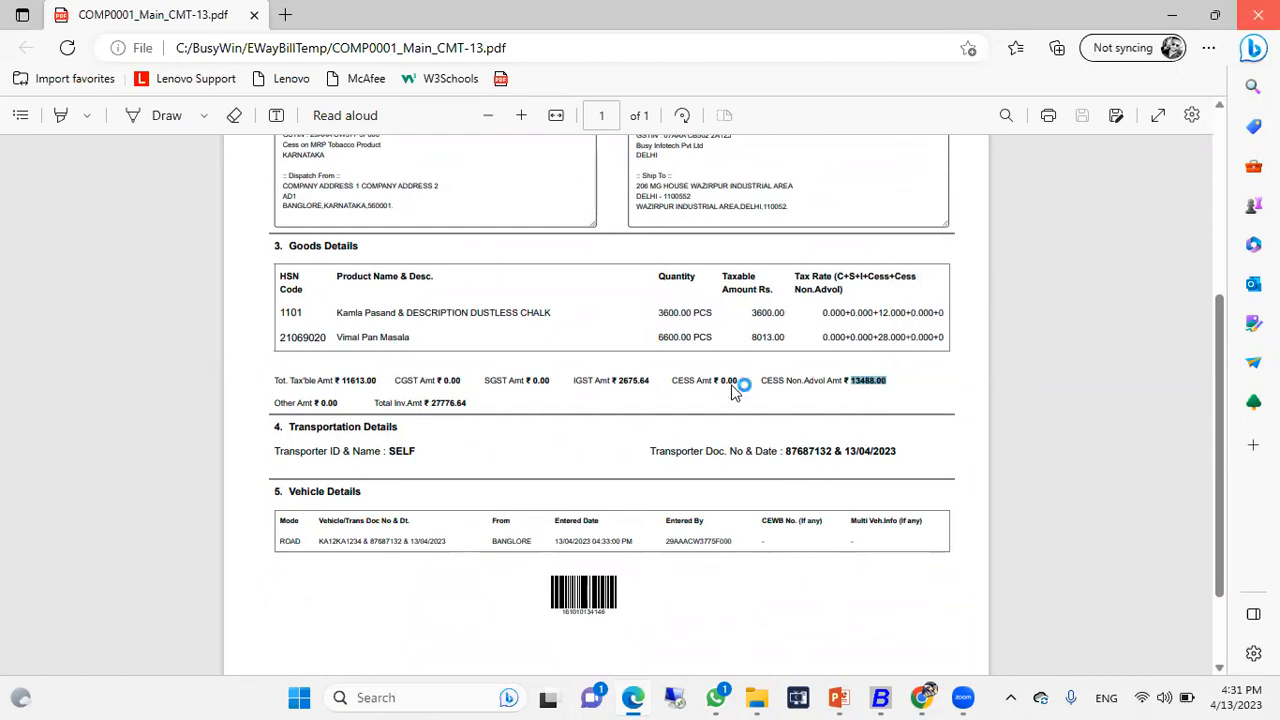
- Close the e-way bill PDF and generate the e-invoice for voucher CMT/13, acknowledging the sandbox testing notice
key(alt+F4)
key(Return)
click(563, 374)
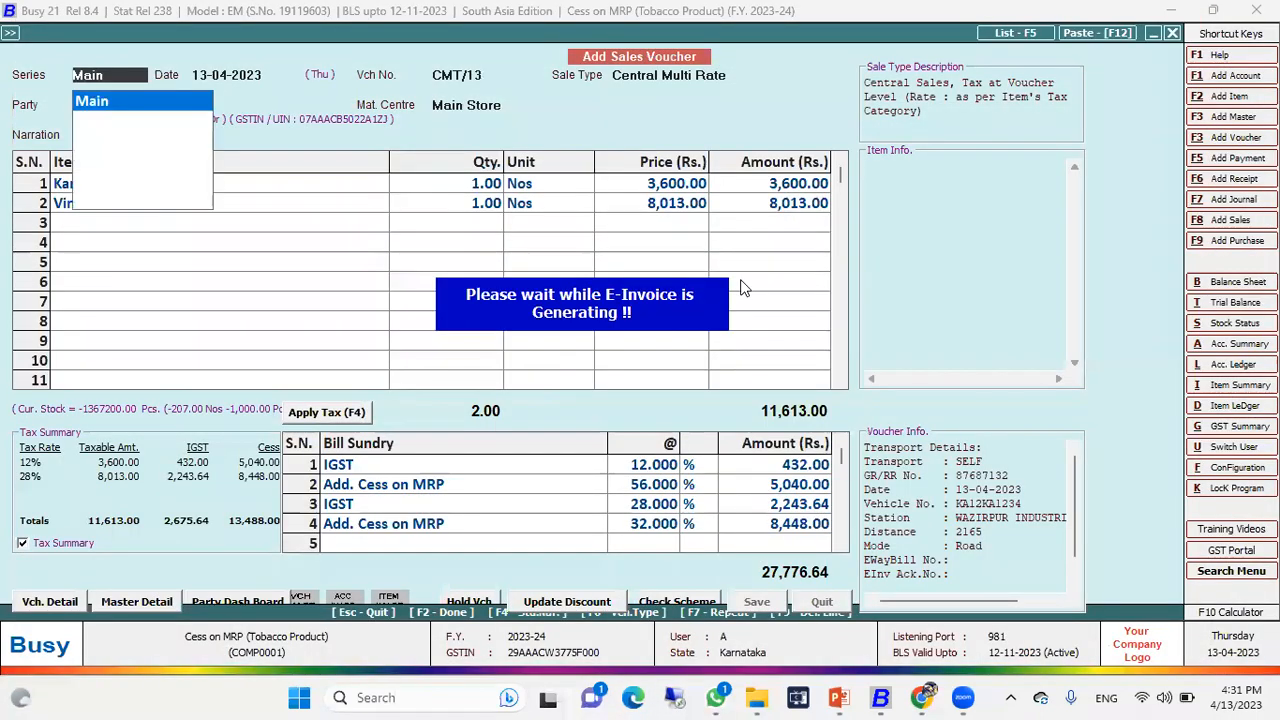
click(327, 319)
click(718, 379)
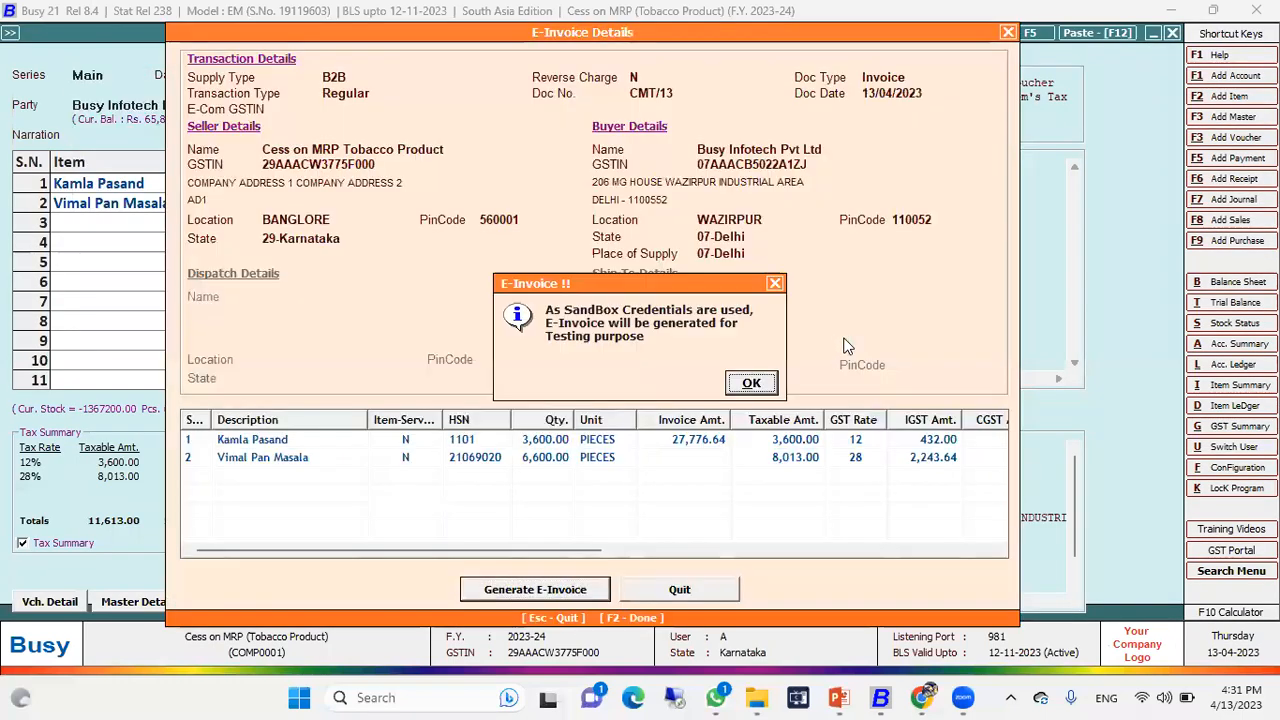
key(Return)
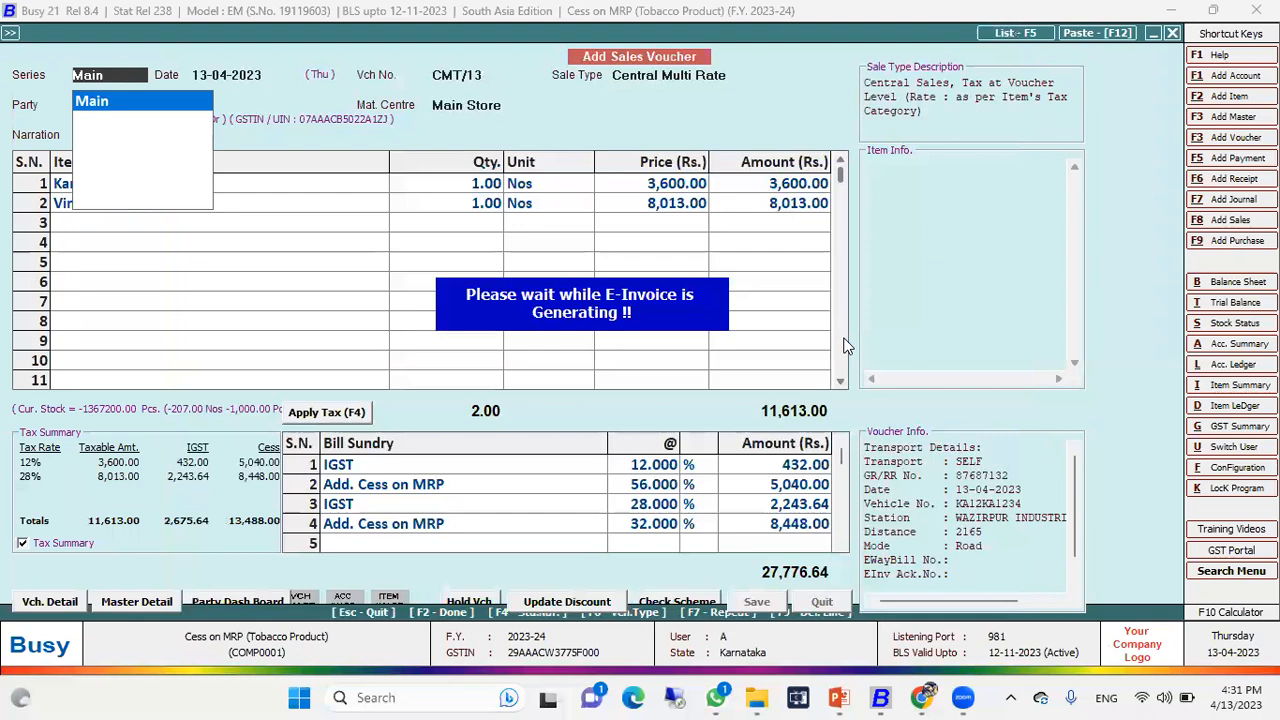
key(Return)
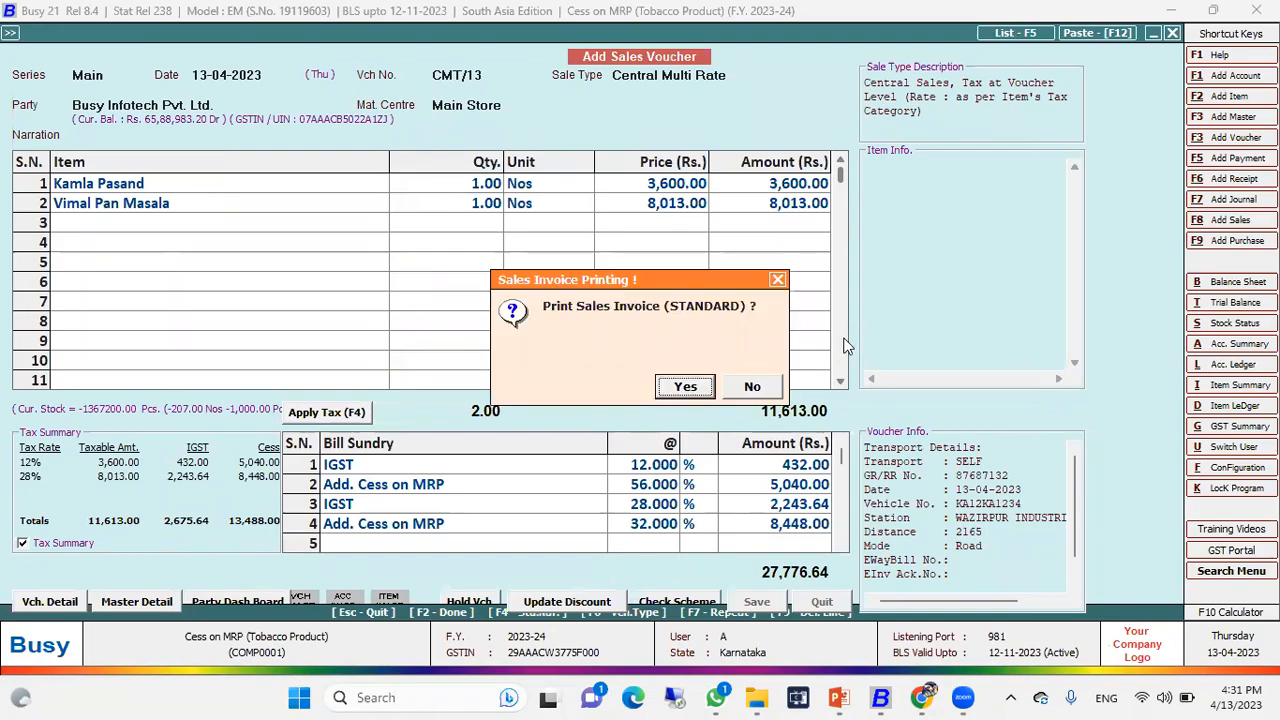
click(742, 388)
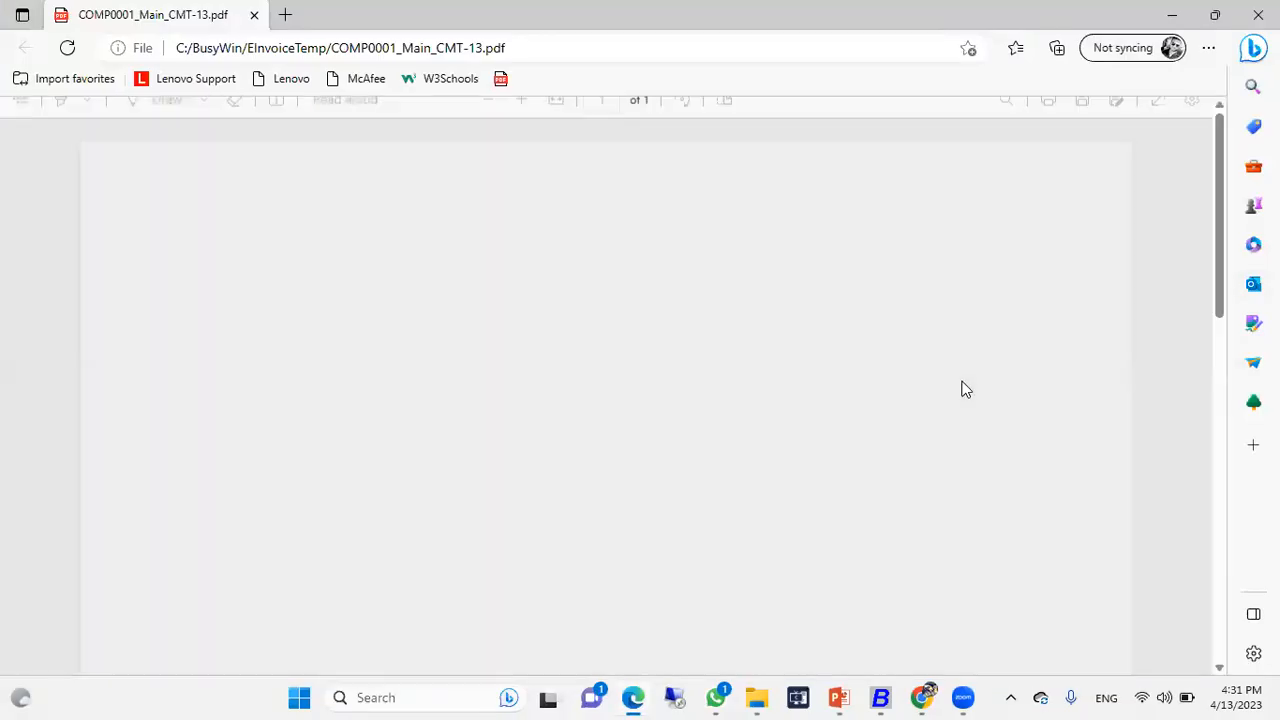
- Examine each item's non-advol cess in the e-invoice PDF's goods details, then close it and decline printing the standard sales invoice
scroll(963, 388, down, 2)
scroll(963, 388, down, 9)
scroll(963, 388, up, 6)
scroll(925, 470, down, 3)
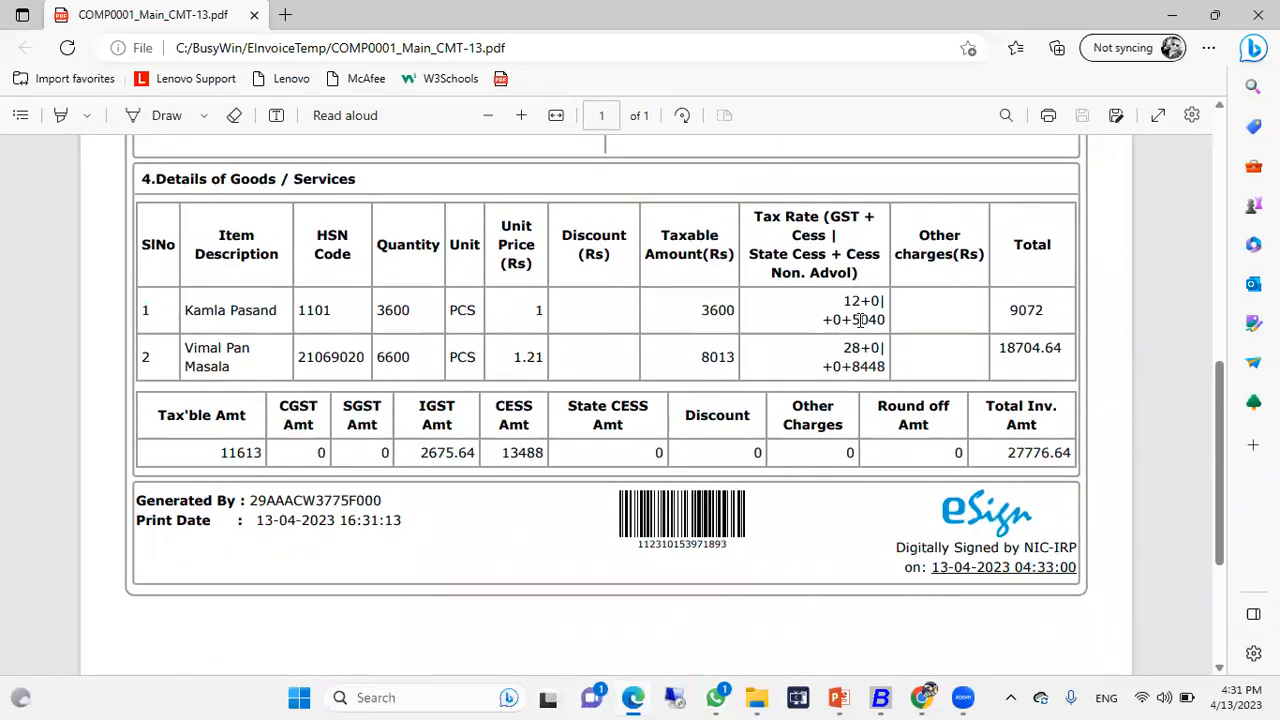
drag(853, 319, 886, 320)
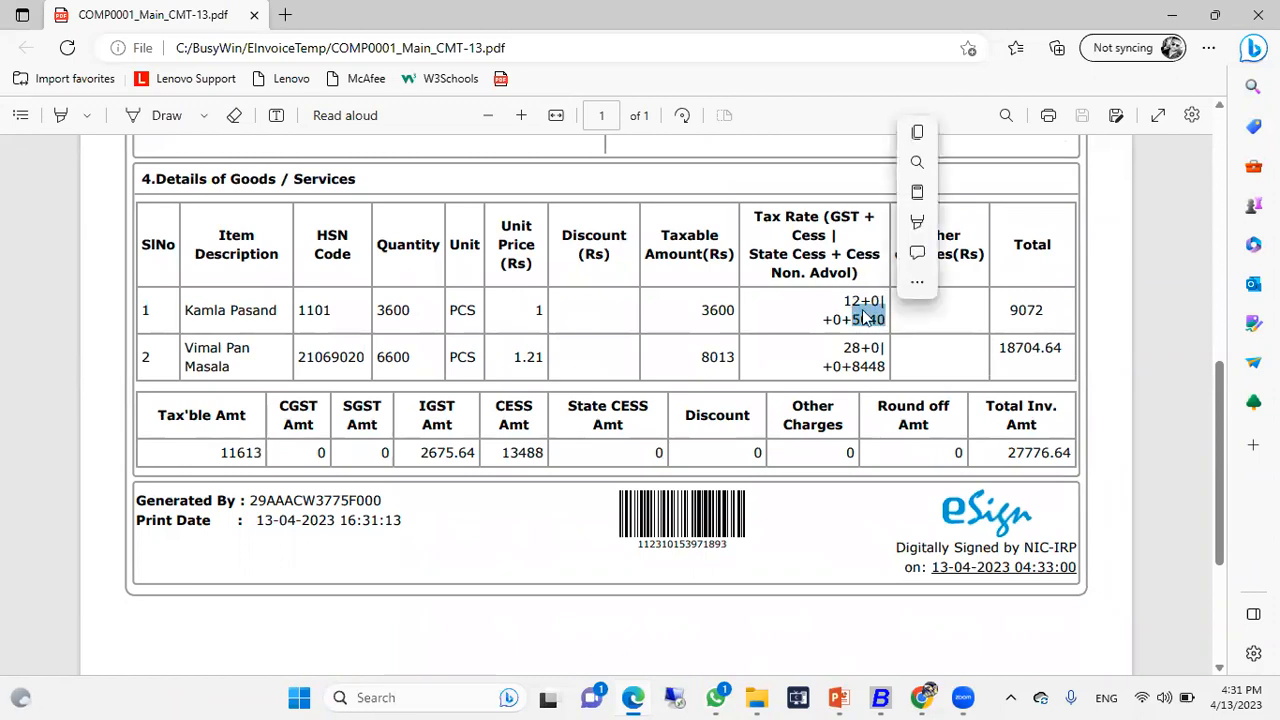
drag(853, 366, 886, 366)
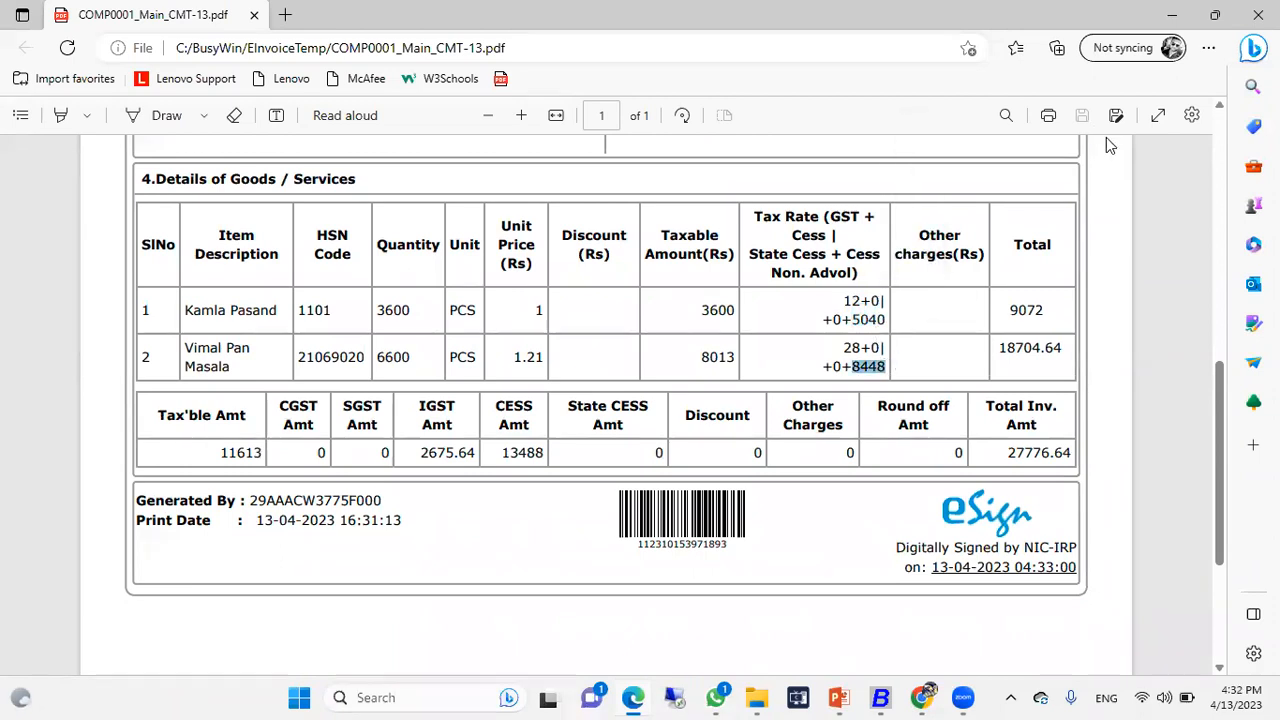
click(1258, 14)
click(753, 387)
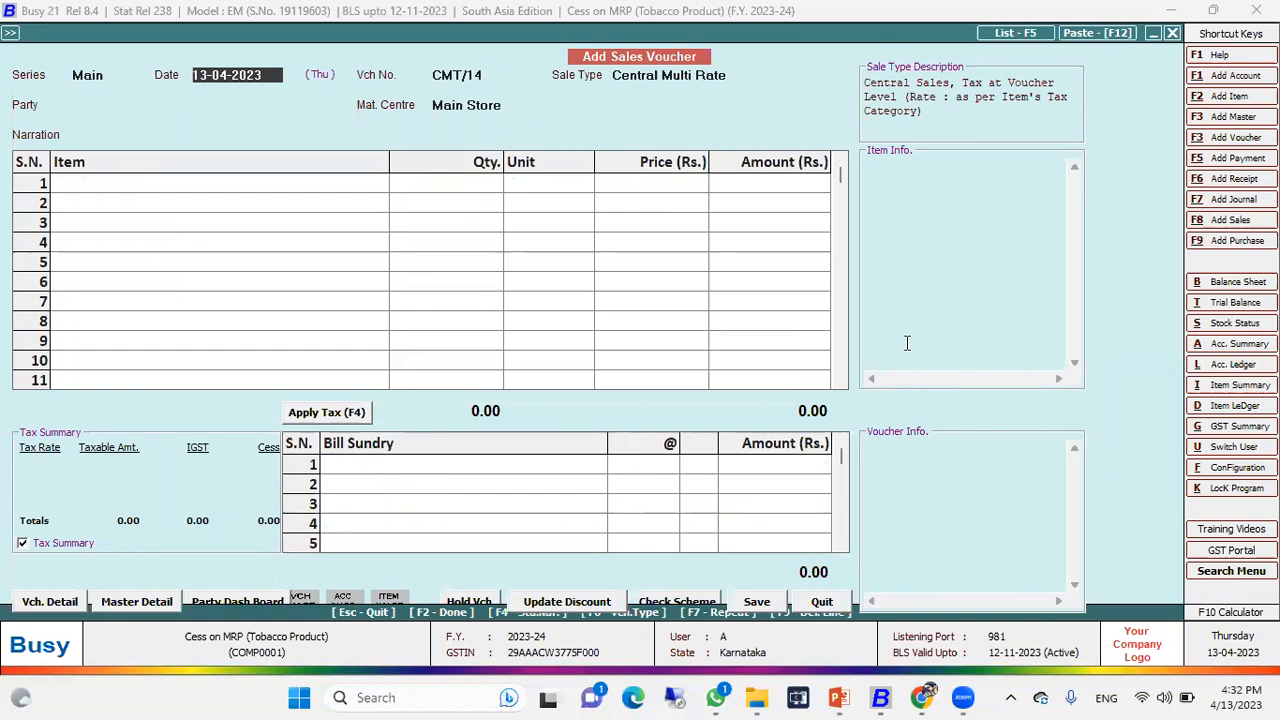
- Quit the new blank sales voucher without saving and return to the main screen
key(Return)
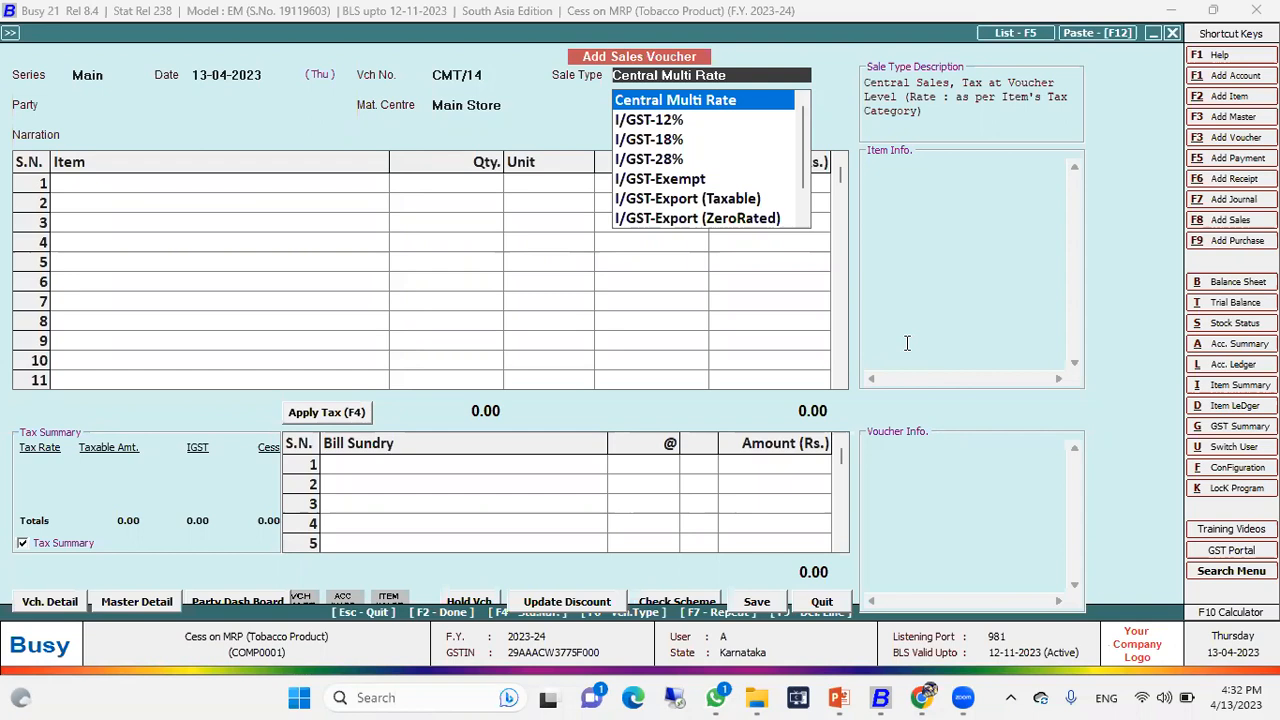
key(Escape)
key(Escape)
key(y)
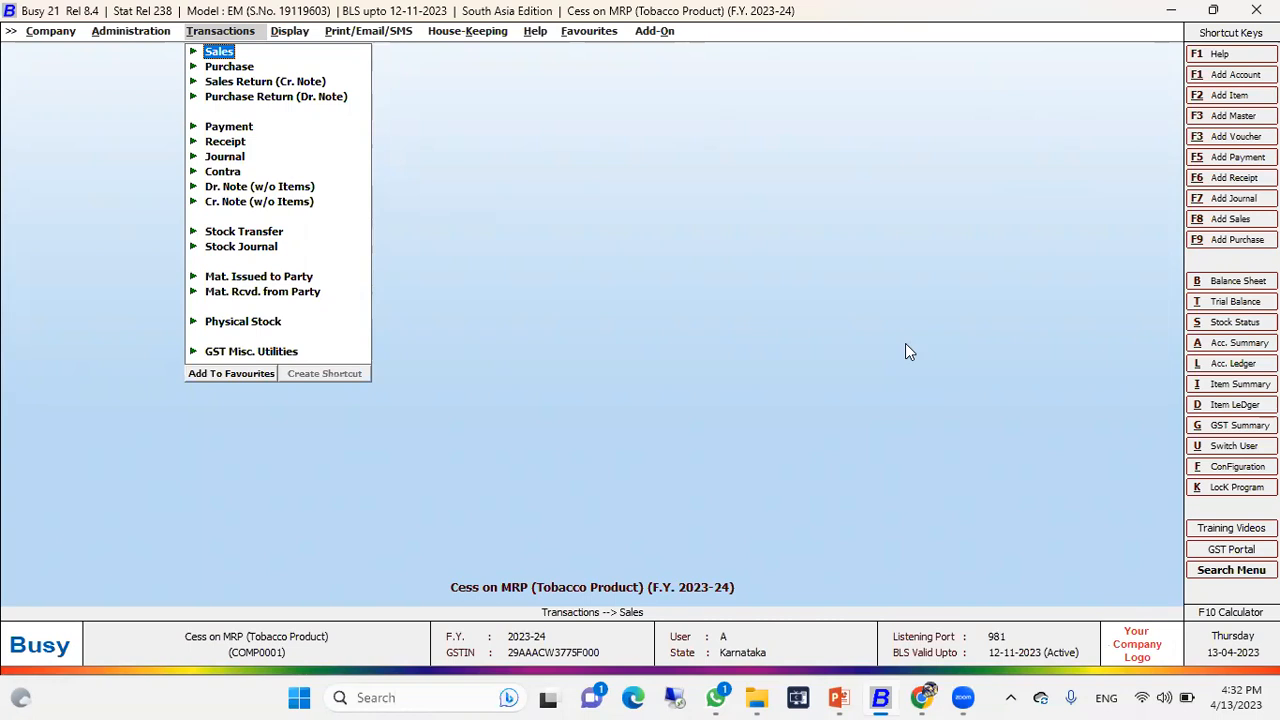
- Switch to the PowerPoint presentation and advance the slide show to the first Q&A question about Cess on MRP
click(838, 697)
click(945, 610)
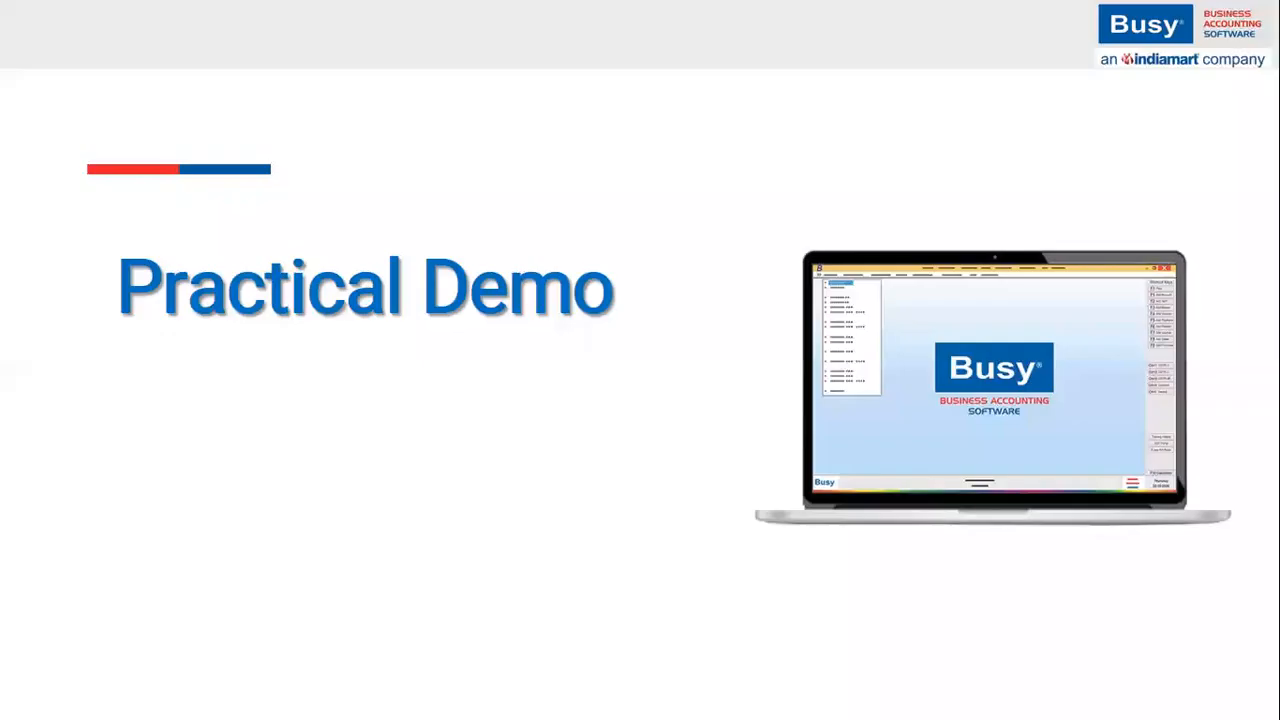
key(Right)
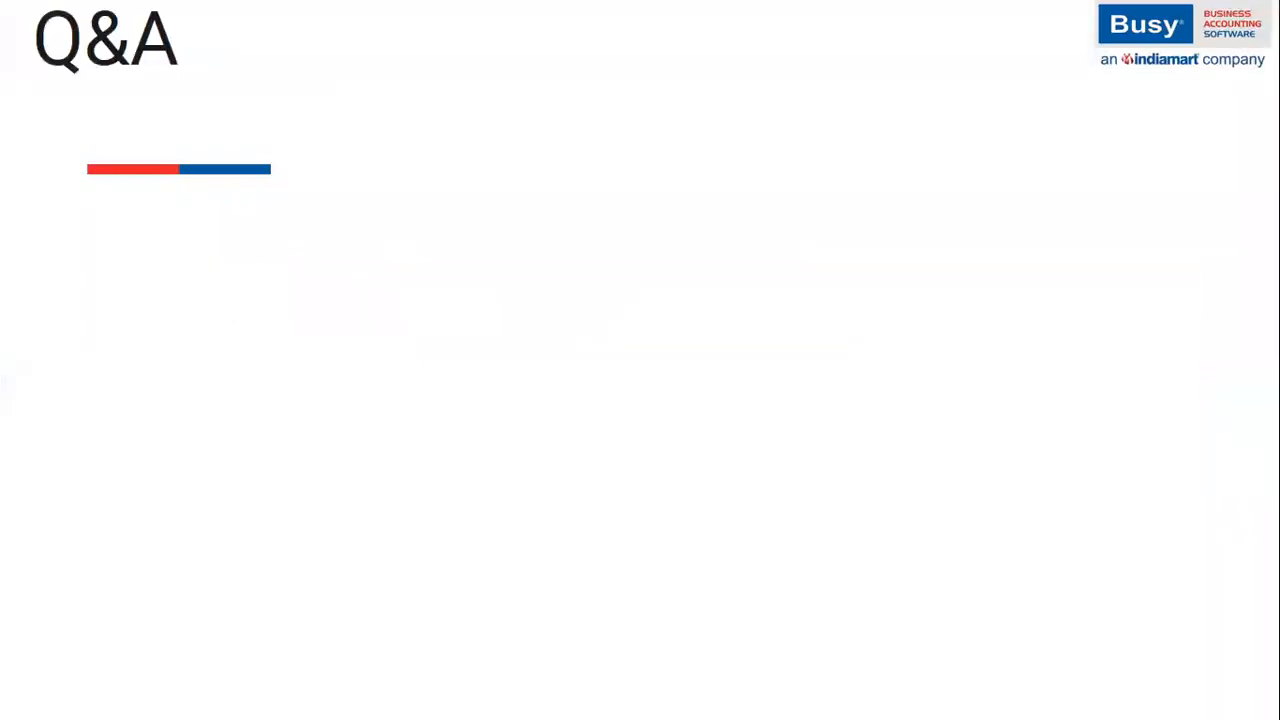
key(Right)
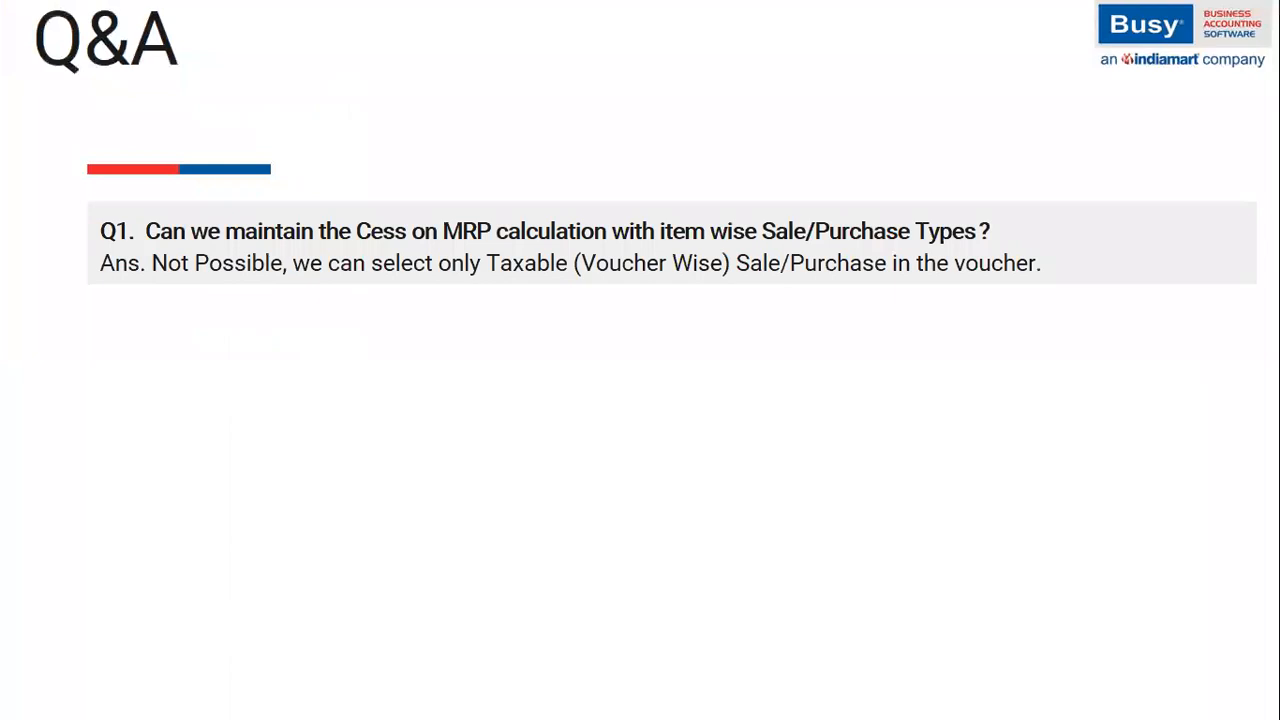
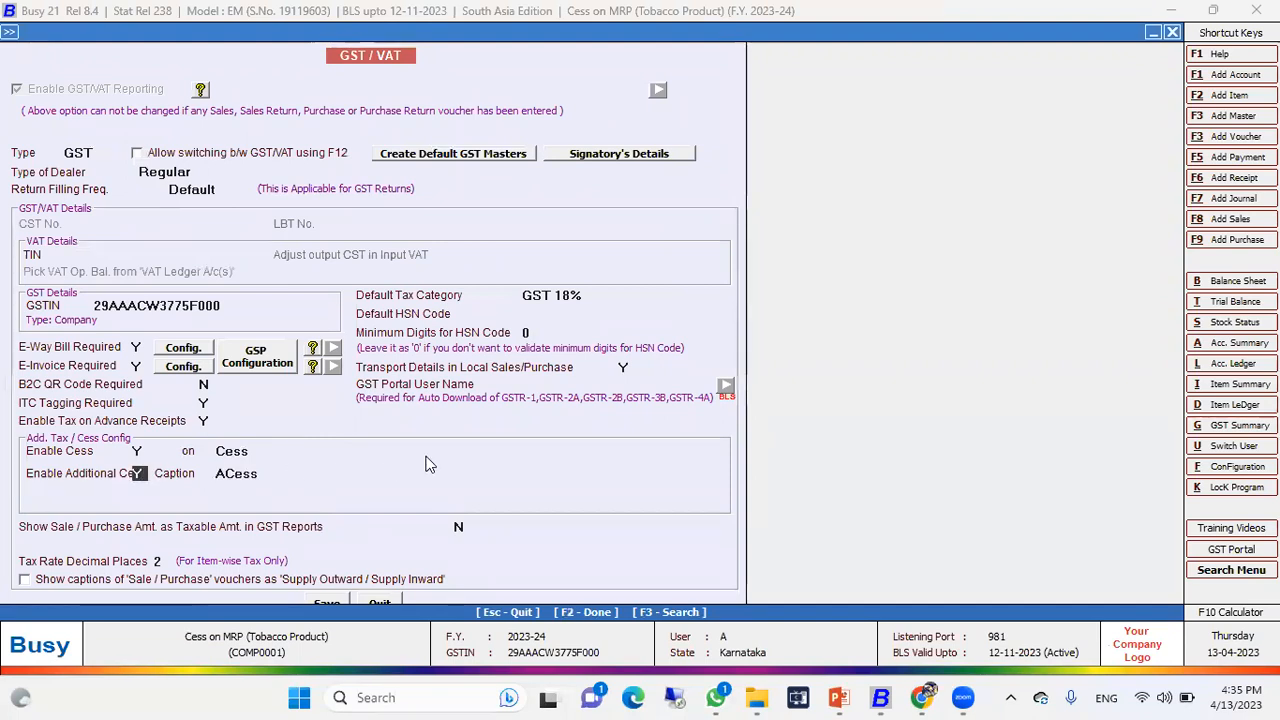
- Review the Enable Cess and Enable Additional Cess settings, save the GST/VAT configuration and leave Features / Options
click(138, 451)
click(139, 473)
key(F2)
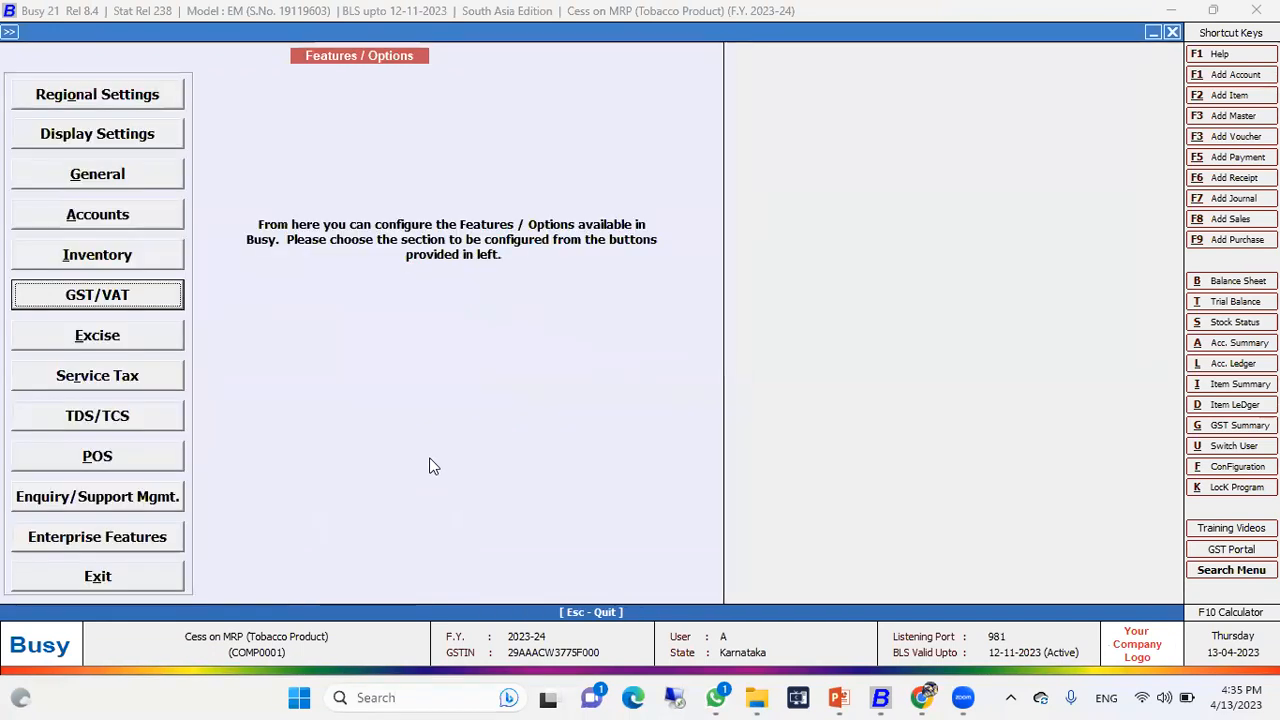
key(Escape)
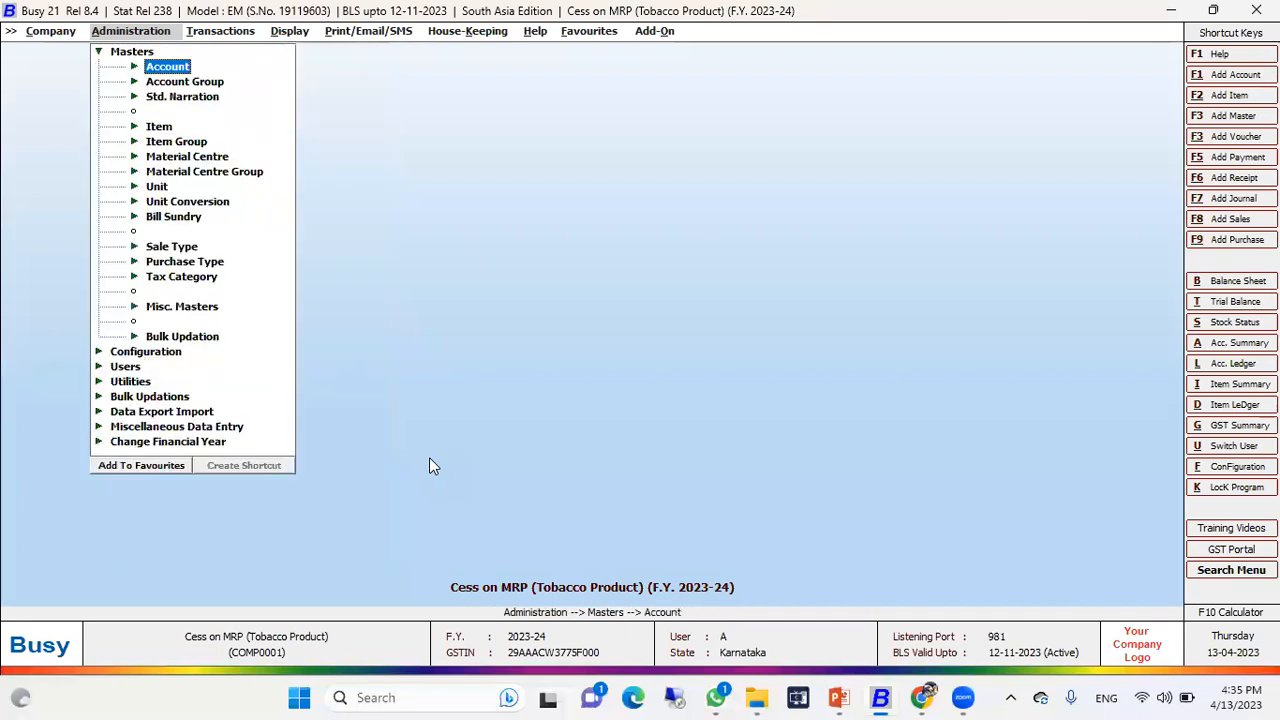
- Open the Central Multi Rate sale type master for modification
key(Down)
key(Down)
key(Down)
key(Down)
key(Down)
key(Down)
key(Down)
key(Down)
key(Down)
key(Down)
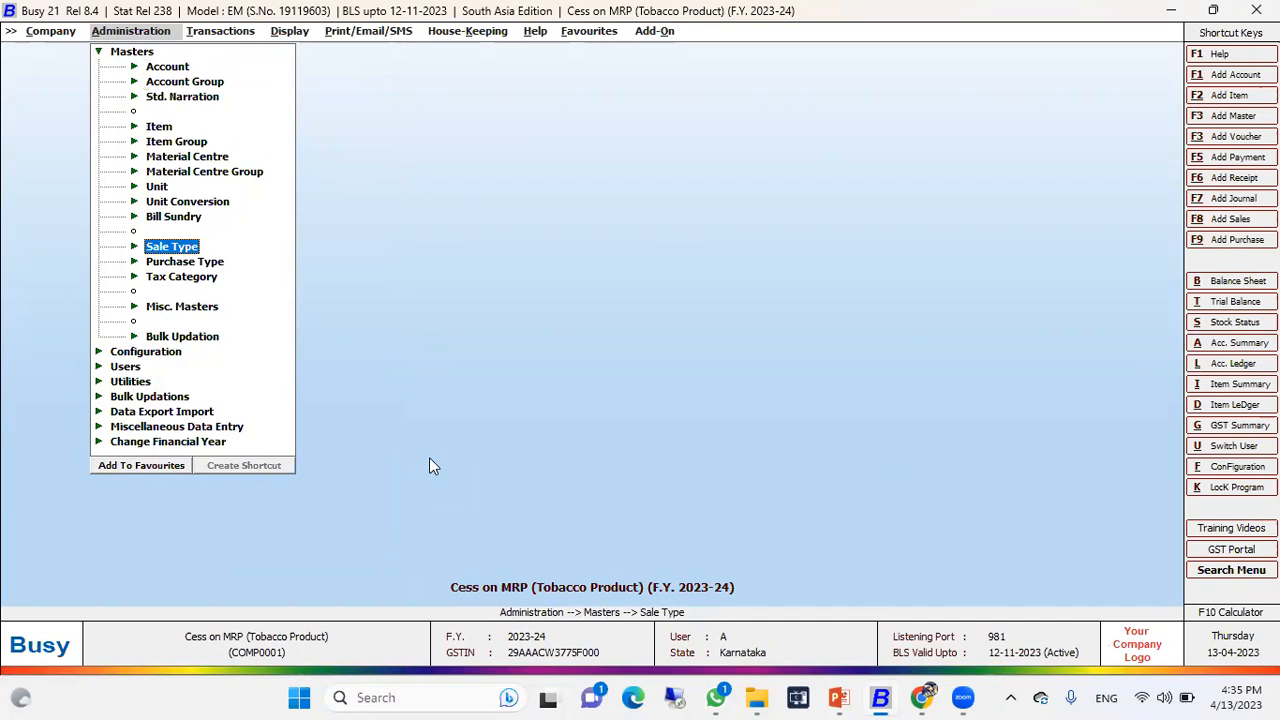
key(Return)
key(Down)
key(Return)
text(mu)
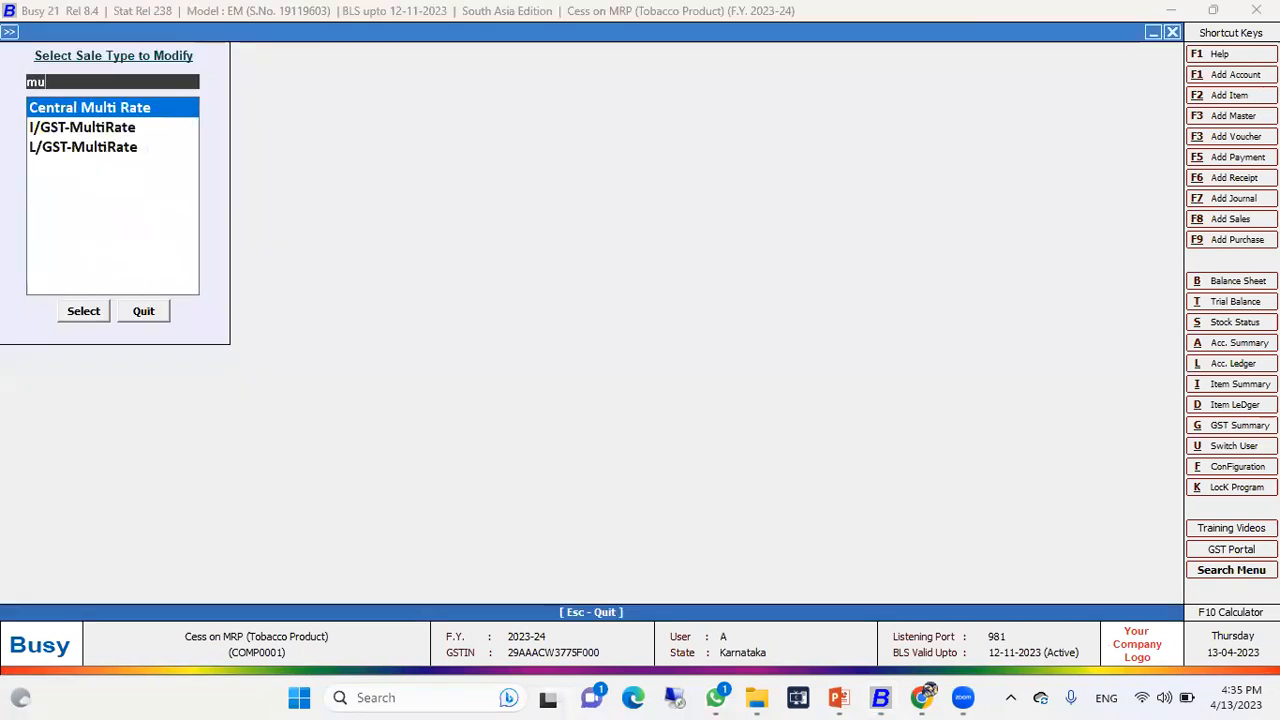
key(Down)
key(Down)
key(Up)
key(Up)
key(Return)
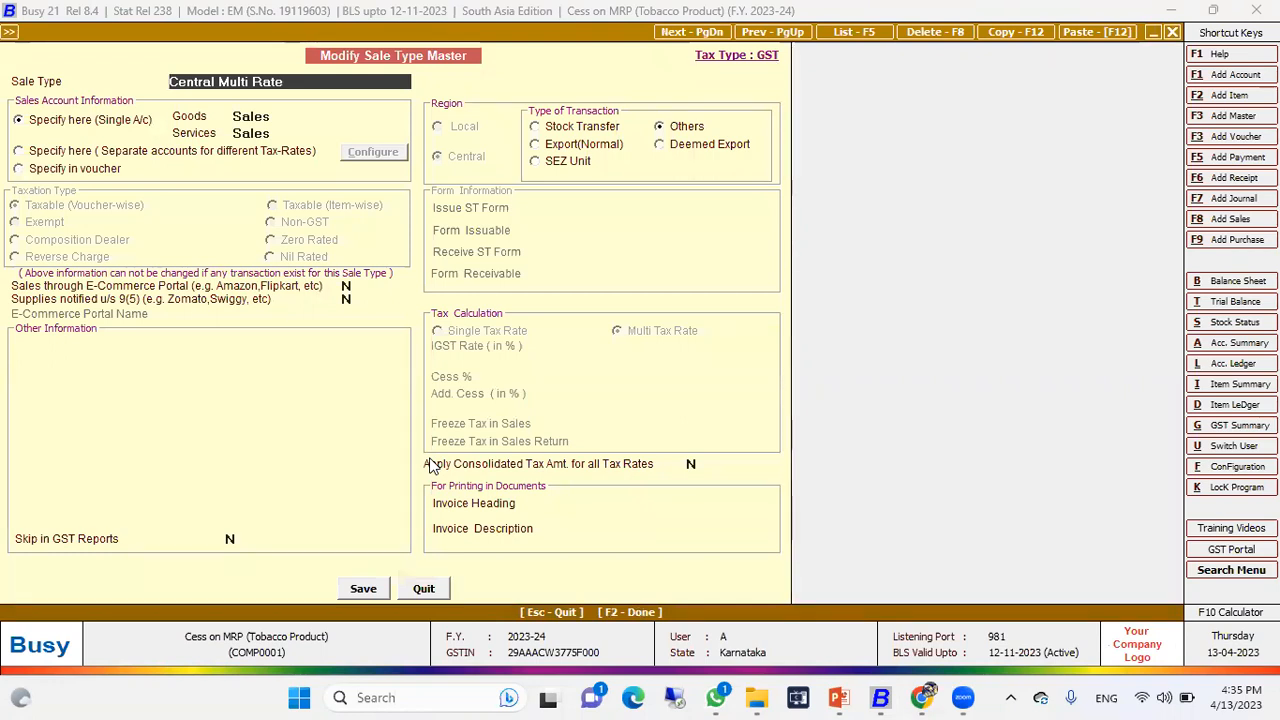
- Check the sale type's Apply Consolidated Tax Amt. for all Tax Rates setting and leave the master without saving
click(691, 464)
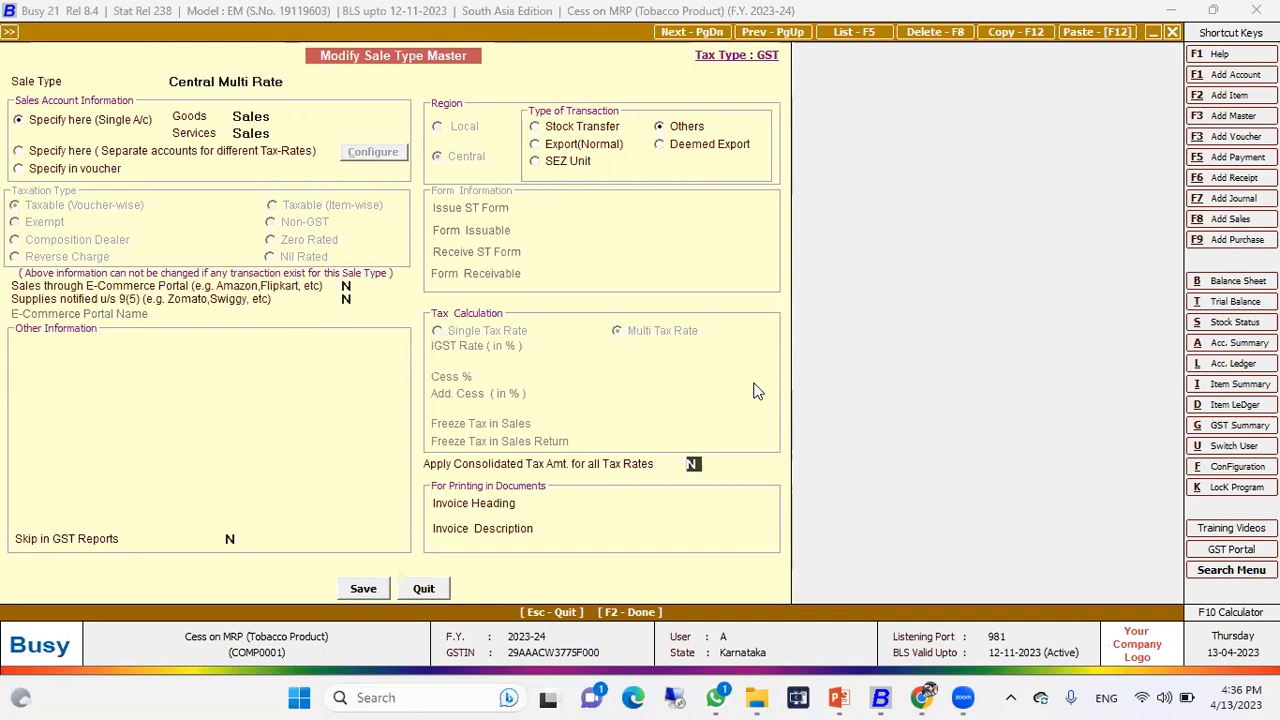
key(Escape)
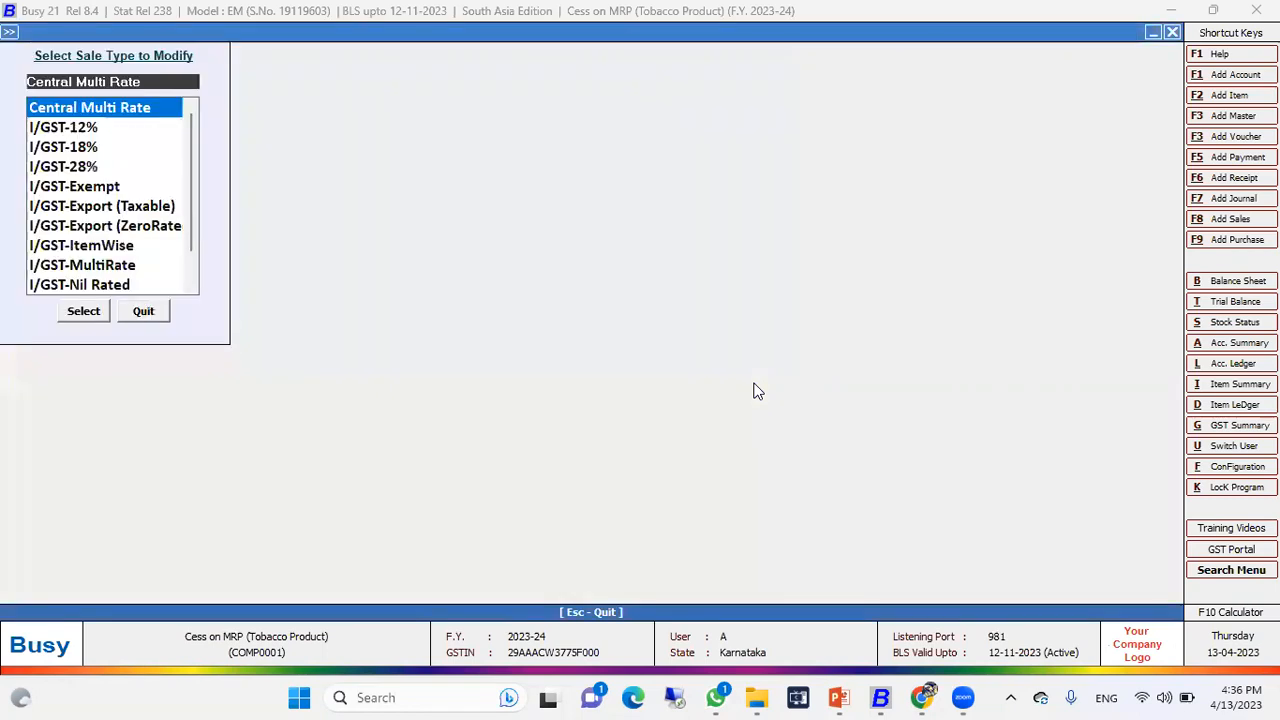
key(Escape)
- Open the 28%+32% tax category for modification, check its ACess rate, and save it
key(Up)
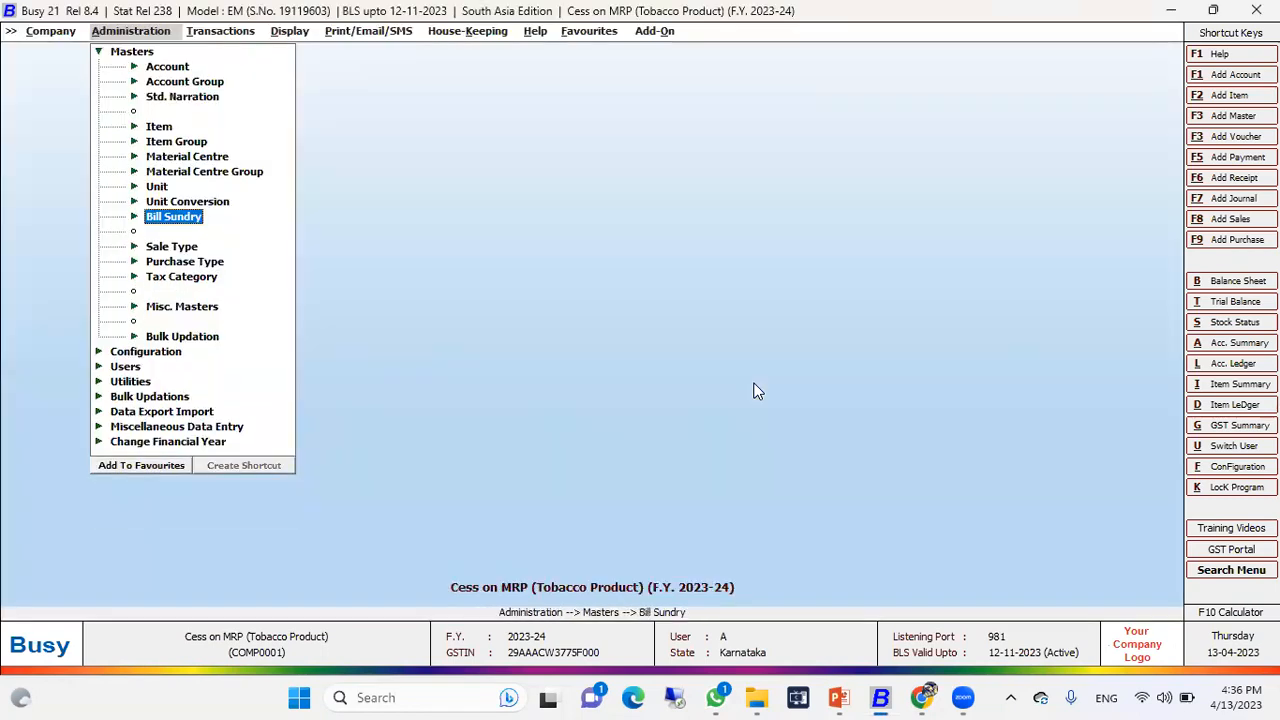
key(Up)
key(Down)
key(Down)
key(Down)
key(Down)
key(Return)
key(Down)
key(Return)
text(28%+32%)
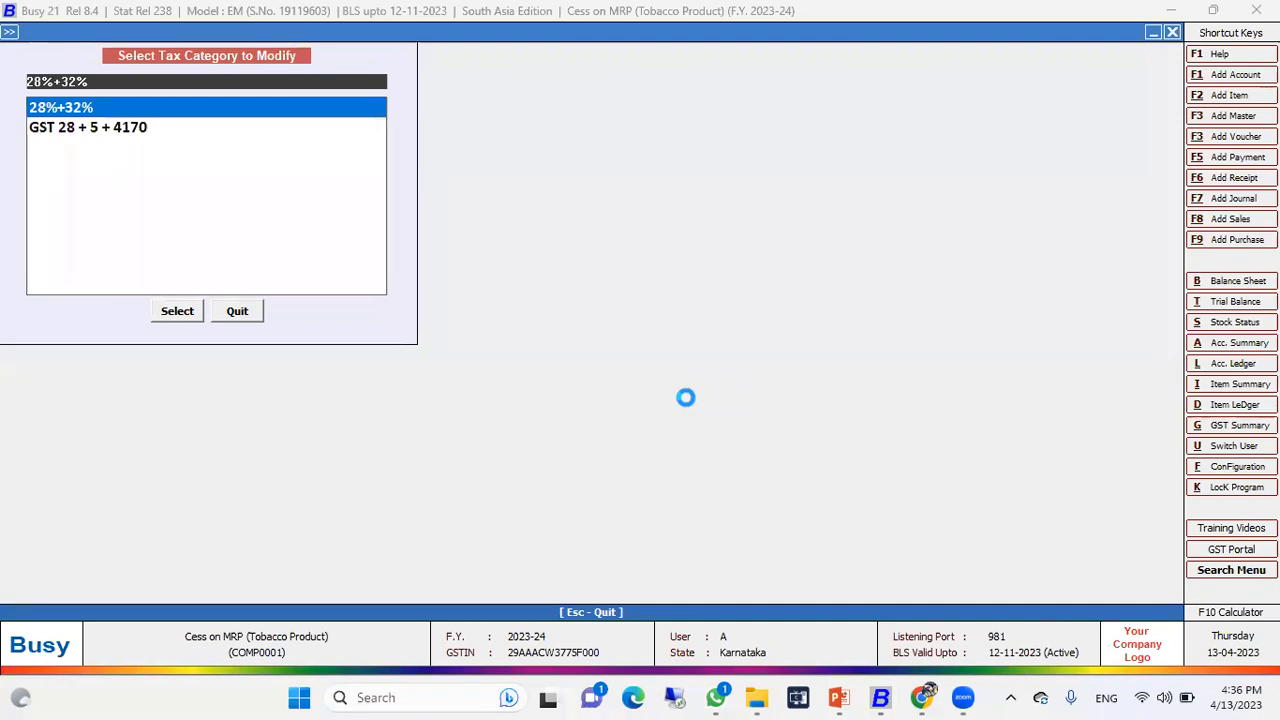
key(Return)
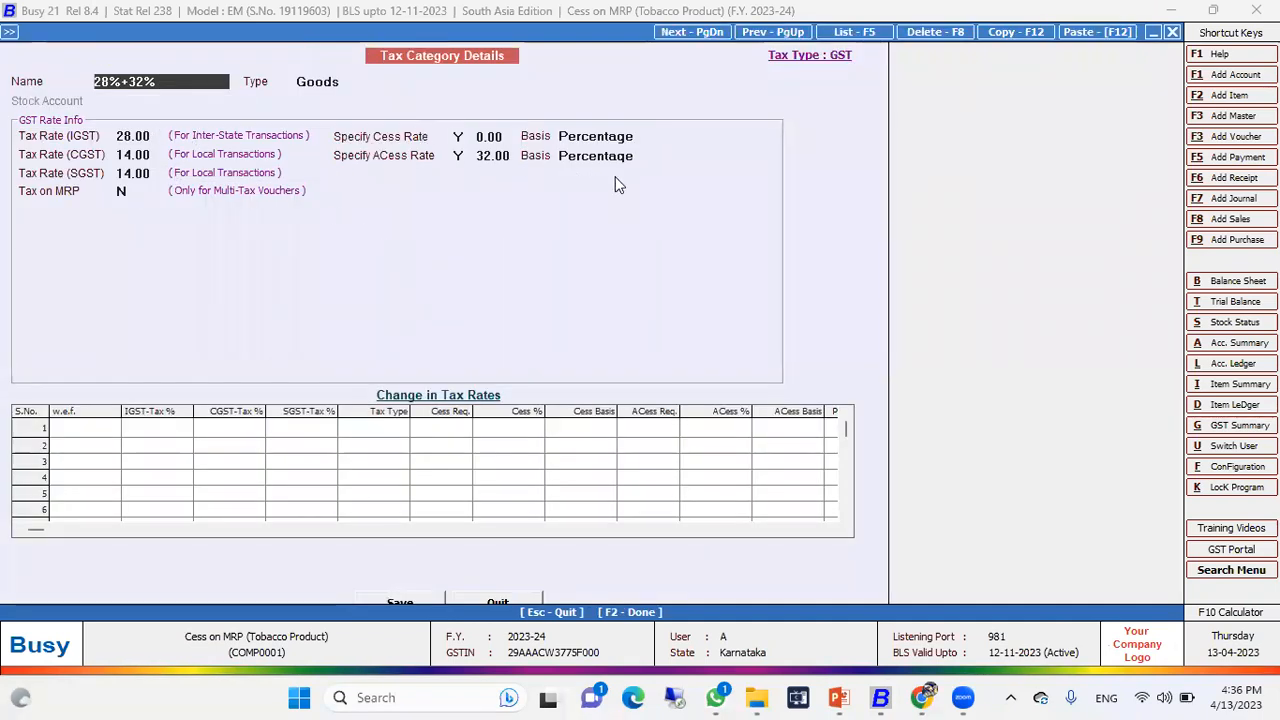
click(494, 155)
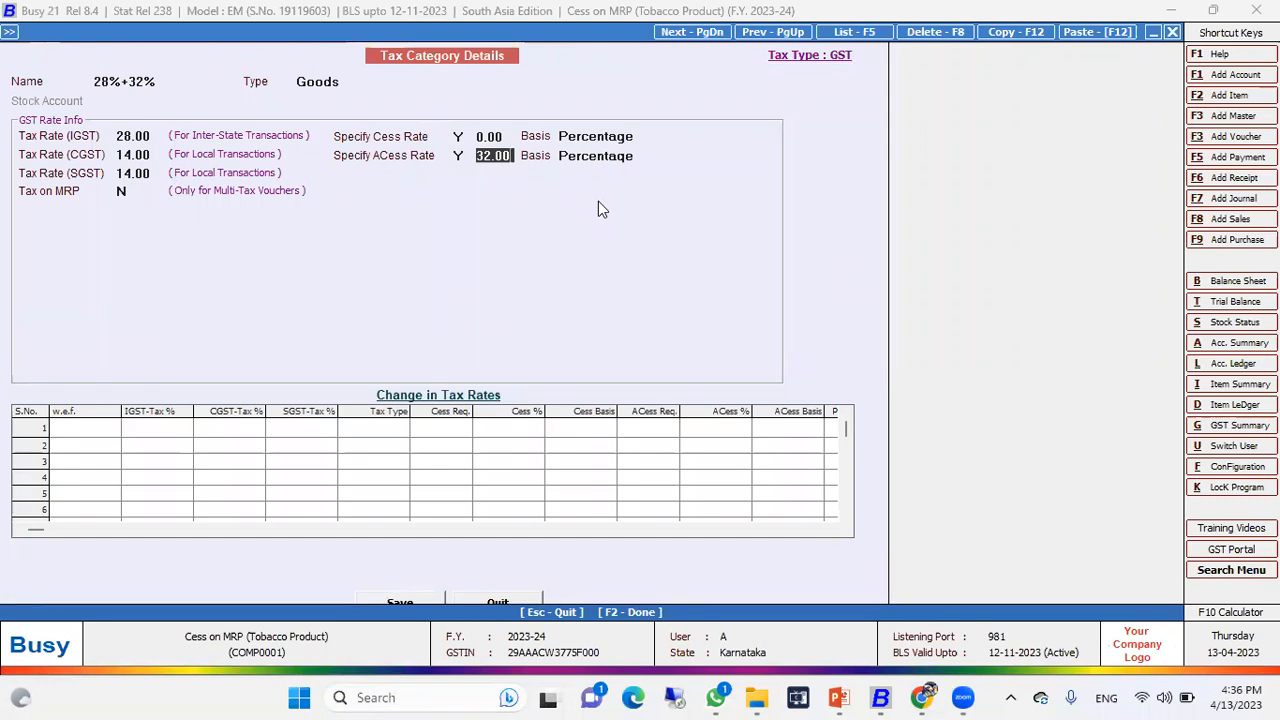
key(F2)
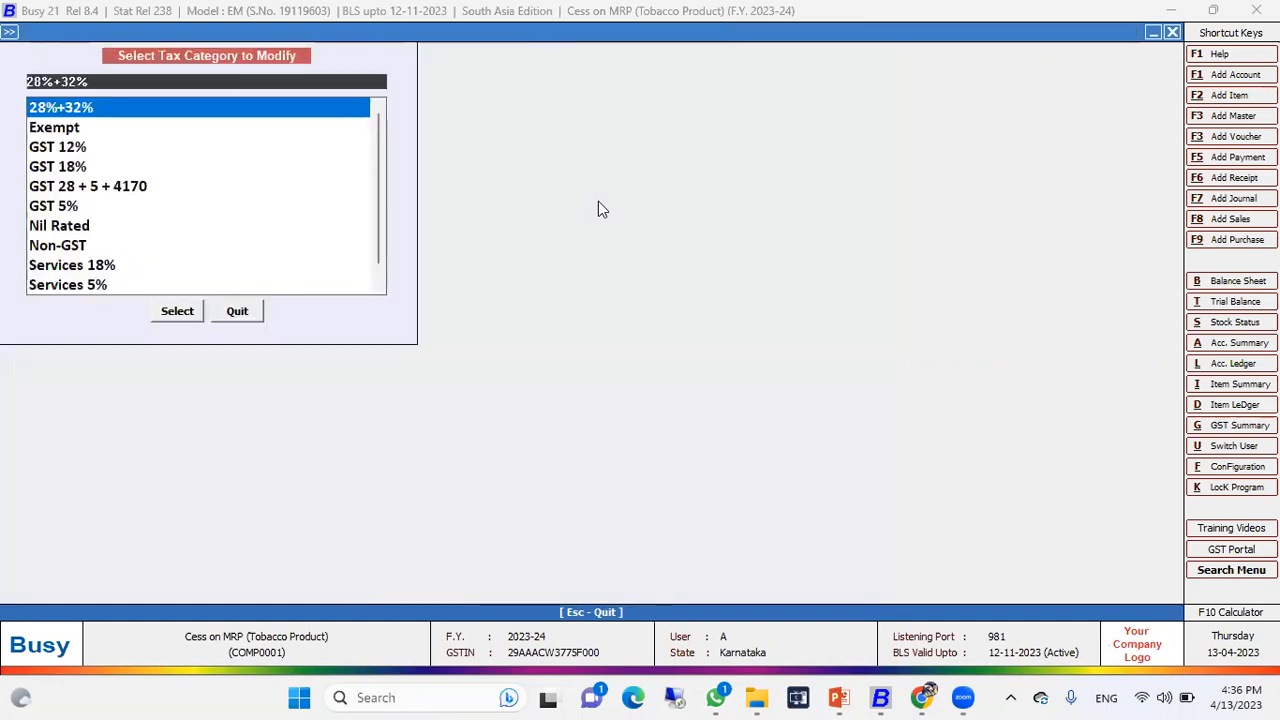
- Open the 12%+56% tax category, check its ACess rate, and leave tax category modification without saving
text(12)
key(Return)
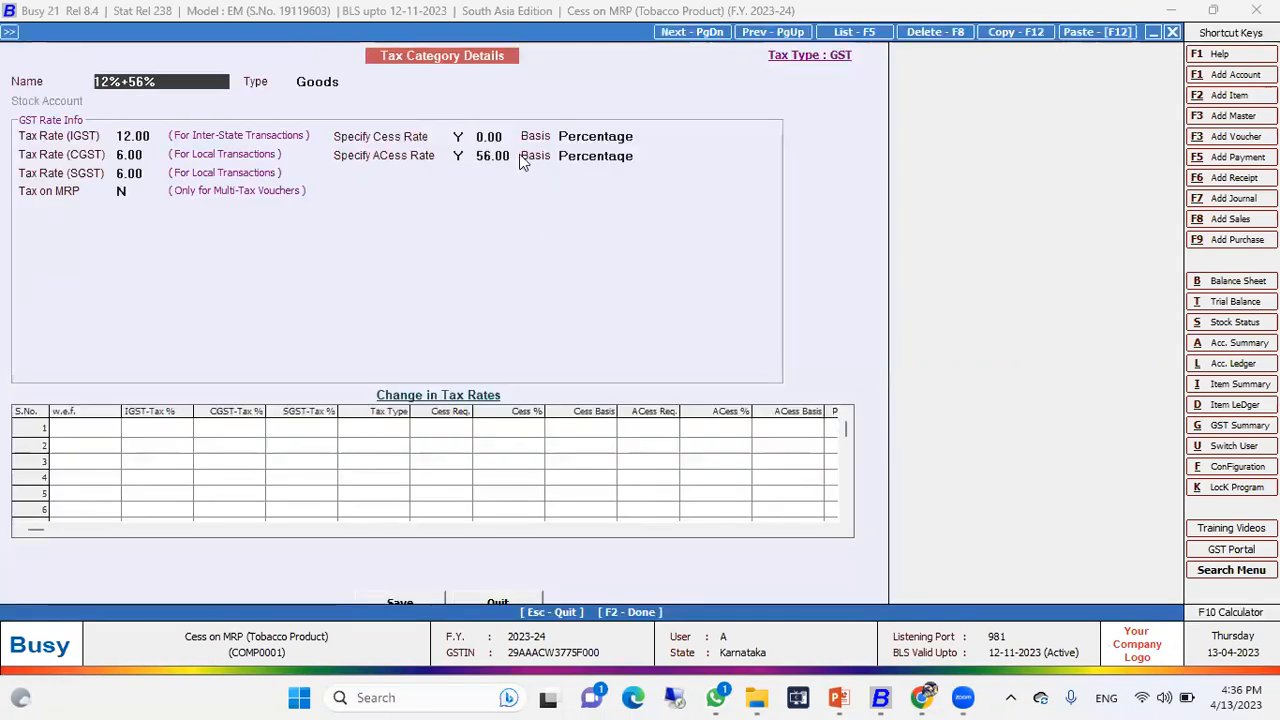
click(521, 156)
click(507, 156)
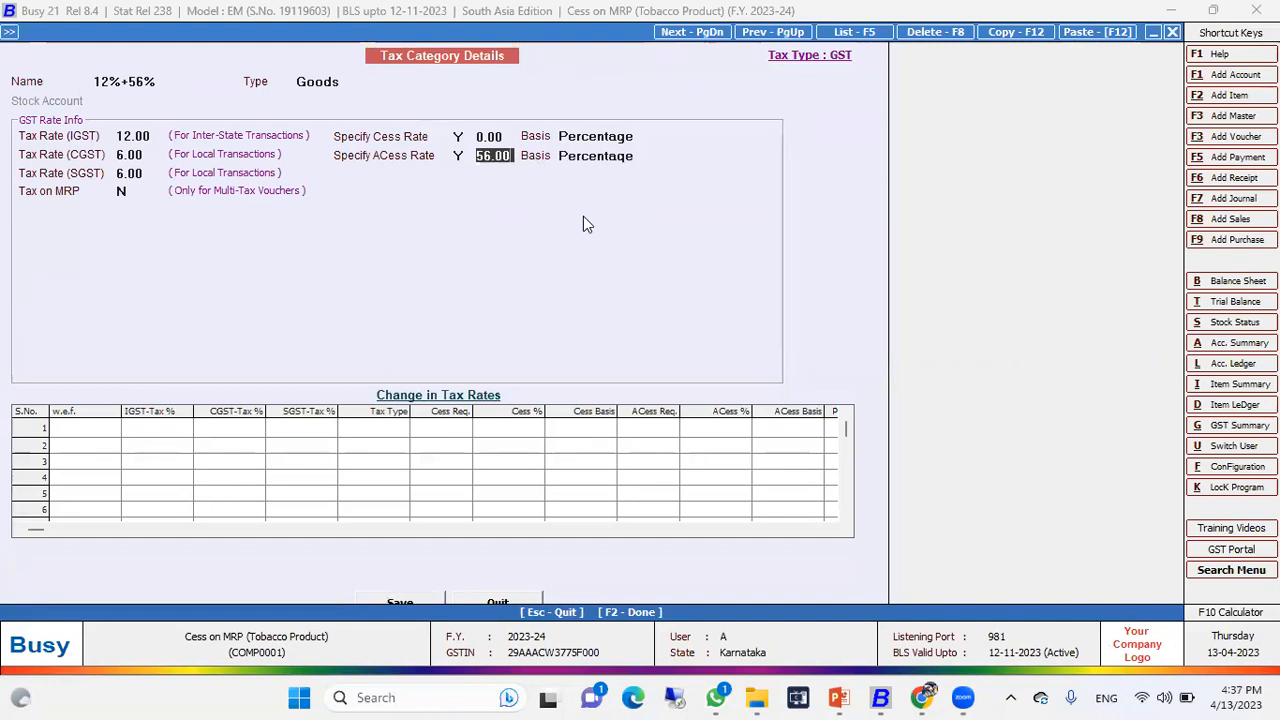
key(Escape)
key(Escape)
key(Escape)
- Open the Vimal Pan Masala item master for modification
key(Up)
key(Up)
key(Up)
key(Up)
key(Up)
key(Up)
key(Up)
key(Up)
key(Up)
key(Return)
key(Down)
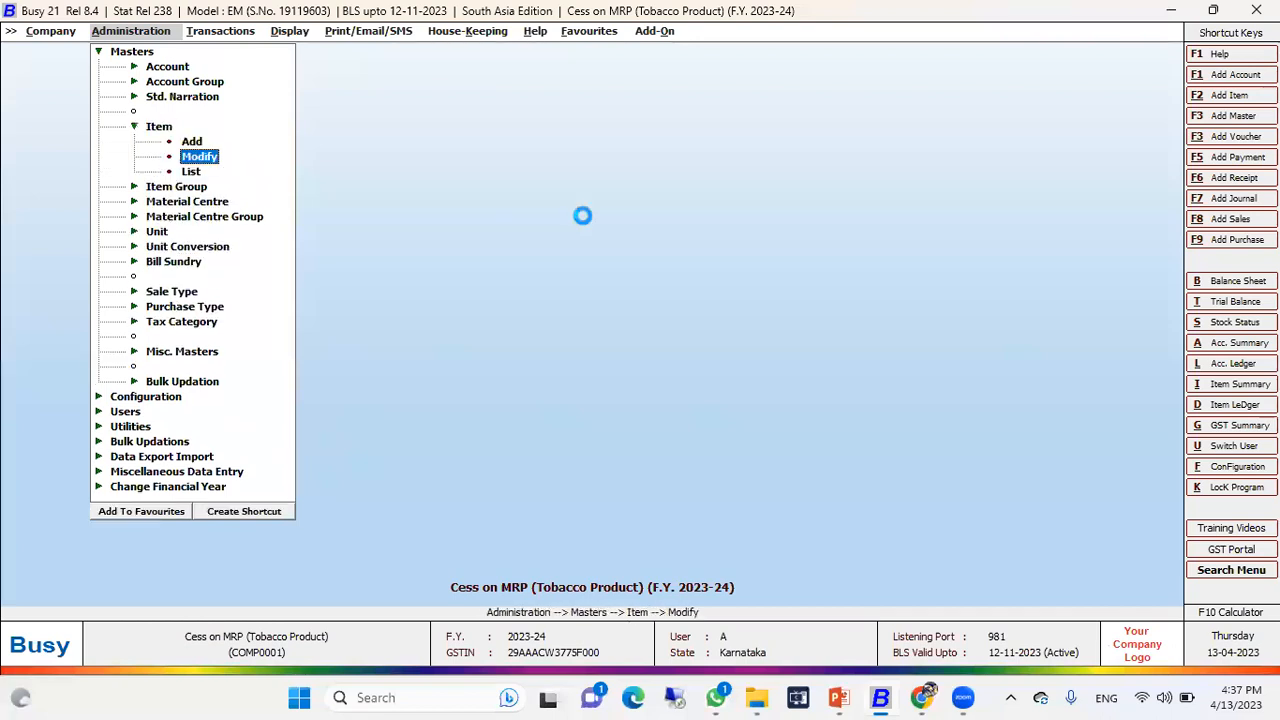
key(Return)
text(vima)
key(Down)
key(Return)
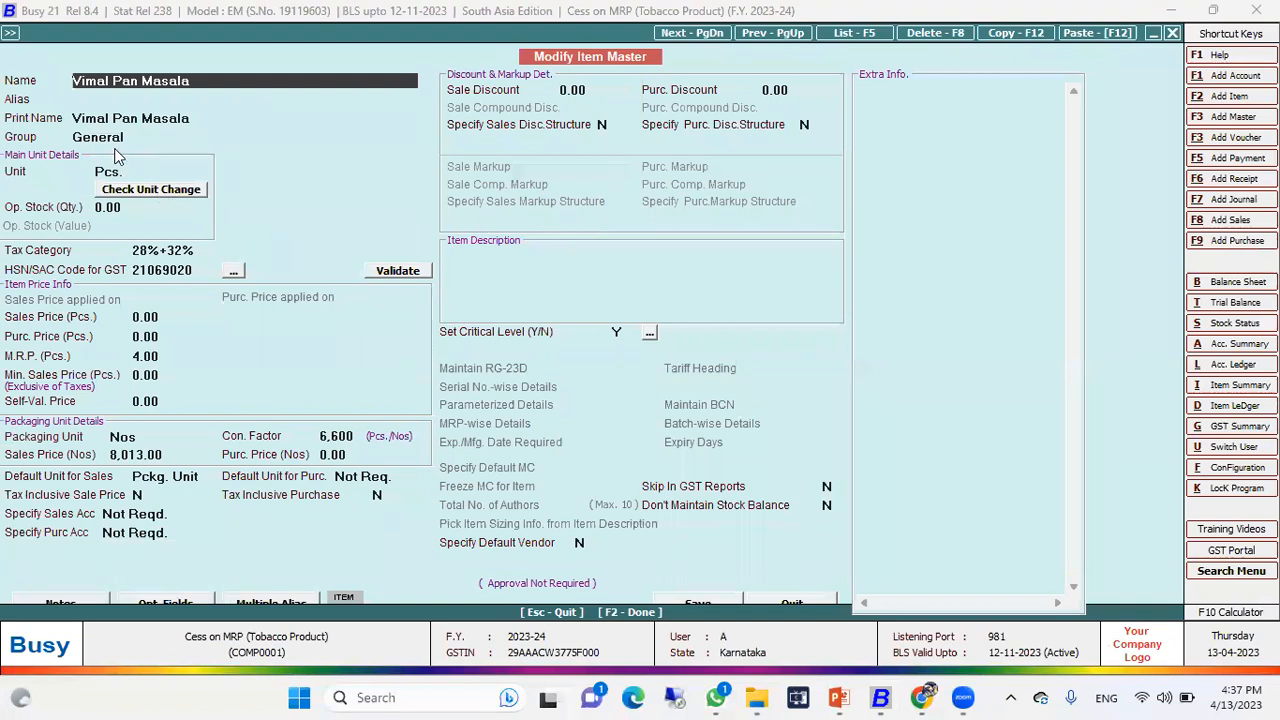
- Check the item's main unit, packaging unit, tax category, conversion factor and M.R.P., and leave item modification without saving
click(128, 174)
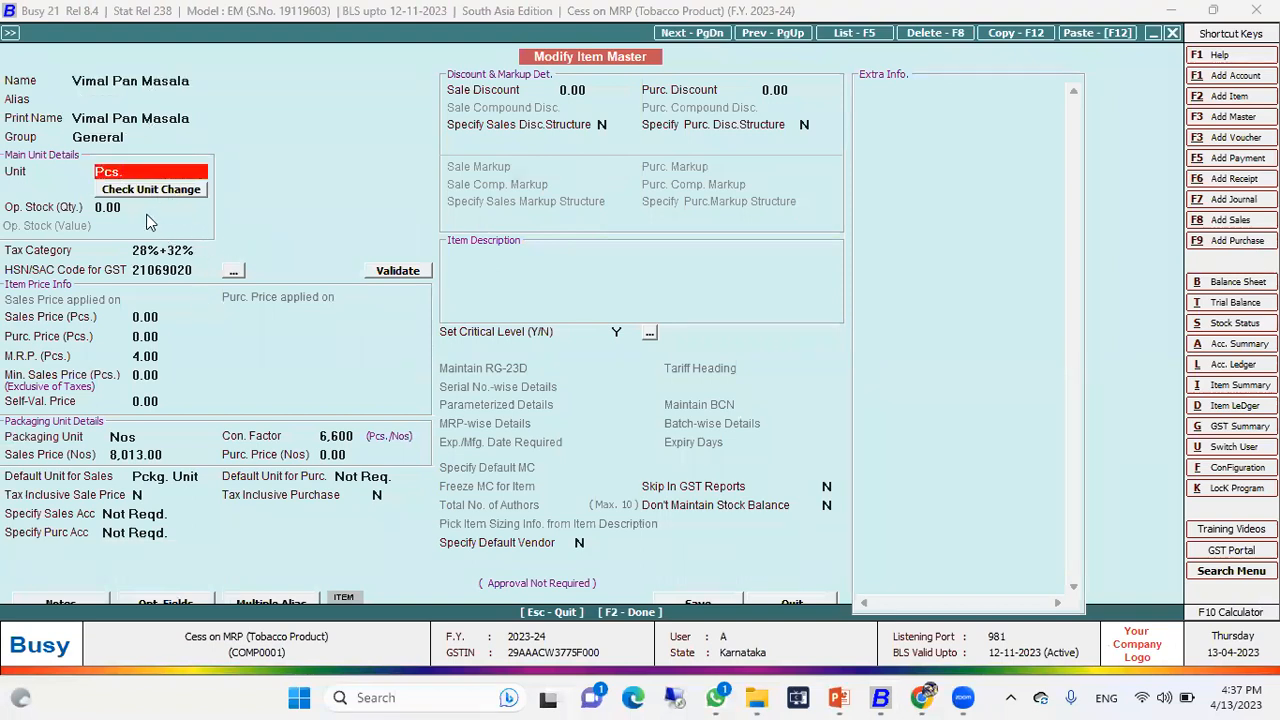
click(141, 436)
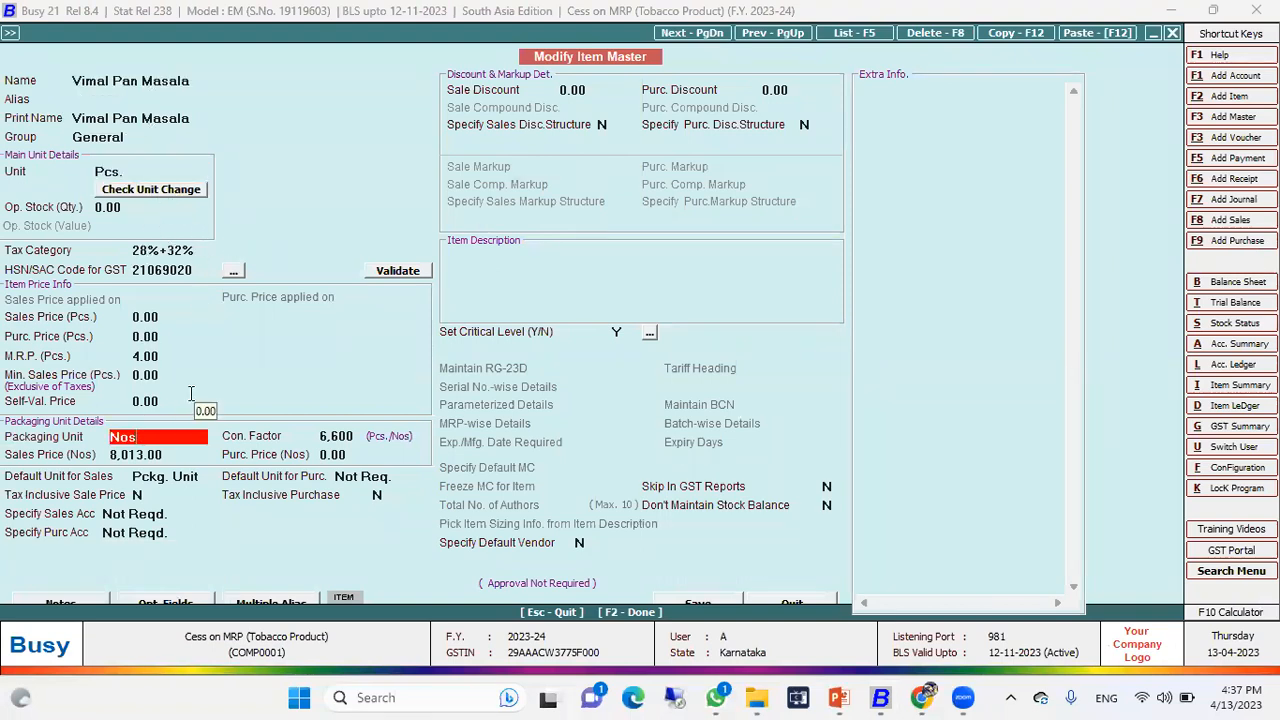
click(190, 251)
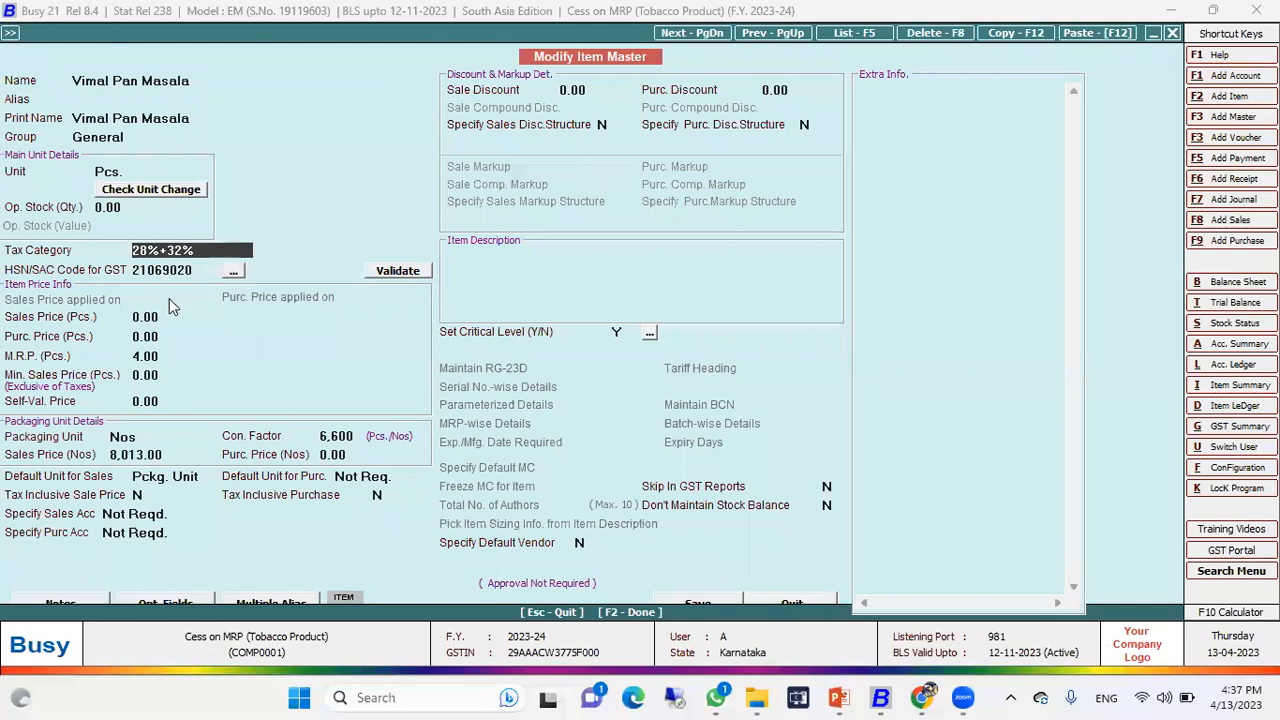
click(316, 442)
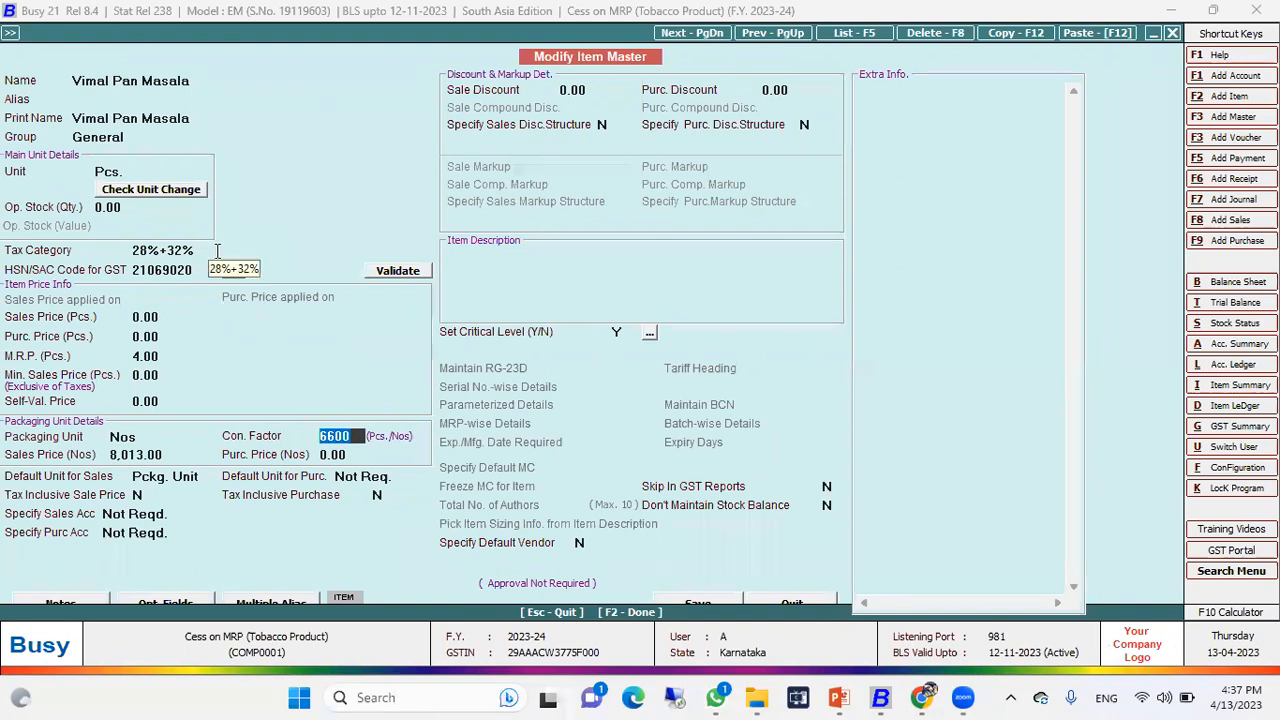
click(163, 356)
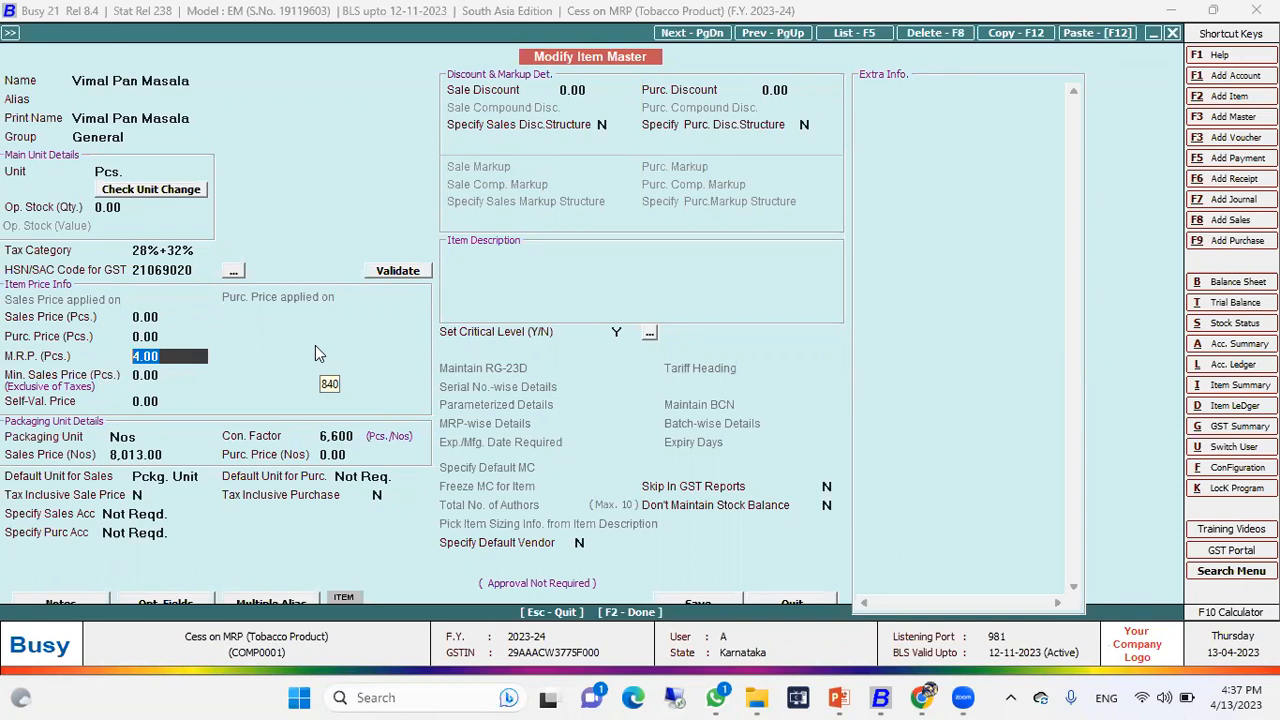
click(143, 250)
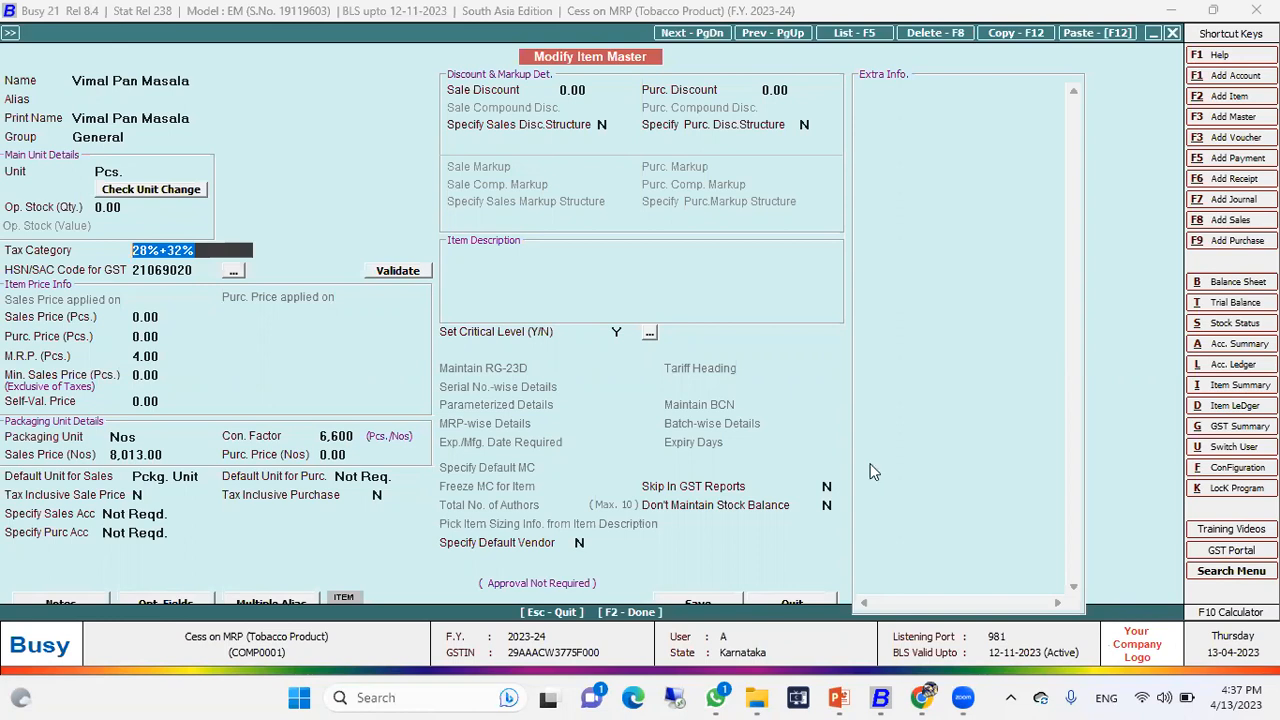
key(Escape)
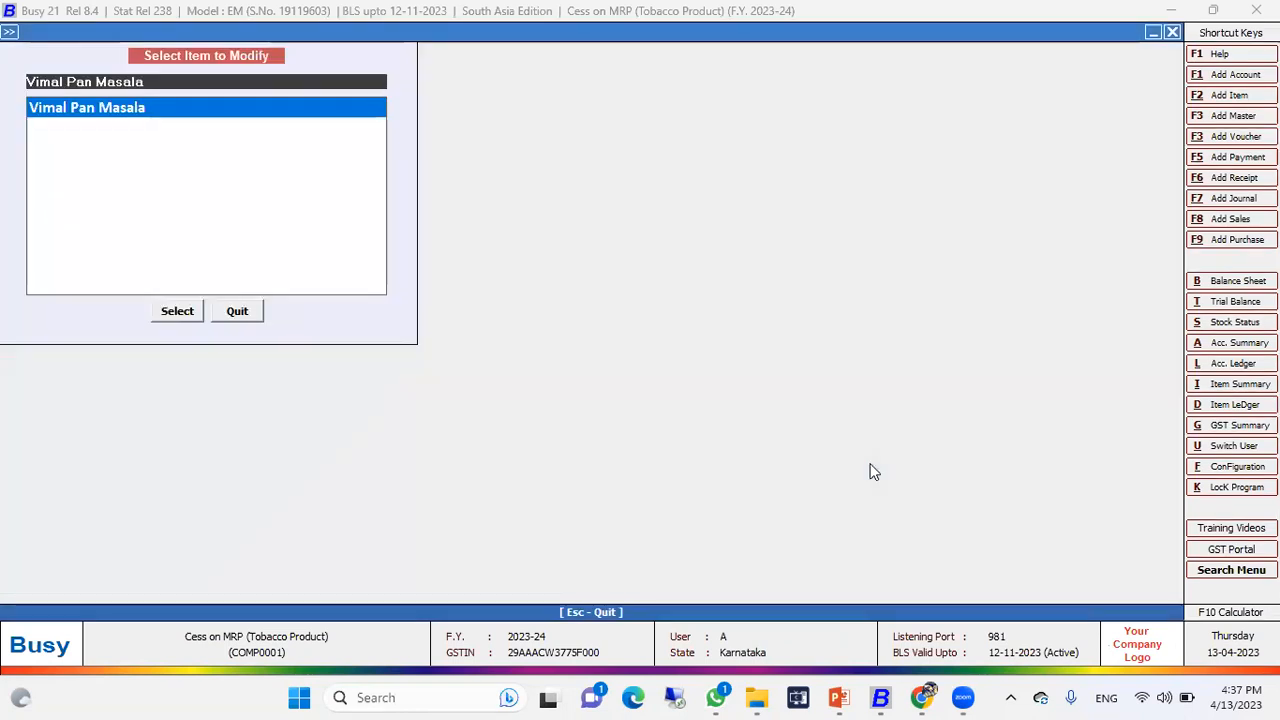
key(Escape)
- Open the Add. Cess on MRP bill sundry master for modification
key(Down)
key(Down)
key(Down)
key(Down)
key(Down)
key(Down)
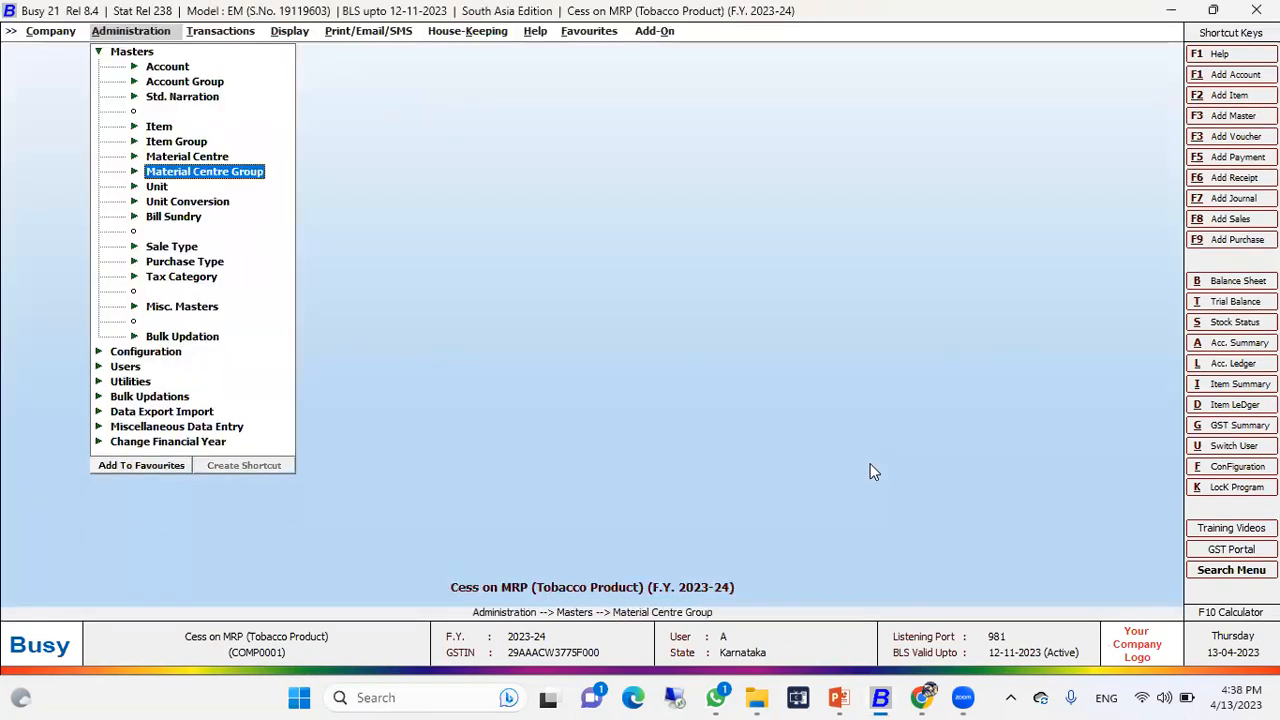
key(Return)
key(Down)
key(Return)
text(add)
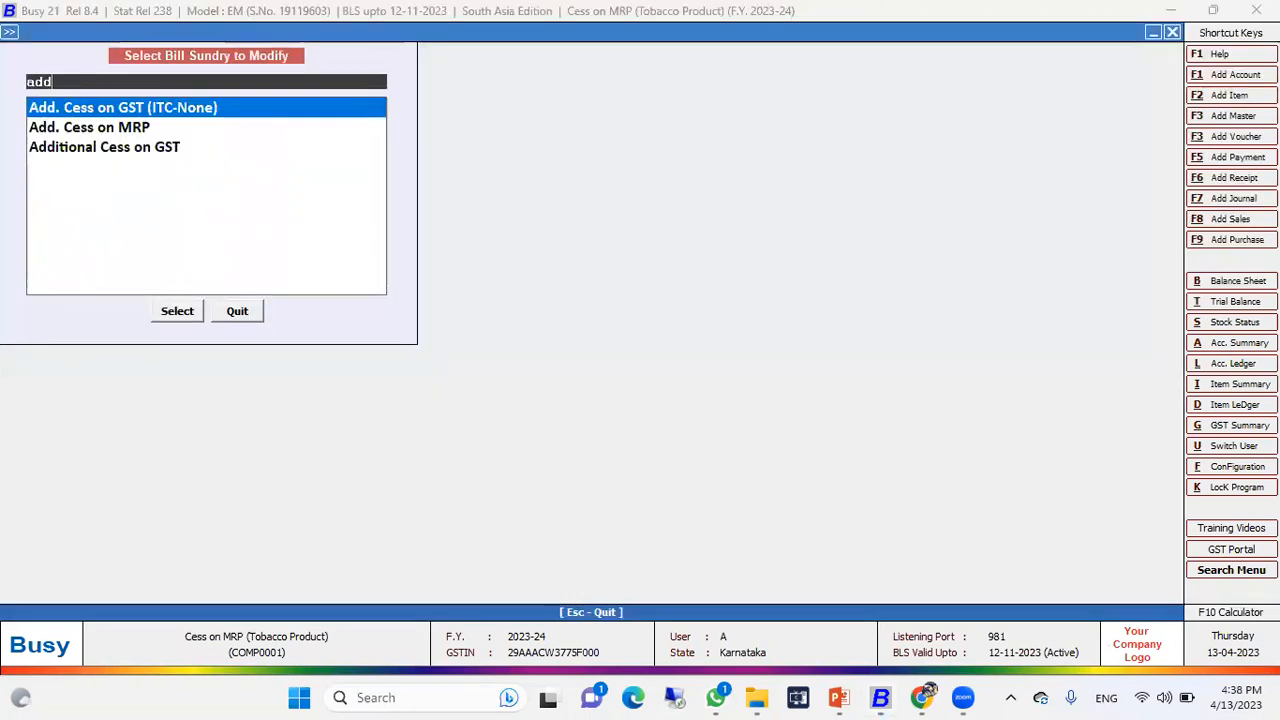
key(Down)
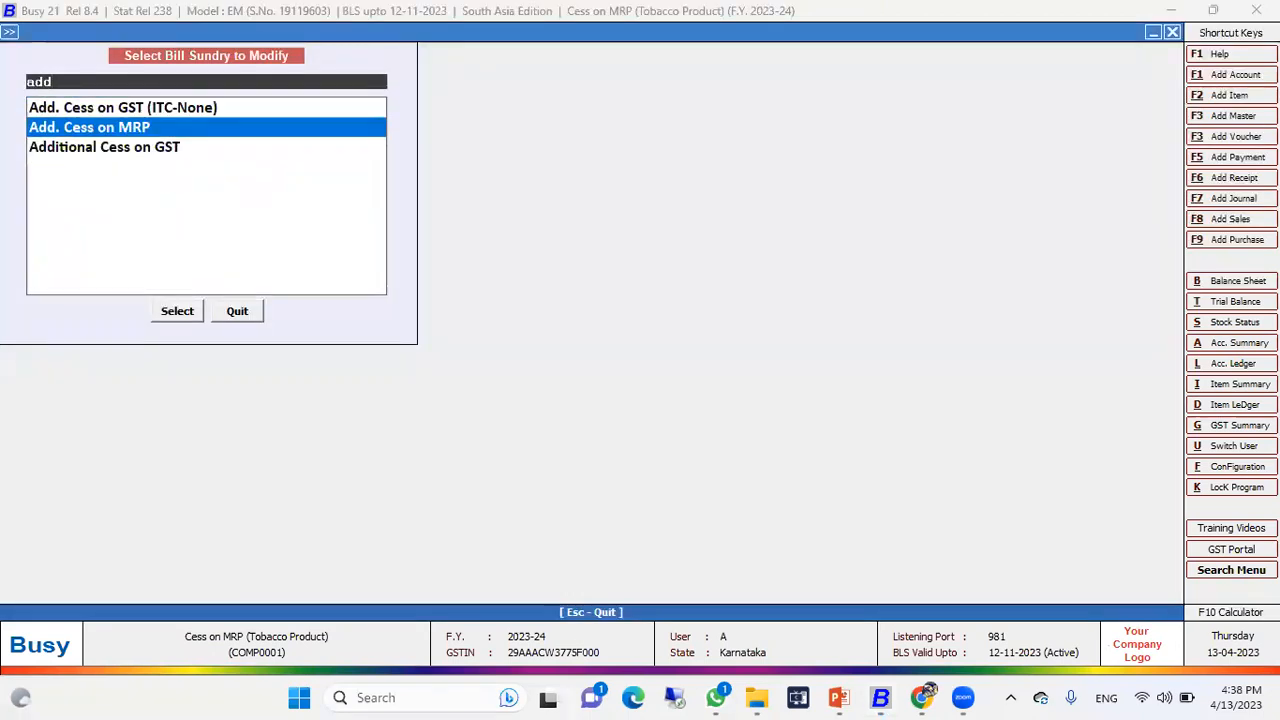
key(Return)
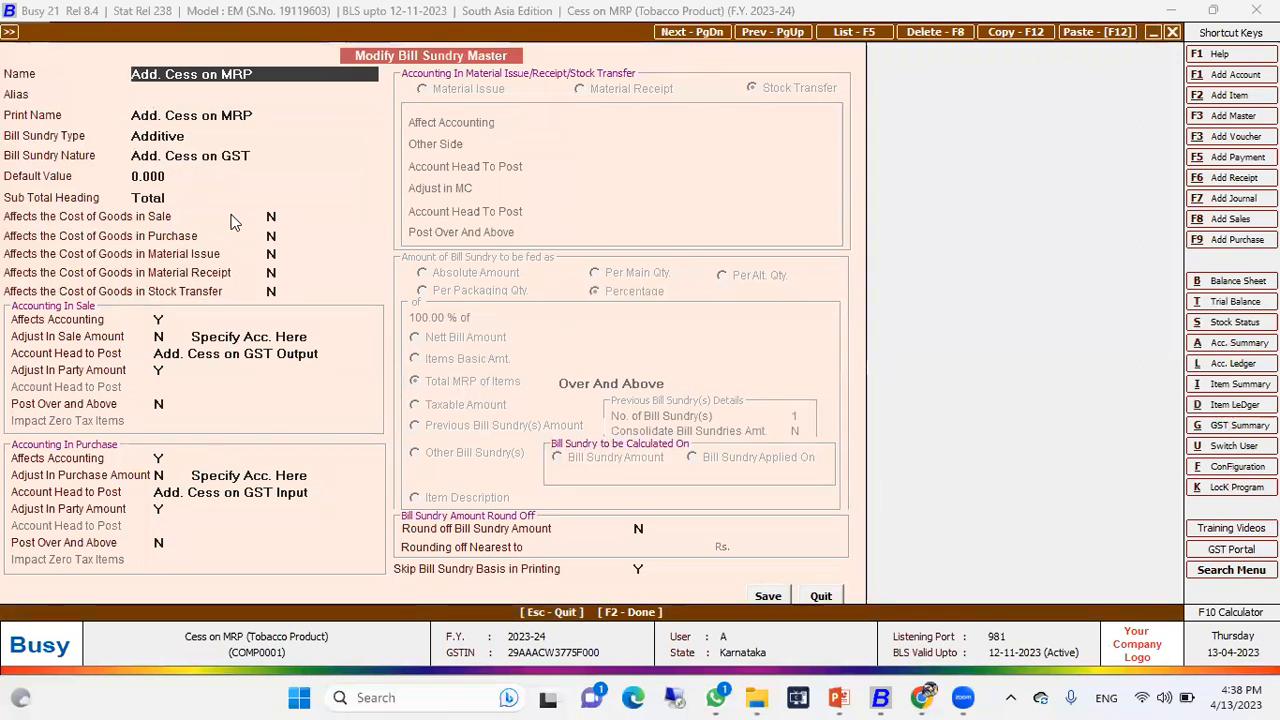
- Check the bill sundry's nature and Skip Bill Sundry Basis in Printing setting, and leave the master without saving
click(197, 152)
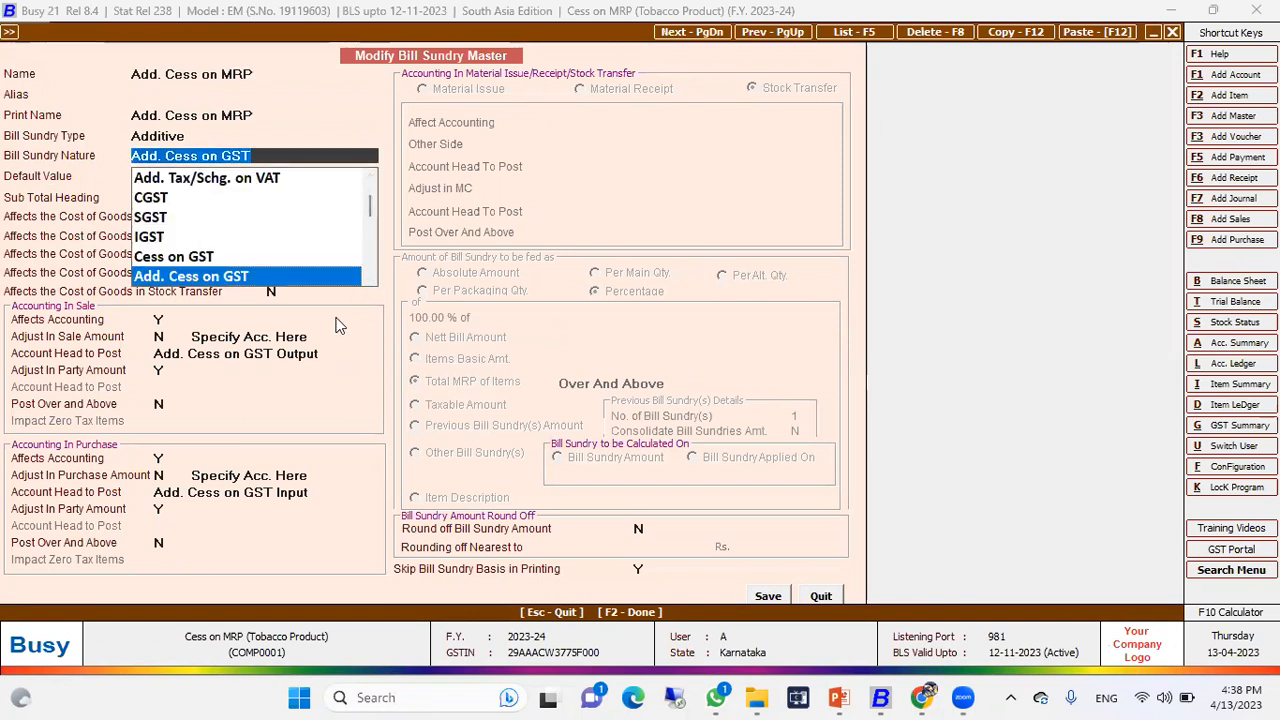
key(Return)
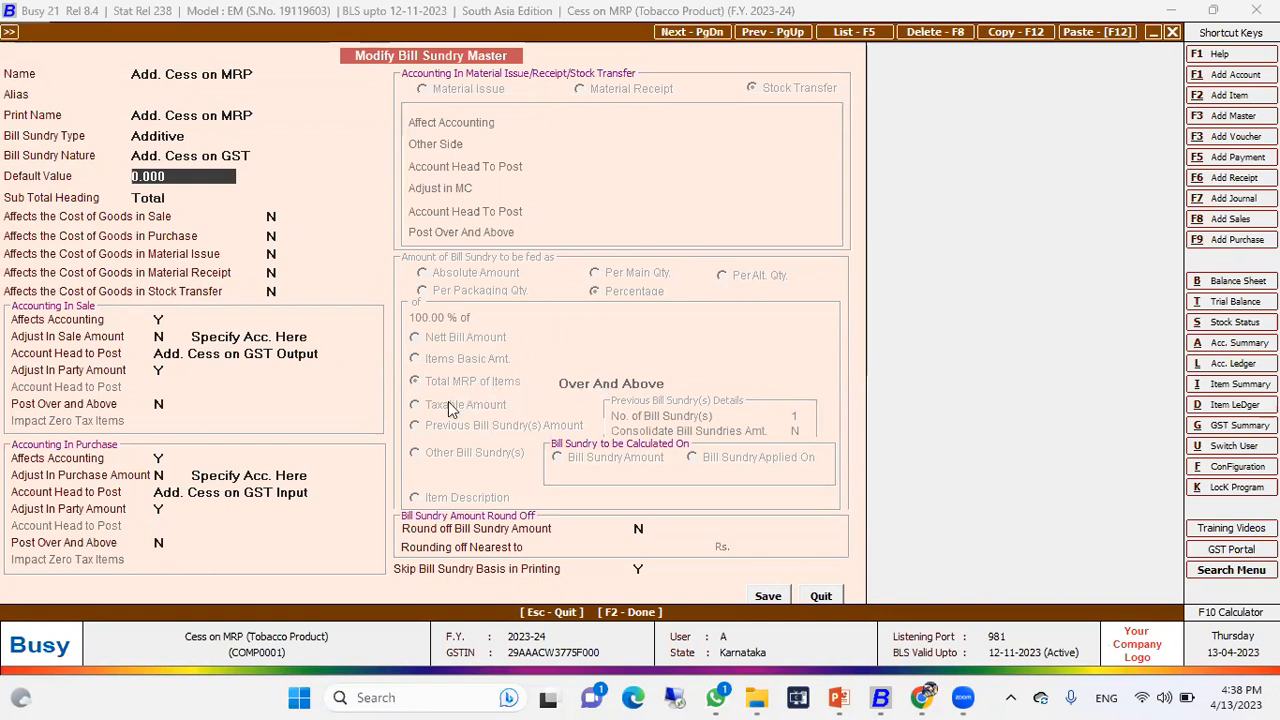
click(640, 567)
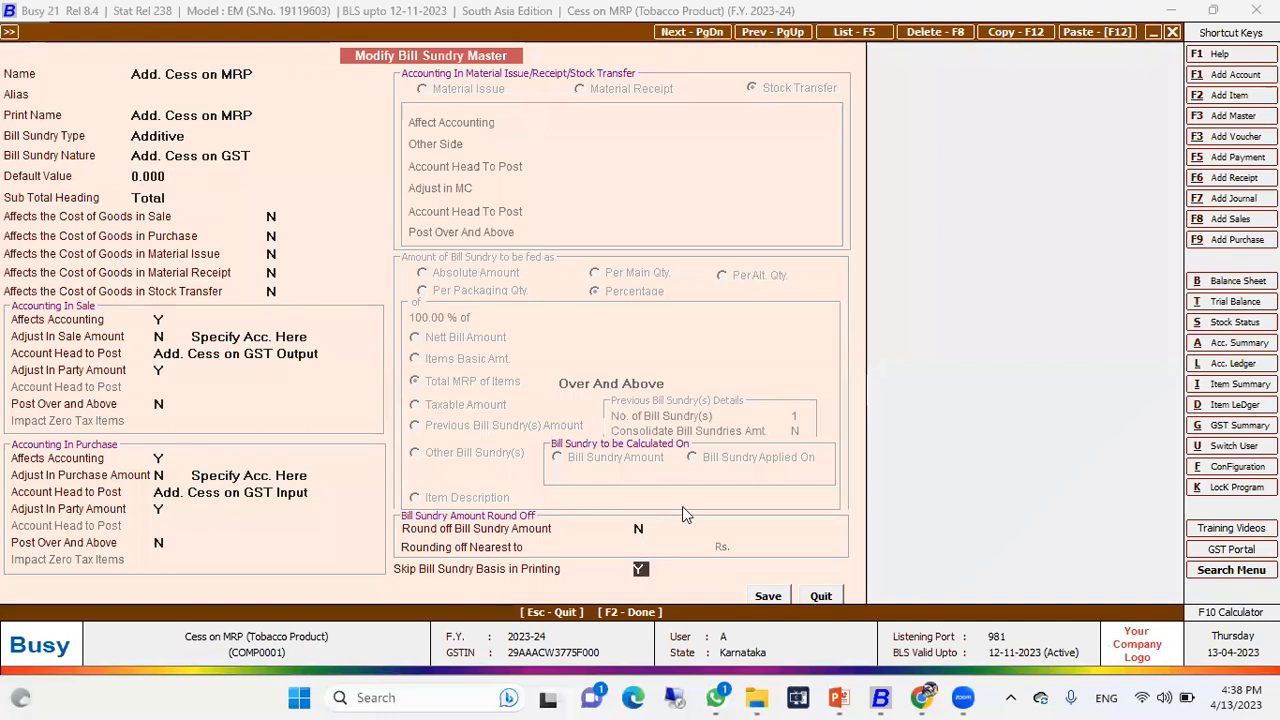
click(820, 596)
key(Escape)
- List the sales vouchers from 1-4-2023 to 13-4-2023 and open the last one, containing Kamla Pasand and Vimal Pan Masala
key(Right)
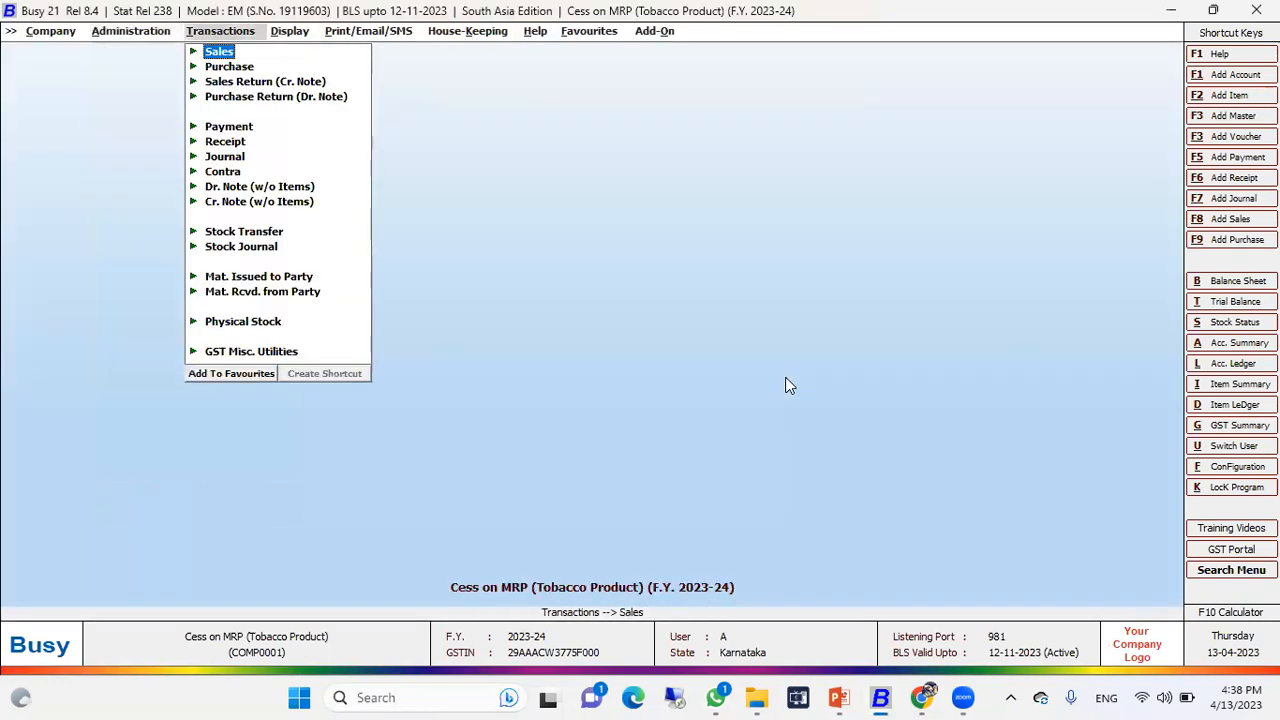
key(Return)
key(Down)
key(Down)
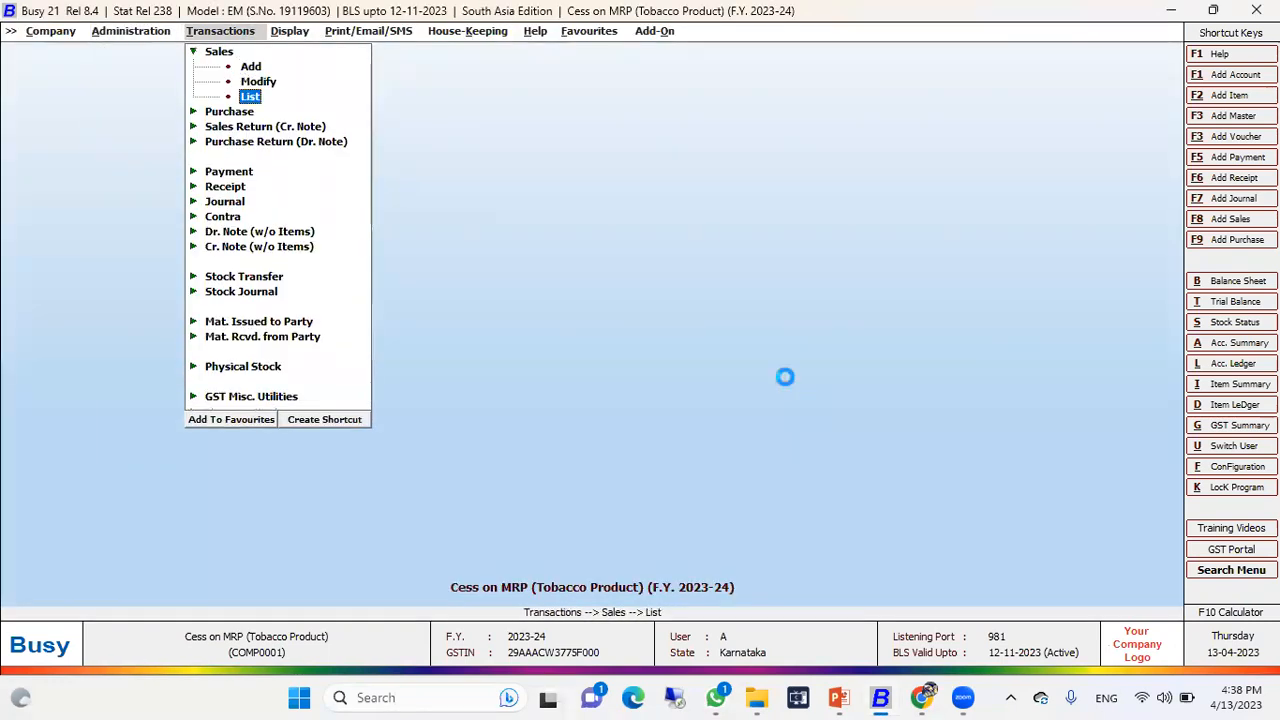
key(Return)
key(F2)
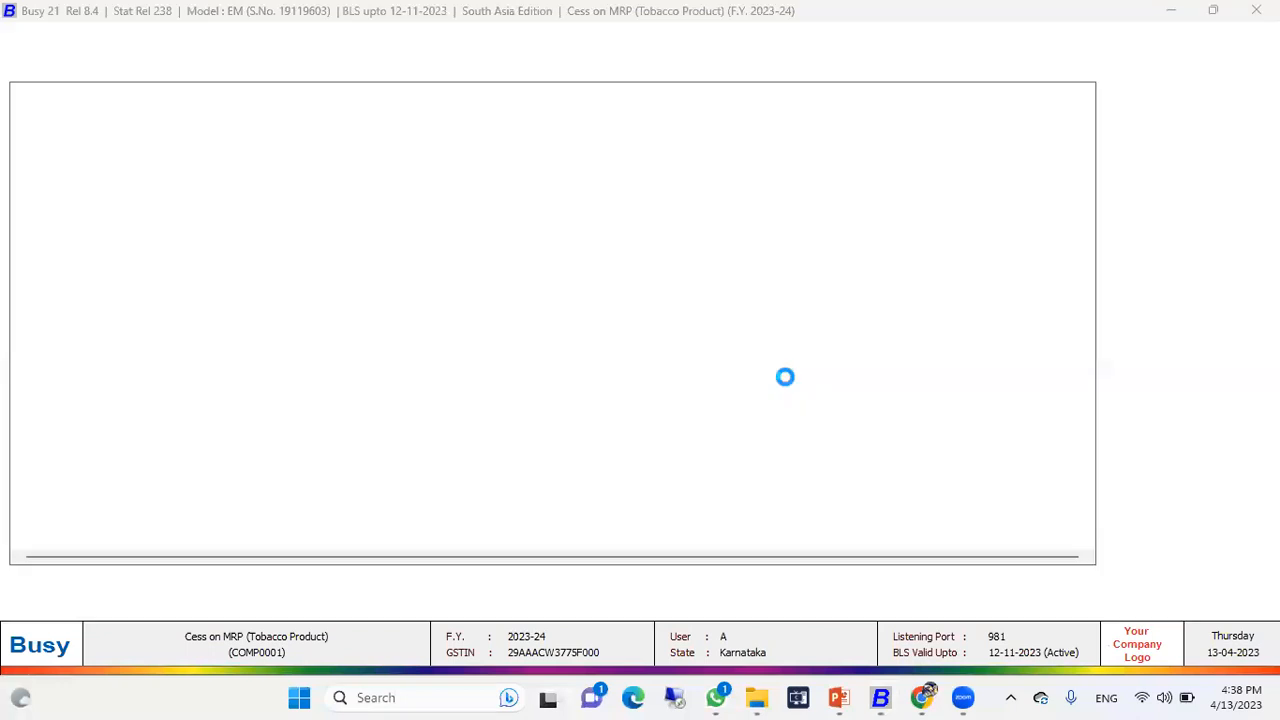
scroll(700, 450, down, 8)
click(605, 507)
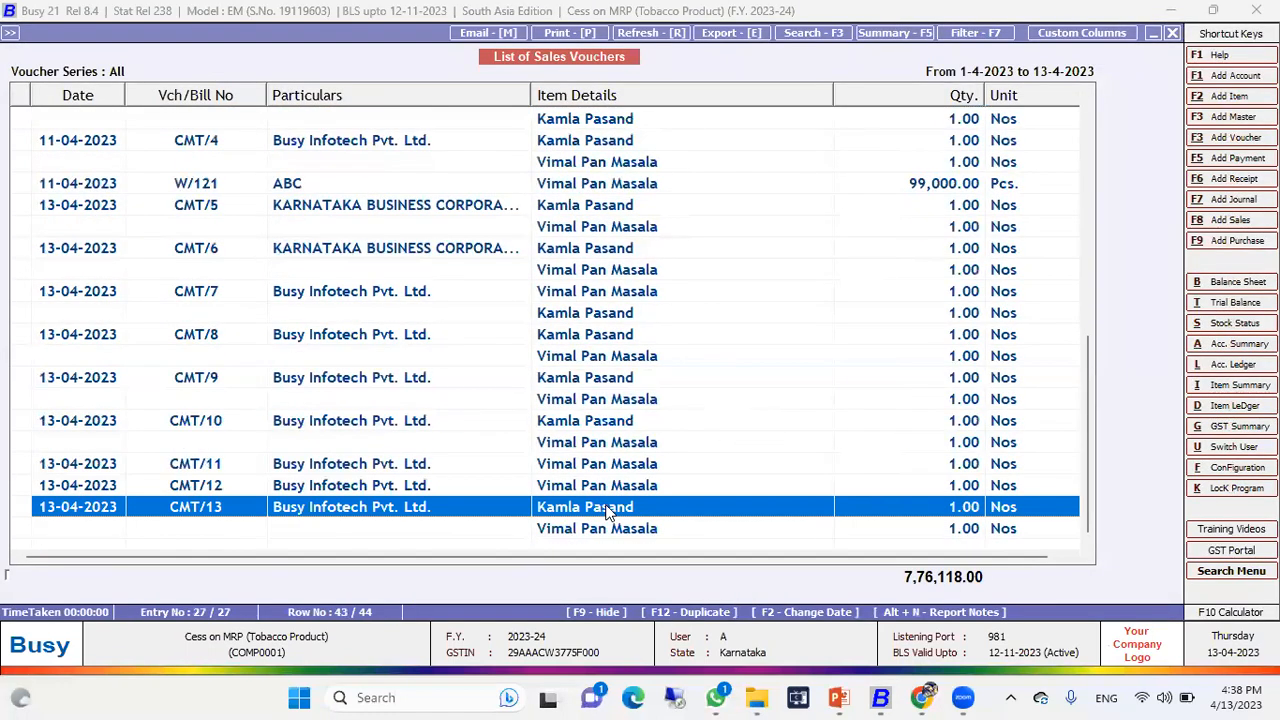
key(Return)
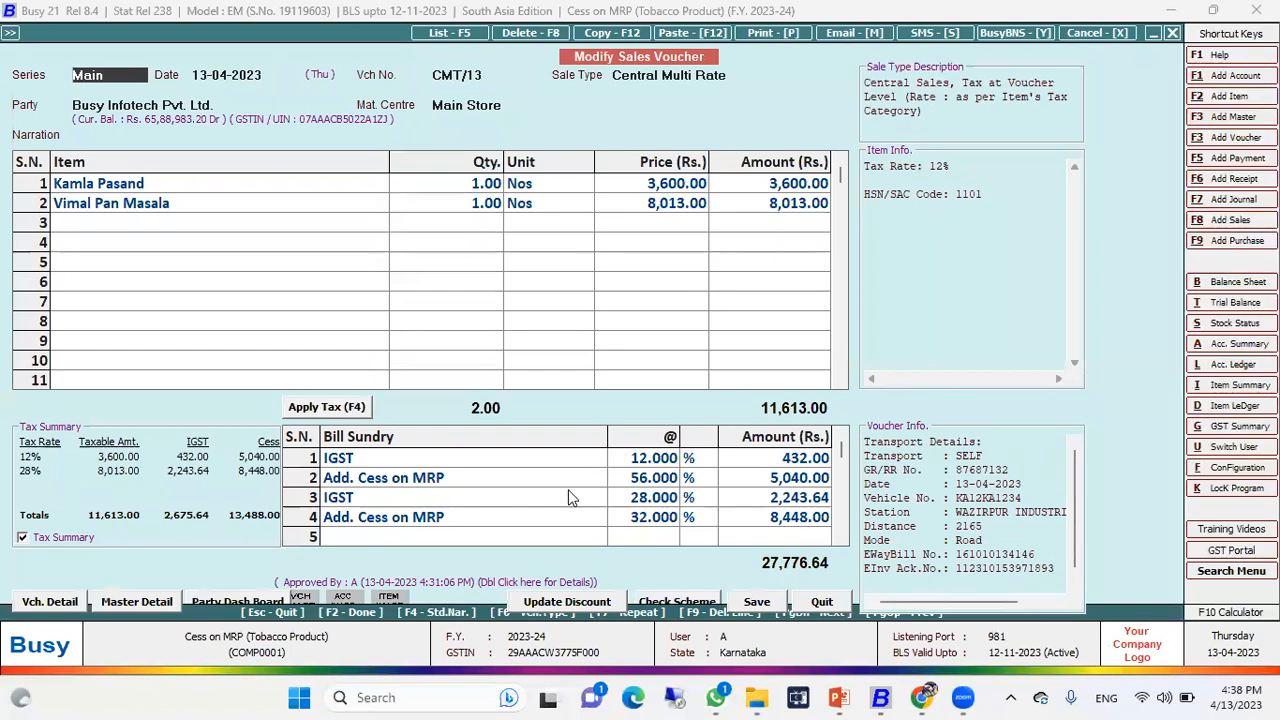
- Review the voucher's two item lines and its IGST and Add. Cess on MRP bill sundry lines for both tax rates
click(550, 462)
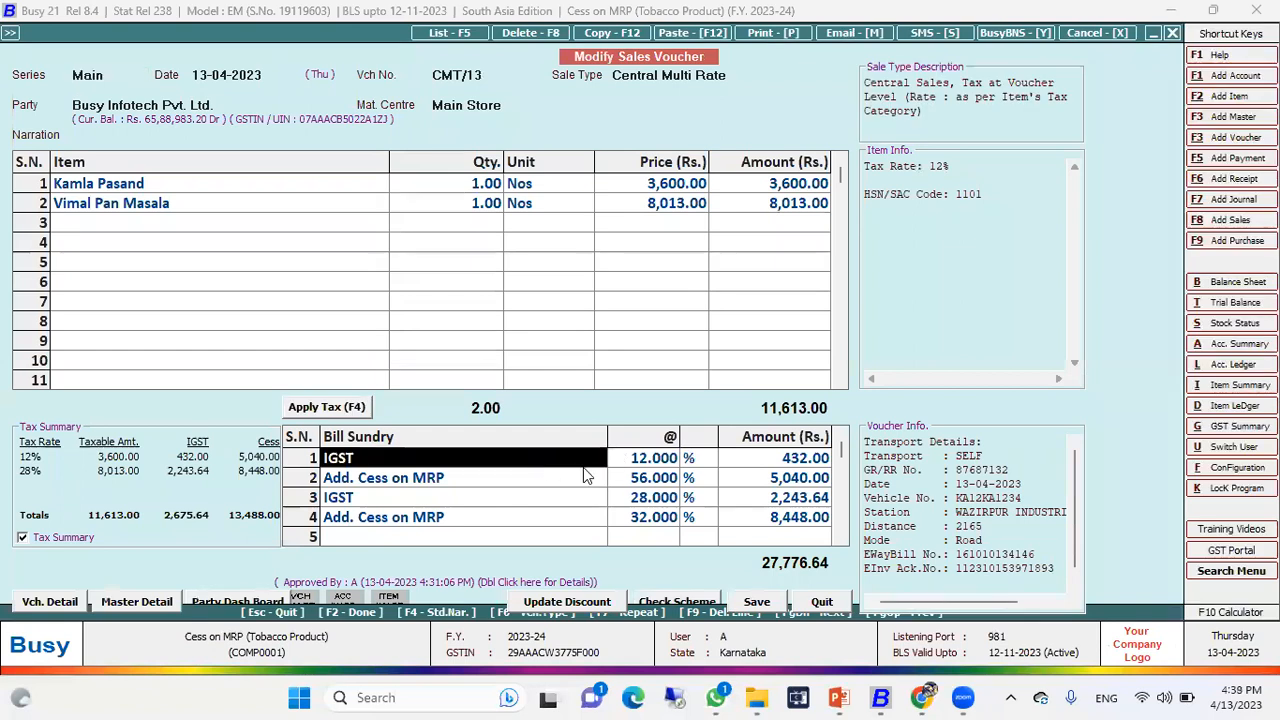
drag(374, 192, 378, 212)
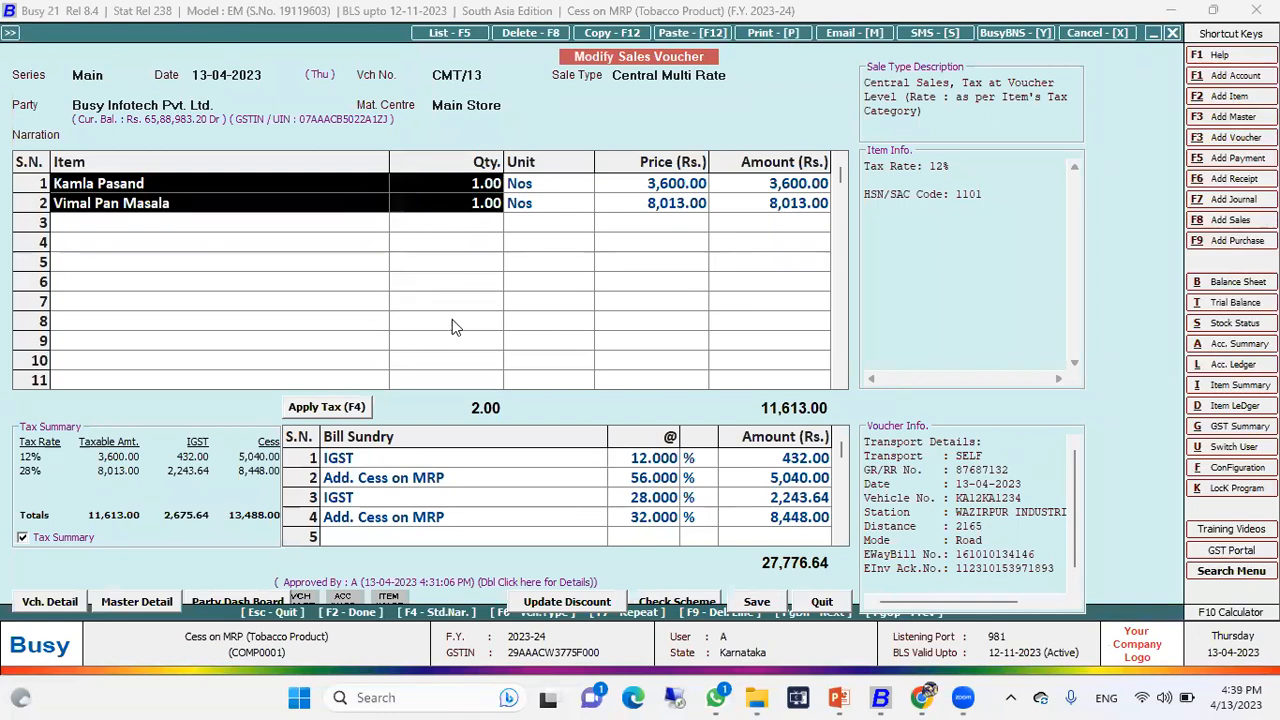
click(457, 461)
click(462, 500)
click(463, 480)
click(465, 515)
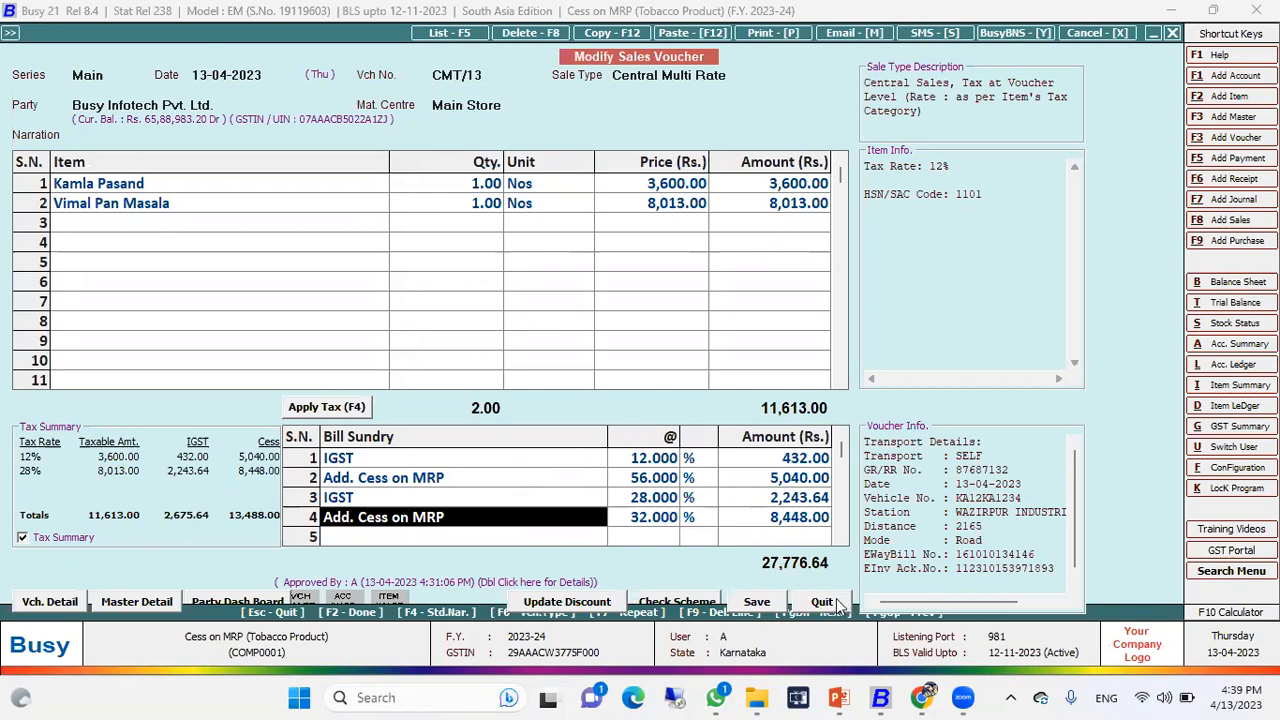
- Switch to the PowerPoint slide show with the Help-Desk assistance slide
mouse_move(840, 697)
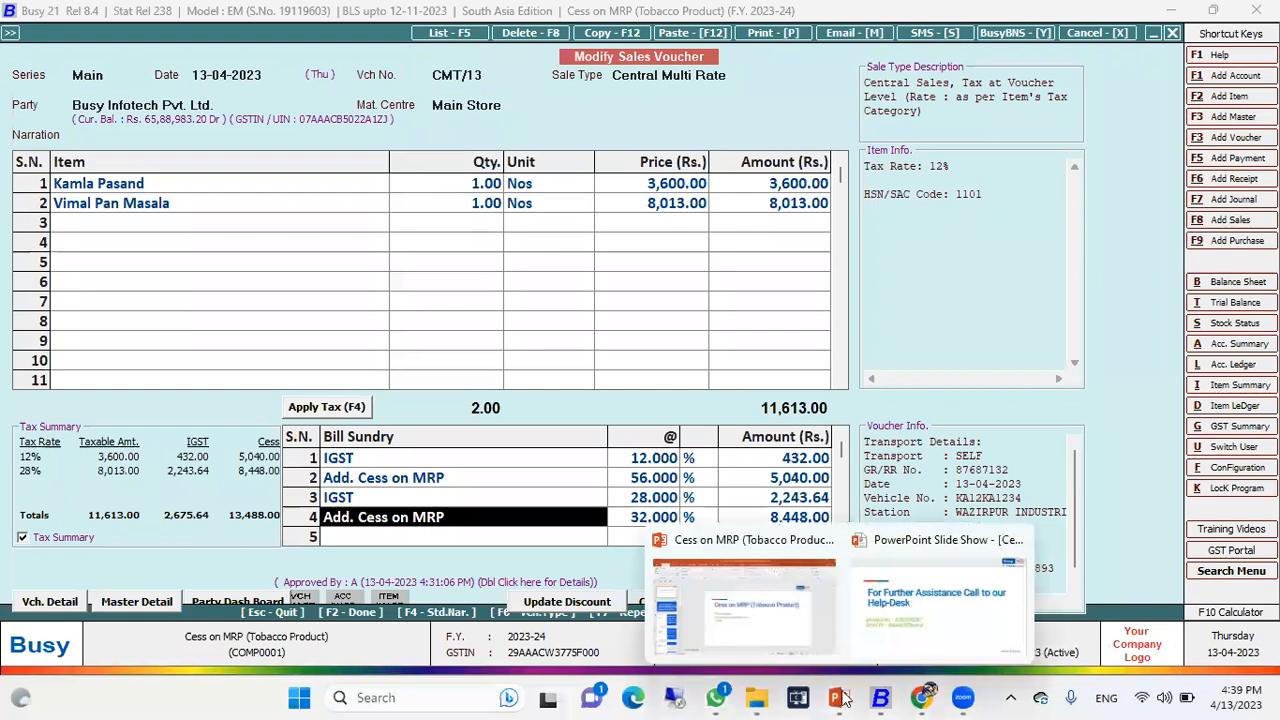
click(897, 648)
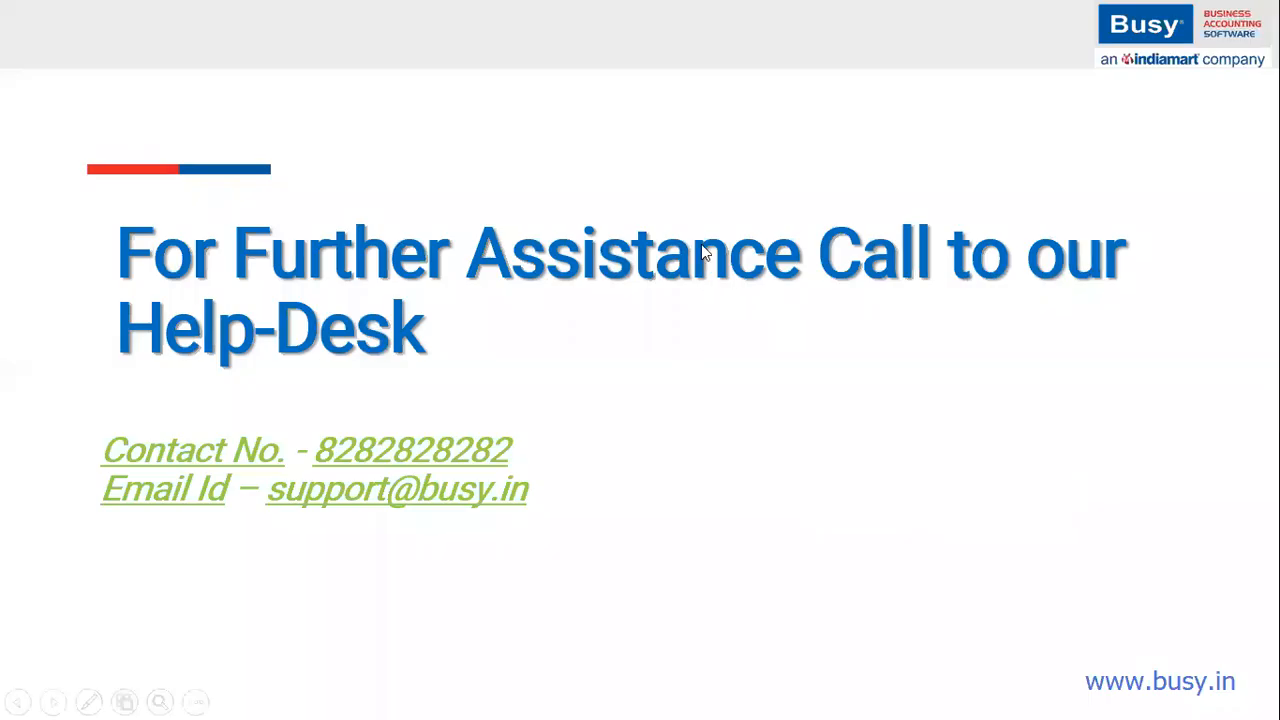